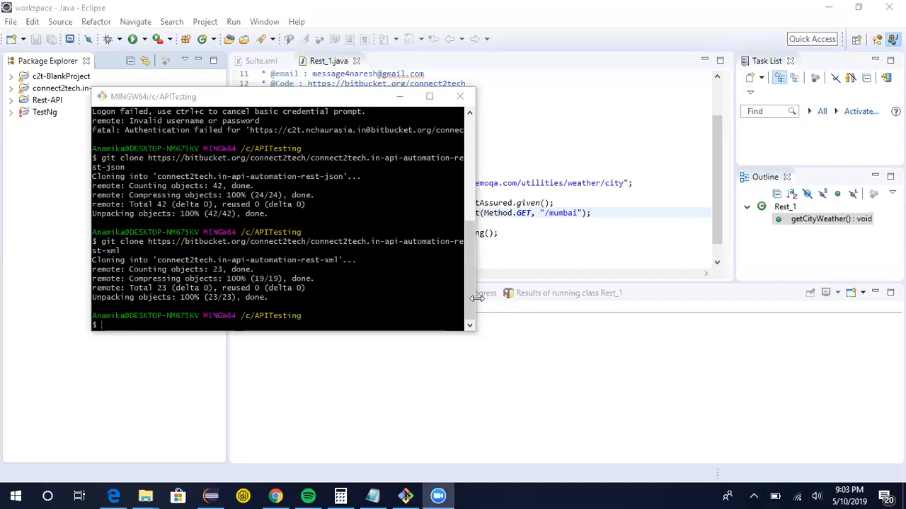
Maximize the terminal, cancel the recalled clone command, and list the contents of the APITesting folder.
left_click(429, 95)
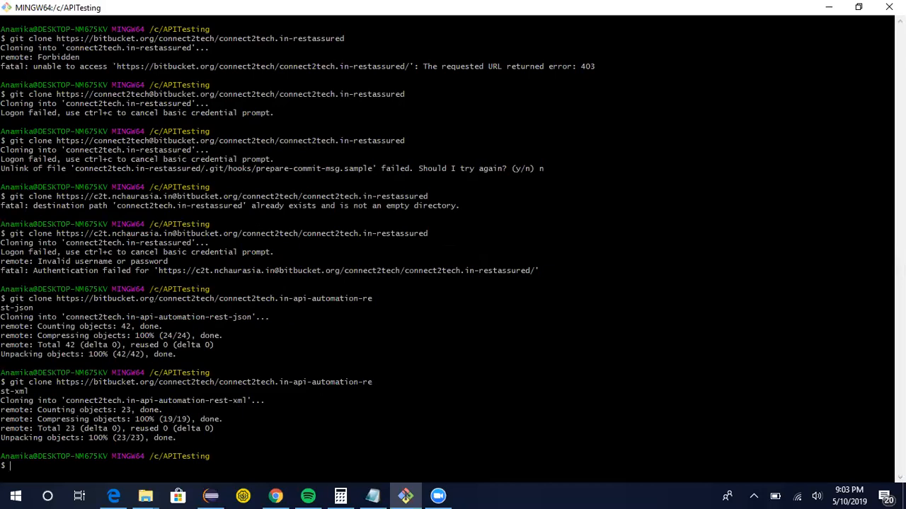
key("Up")
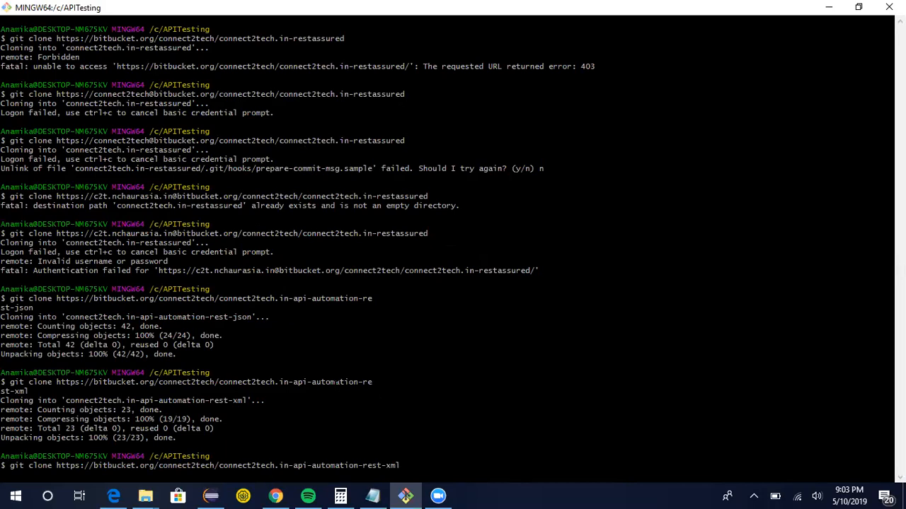
key("ctrl+c")
type("ls")
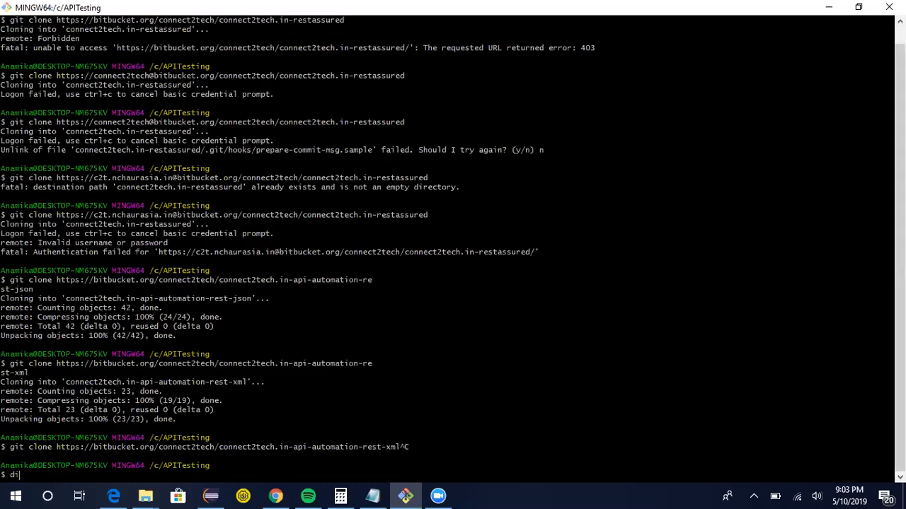
key("Return")
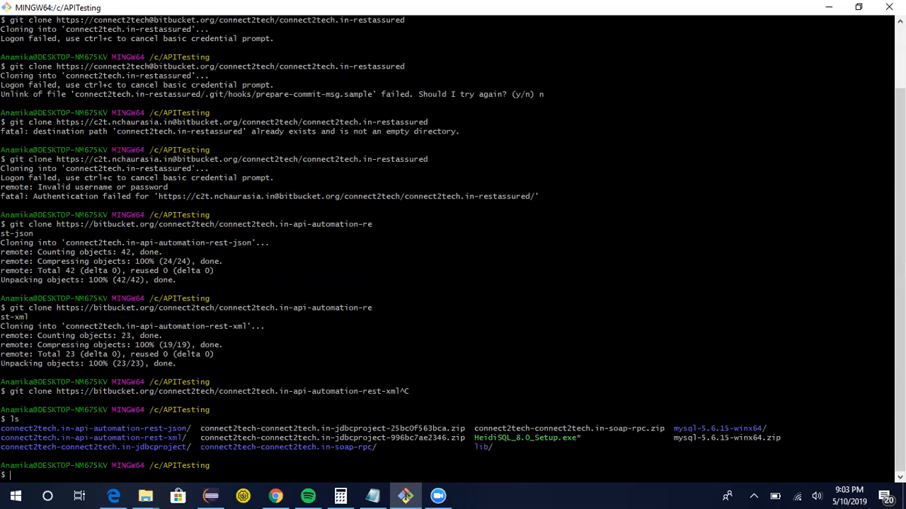
Highlight the cloned repository folder names in the directory listing.
left_click_drag(200, 447, 373, 447)
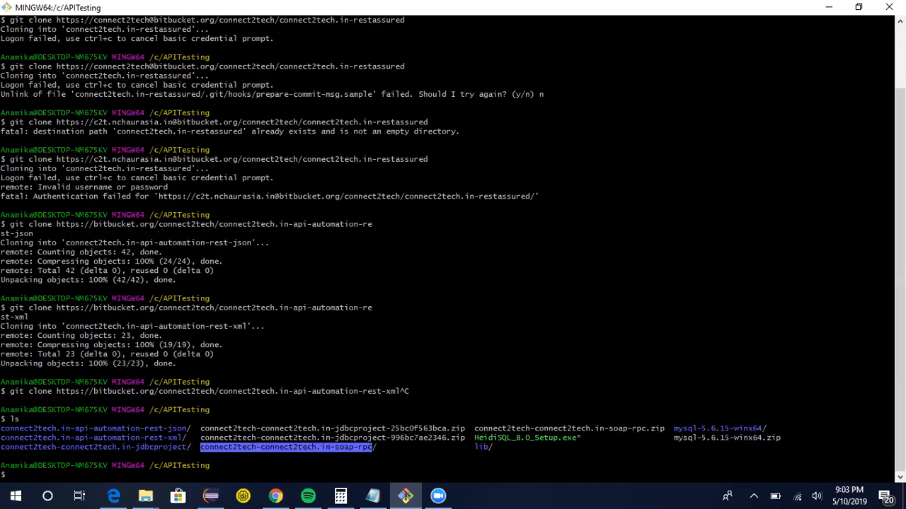
left_click(237, 439)
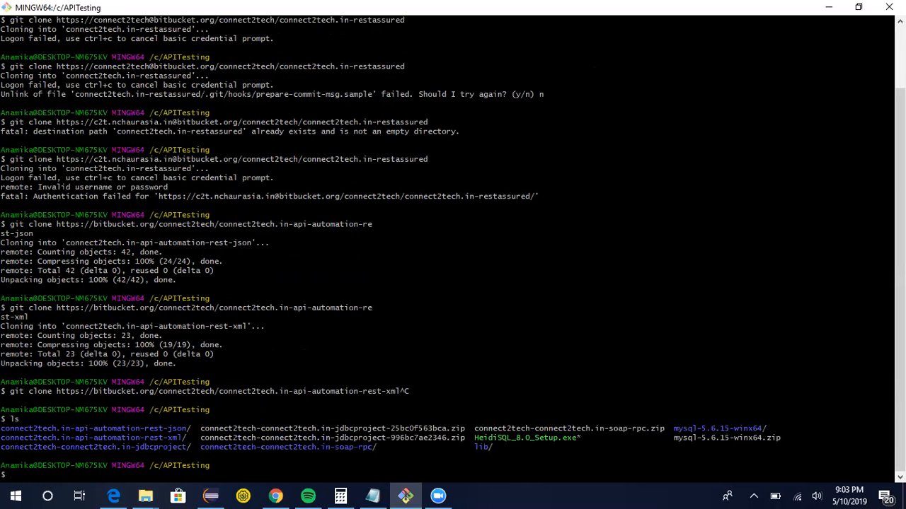
left_click_drag(1, 428, 187, 429)
left_click_drag(2, 438, 180, 438)
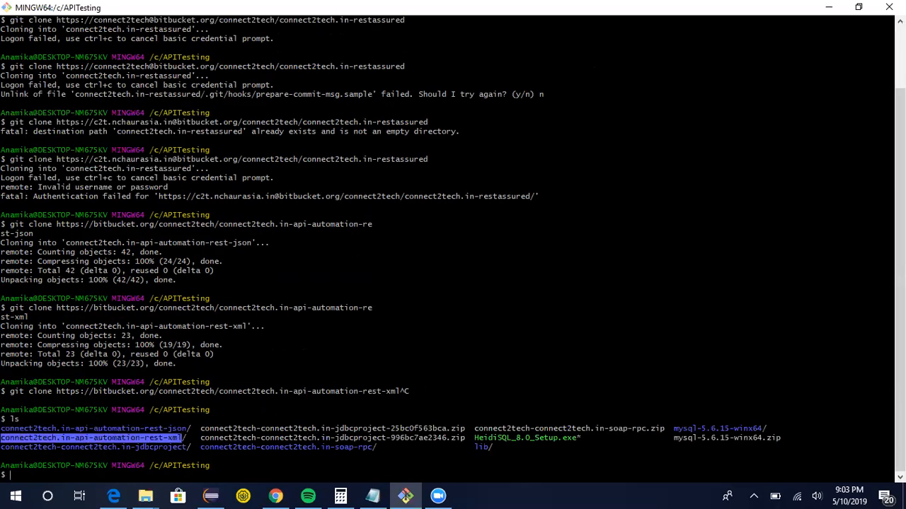
left_click(181, 438)
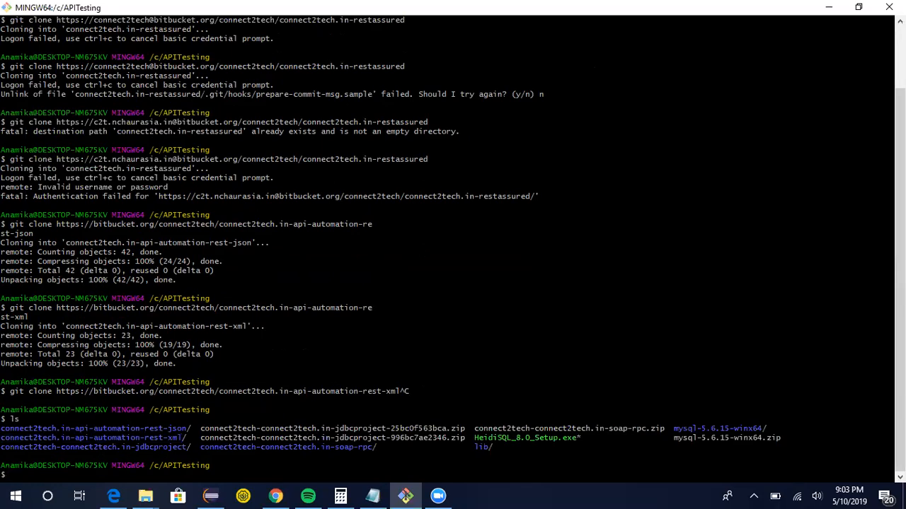
Change into the connect2tech.in-api-automation-rest-json folder using its copied name.
key("Return")
key("Return")
type("cd c")
key("BackSpace")
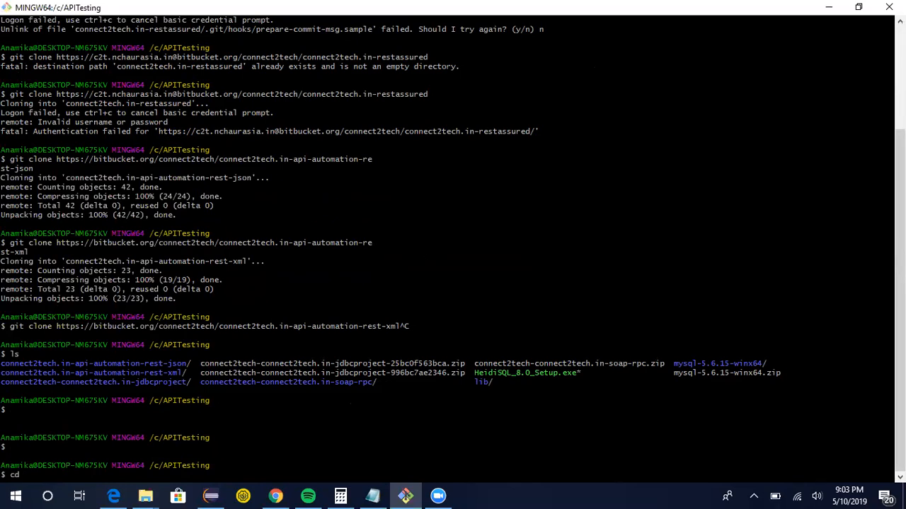
double_click(119, 365)
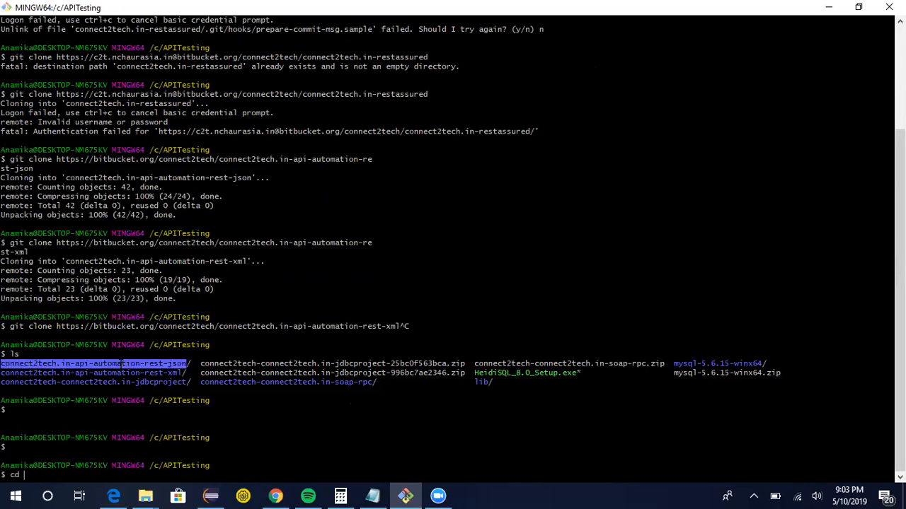
right_click(120, 365)
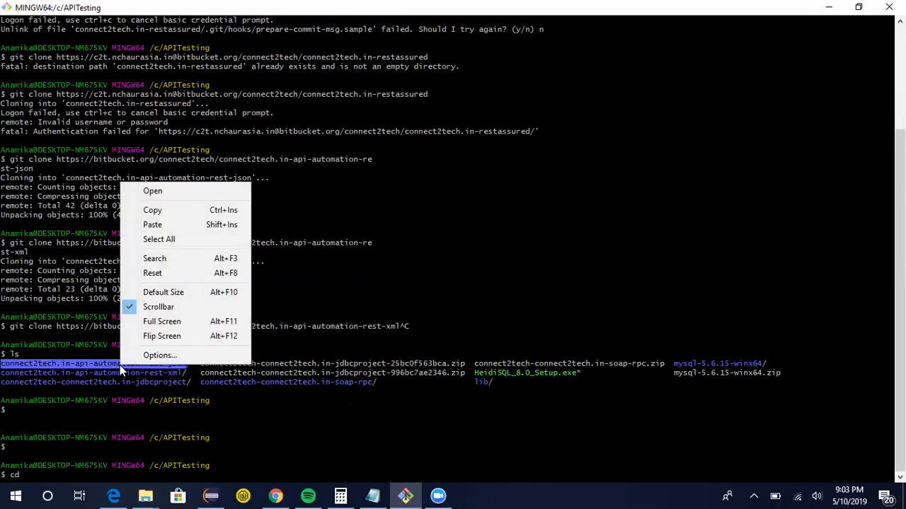
left_click(154, 212)
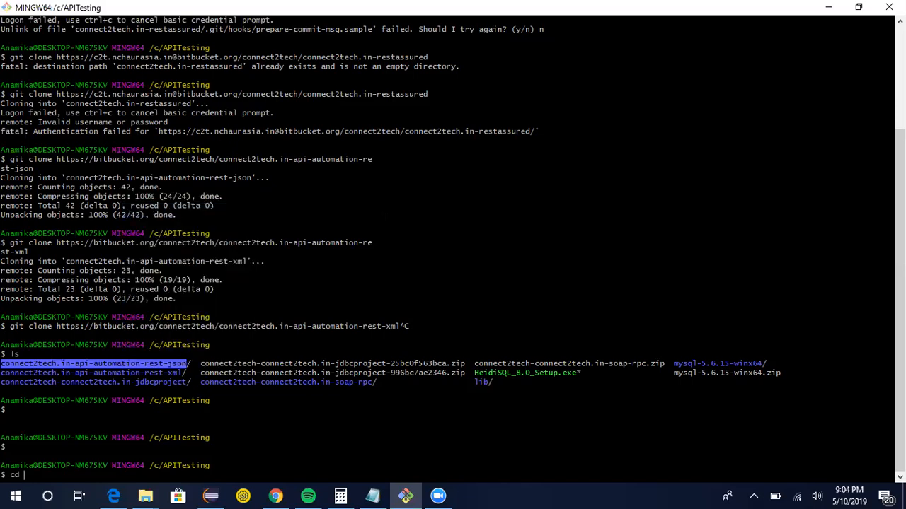
right_click(386, 219)
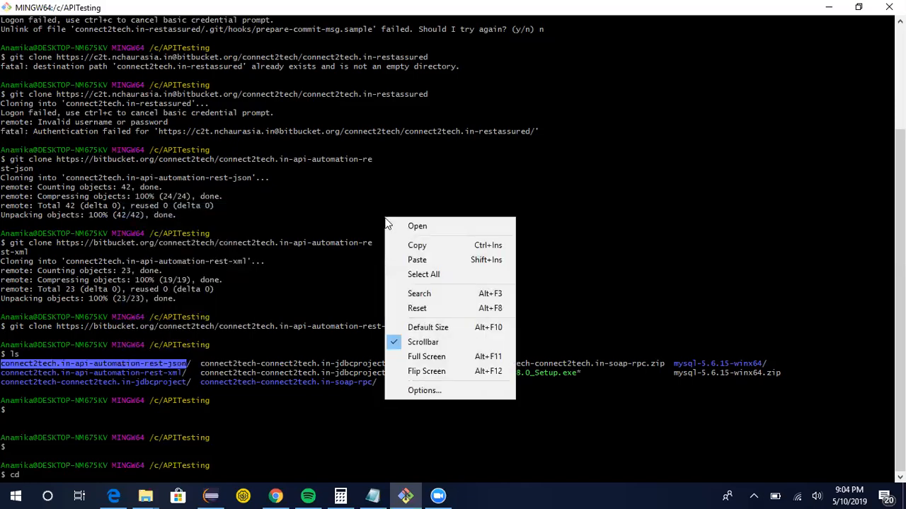
left_click(419, 261)
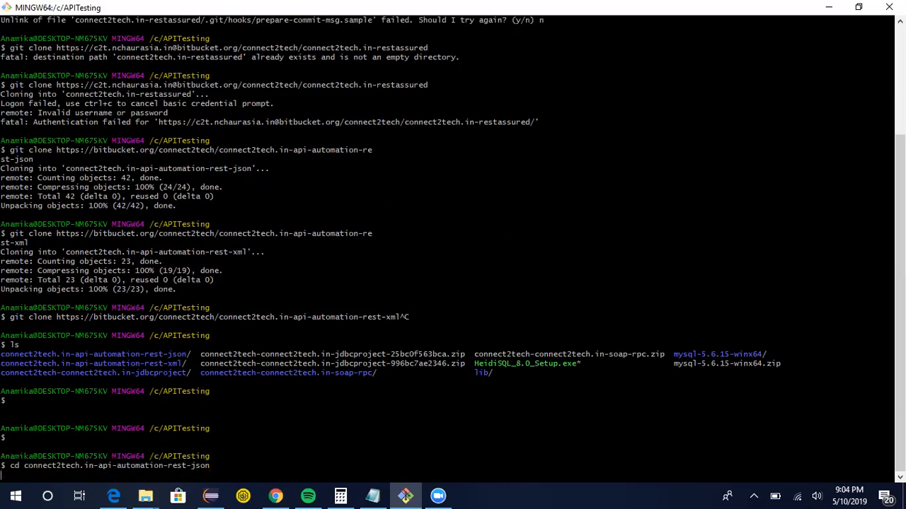
key("Return")
Print the working directory and run mvn jetty:run in the project folder.
type("pwd")
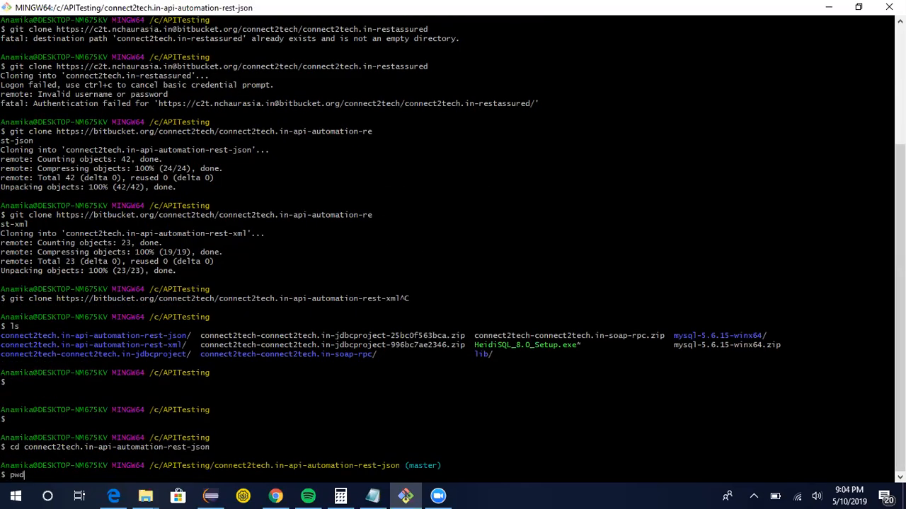
key("Return")
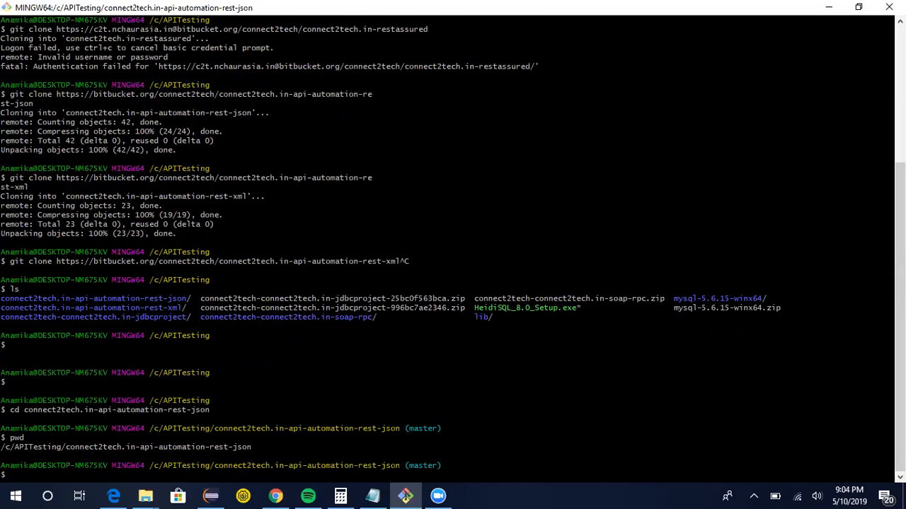
type("mvn jetty:run")
key("Return")
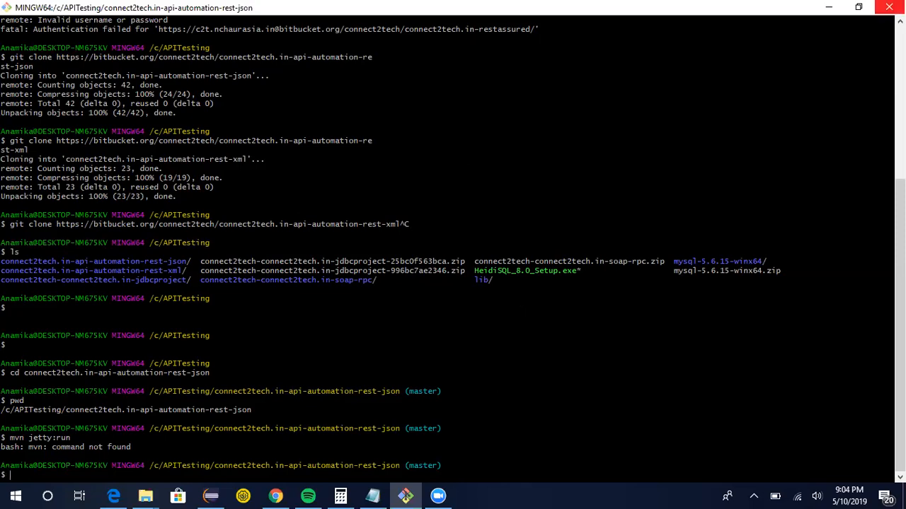
Switch to Chrome and search Google for download maven in a new tab.
left_click(888, 7)
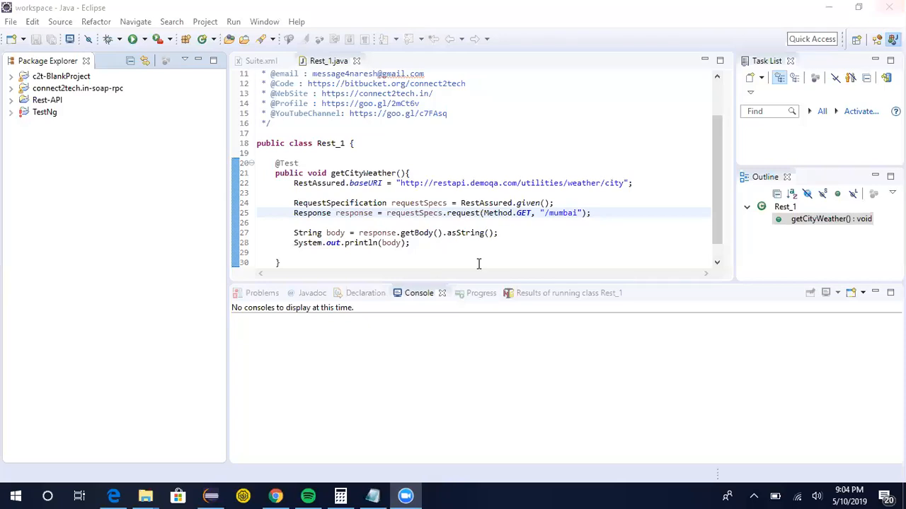
left_click(276, 495)
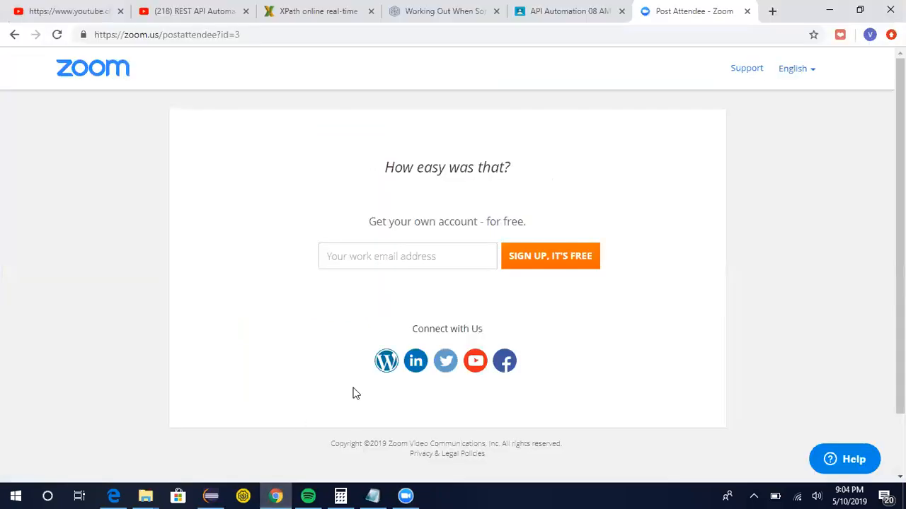
left_click(771, 11)
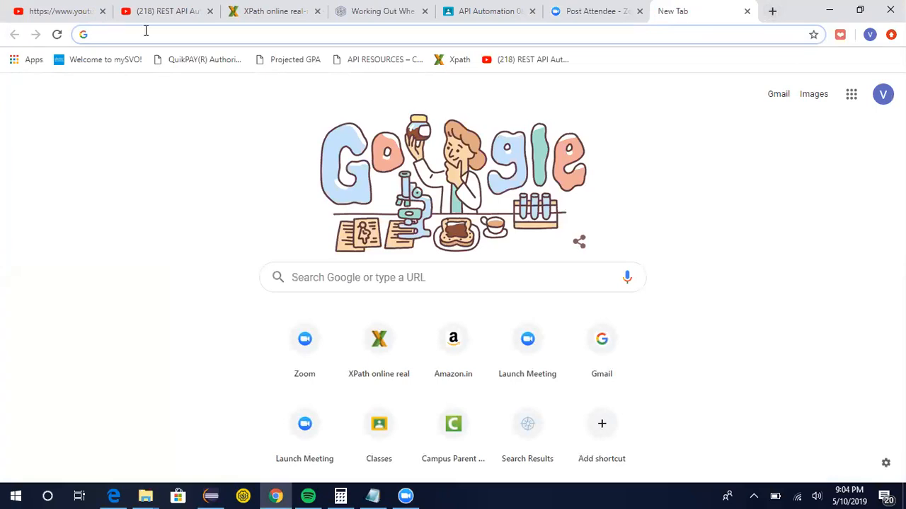
type("download maven")
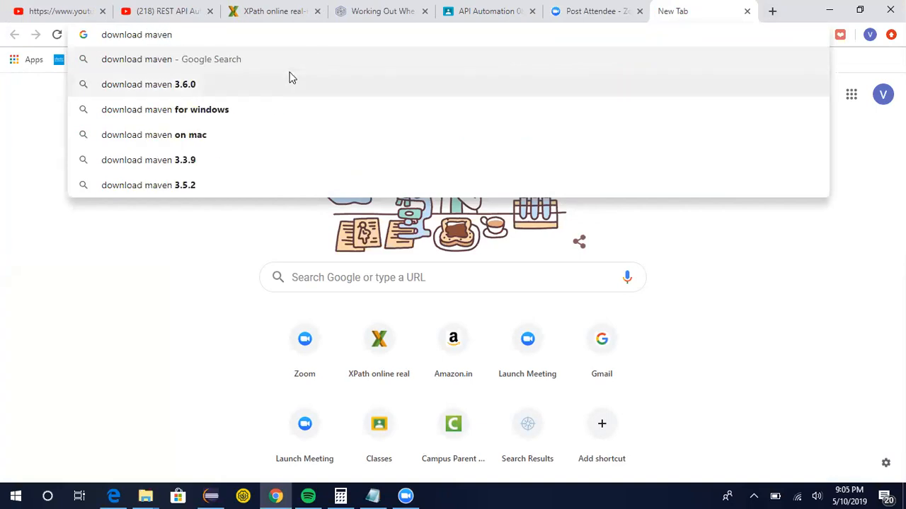
key("Return")
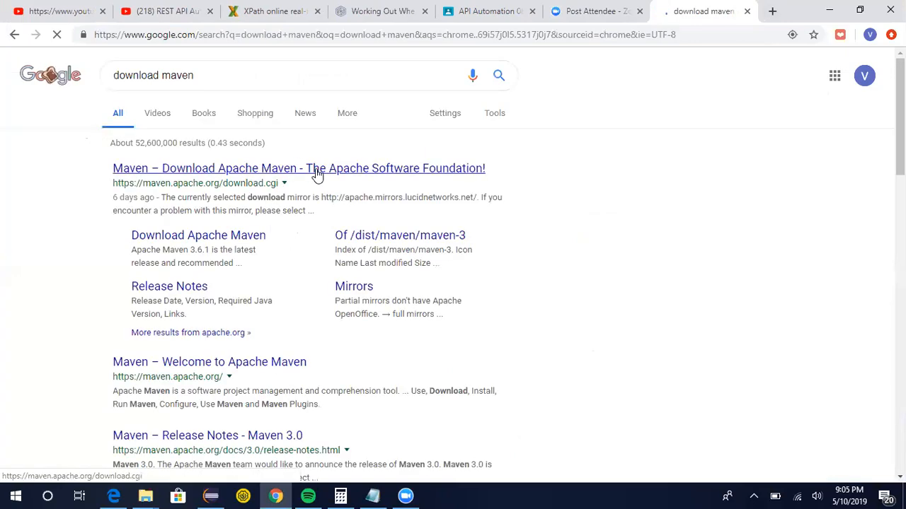
Open the Apache Maven download page and download apache-maven-3.6.1-bin.zip.
left_click(325, 176)
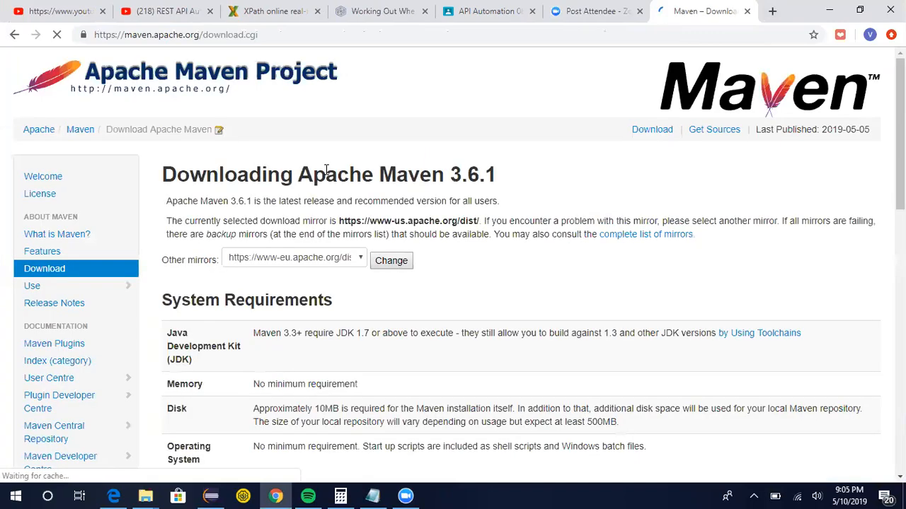
scroll(465, 245, "down", 3)
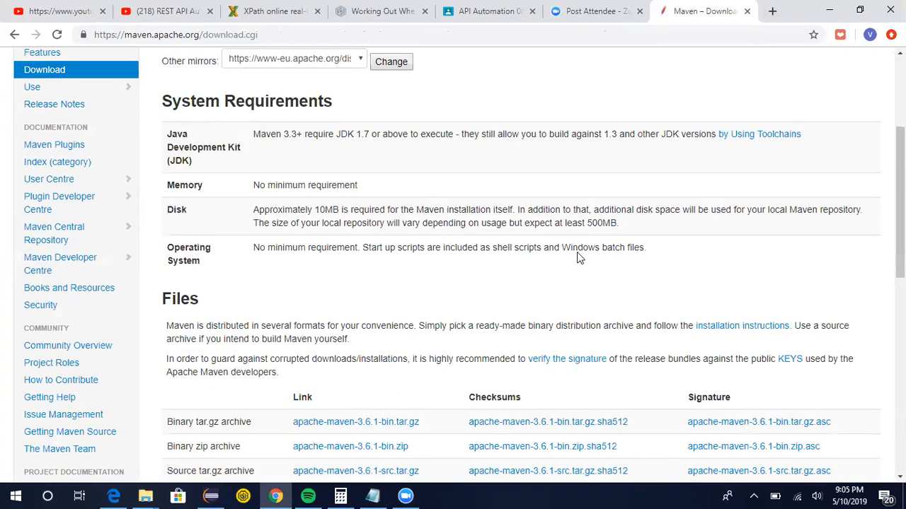
scroll(350, 265, "down", 1)
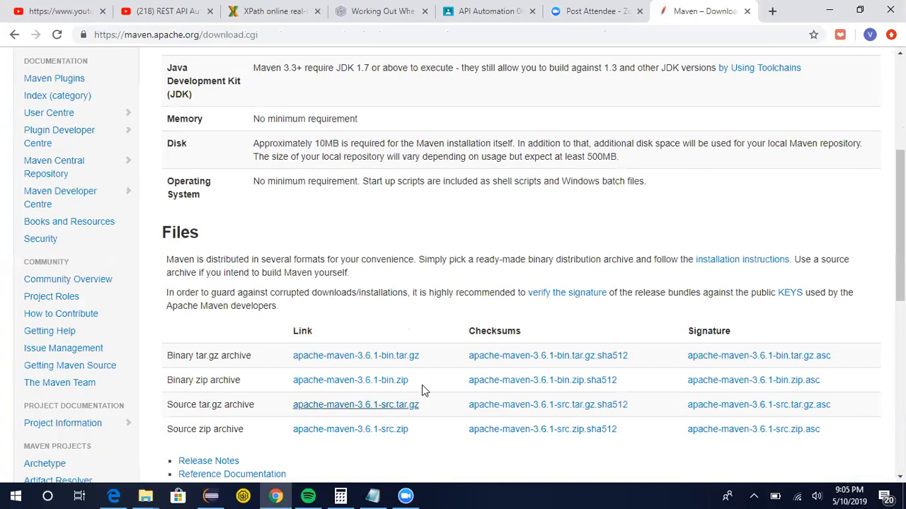
left_click(372, 380)
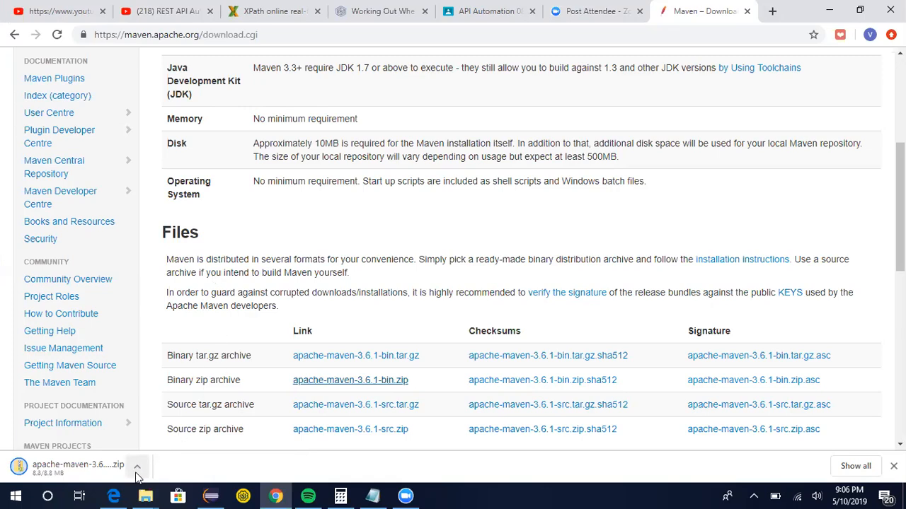
Show the downloaded Maven zip file in its folder.
left_click(136, 472)
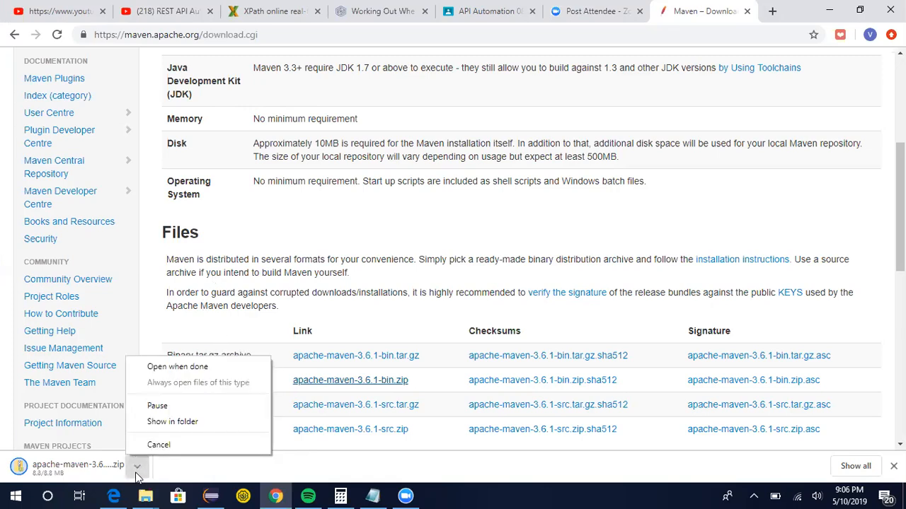
left_click(176, 423)
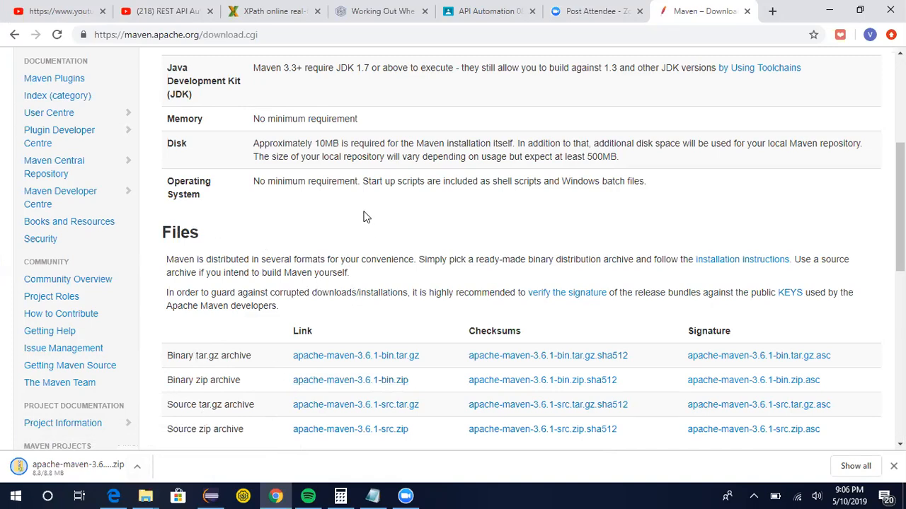
left_click(139, 467)
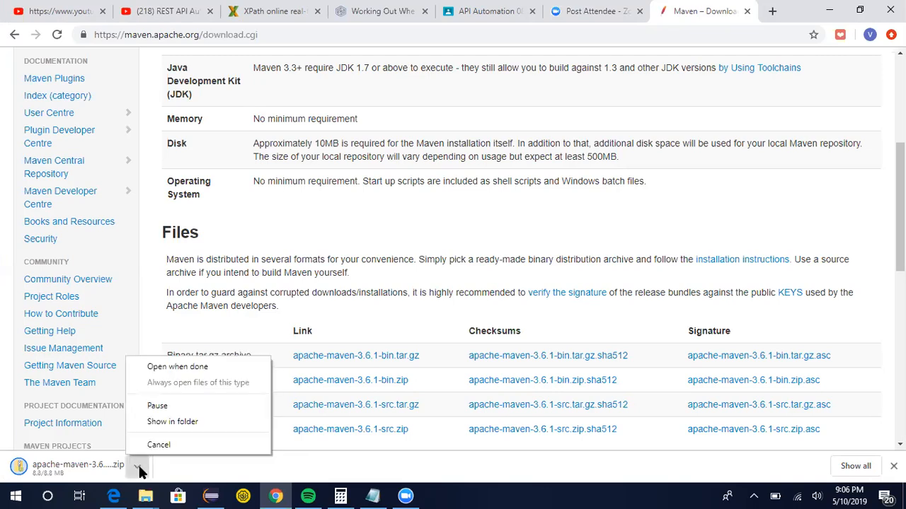
left_click(209, 422)
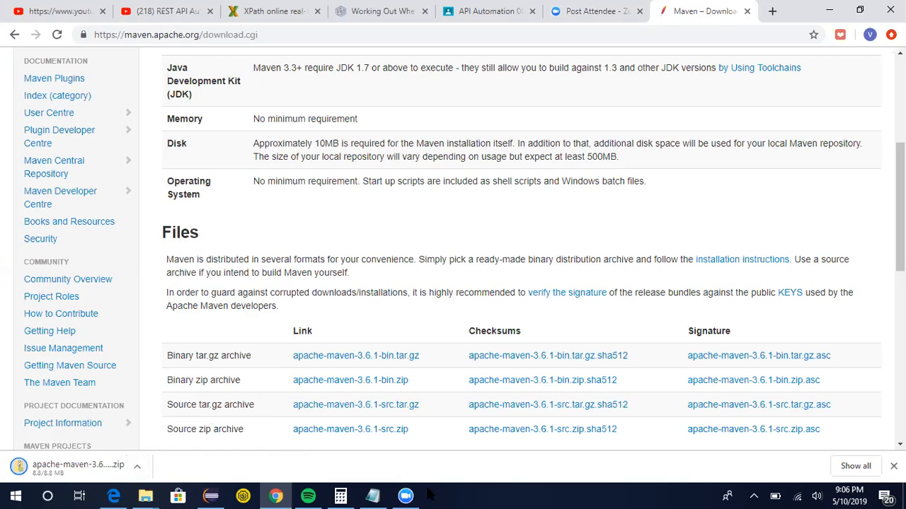
scroll(63, 446, "down", 1)
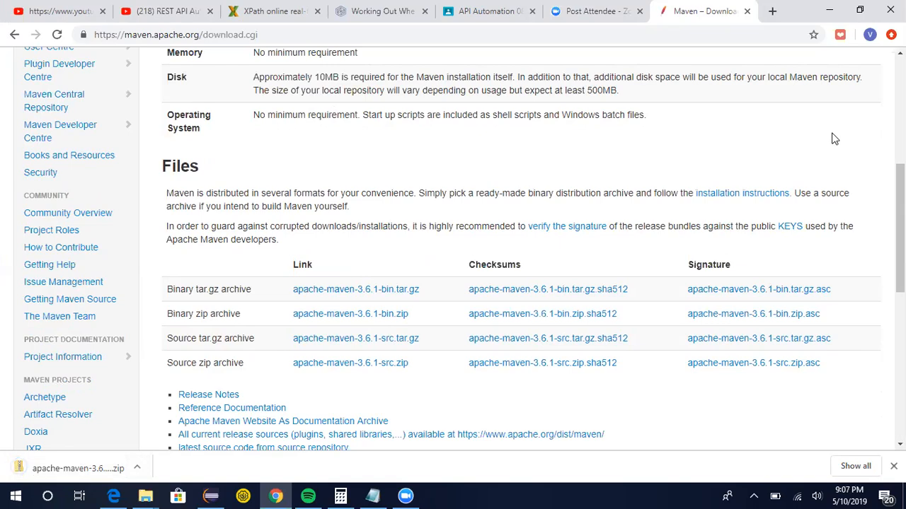
left_click(137, 468)
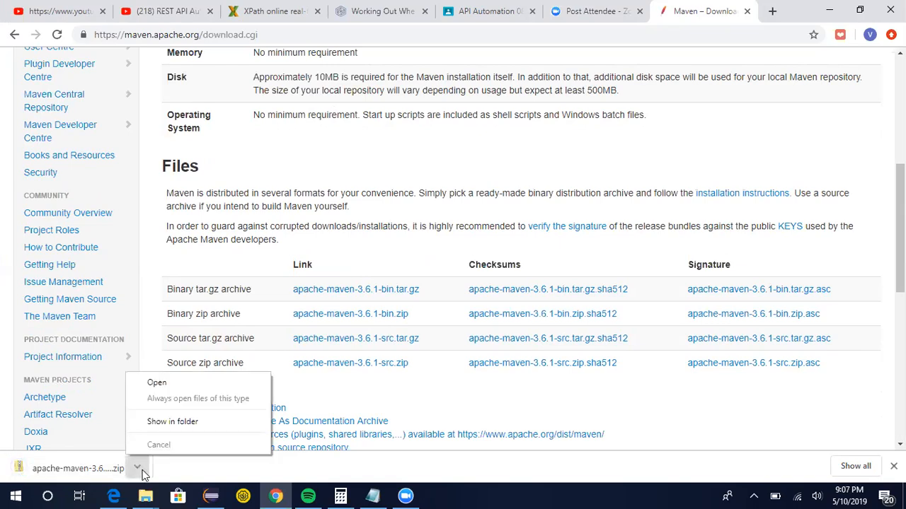
left_click(177, 423)
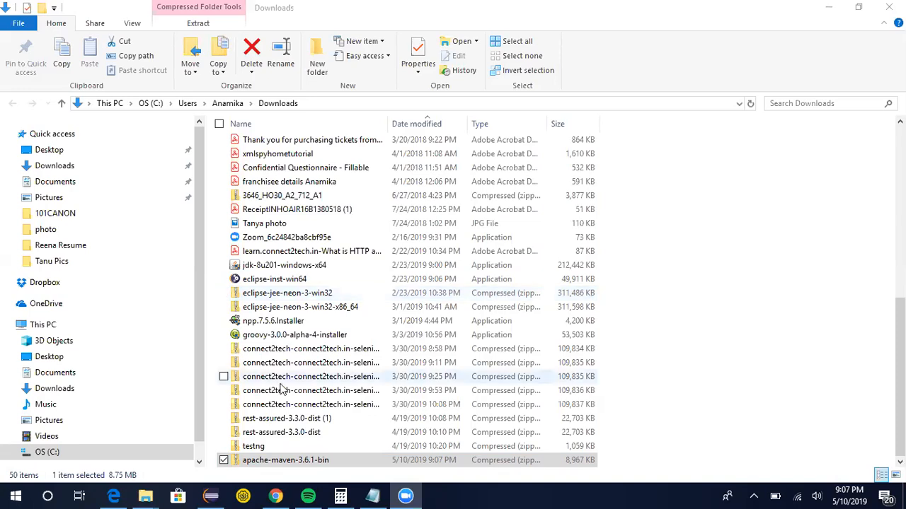
Extract apache-maven-3.6.1-bin.zip into a folder of the same name in Downloads.
right_click(284, 461)
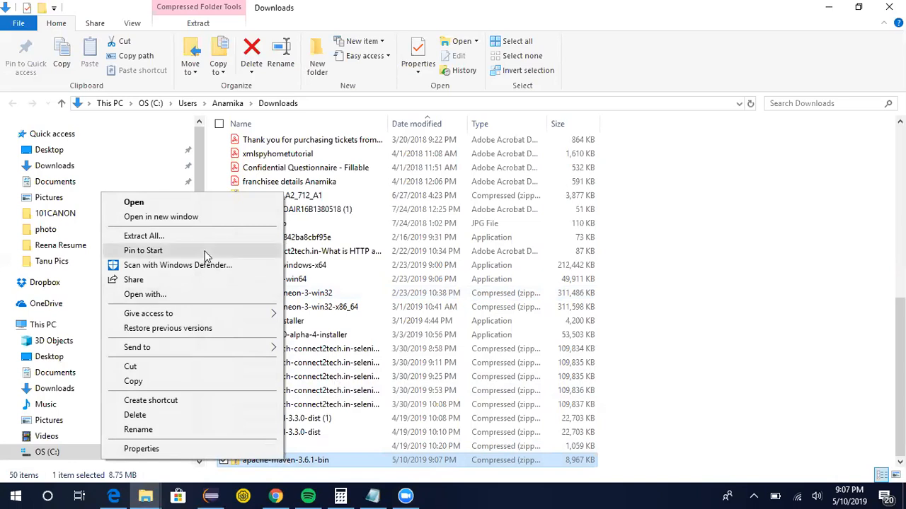
left_click(162, 240)
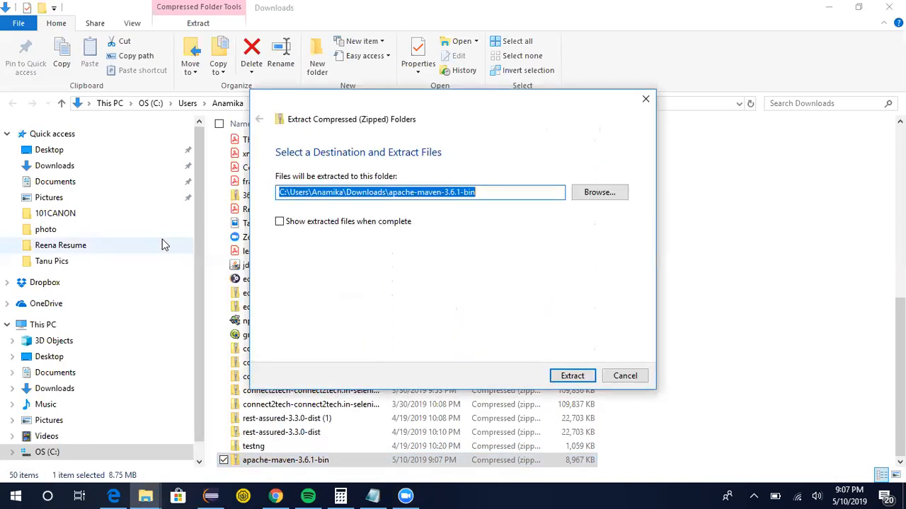
left_click(576, 379)
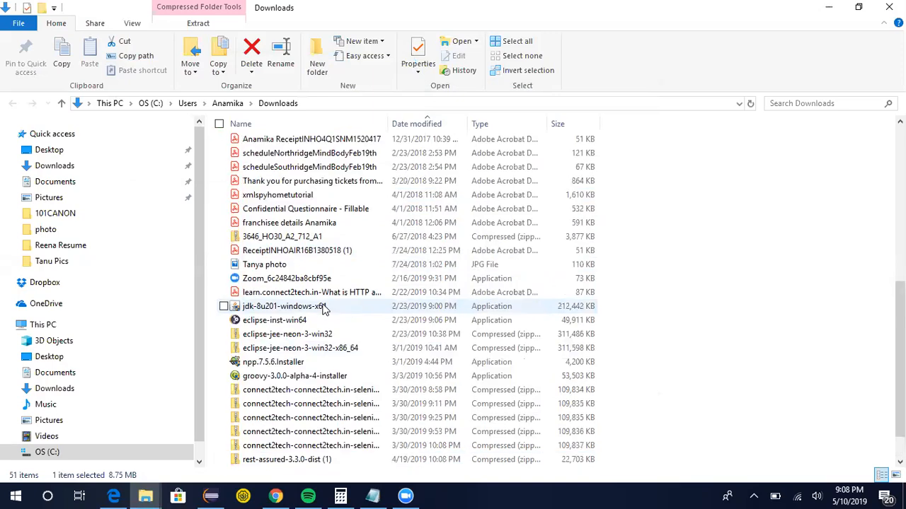
Locate the extracted apache-maven-3.6.1-bin folder in Downloads and look at the C:\APITesting folder.
scroll(323, 307, "up", 10)
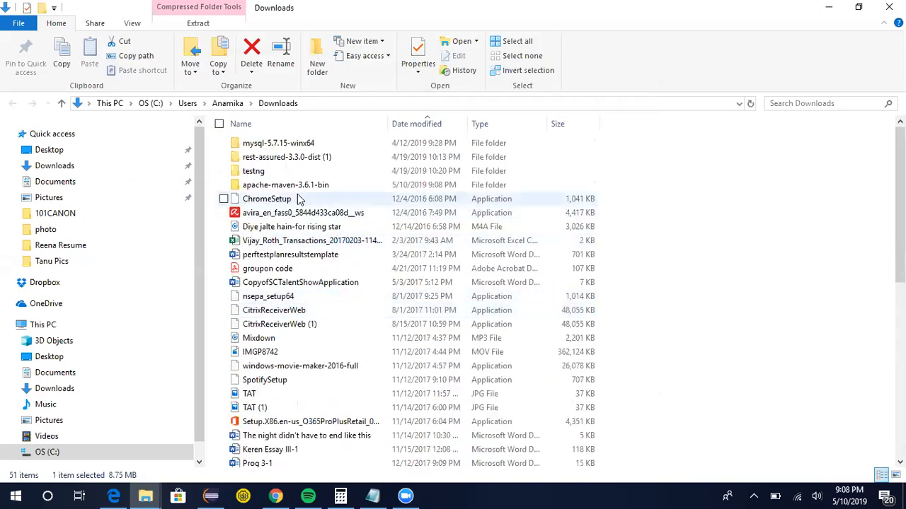
left_click(322, 186)
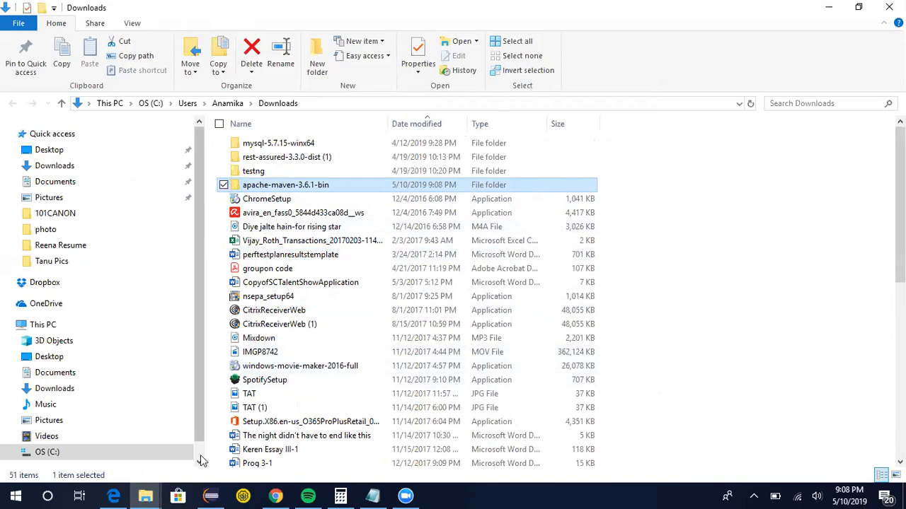
scroll(201, 460, "down", 1)
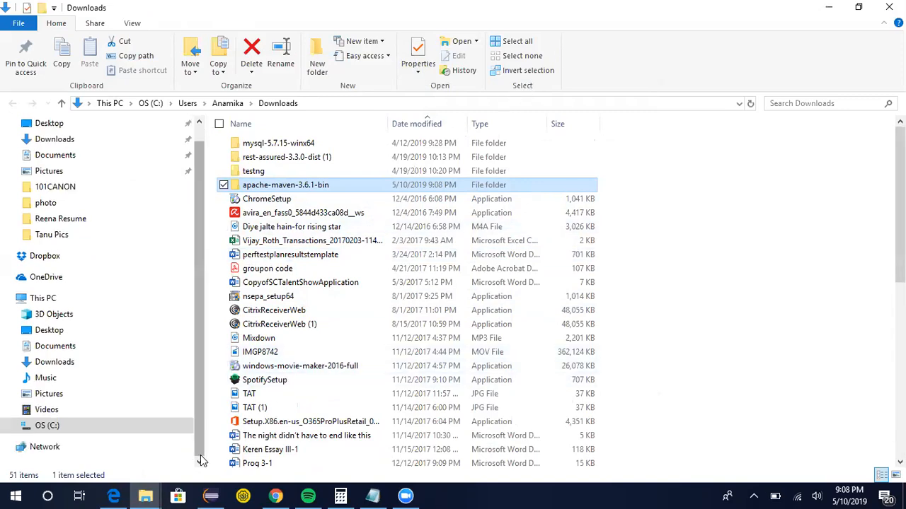
left_click(12, 426)
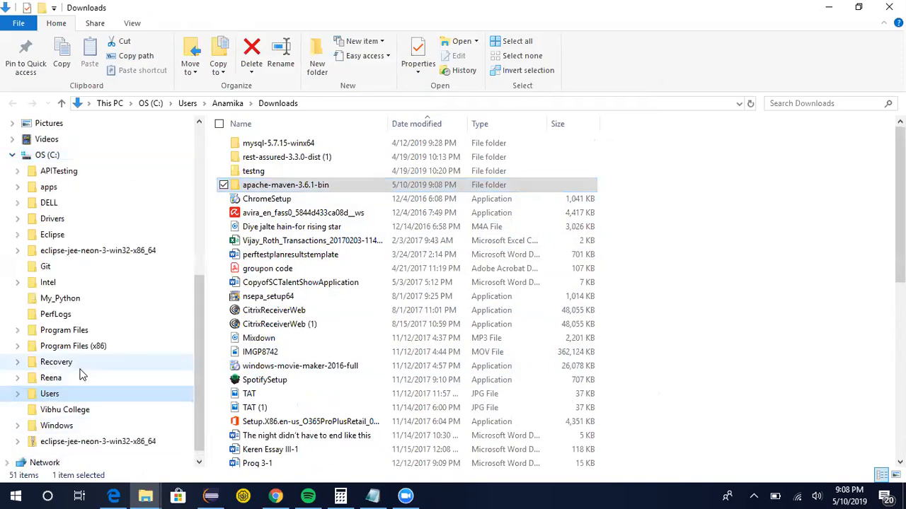
left_click(59, 179)
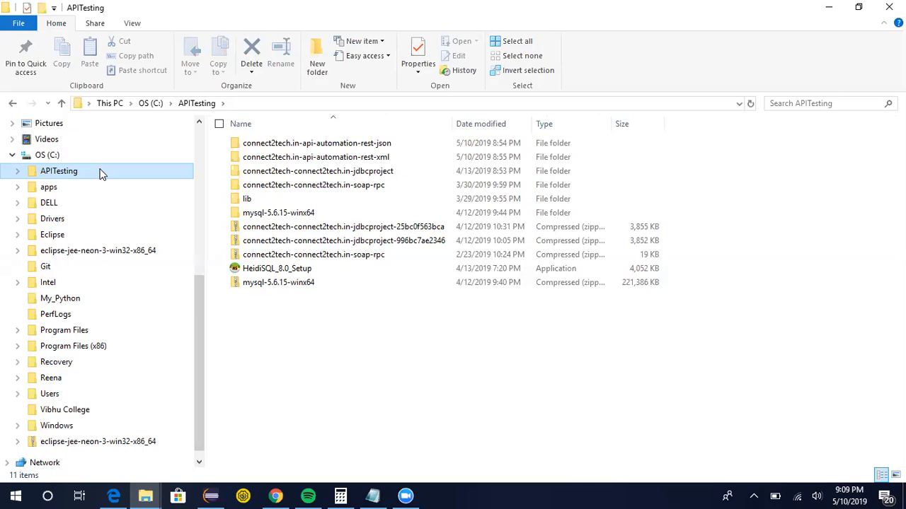
right_click(272, 313)
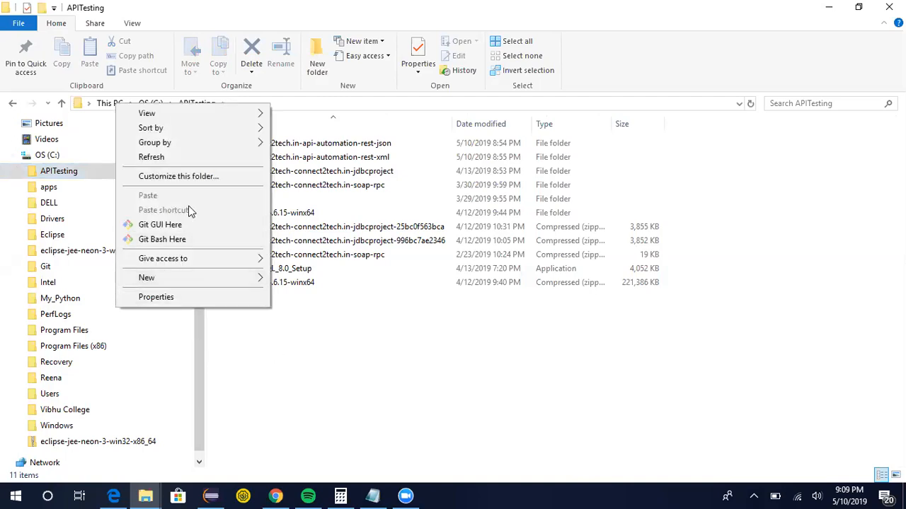
left_click(305, 327)
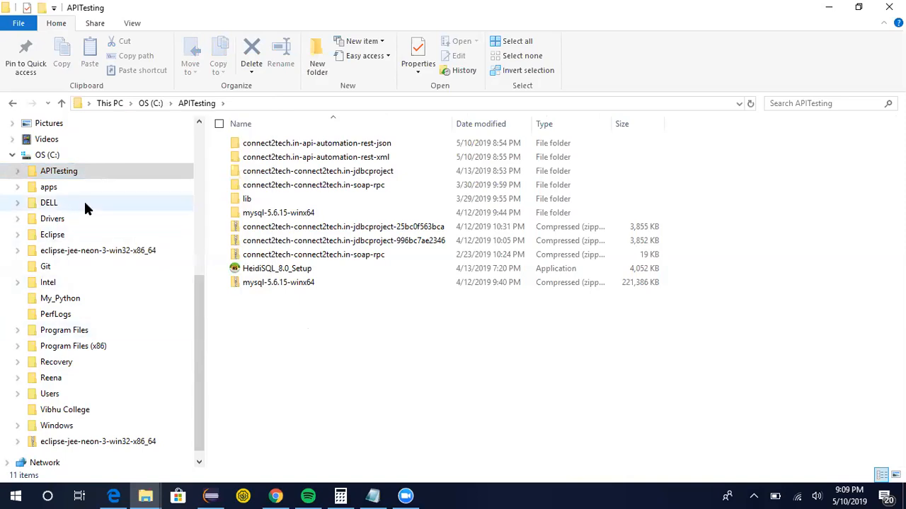
left_click_drag(200, 279, 218, 138)
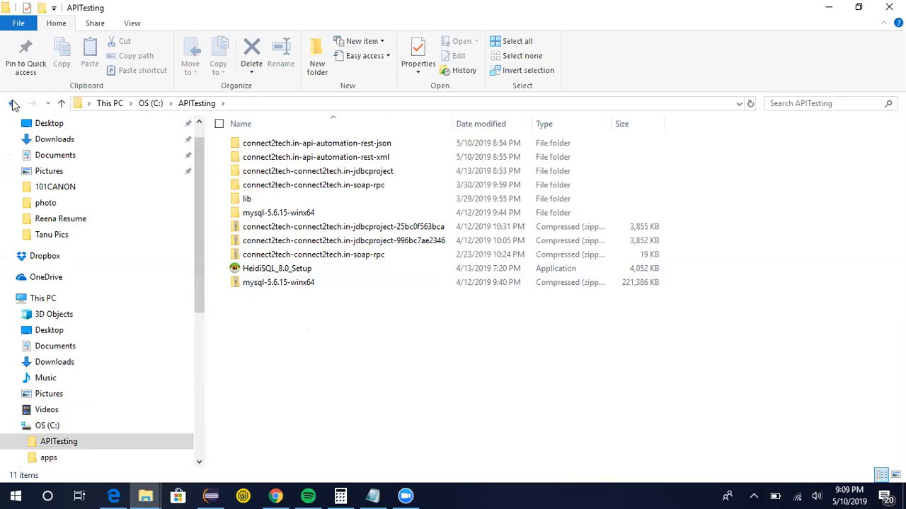
left_click(15, 105)
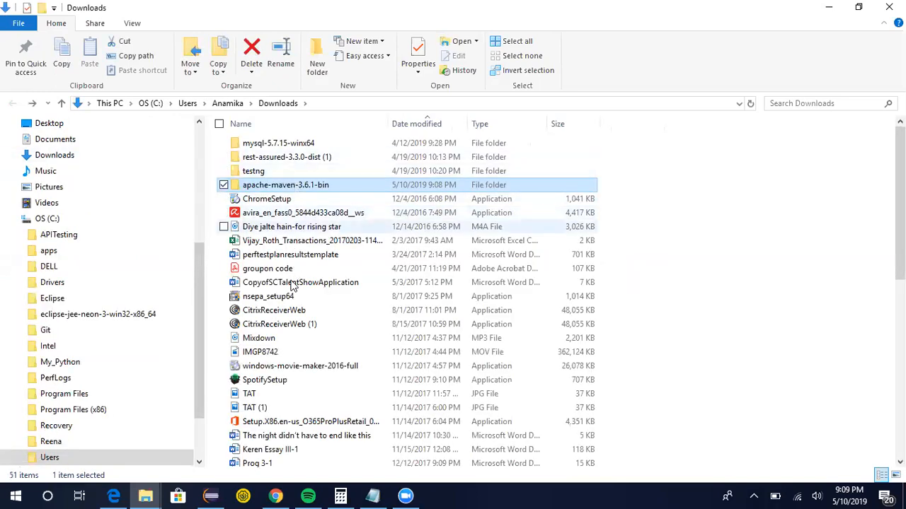
Copy the extracted apache-maven-3.6.1-bin folder from Downloads into C:\APITesting.
right_click(276, 184)
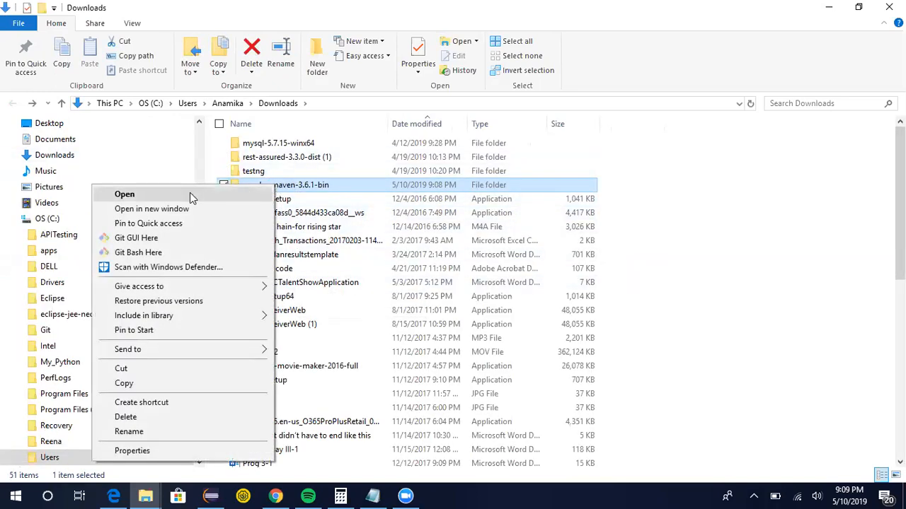
left_click(141, 386)
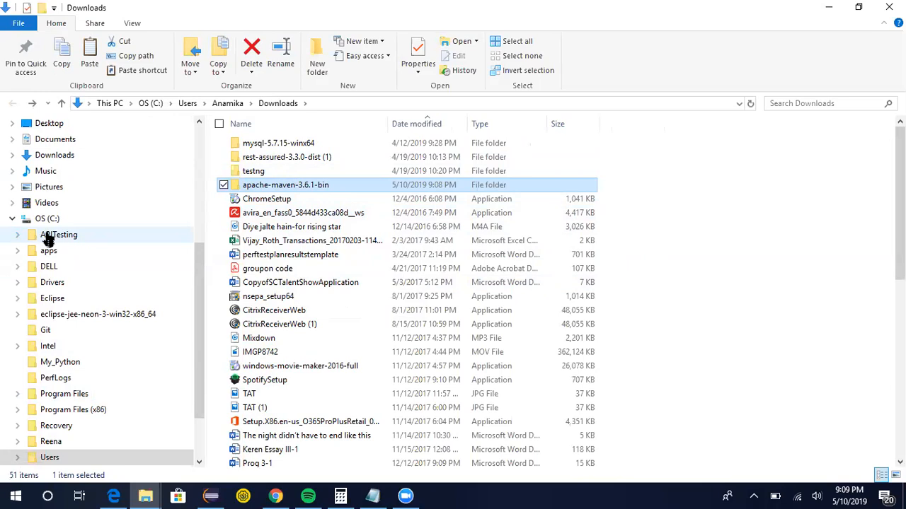
left_click(55, 239)
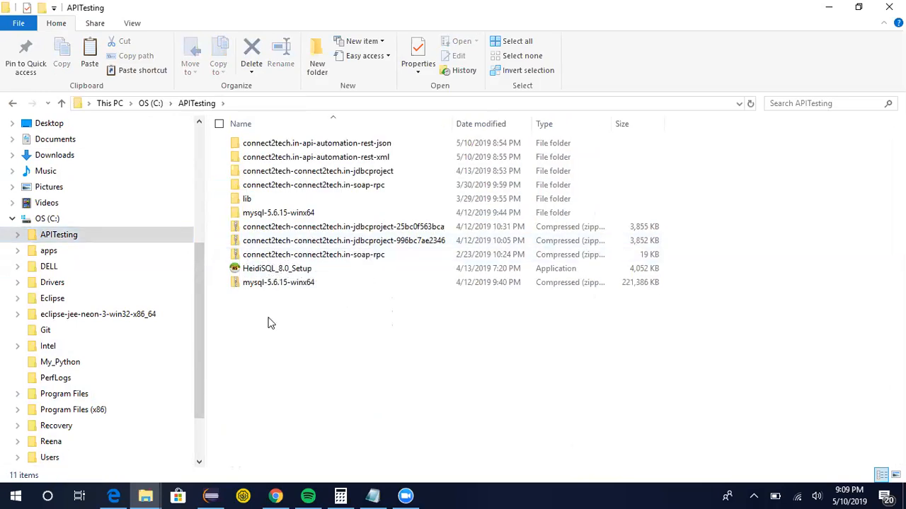
right_click(270, 321)
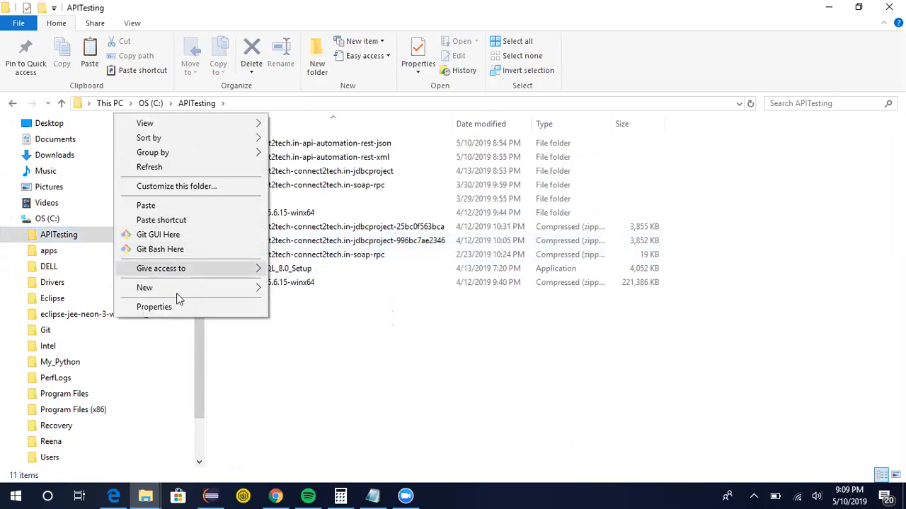
left_click(145, 207)
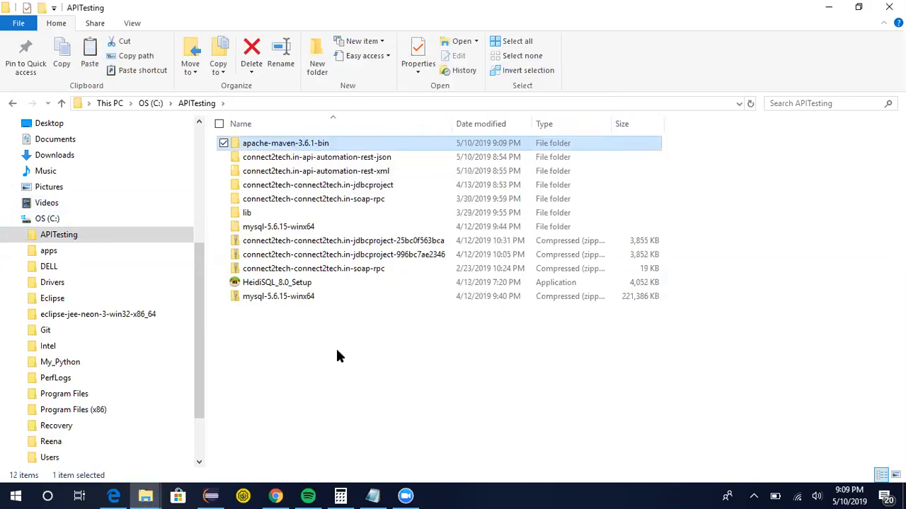
Open the Maven bin folder inside APITesting and copy its path C:\APITesting\apache-maven-3.6.1-bin\apache-maven-3.6.1\bin.
left_click(328, 144)
key("Return")
key("Return")
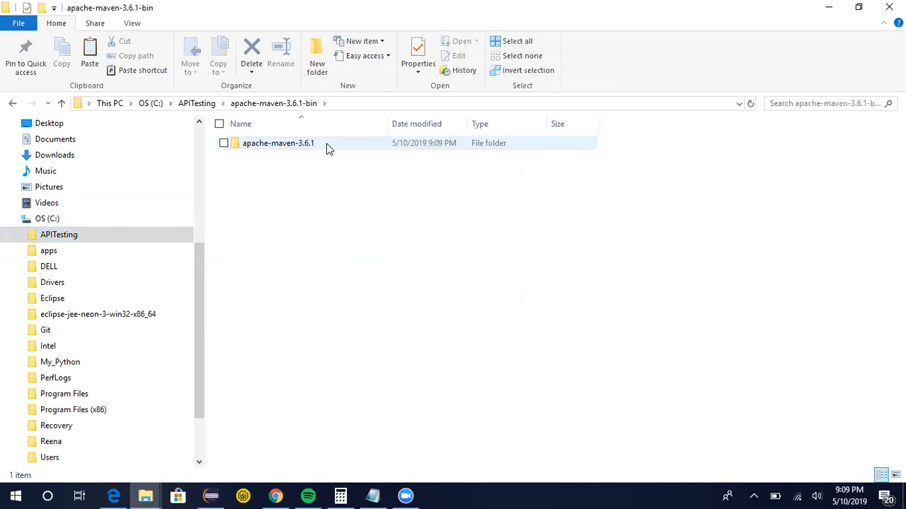
double_click(320, 147)
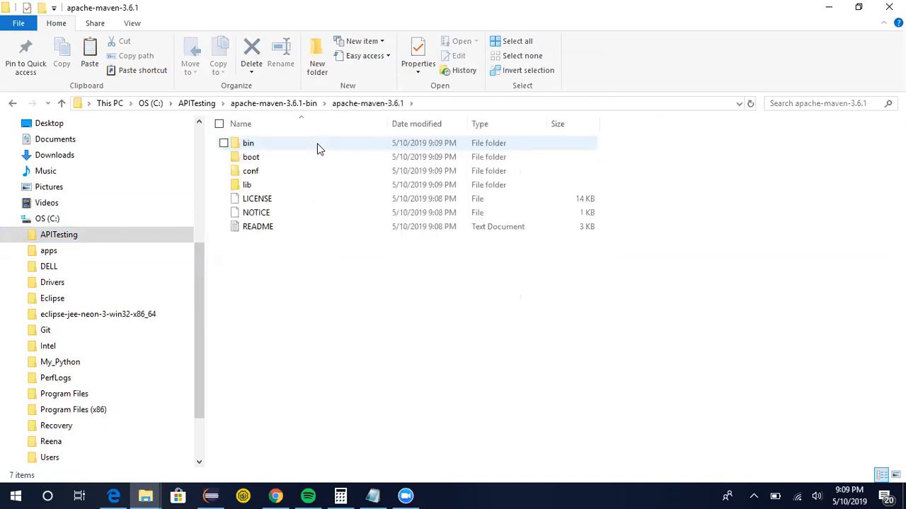
double_click(247, 144)
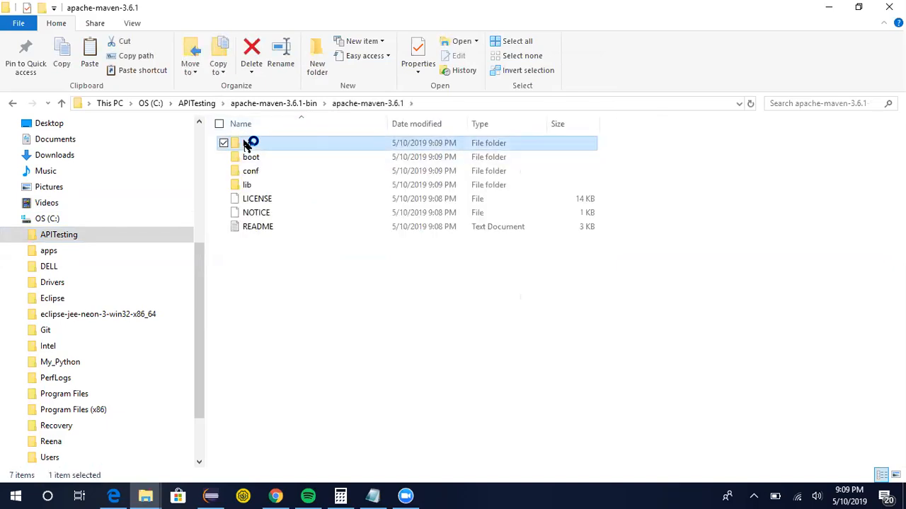
left_click(457, 102)
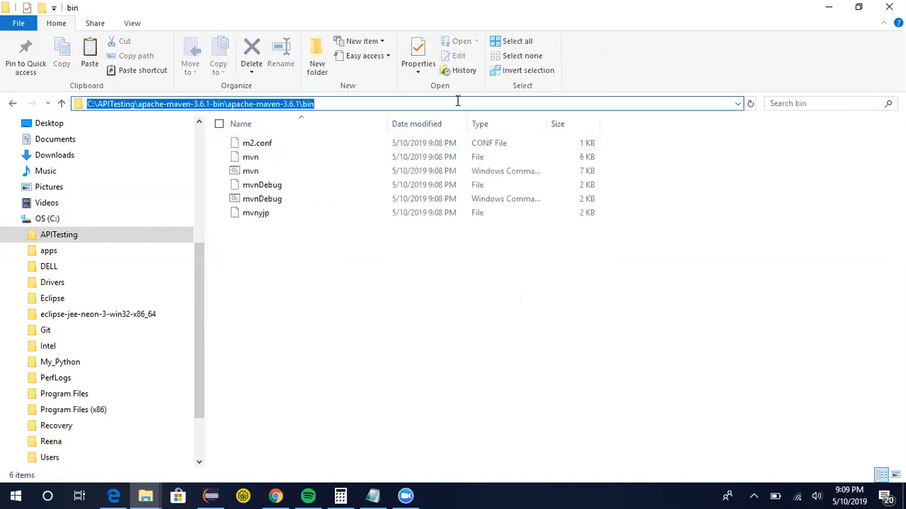
key("ctrl+c")
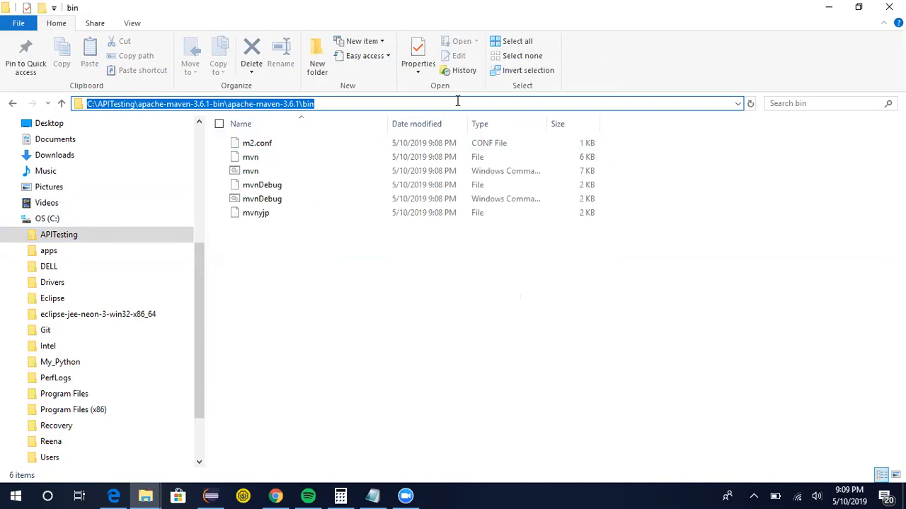
Open the Environment Variables dialog through This PC's properties and advanced system settings.
left_click_drag(199, 257, 199, 188)
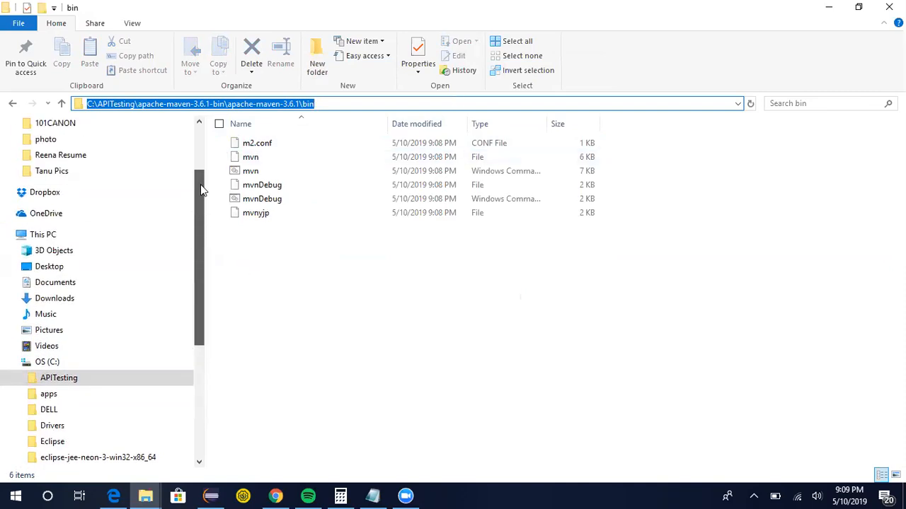
left_click(42, 238)
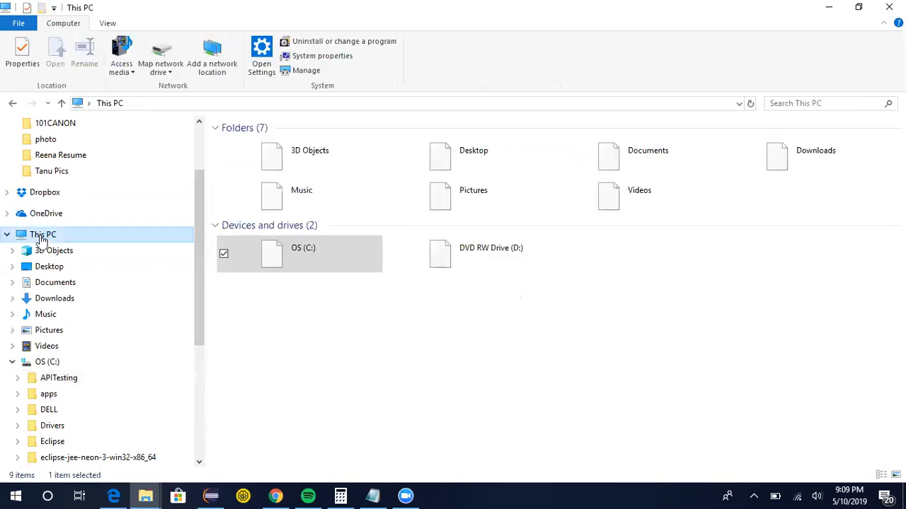
right_click(42, 240)
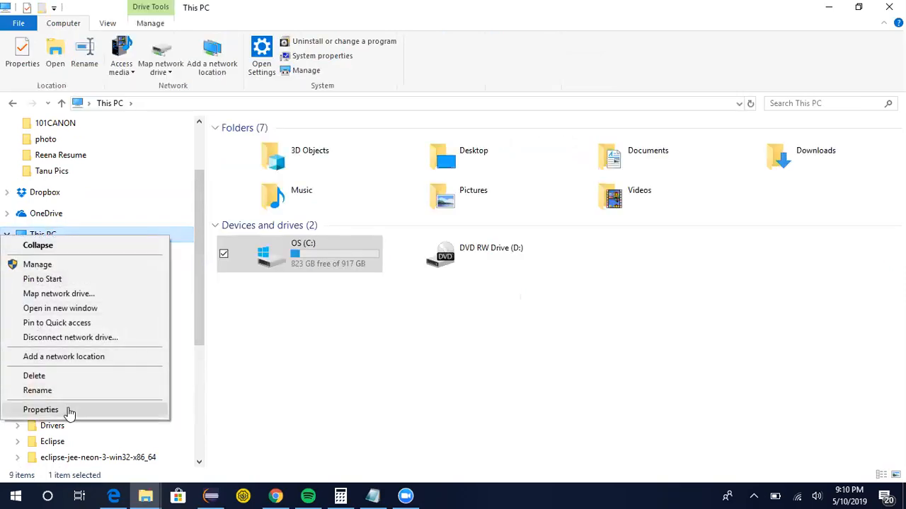
left_click(40, 410)
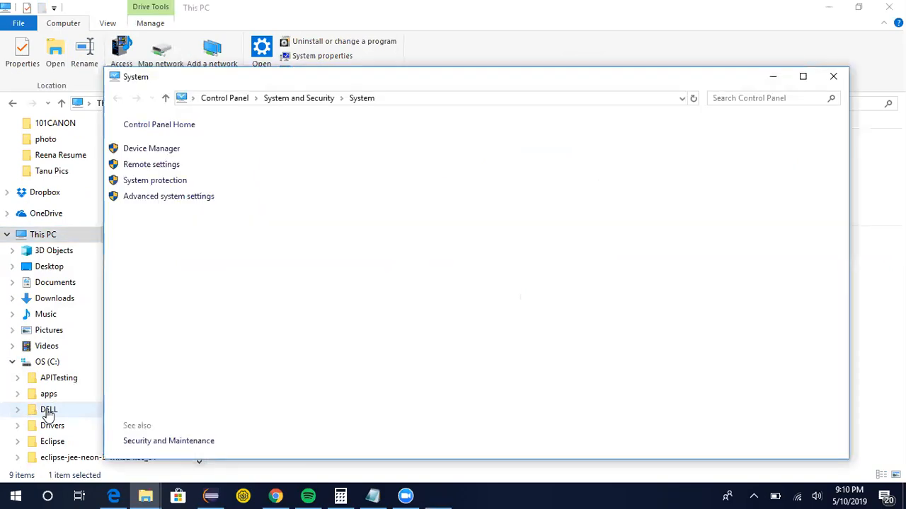
left_click(188, 202)
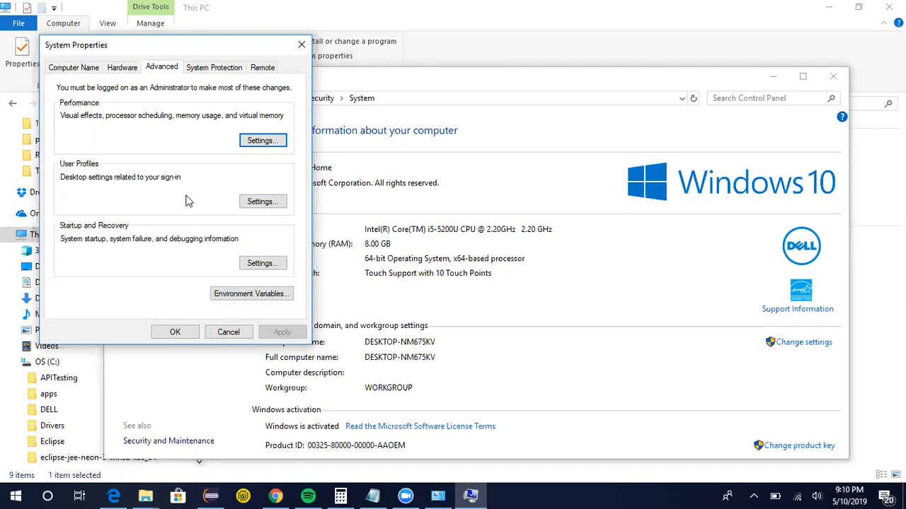
left_click(236, 295)
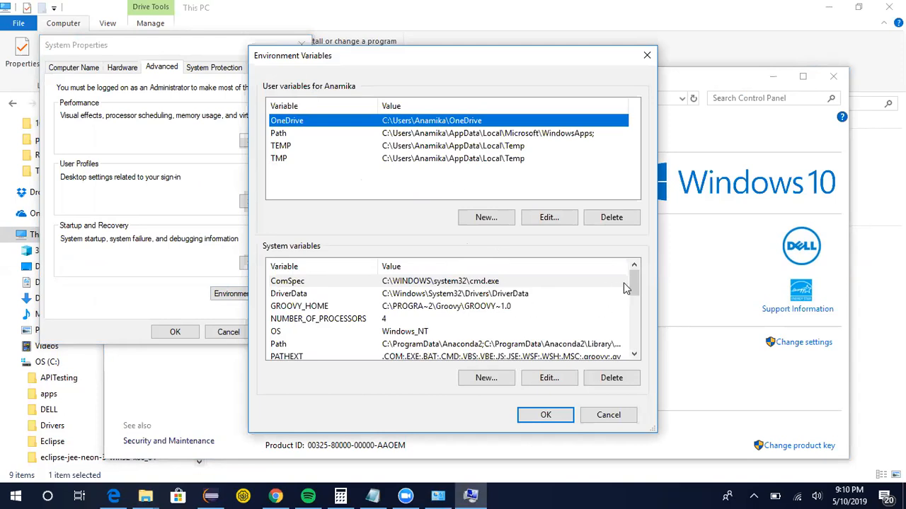
Add C:\APITesting\apache-maven-3.6.1-bin\apache-maven-3.6.1\bin as a new entry in the system Path variable and confirm all dialogs.
left_click_drag(633, 286, 633, 298)
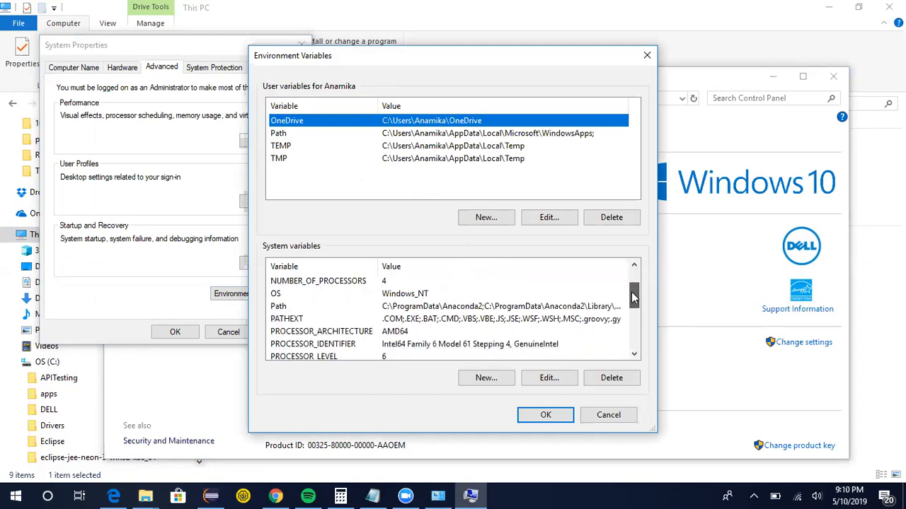
scroll(633, 293, "down", 2)
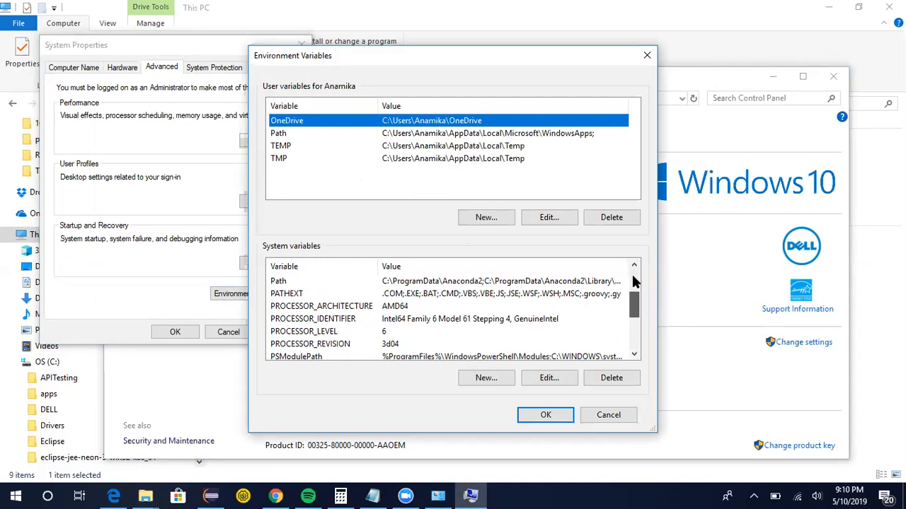
scroll(634, 281, "up", 2)
left_click(402, 134)
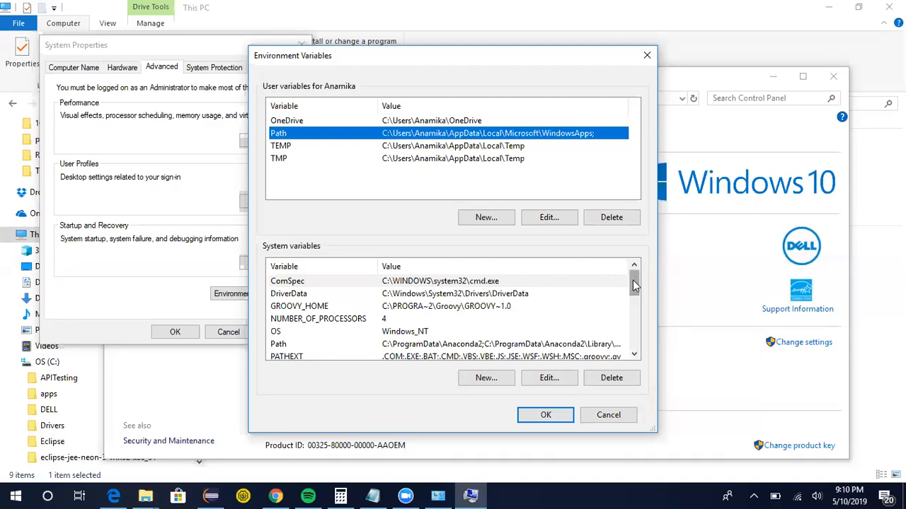
left_click(390, 345)
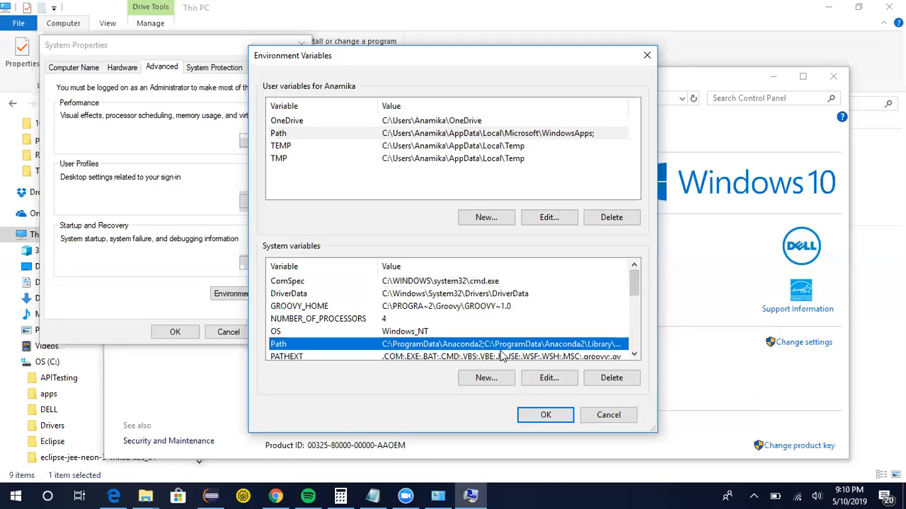
left_click(538, 377)
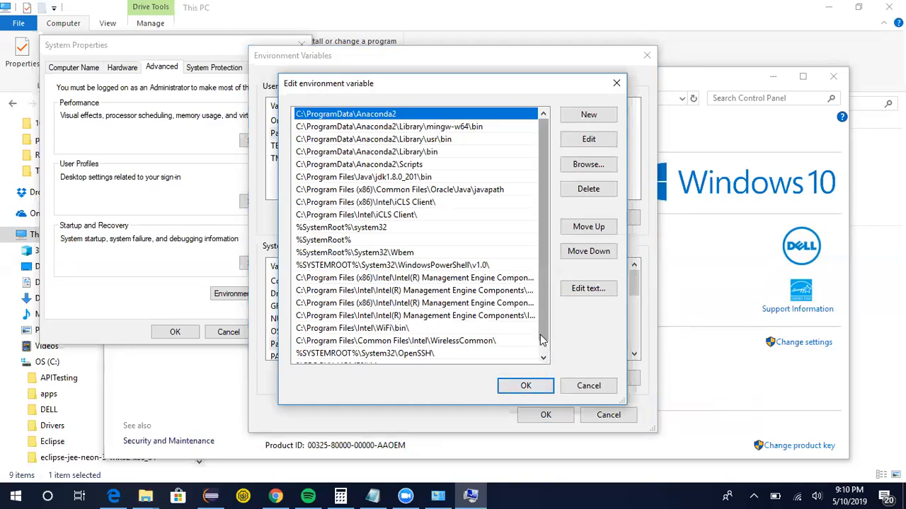
left_click(580, 117)
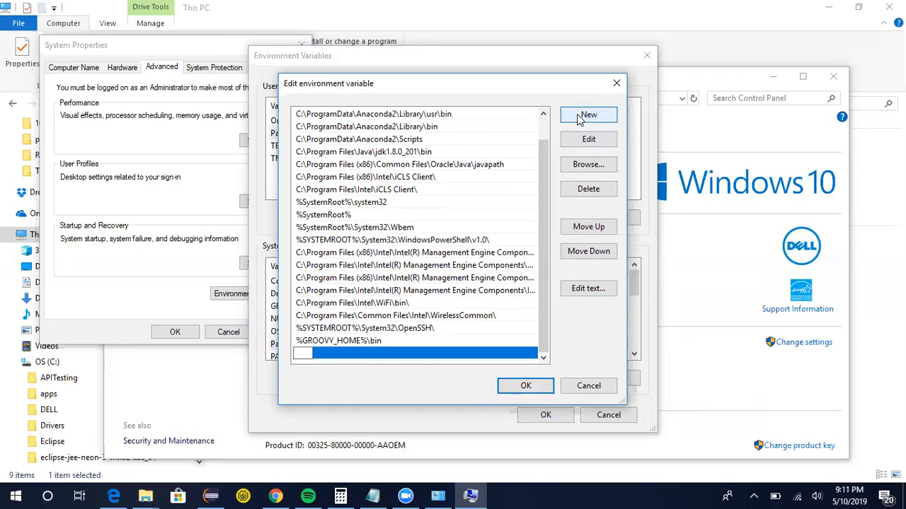
right_click(300, 352)
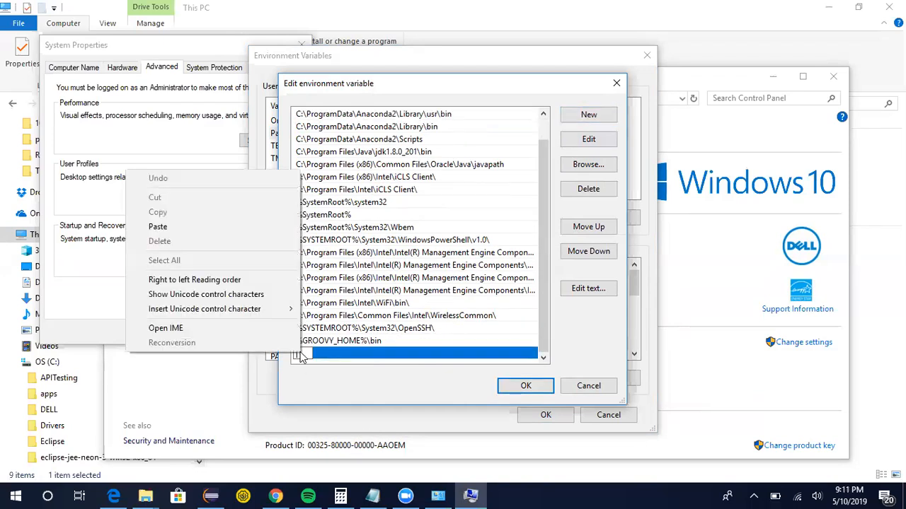
left_click(162, 229)
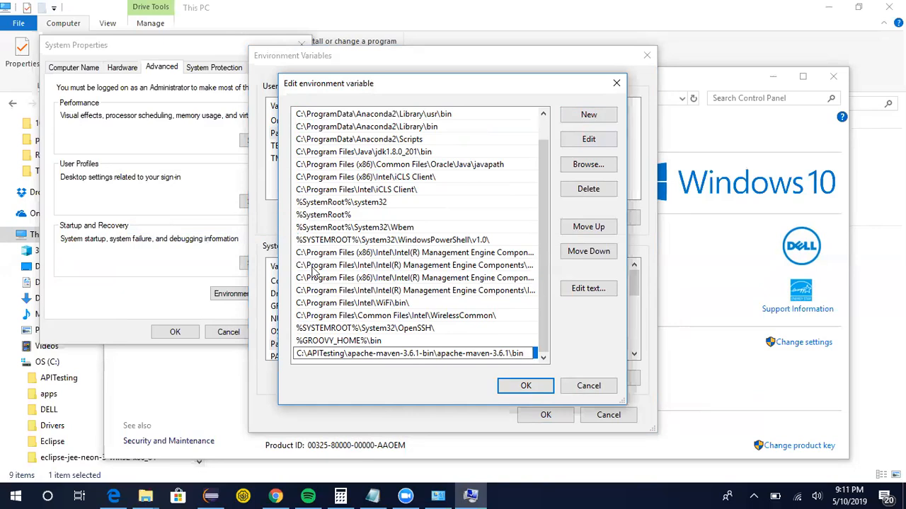
left_click(526, 387)
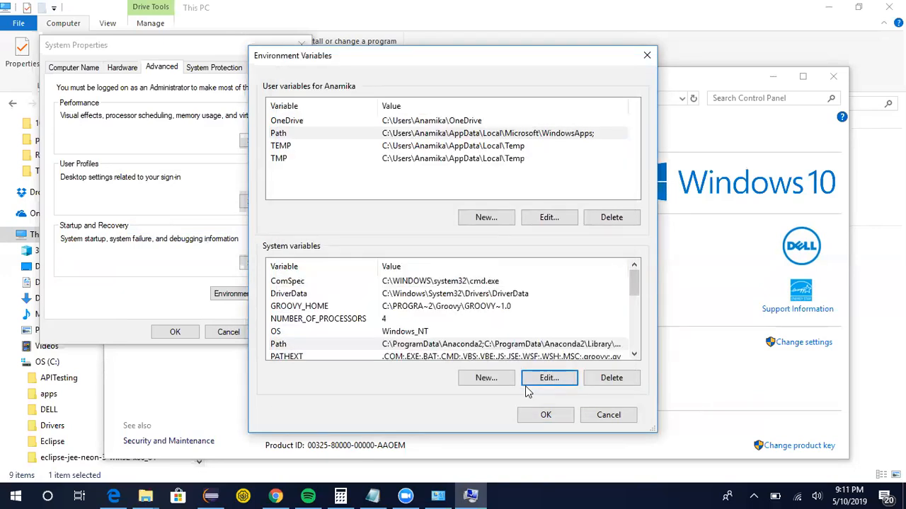
left_click(546, 415)
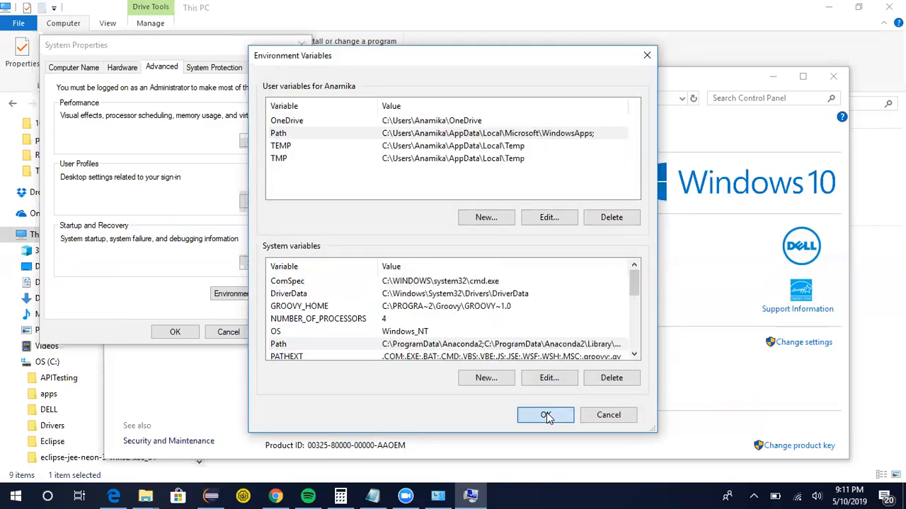
left_click(174, 335)
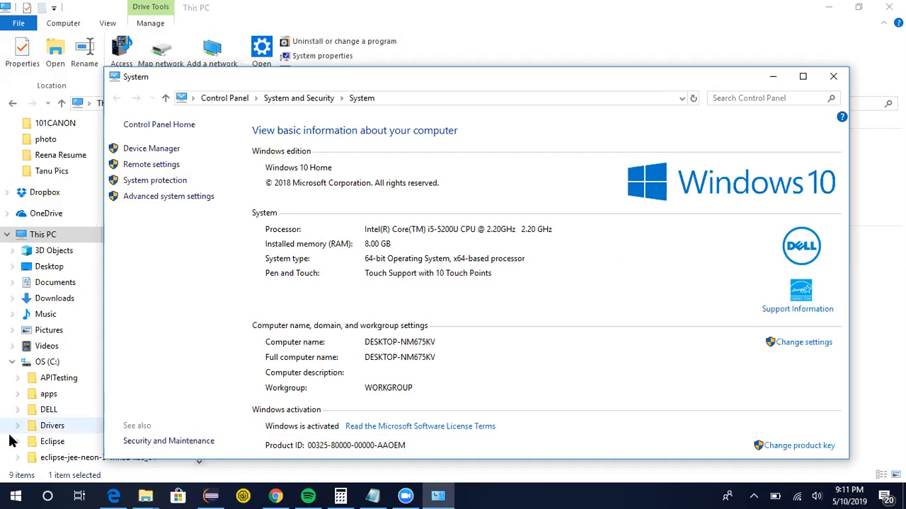
Open Command Prompt from the Start menu, run mvn to check that Maven is found, and close it.
left_click(15, 496)
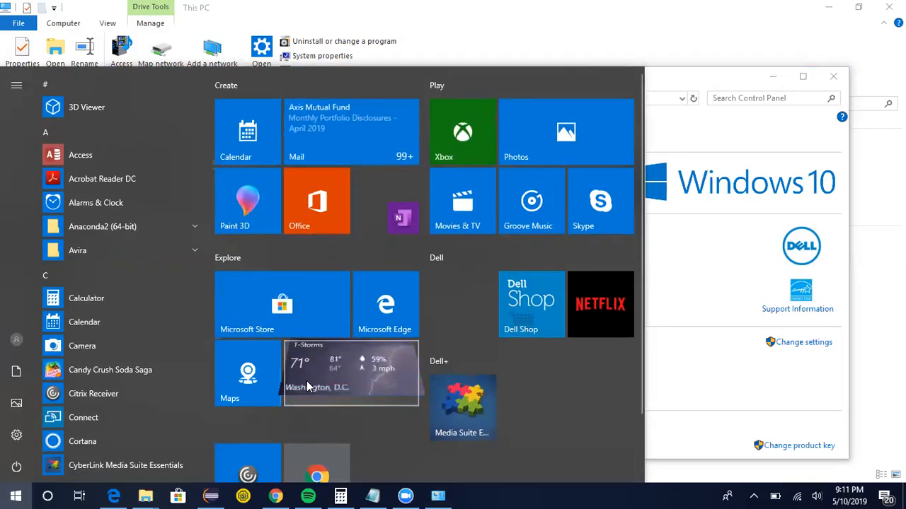
type("cmd")
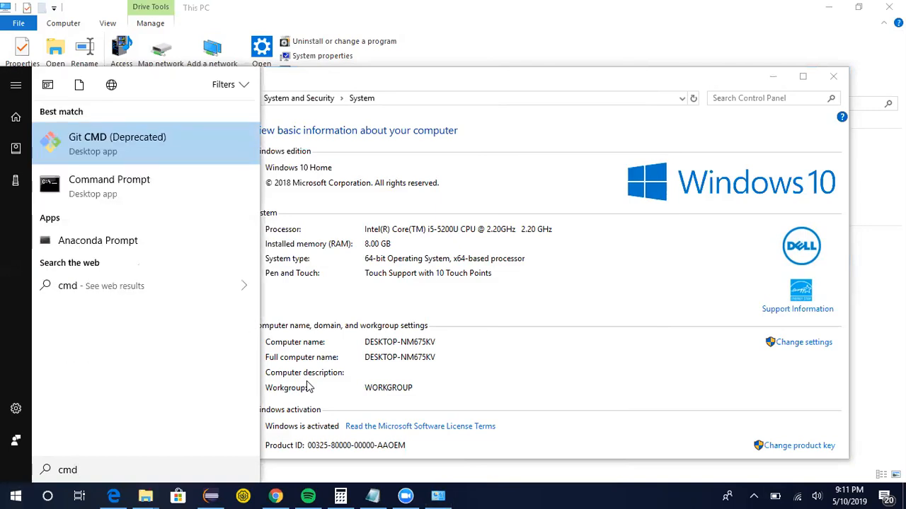
key("Down")
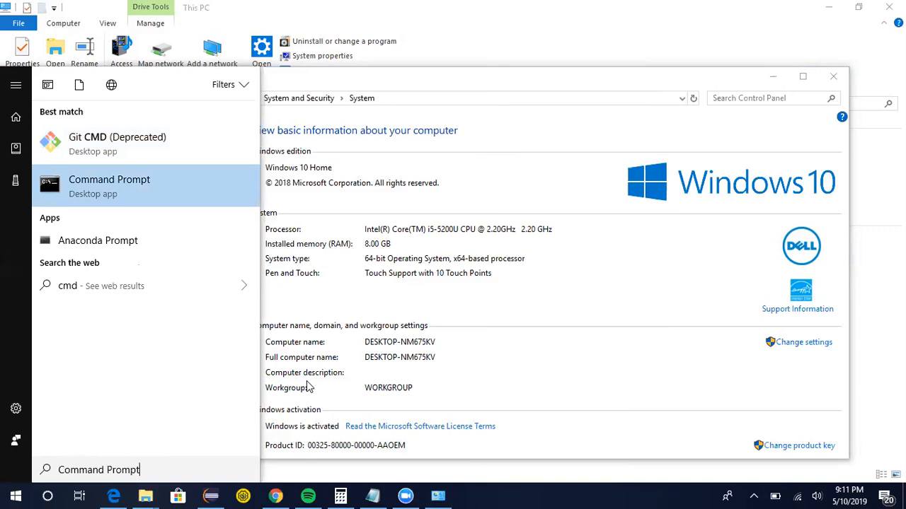
key("Return")
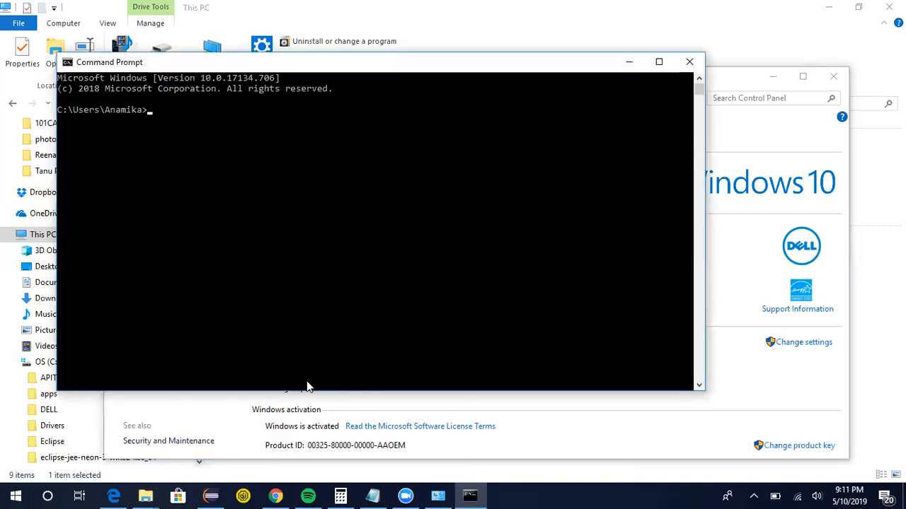
type("mvn")
key("Return")
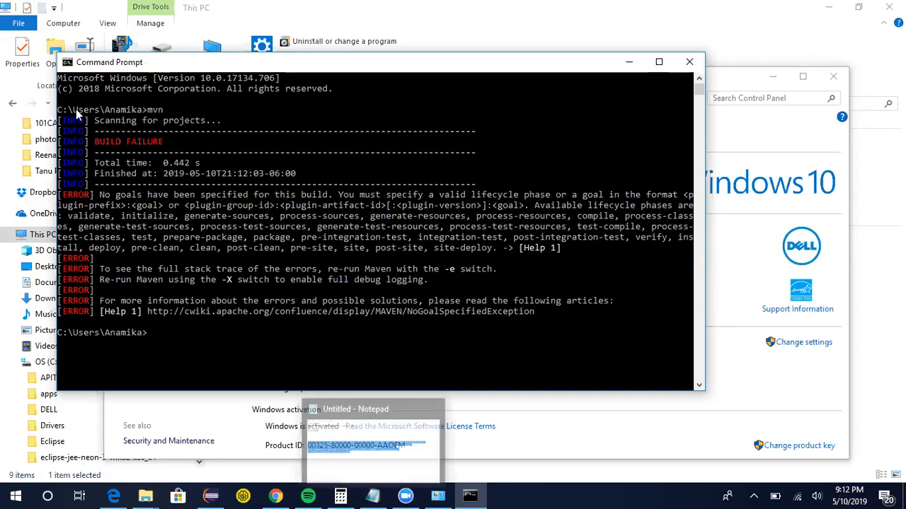
left_click(689, 63)
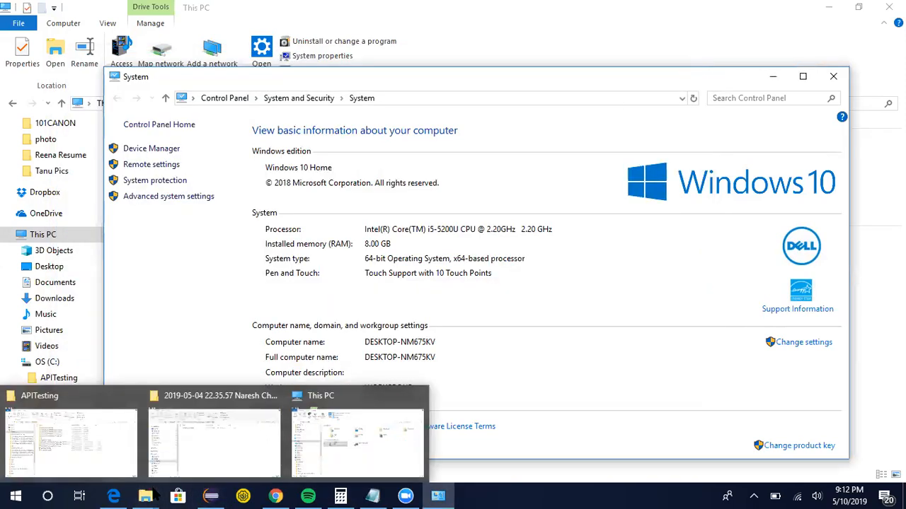
Switch to the APITesting folder window and open the connect2tech.in-api-automation-rest-json project folder.
left_click(152, 495)
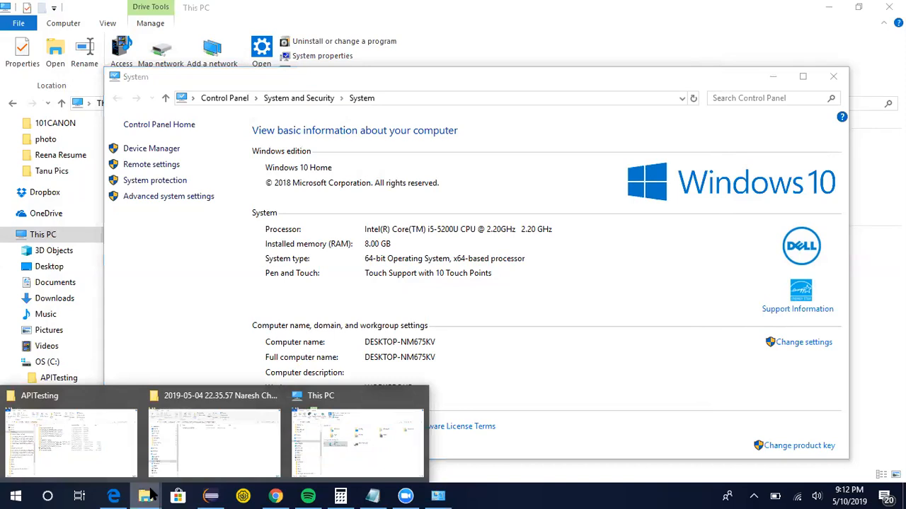
left_click(100, 467)
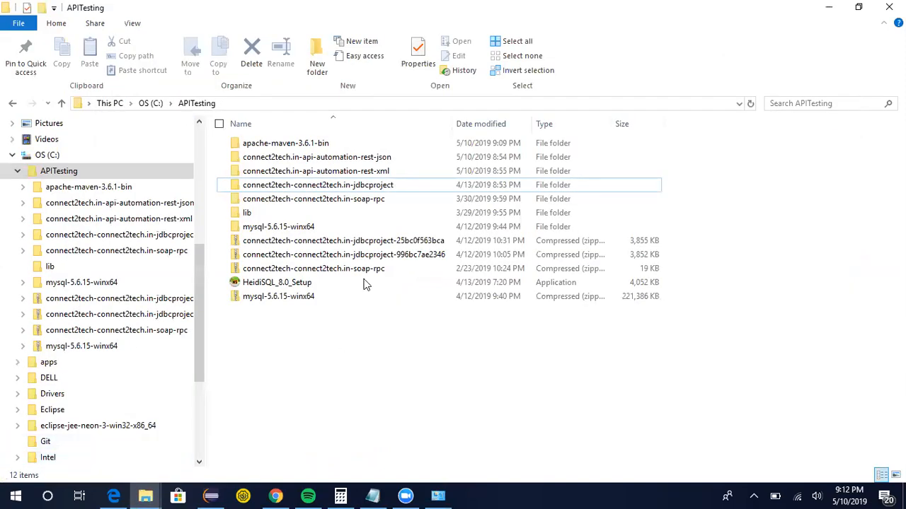
left_click(365, 161)
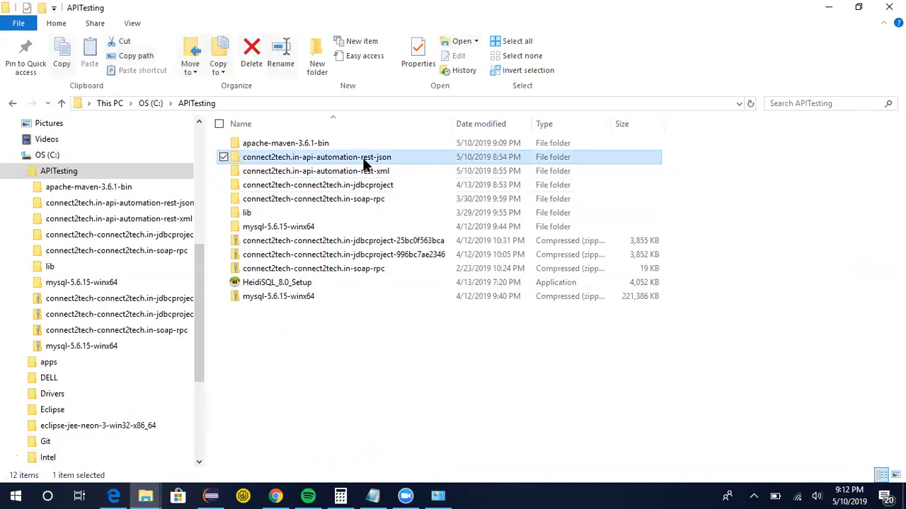
double_click(364, 163)
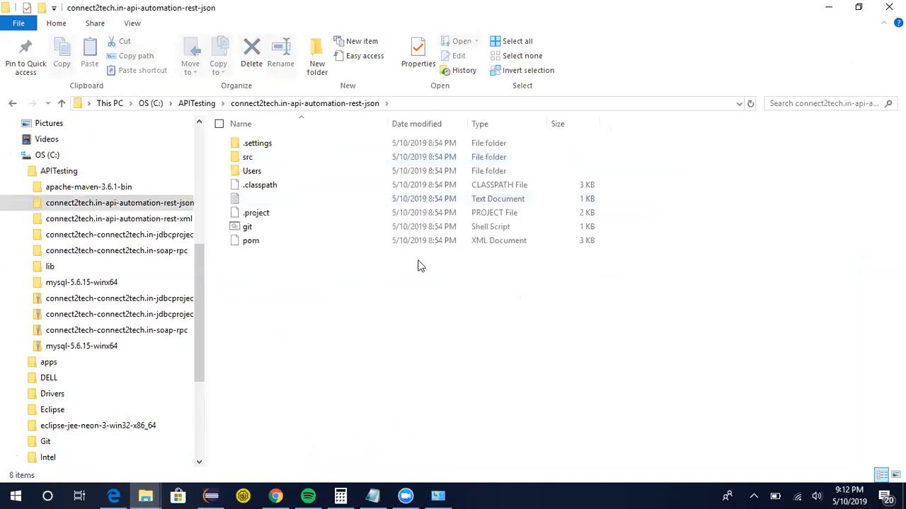
Open a command prompt in the project folder by entering cmd in the folder's address bar.
left_click(418, 105)
left_click(372, 289)
right_click(375, 301)
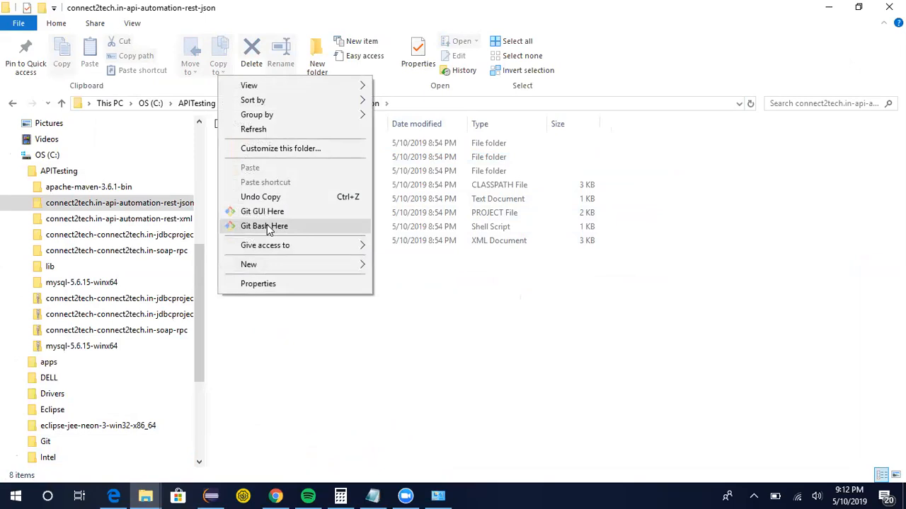
left_click(519, 104)
left_click(519, 104)
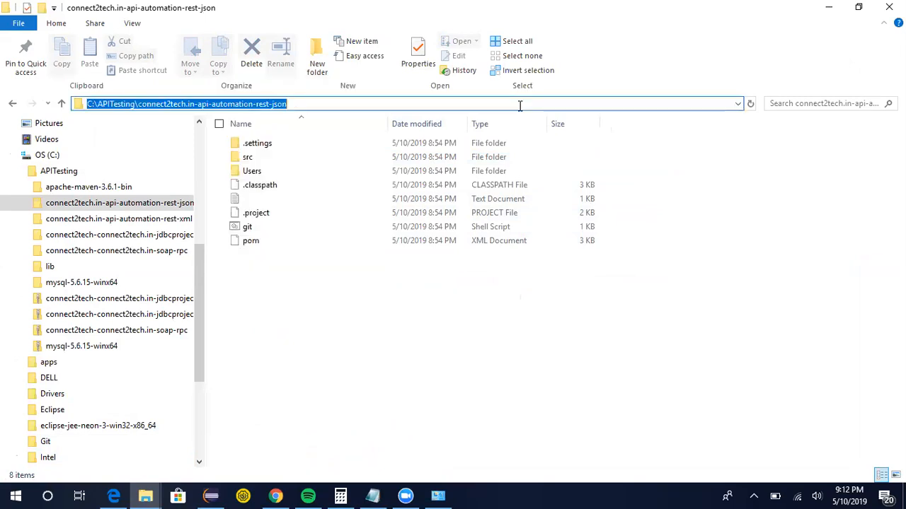
type("cmd")
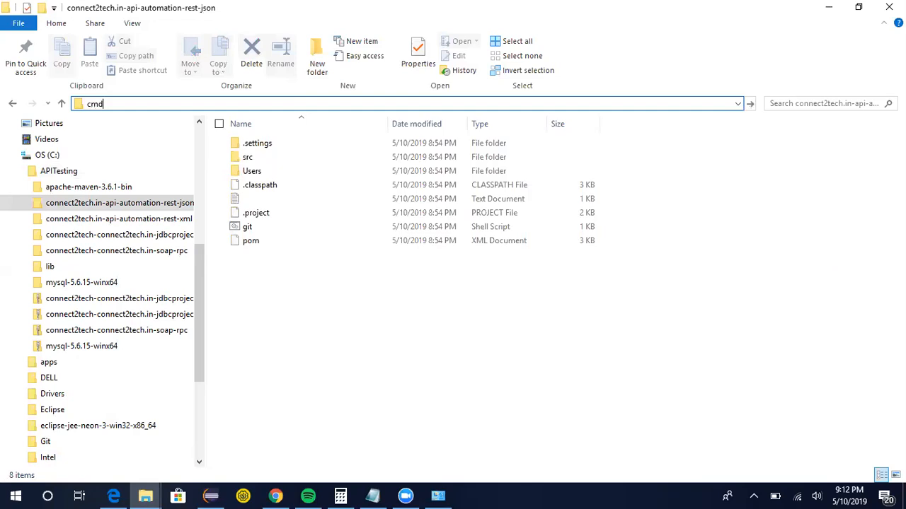
key("Return")
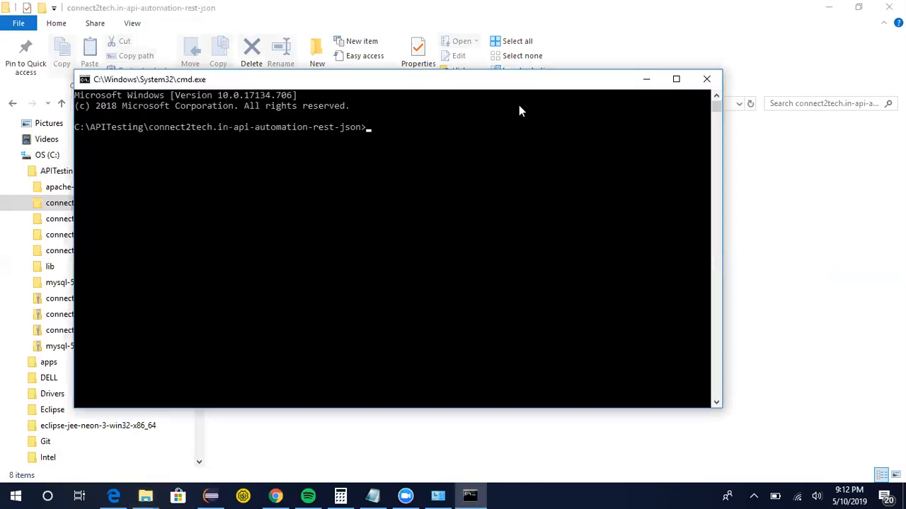
Run mvn jetty:run in the project folder and allow Java through the firewall.
type("mvn jetty:run")
key("Return")
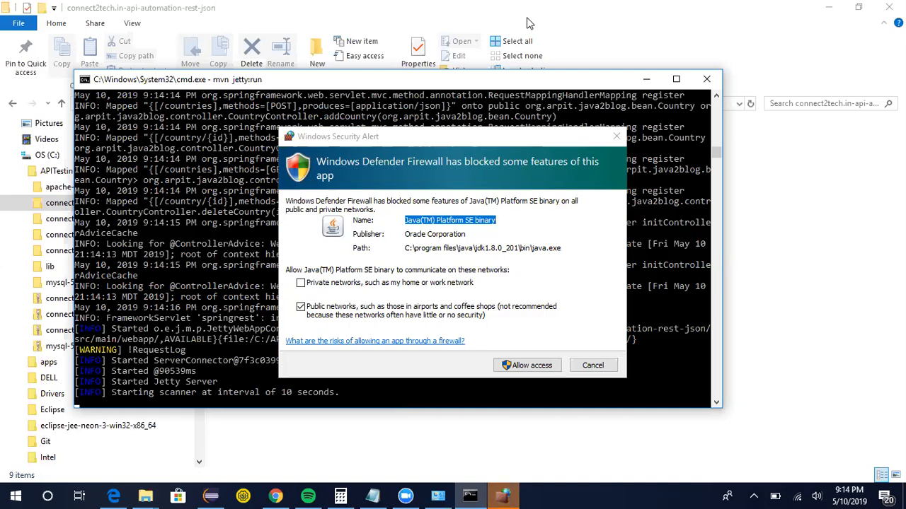
left_click(515, 365)
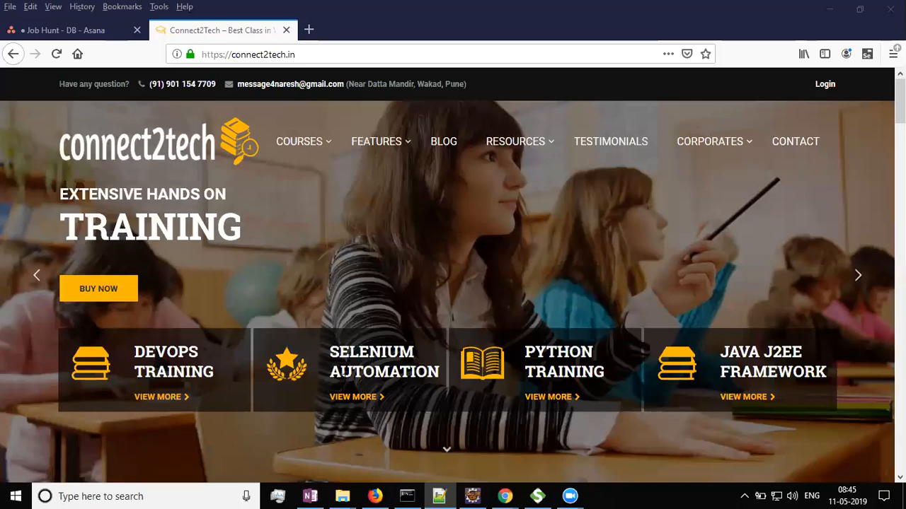
In the other command prompt, run mvn jetty:run inside the connect2tech.in-API-Automation-REST-JSON folder.
left_click(407, 496)
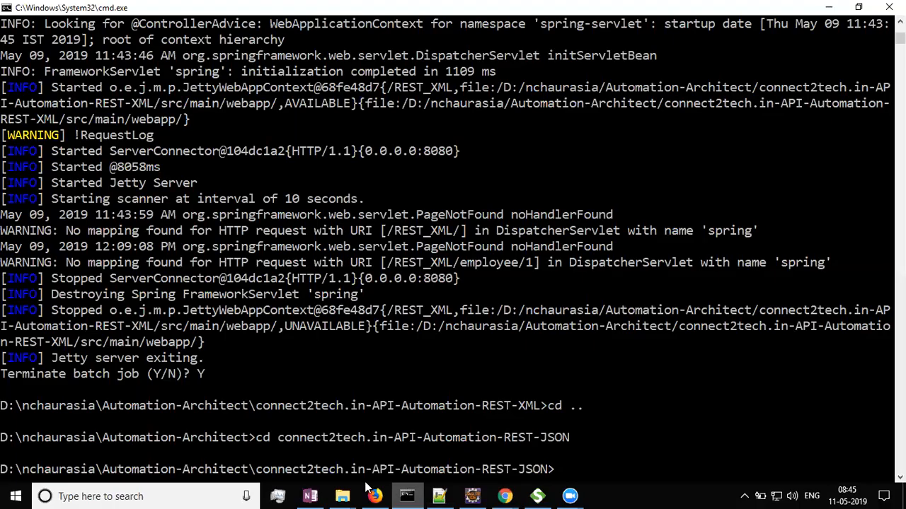
scroll(334, 389, "down", 2)
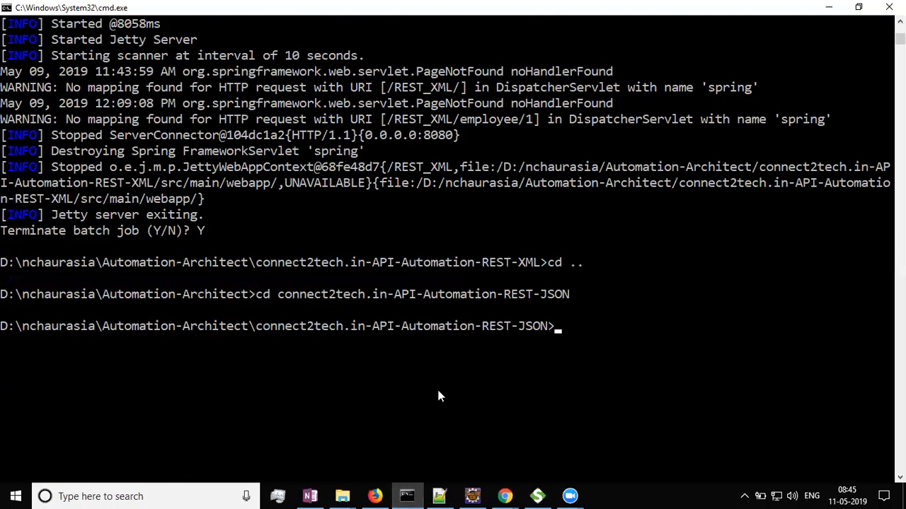
type("mvn jetty:run")
key("Return")
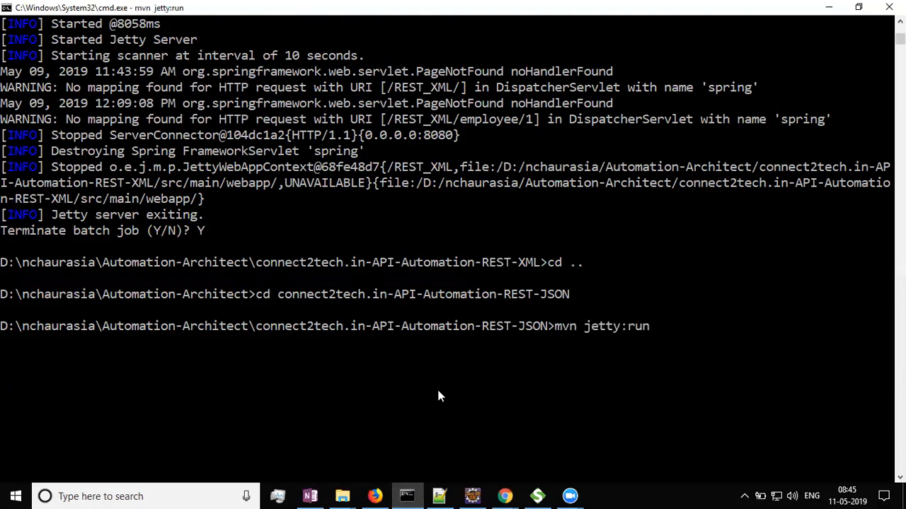
scroll(437, 386, "down", 4)
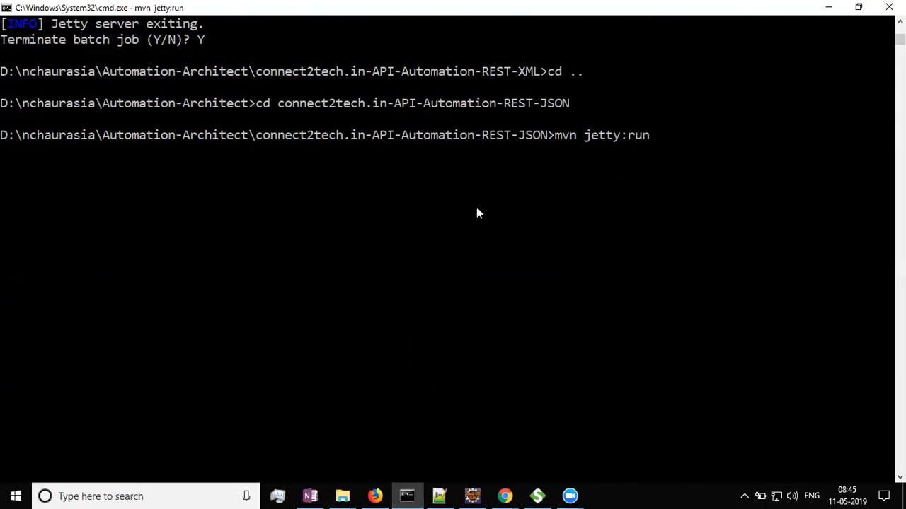
scroll(477, 210, "down", 1)
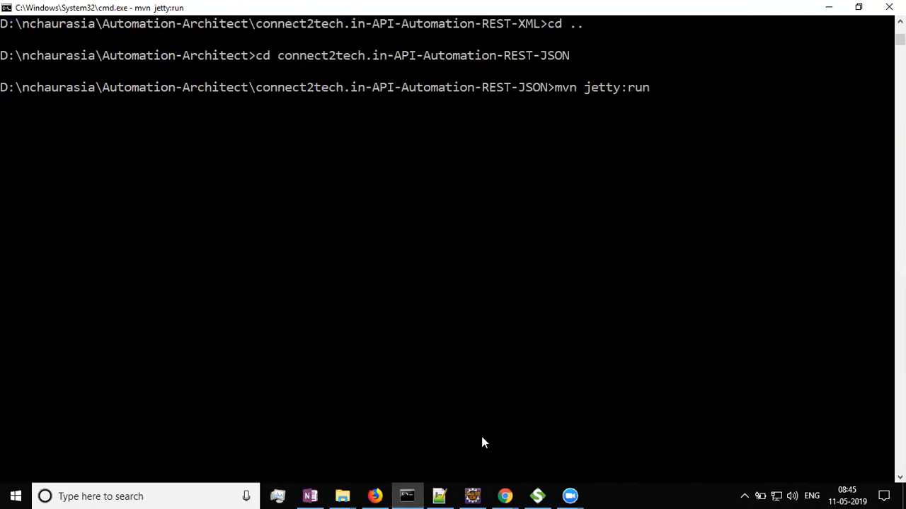
Switch to Eclipse and expand the connect2tech.in-API-Automation-REST-JSON project in the Package Explorer.
left_click(472, 496)
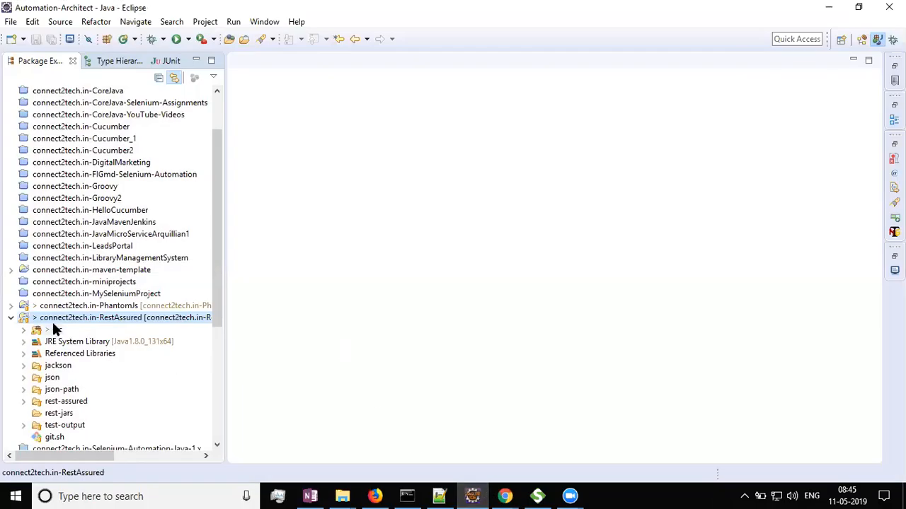
double_click(65, 323)
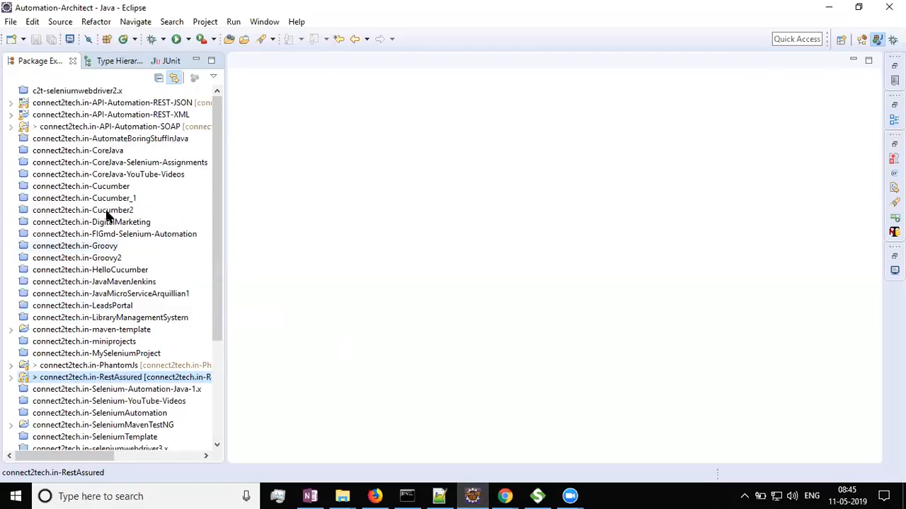
left_click(109, 106)
double_click(109, 106)
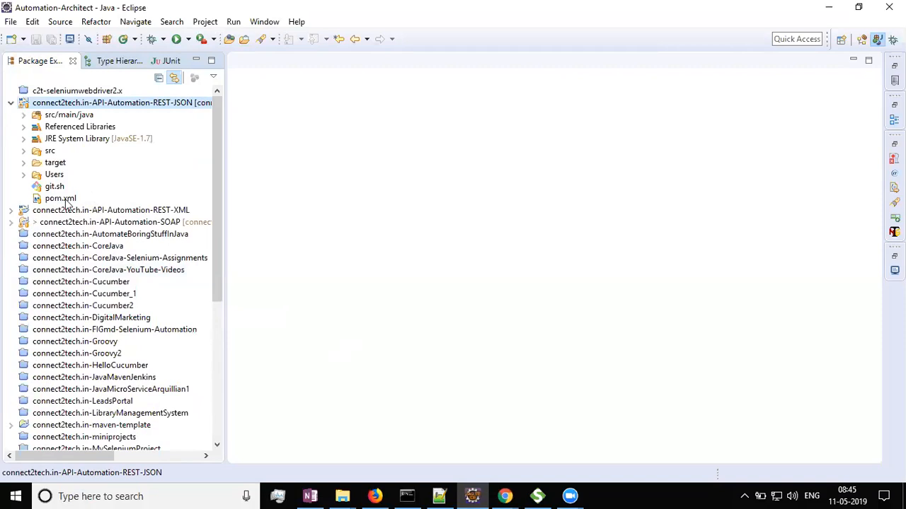
Open CountryController.java from the controller package under src/main/java and scroll through its request mappings.
double_click(64, 115)
key("Down")
key("Down")
key("Right")
key("Down")
key("Down")
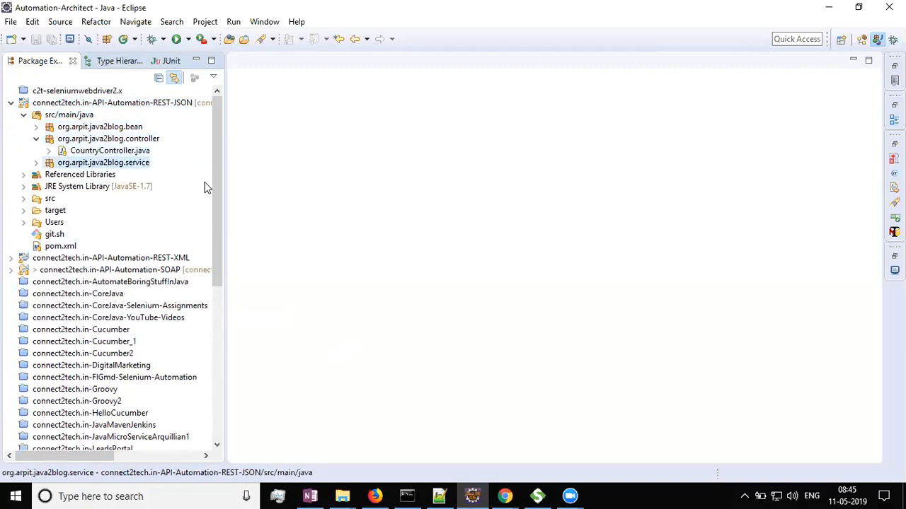
key("Up")
key("Return")
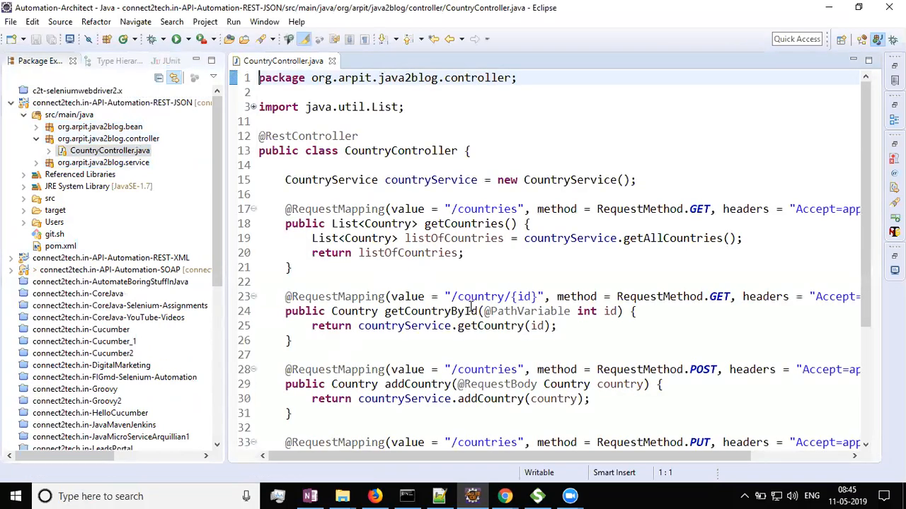
scroll(471, 306, "down", 6)
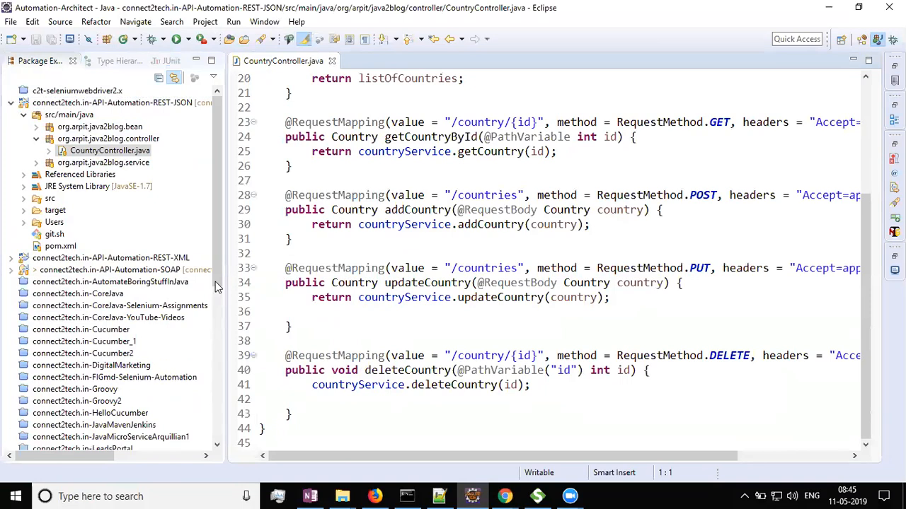
Create a new untitled text file and save it as ReadMe.txt in the connect2tech.in-API-Automation-REST-JSON project.
left_click(78, 105)
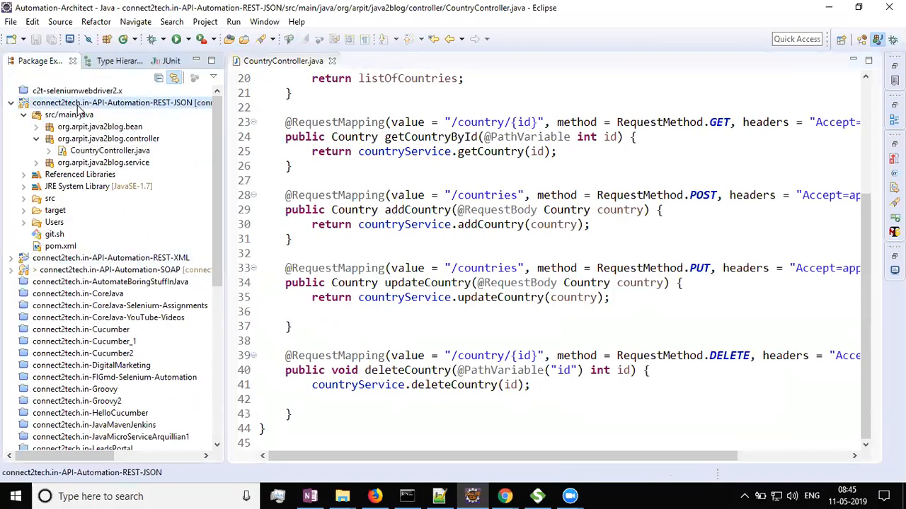
right_click(80, 111)
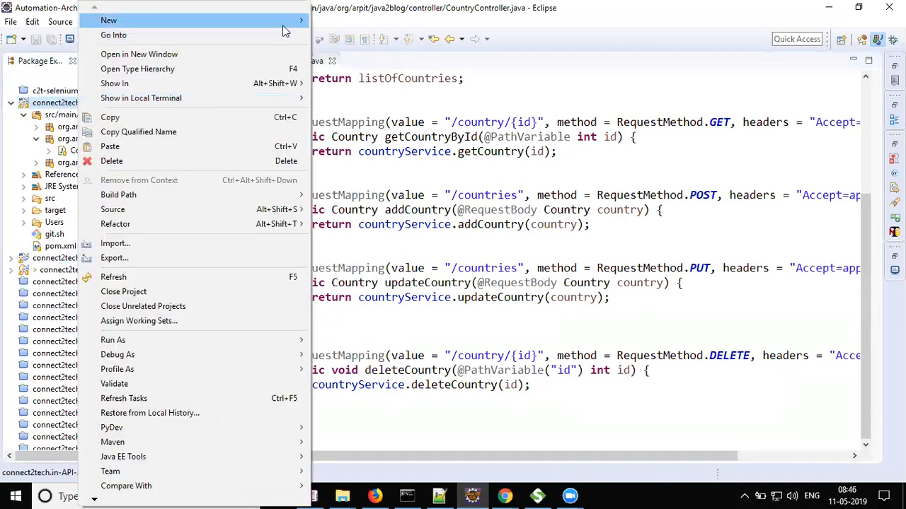
mouse_move(298, 20)
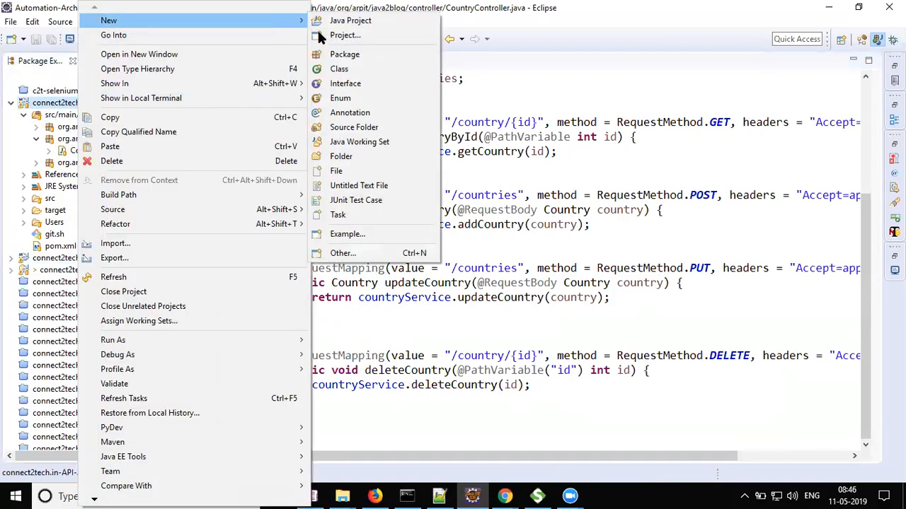
left_click(355, 187)
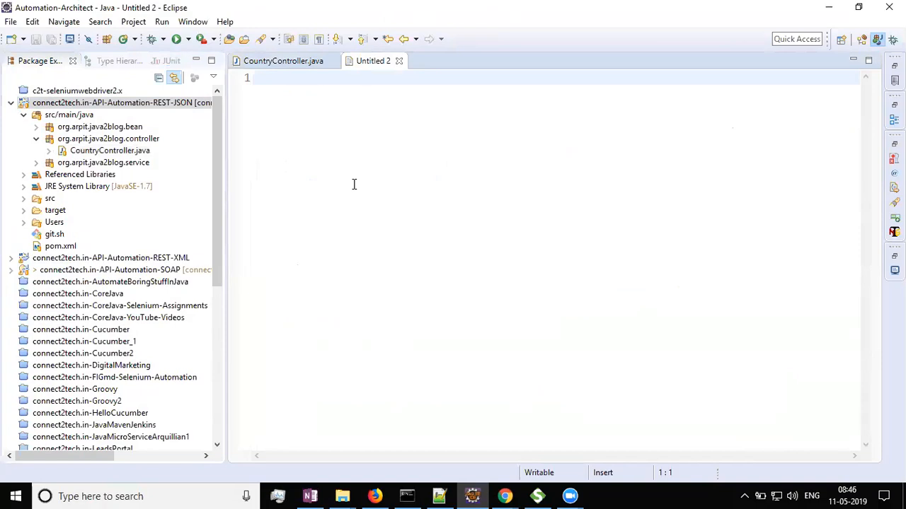
key("ctrl+s")
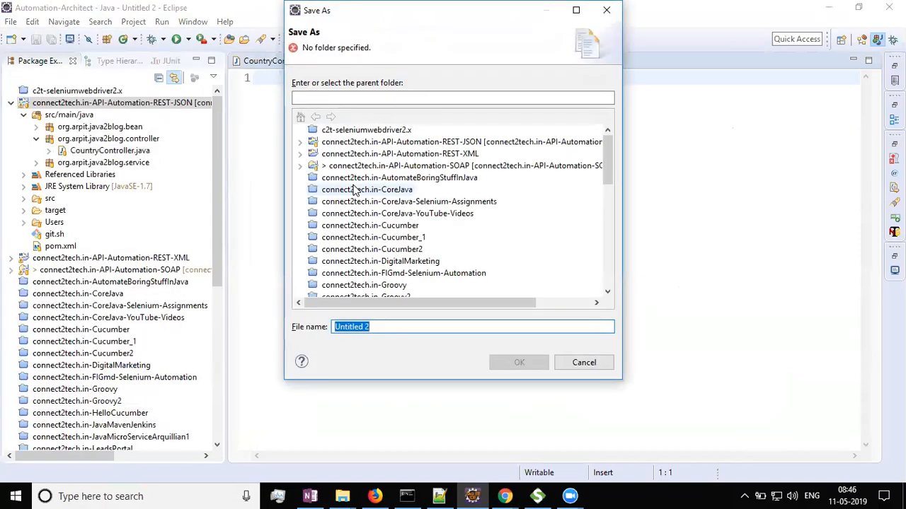
type("ReadM")
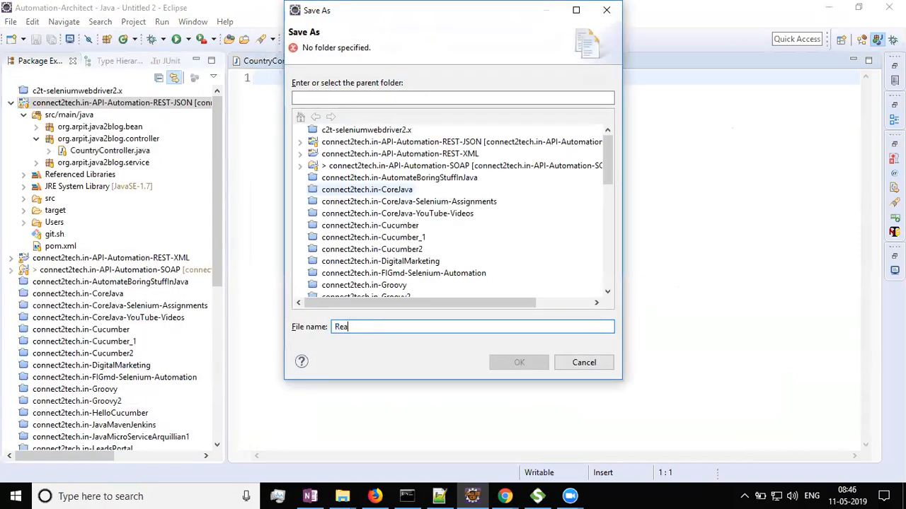
type("e.txt")
left_click(346, 143)
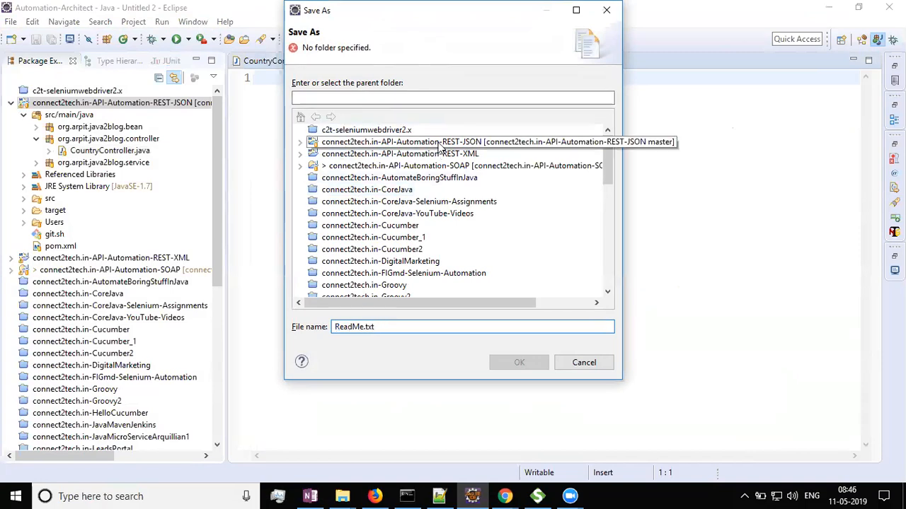
left_click(518, 363)
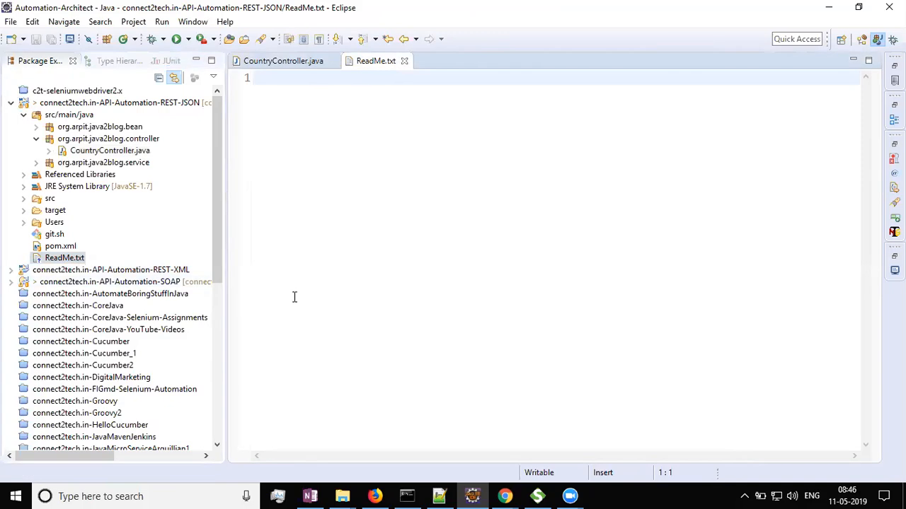
Check the Jetty startup log in the command prompt, then switch to Chrome and open a new browser window.
key("alt+Tab")
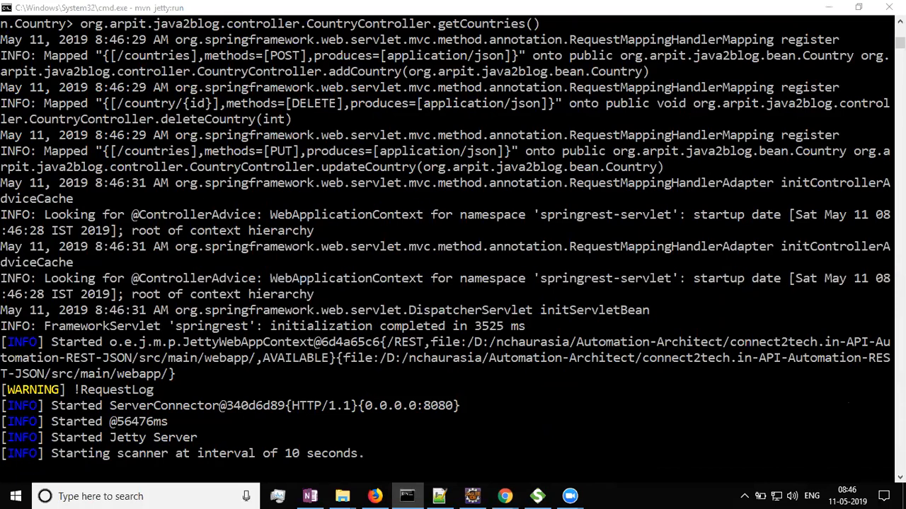
left_click(58, 451)
left_click(318, 449)
right_click(335, 465)
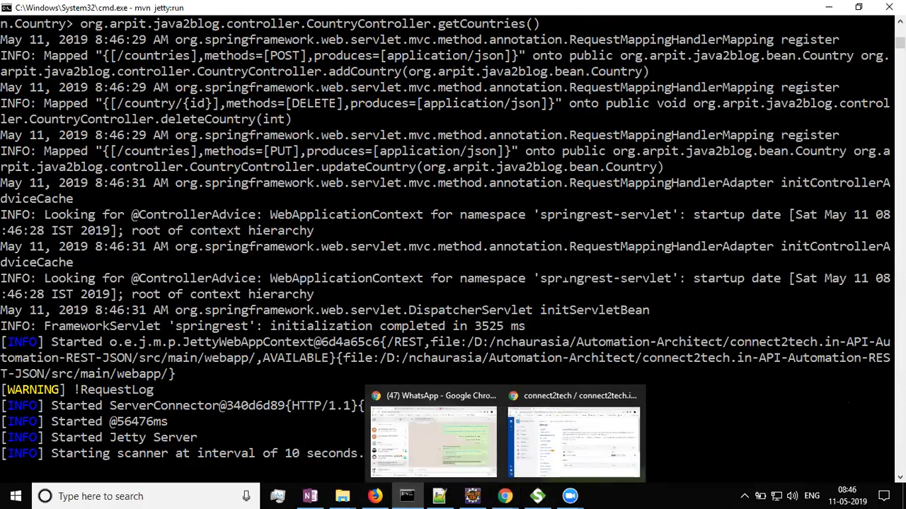
mouse_move(505, 496)
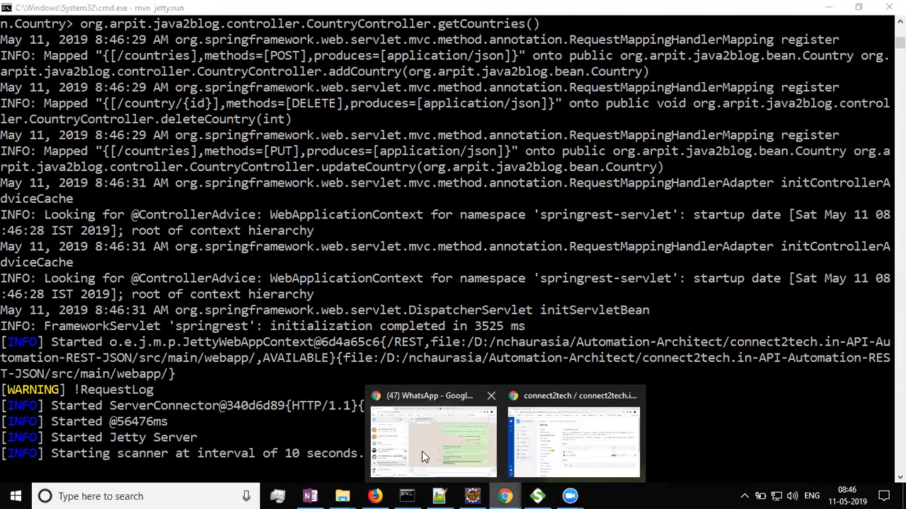
left_click(533, 449)
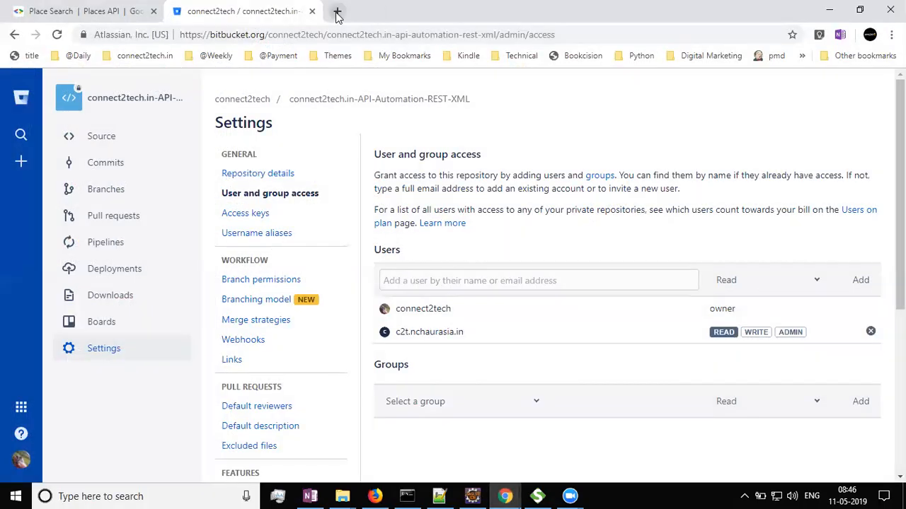
left_click(340, 10)
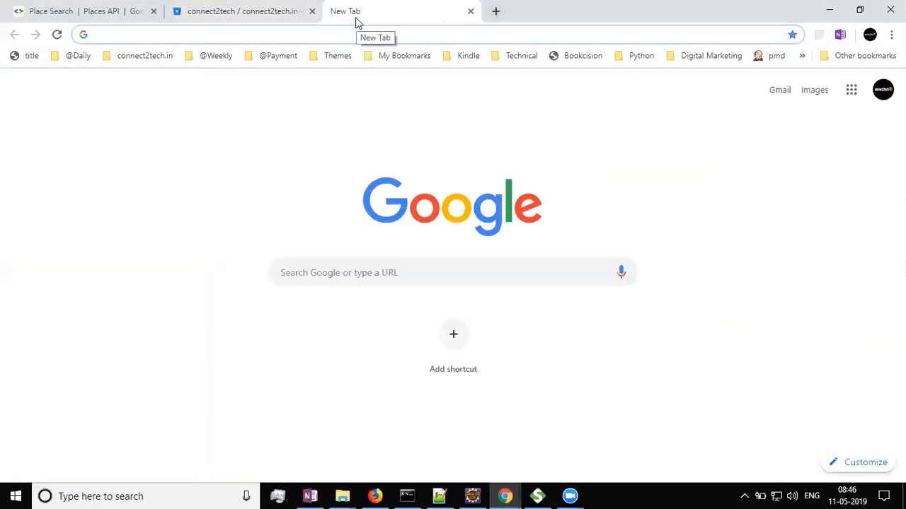
key("ctrl+n")
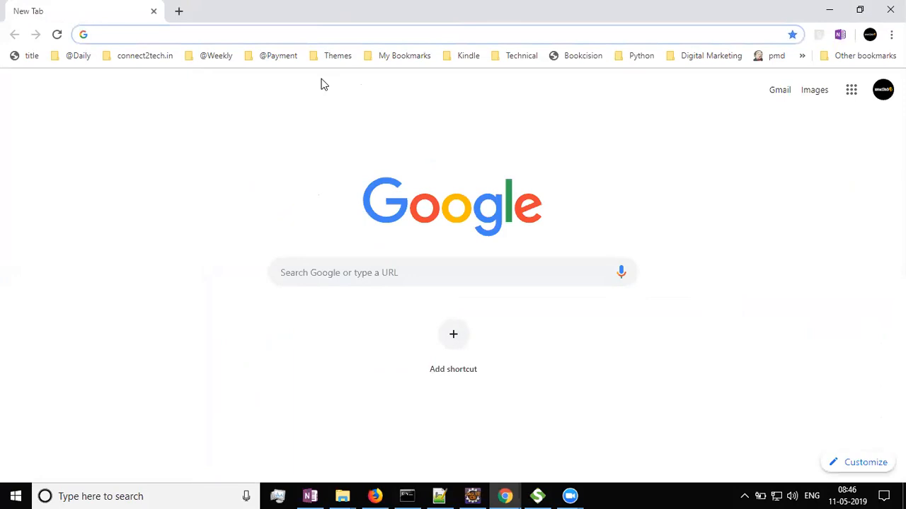
Enter localhost:8080 in the new window's address bar.
key("alt+Tab")
key("alt+Tab")
type("loca")
key("End")
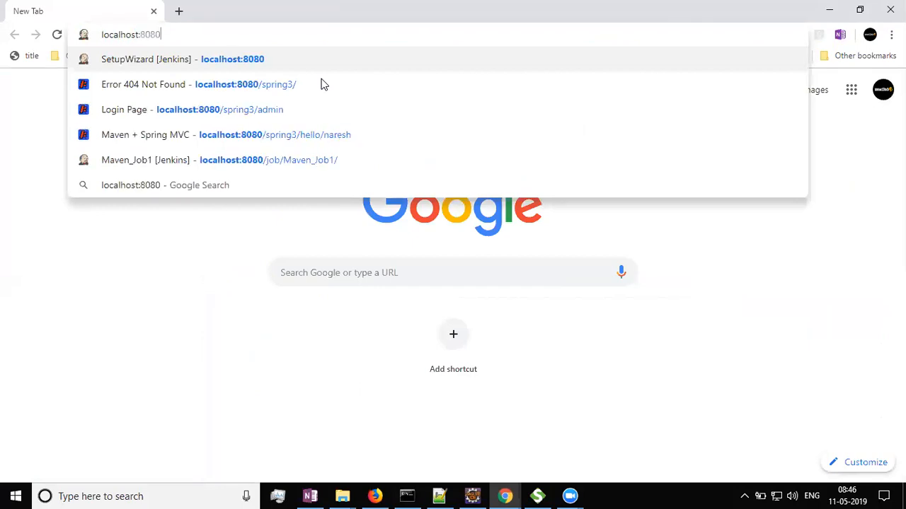
Copy the 8080 port number from the Jetty server connector line in the command prompt.
key("alt+Tab")
key("alt+Tab")
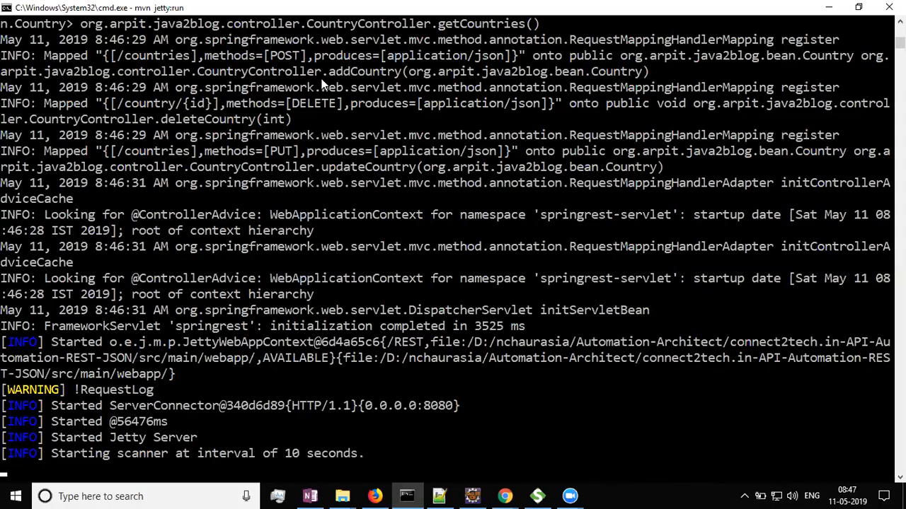
left_click_drag(423, 406, 451, 407)
key("ctrl+c")
Reopen CountryController.java and select the /countries path in the POST request mapping.
key("alt+Tab")
key("alt+Tab")
key("alt+Tab")
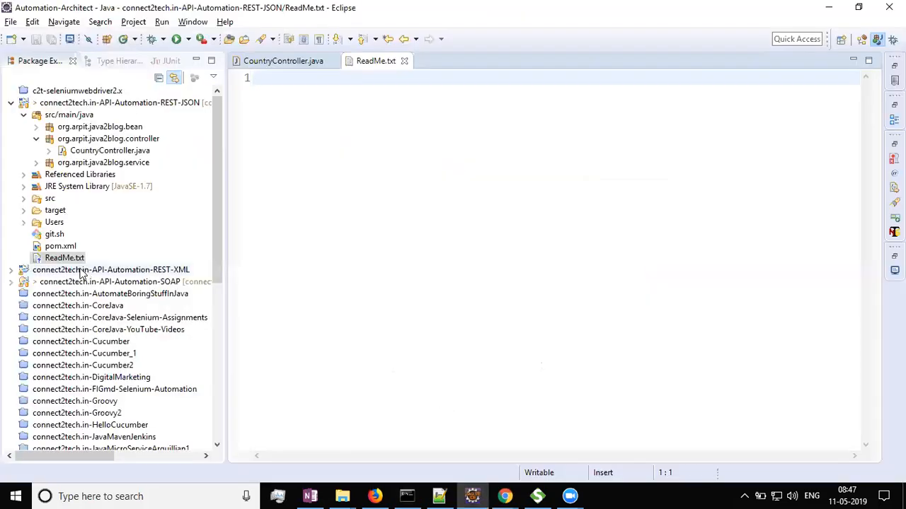
double_click(108, 150)
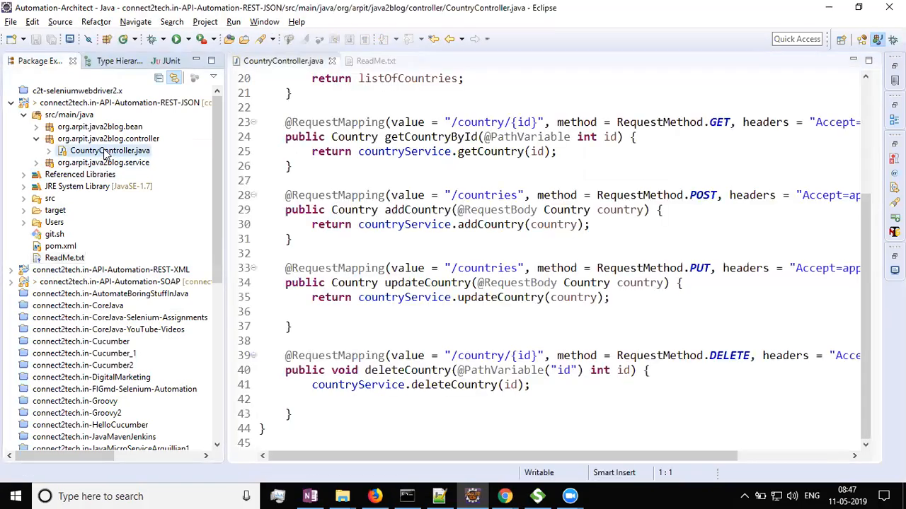
scroll(469, 172, "up", 6)
scroll(469, 172, "down", 5)
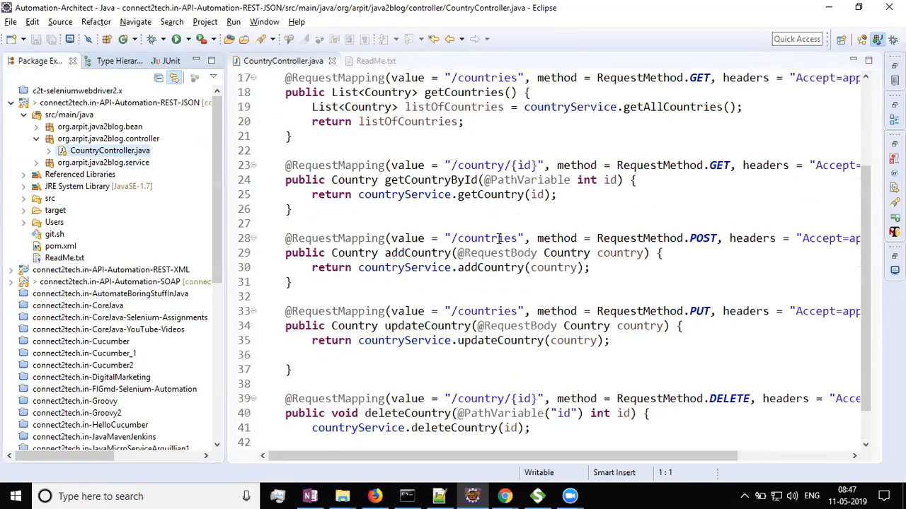
double_click(499, 238)
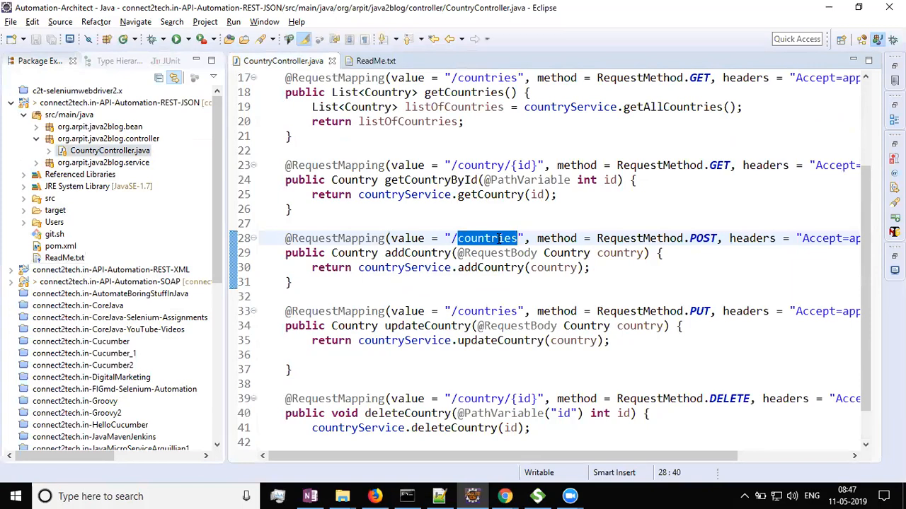
Open pom.xml in source view and copy the /REST context path from the Jetty plugin configuration.
double_click(60, 247)
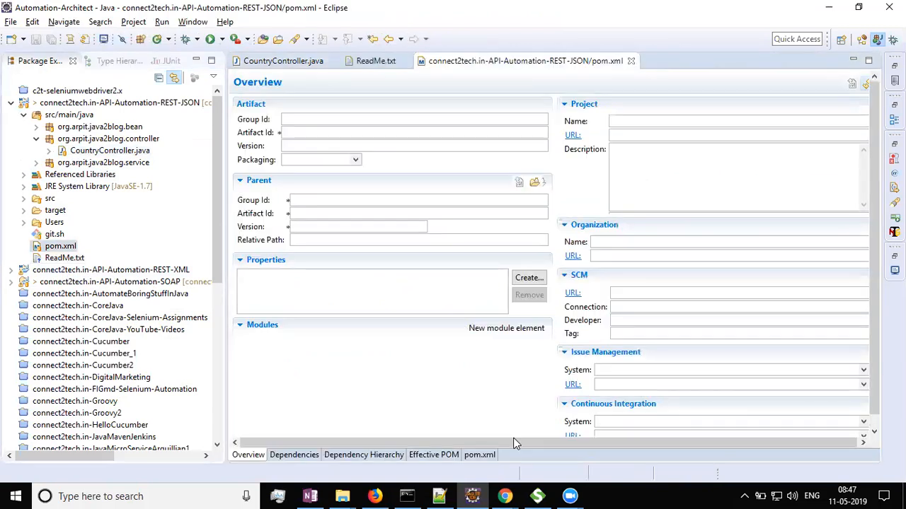
left_click(479, 455)
scroll(439, 356, "down", 5)
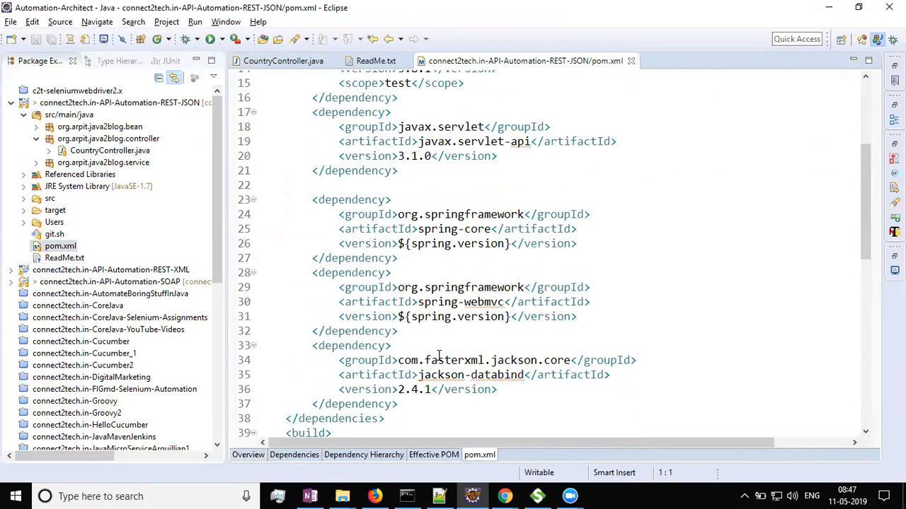
scroll(439, 356, "down", 10)
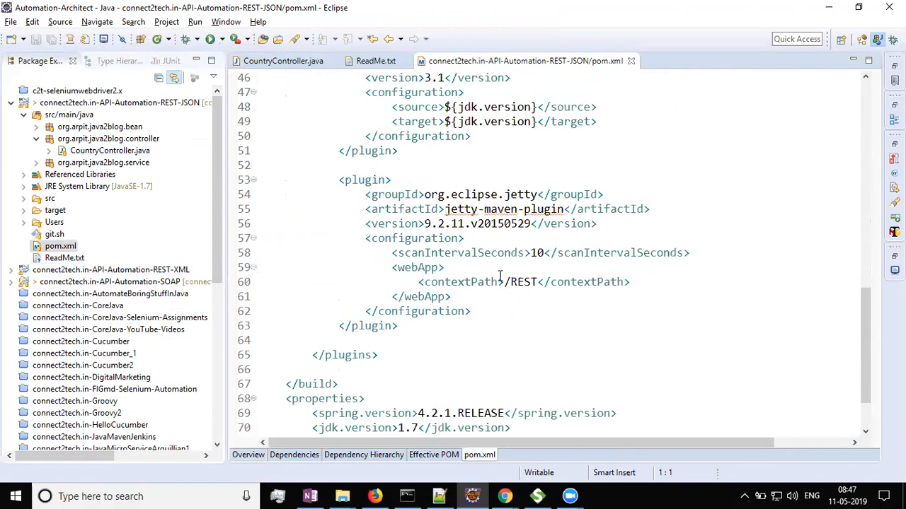
left_click_drag(504, 282, 539, 280)
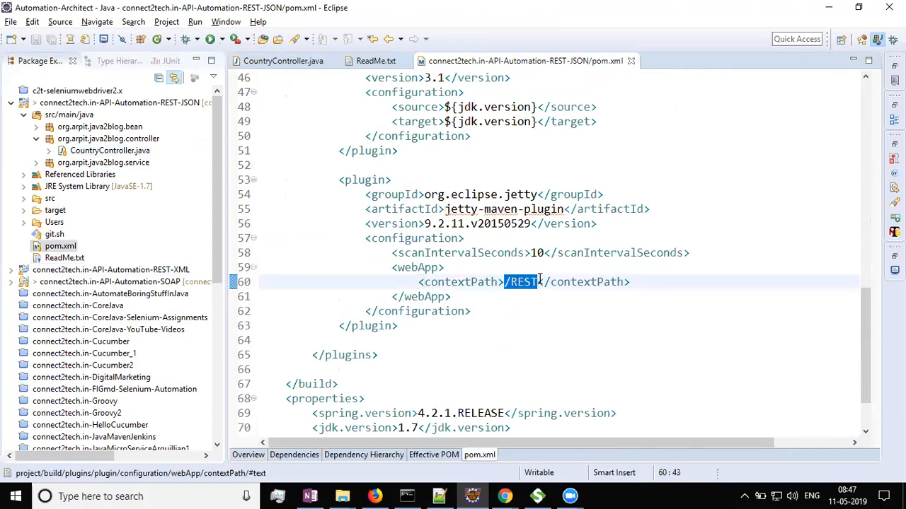
Append /REST/countries to localhost:8080 in the browser address bar and load the endpoint.
key("alt+Tab")
key("alt+Tab")
key("alt+Tab")
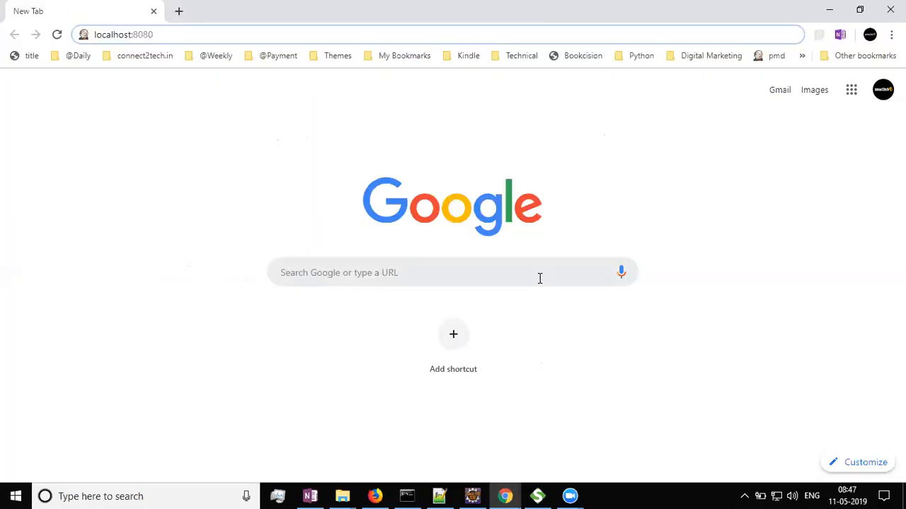
key("ctrl+v")
type("/countries")
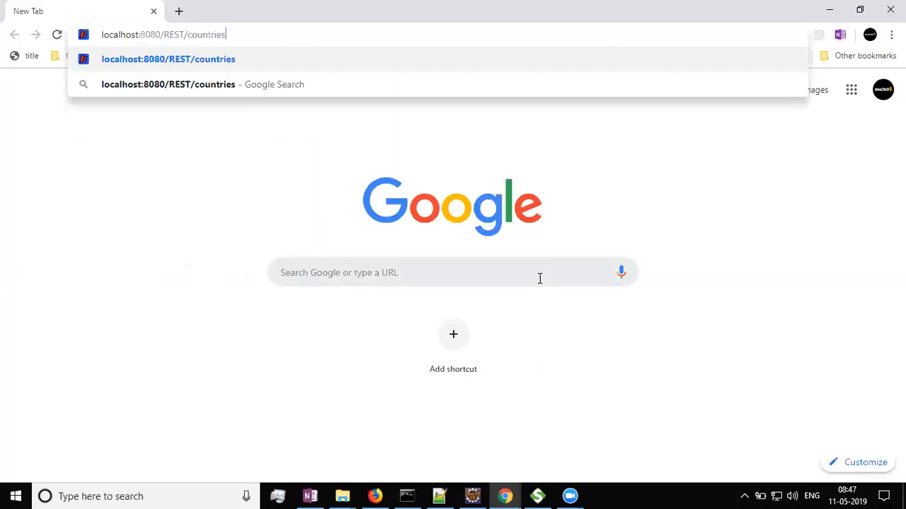
key("Return")
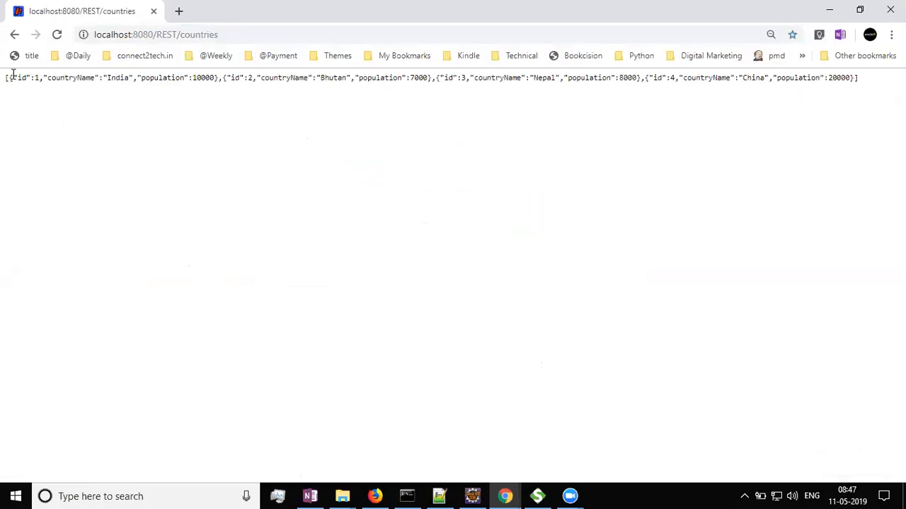
Select the JSON countries response and copy the page URL from the address bar.
left_click_drag(6, 78, 876, 87)
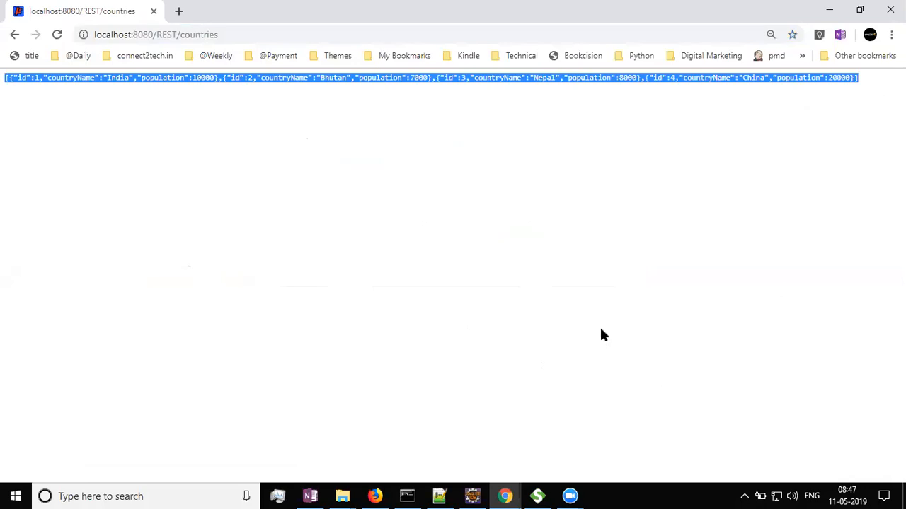
left_click(234, 29)
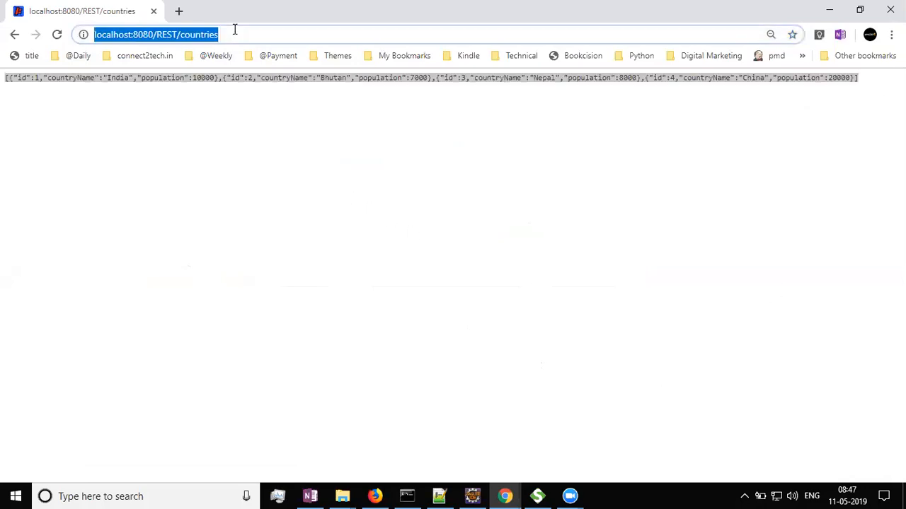
key("alt+Tab")
key("alt+Tab")
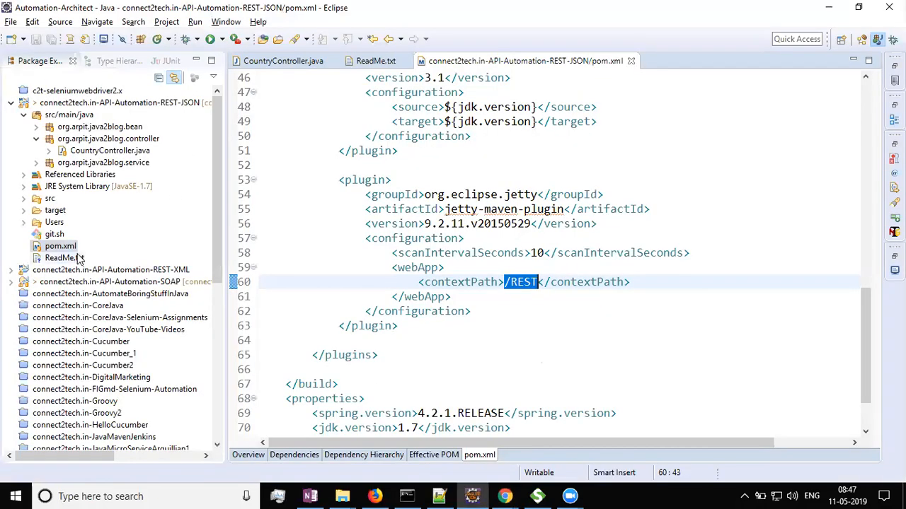
double_click(64, 258)
key("ctrl+v")
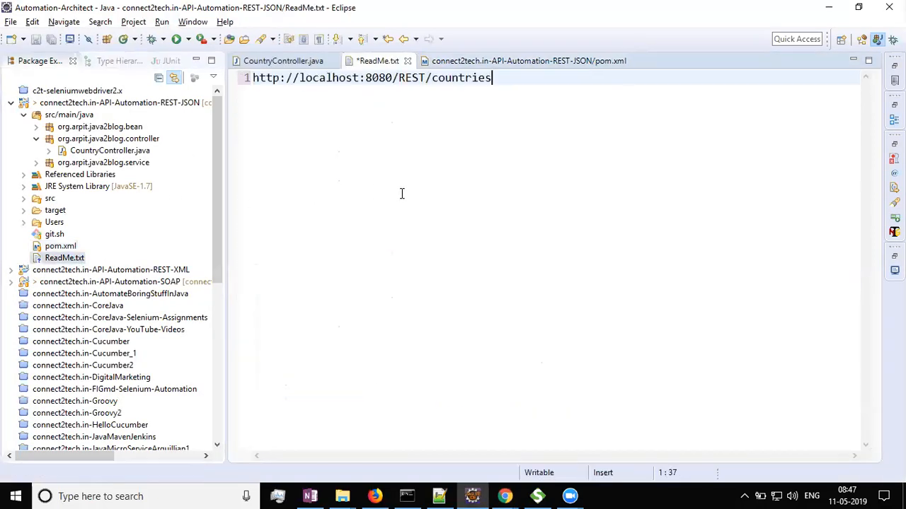
key("alt+Tab")
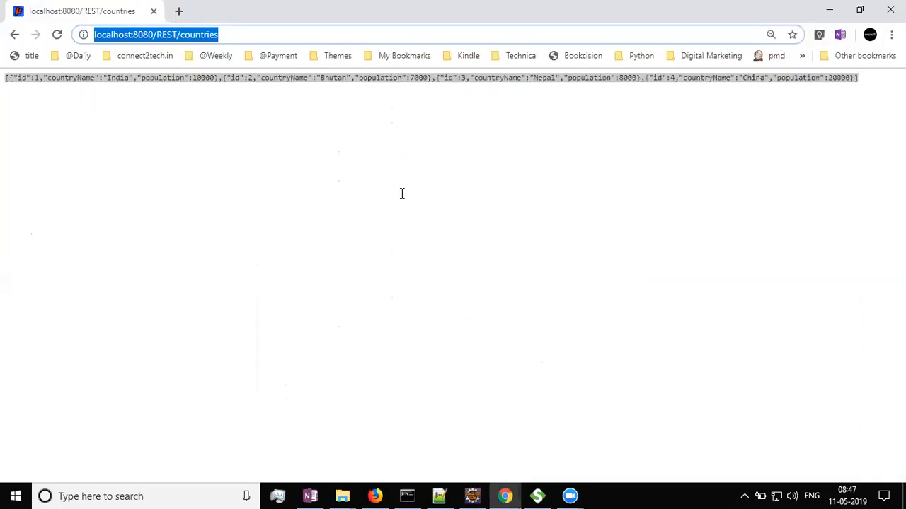
Add two blank lines after the countries URL in ReadMe.txt.
key("alt+Tab")
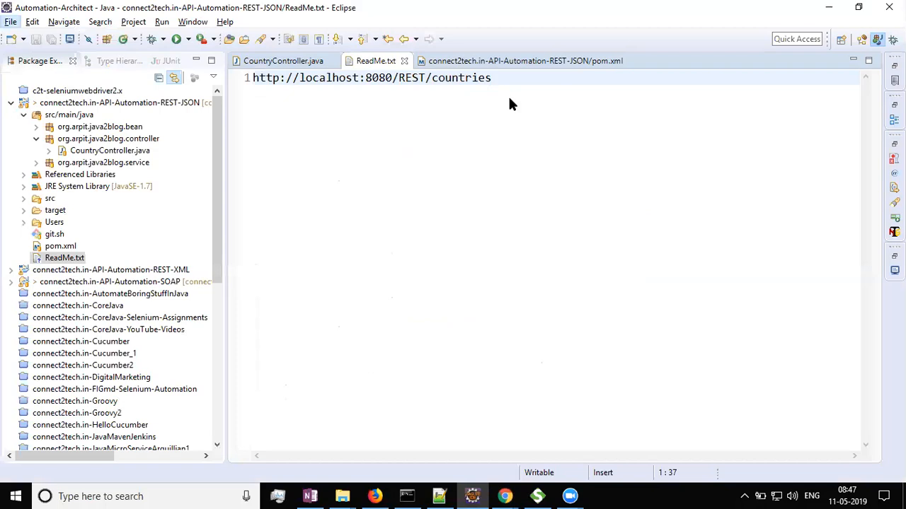
key("alt+f")
key("Escape")
key("Return")
key("Return")
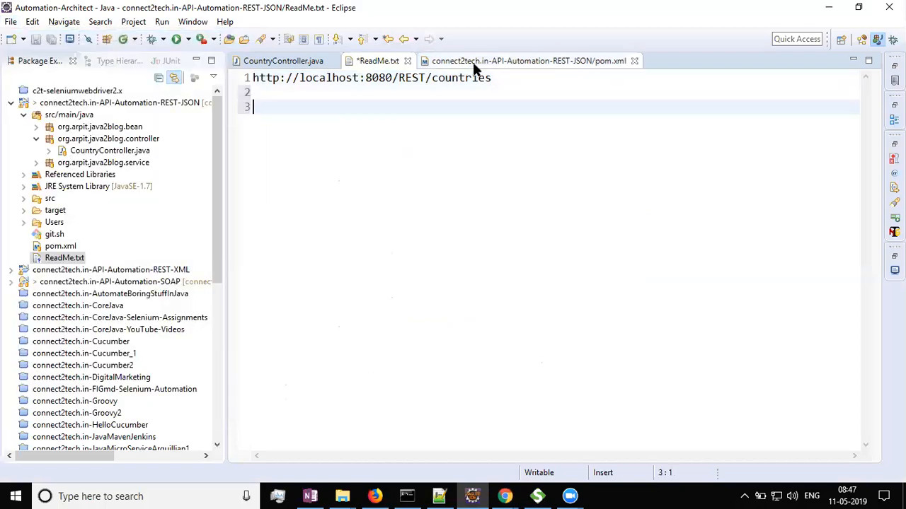
Review the request mappings in CountryController.java, including the /country/{id} path.
left_click(316, 63)
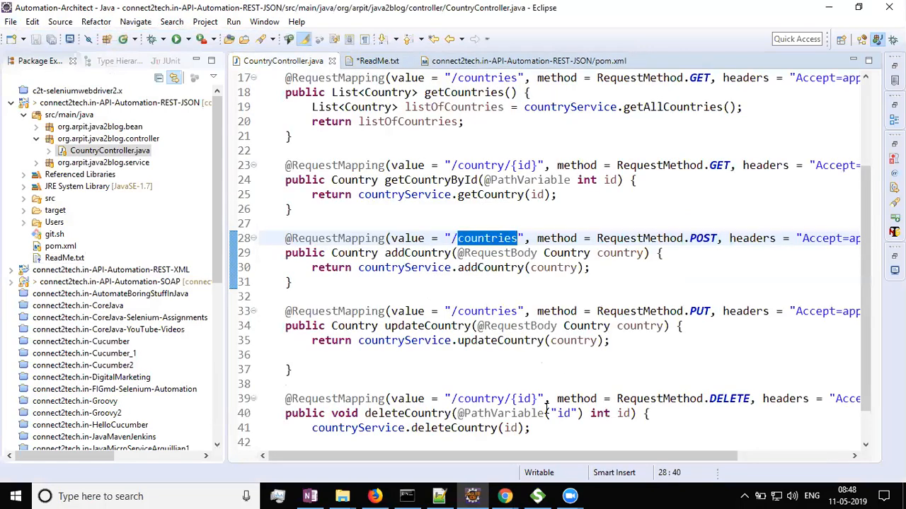
scroll(520, 356, "up", 2)
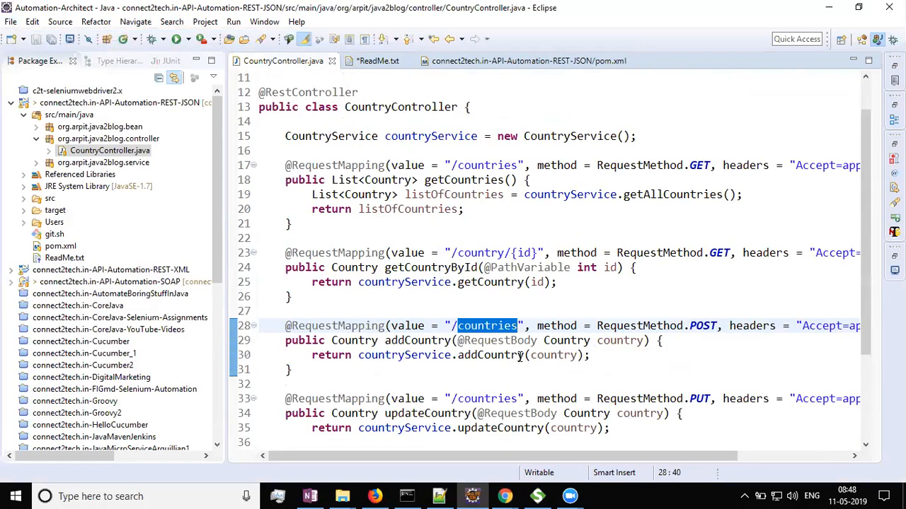
scroll(501, 361, "down", 3)
key("alt+Tab")
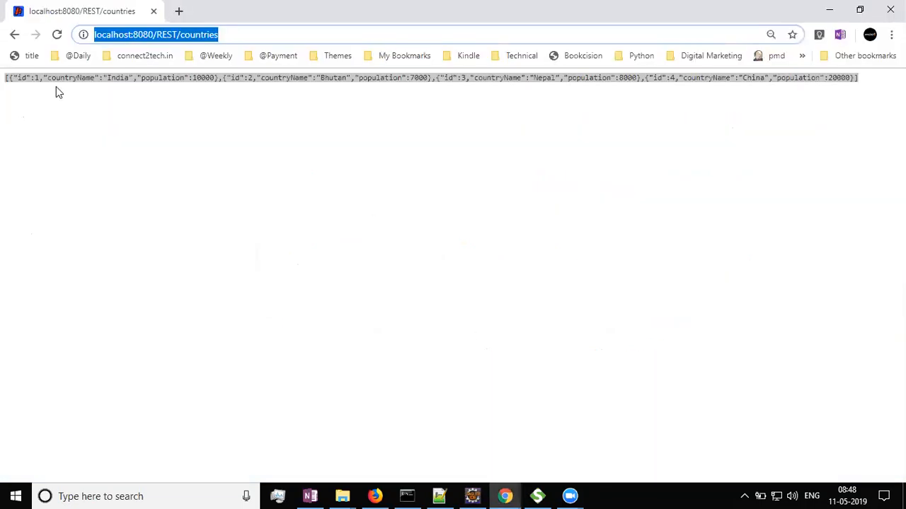
Load the localhost:8080/REST/country/1 endpoint in the browser to fetch the country with id 1.
left_click(55, 86)
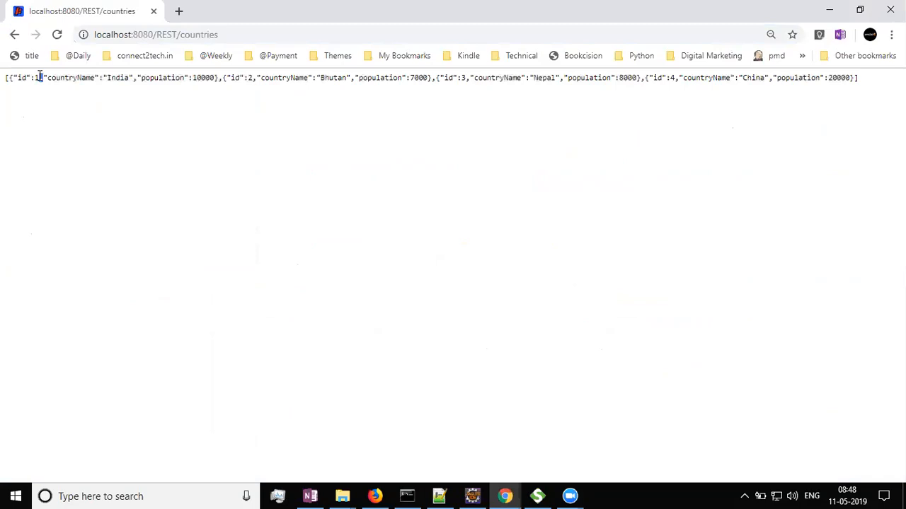
left_click(254, 34)
left_click(255, 34)
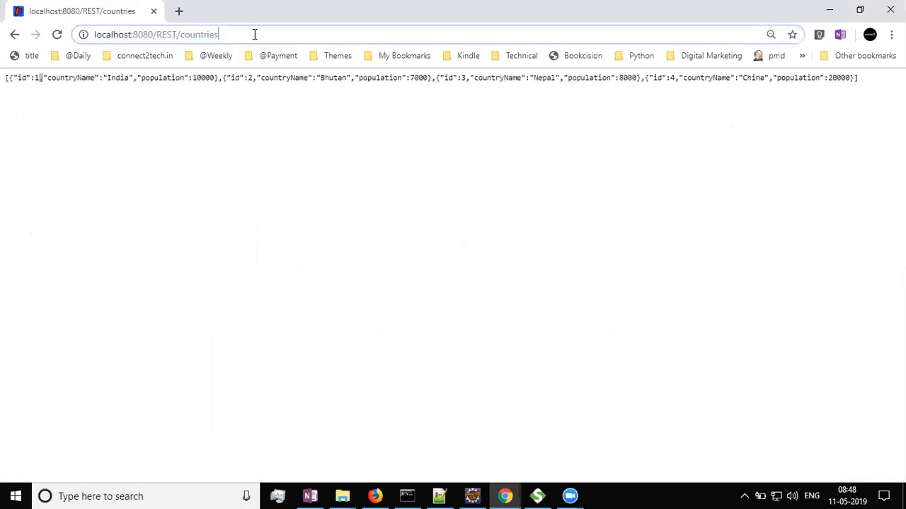
type("/country")
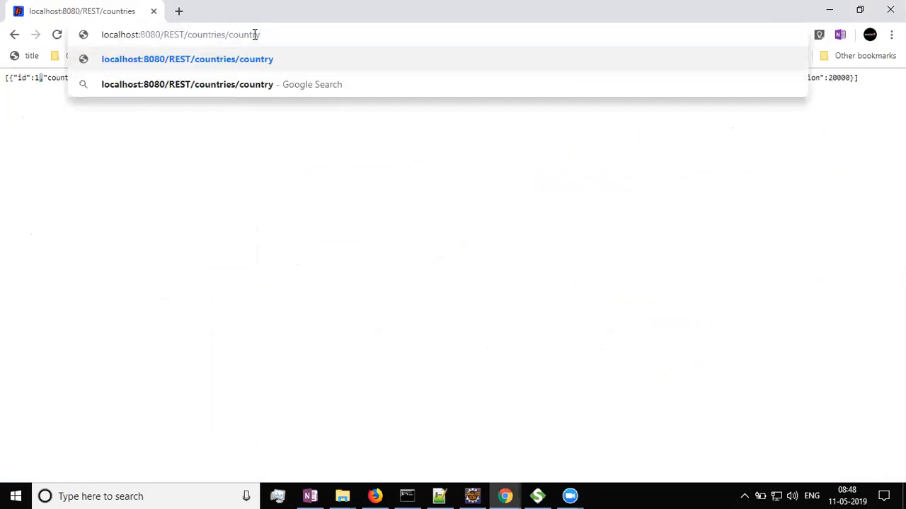
type("/1")
key("Return")
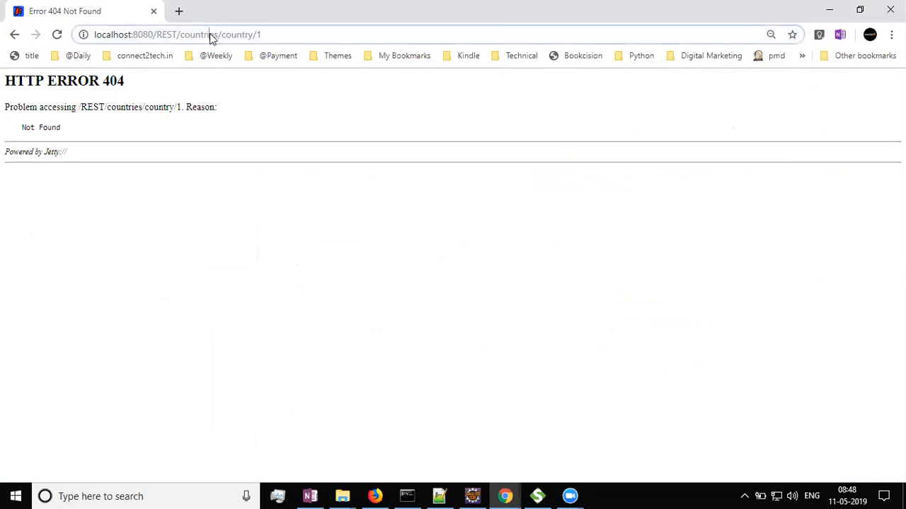
key("BackSpace")
left_click(298, 59)
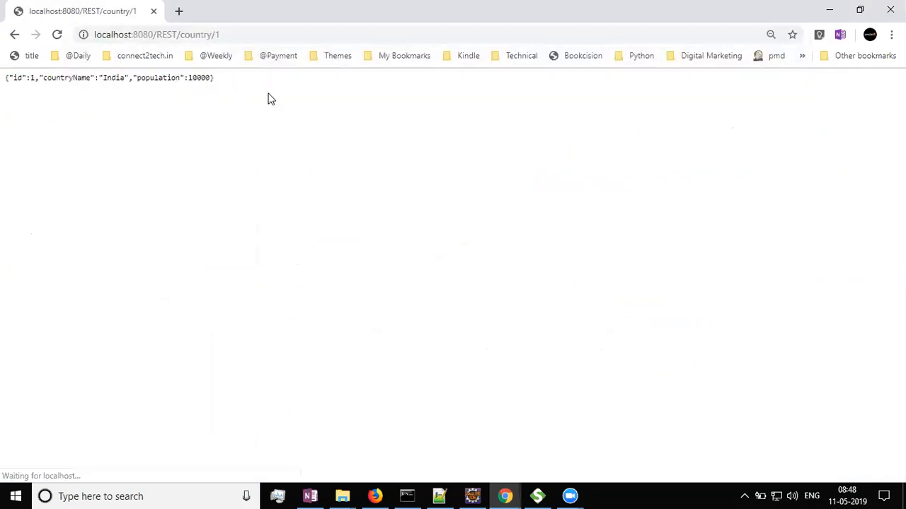
Select the single-country JSON response and copy the page URL.
left_click_drag(5, 77, 305, 81)
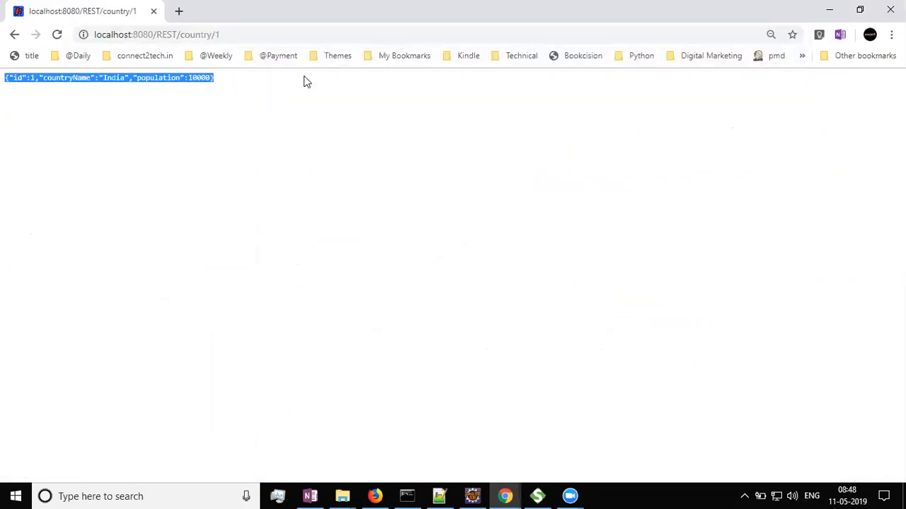
left_click(260, 31)
key("ctrl+c")
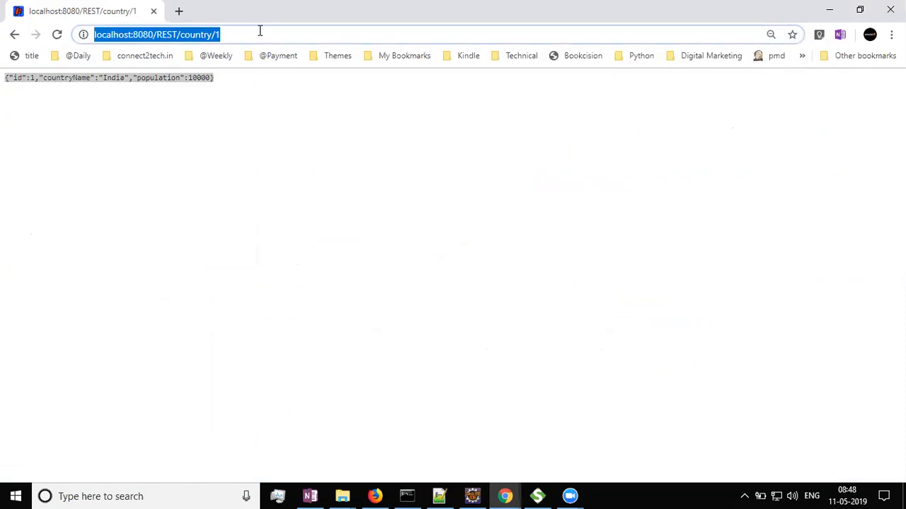
key("alt+Tab")
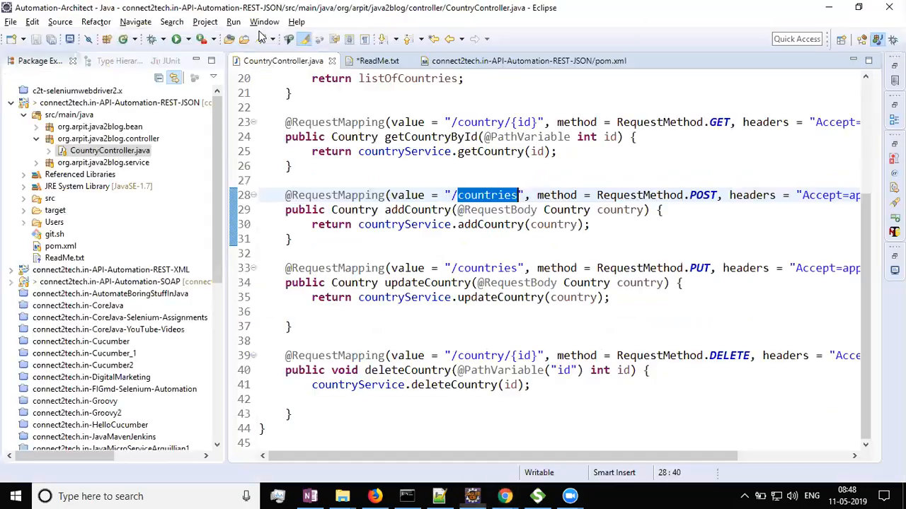
left_click(382, 62)
key("Return")
key("ctrl+v")
key("ctrl+s")
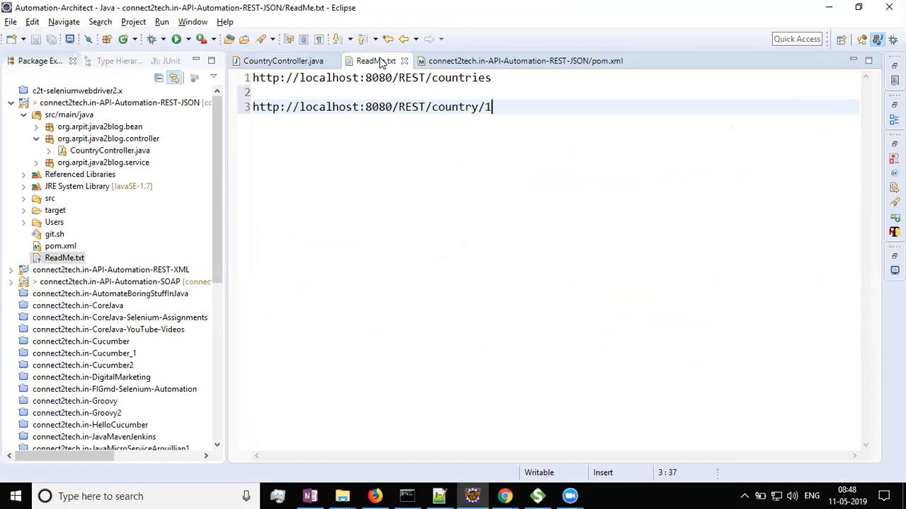
key("ctrl+a")
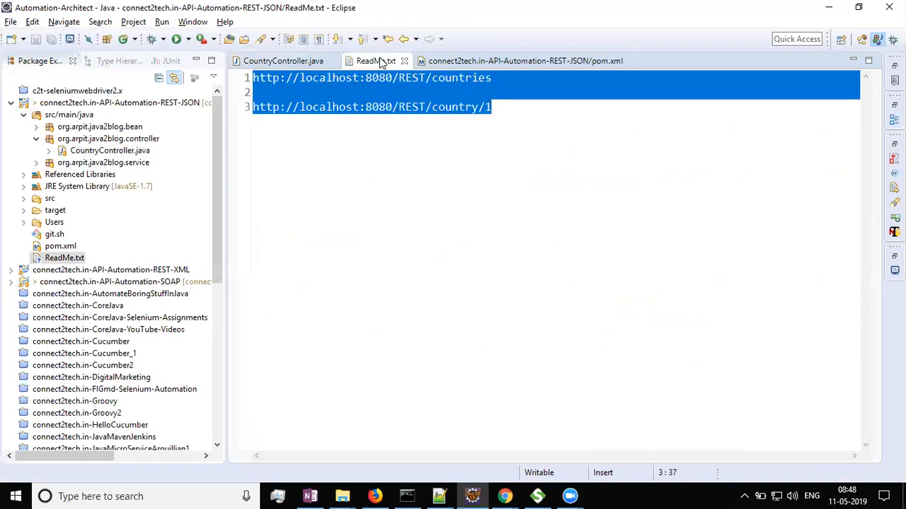
left_click(579, 494)
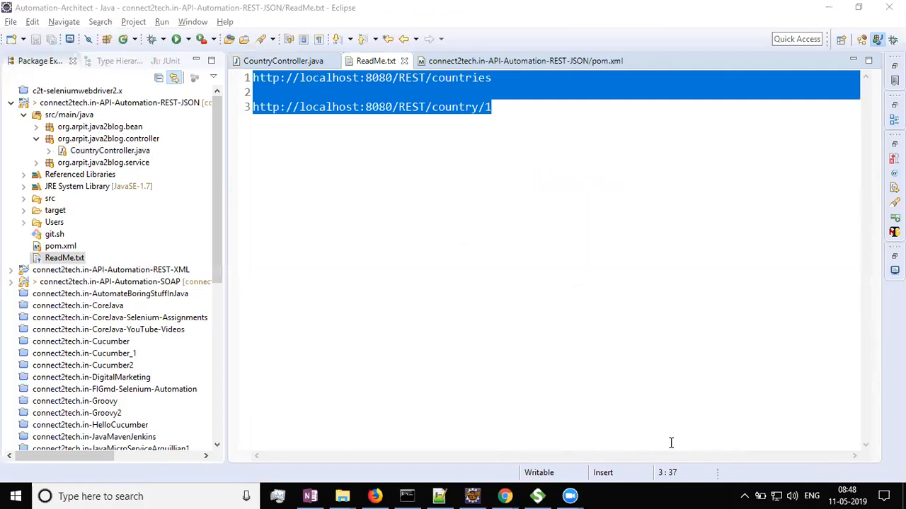
left_click(299, 235)
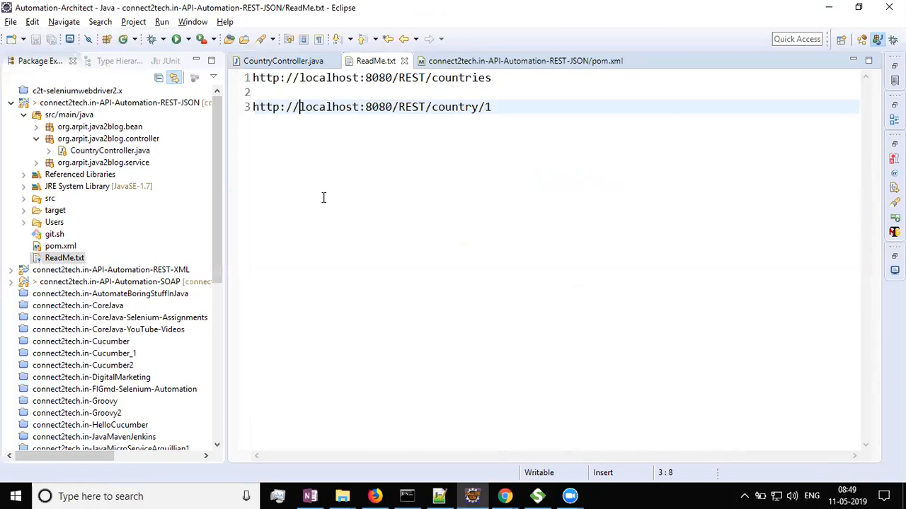
Scroll through the controller mappings in CountryController.java.
left_click(302, 61)
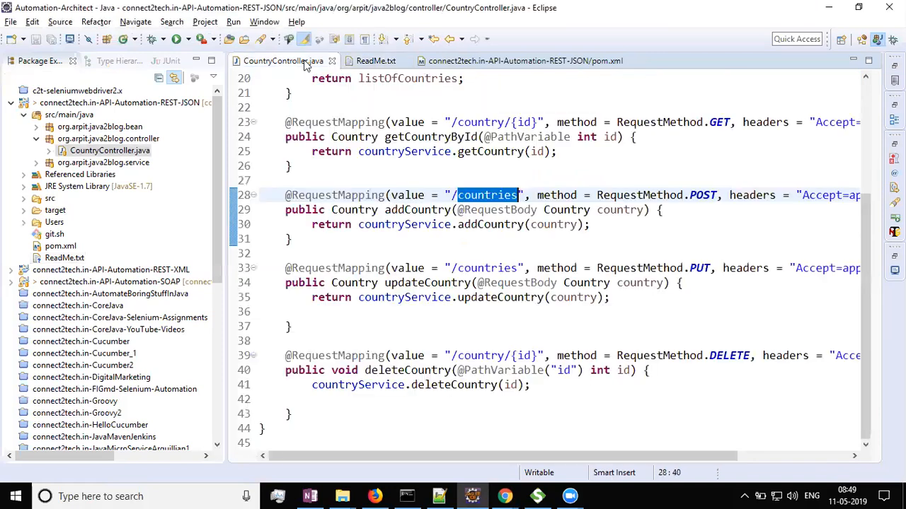
scroll(396, 251, "up", 3)
scroll(397, 251, "down", 3)
left_click_drag(463, 455, 370, 462)
mouse_move(451, 390)
Open the apache-maven-3.6.1 bin folder and select its path in the address bar.
key("alt+Tab")
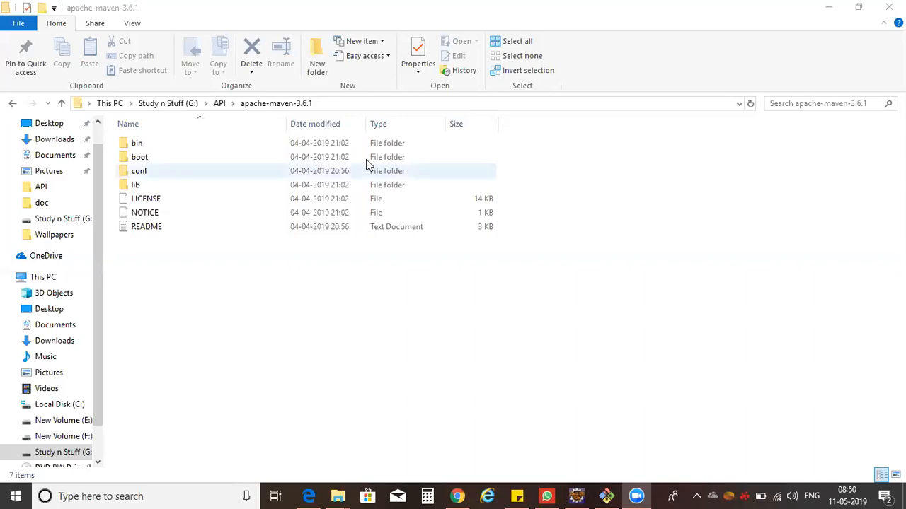
double_click(354, 146)
left_click(375, 103)
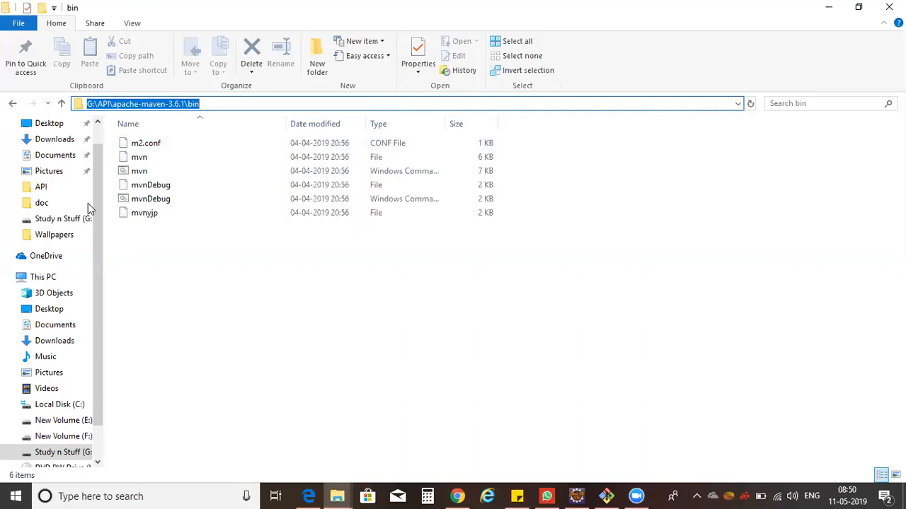
Open the Environment Variables dialog through This PC's properties and Advanced system settings.
right_click(43, 282)
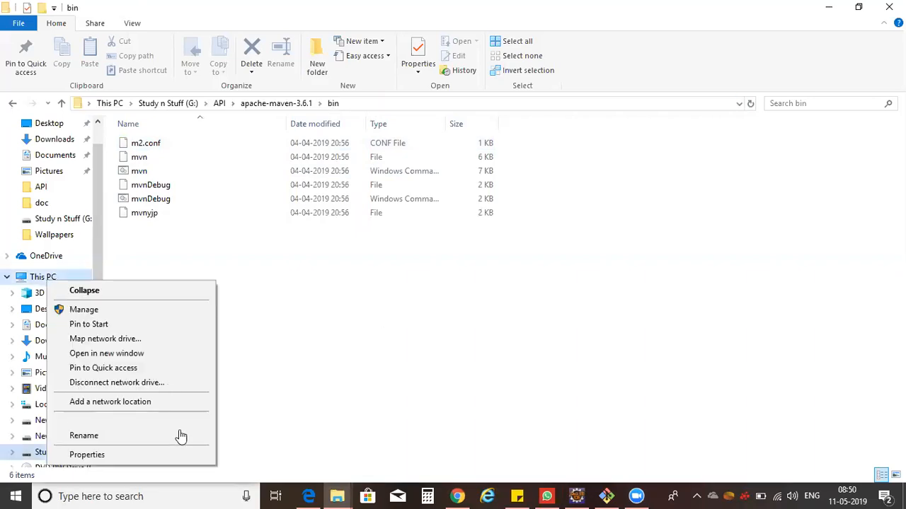
left_click(160, 455)
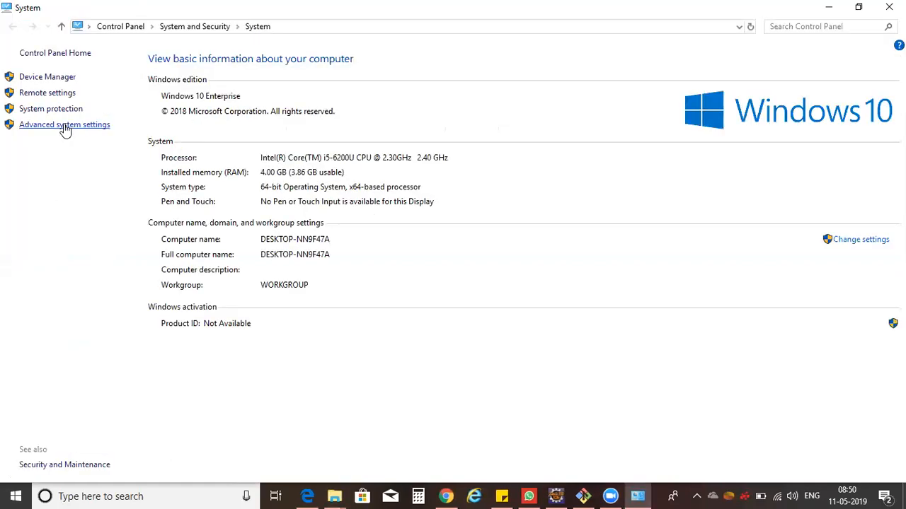
left_click(64, 126)
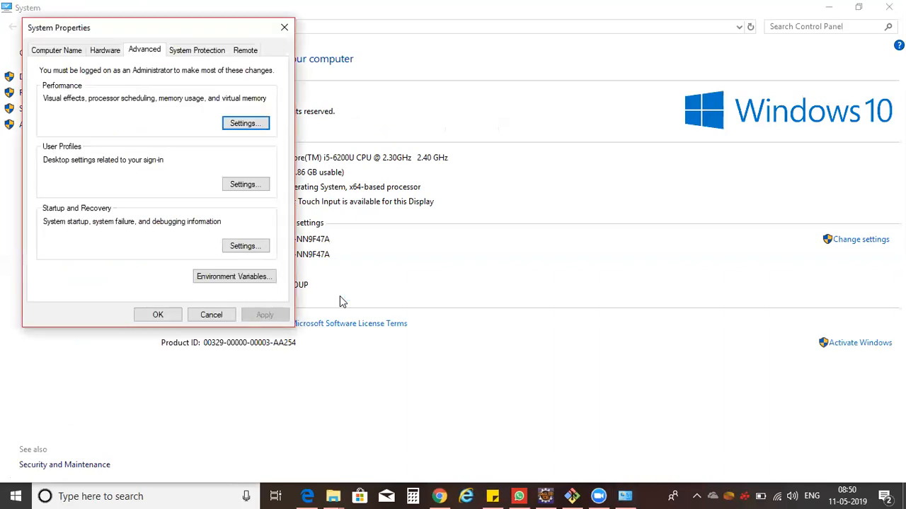
left_click(245, 279)
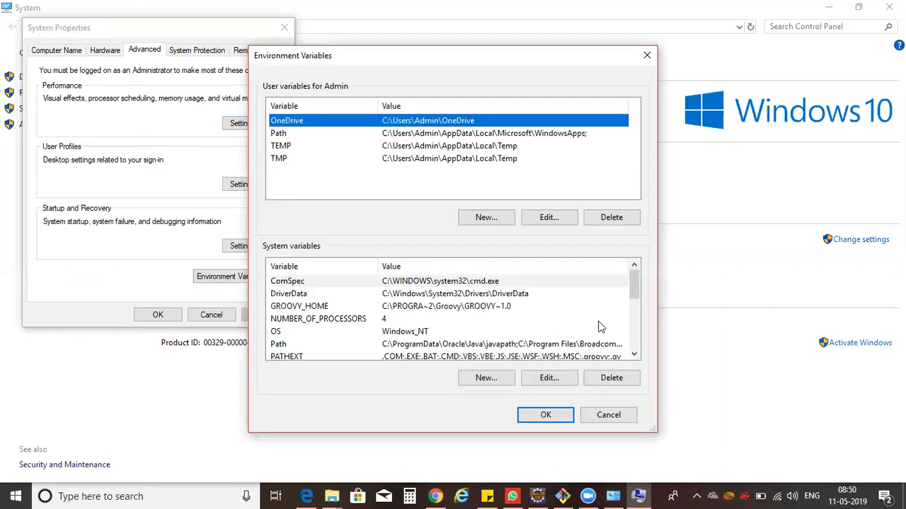
Inspect the system Path variable for the G:\API\apache-maven-3.6.1\bin entry and close the dialogs.
left_click(527, 344)
left_click(564, 382)
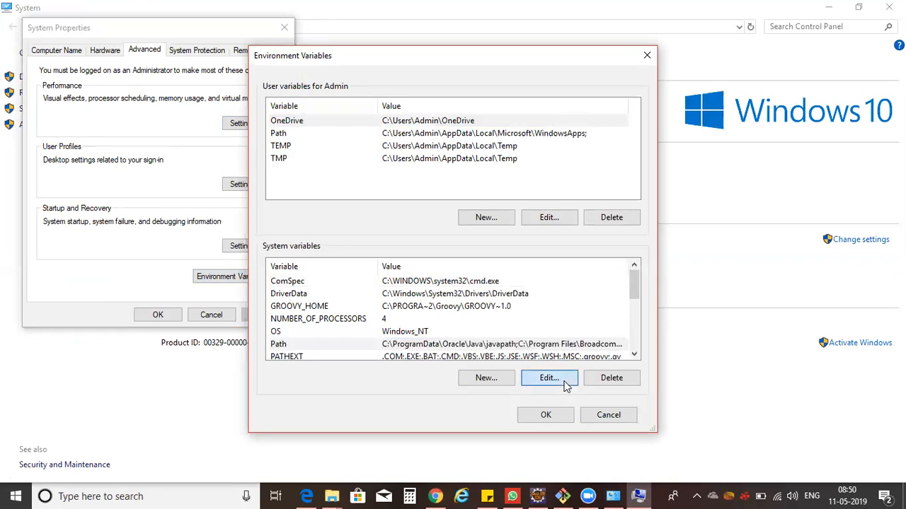
left_click(397, 241)
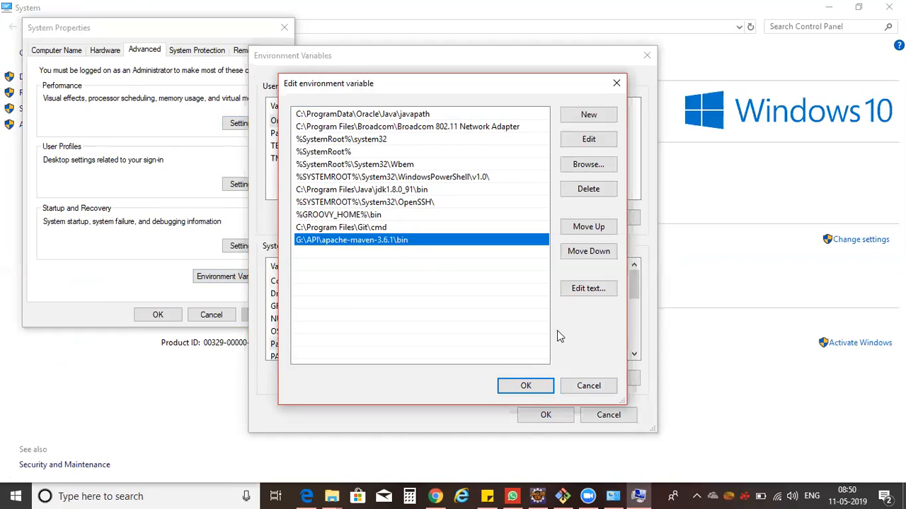
left_click(594, 384)
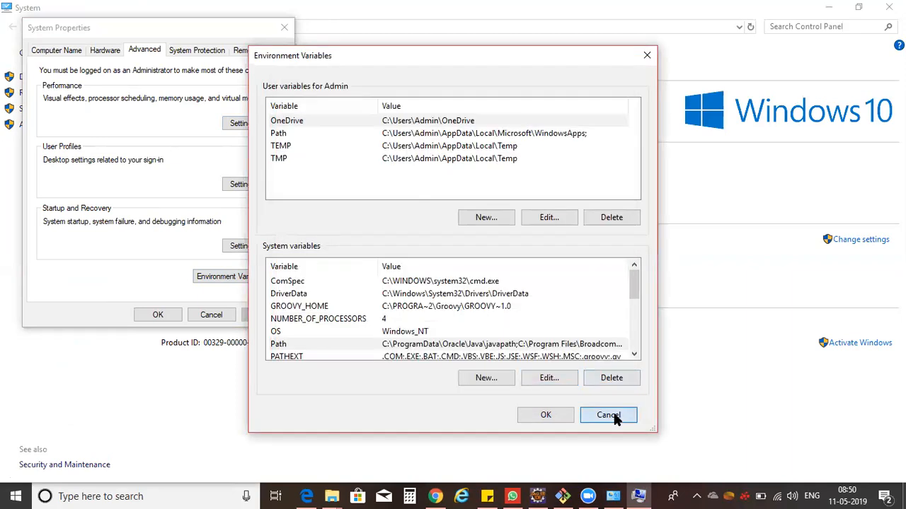
left_click(613, 416)
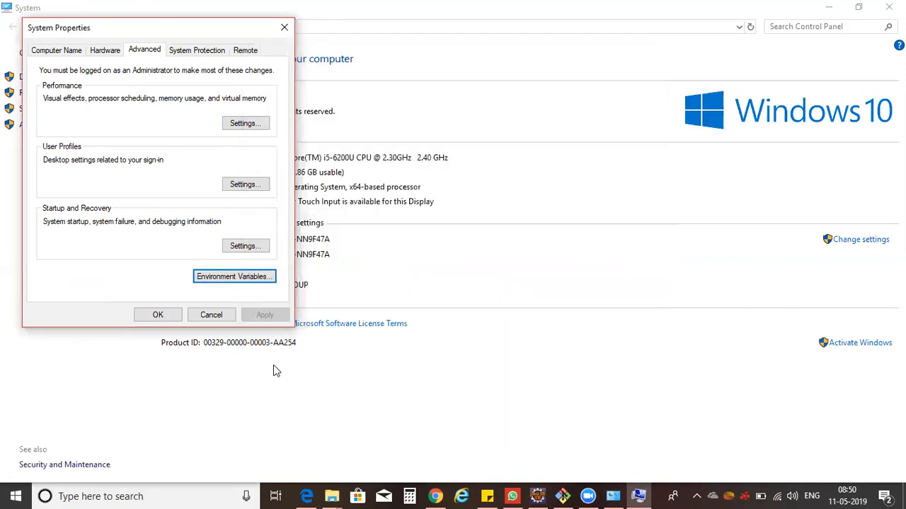
left_click(158, 315)
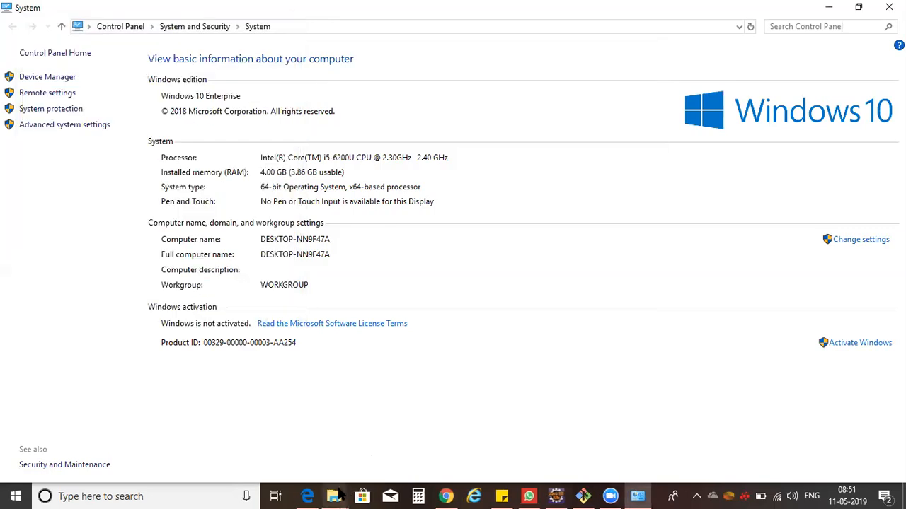
Open the API folder in File Explorer.
mouse_move(338, 496)
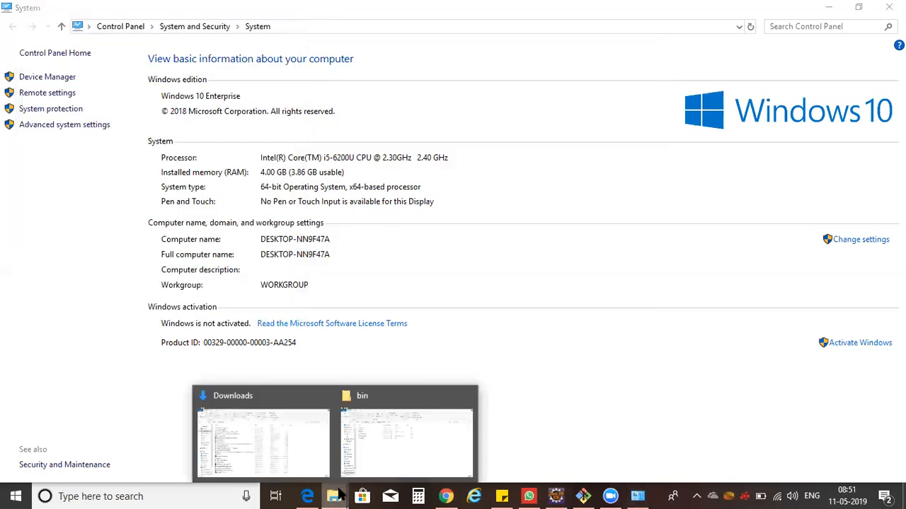
left_click(300, 449)
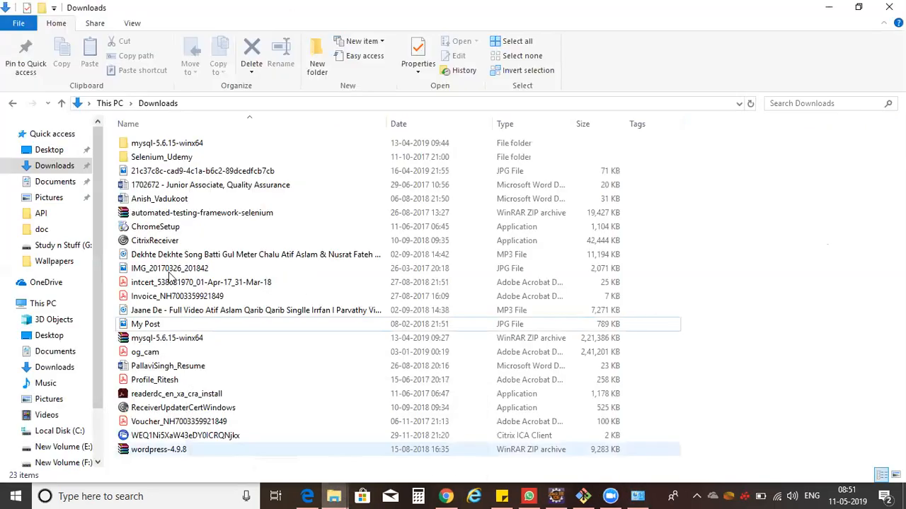
left_click(40, 215)
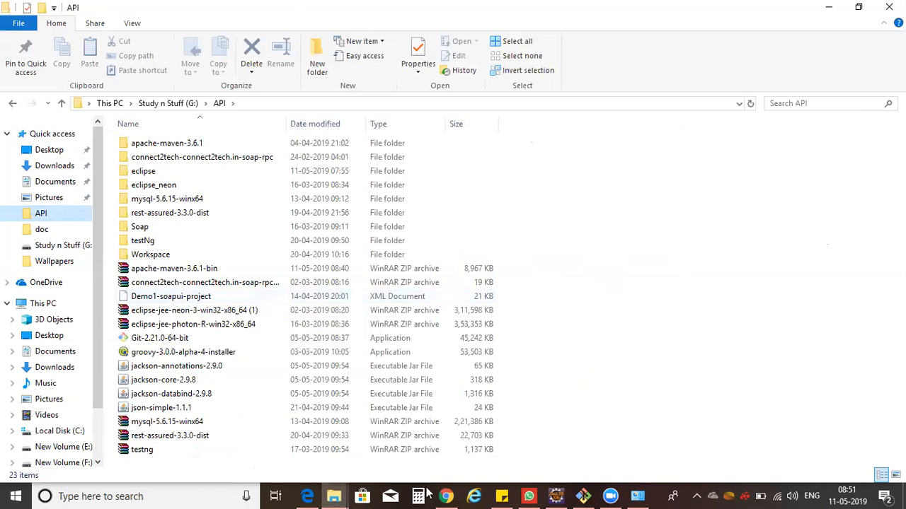
Switch to Git Bash and print the current working directory with pwd.
mouse_move(336, 496)
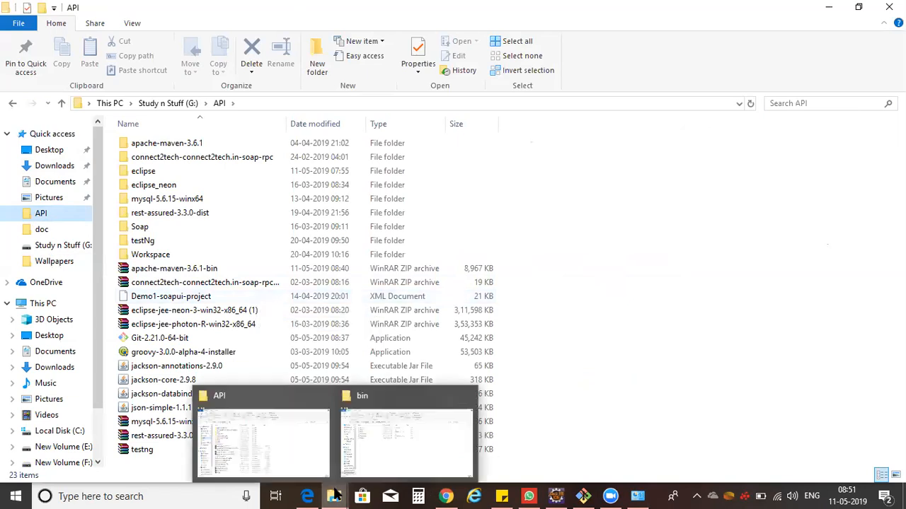
left_click(585, 496)
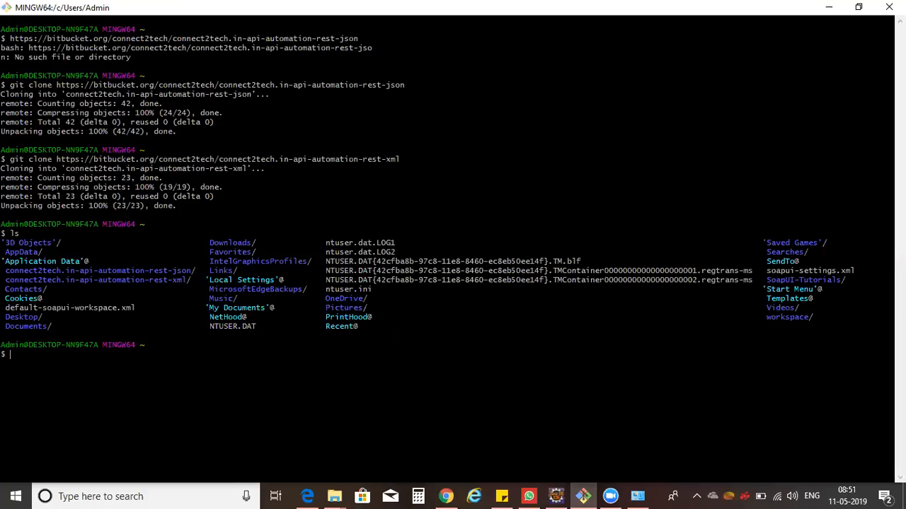
type("pwd")
key("Return")
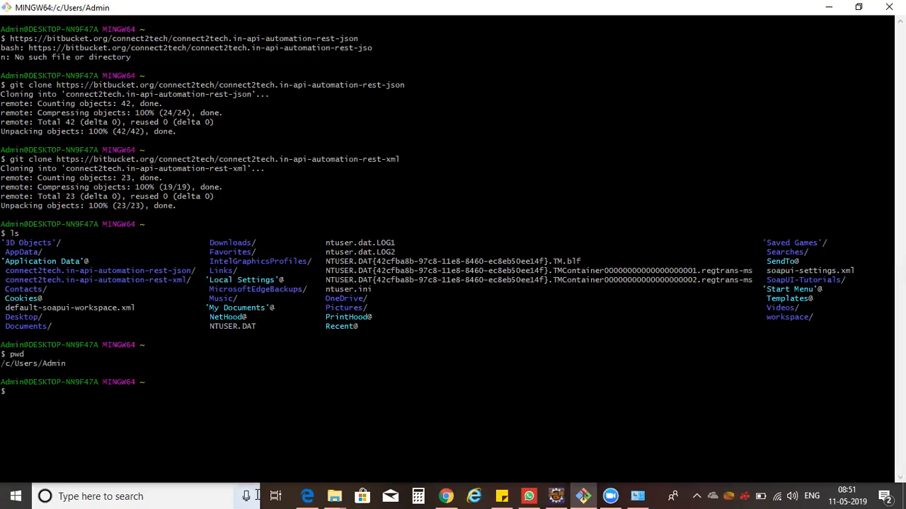
Switch to File Explorer and browse to the C:\Users\Admin folder.
left_click(334, 496)
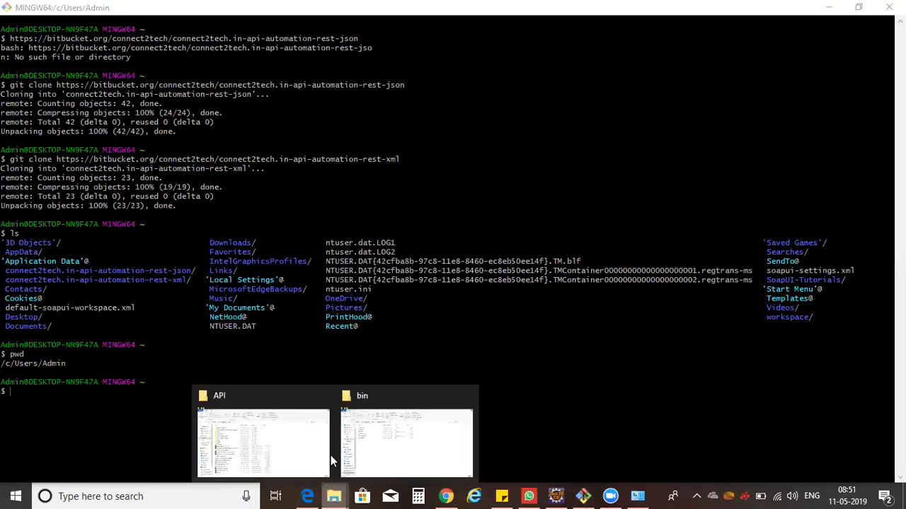
left_click(297, 440)
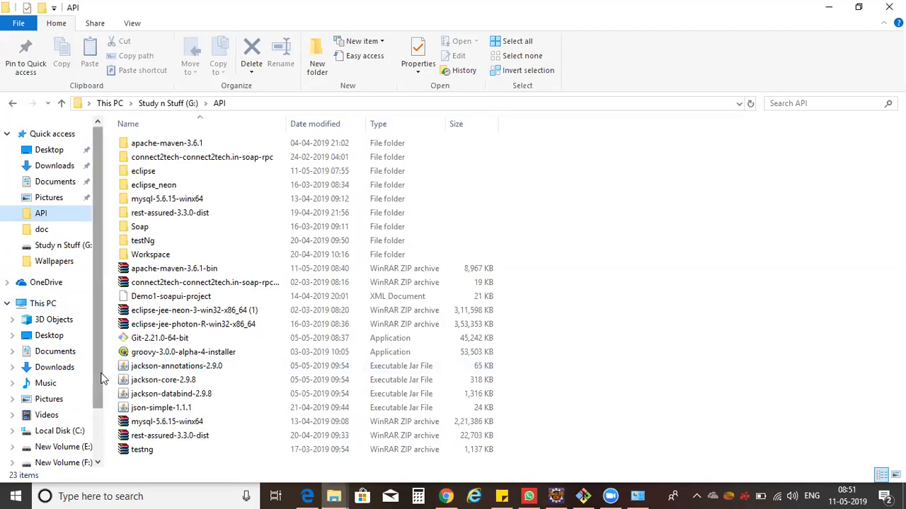
left_click_drag(101, 379, 92, 431)
left_click(44, 357)
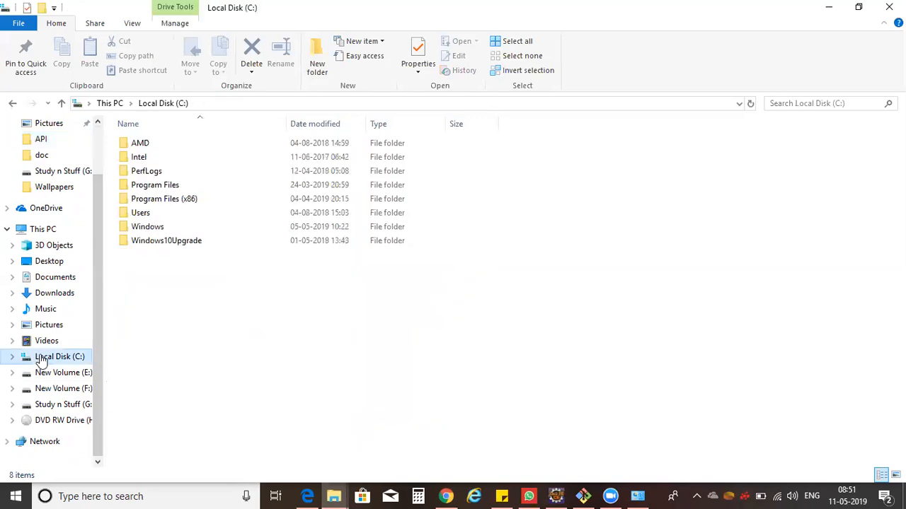
double_click(140, 214)
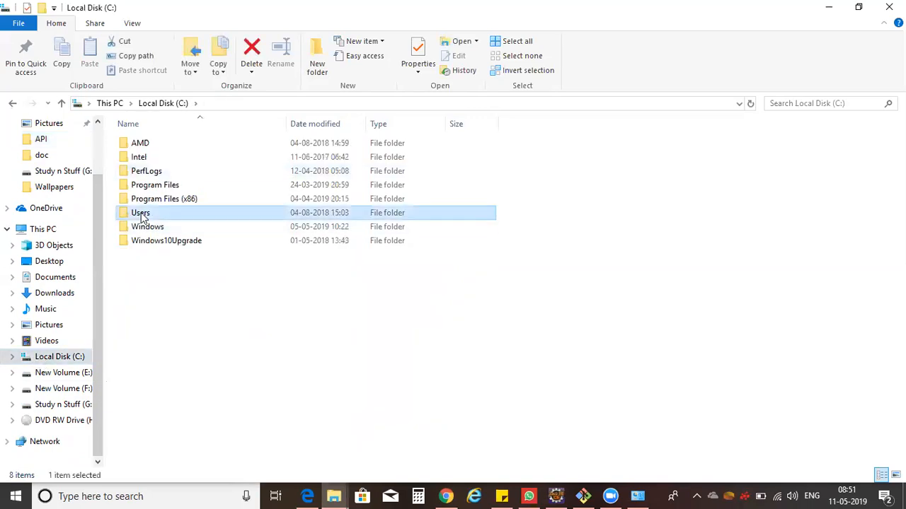
double_click(148, 147)
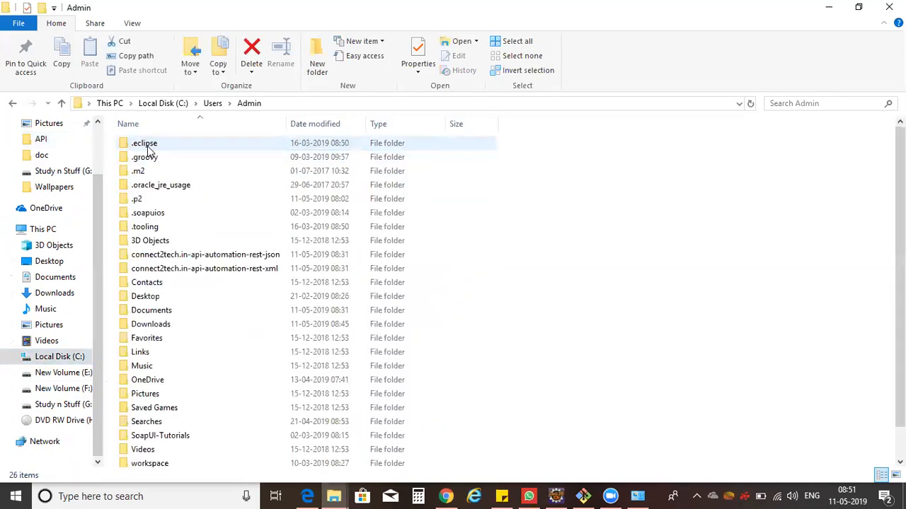
Copy the connect2tech.in-api-automation-rest-json and rest-xml folders into the G:\API folder.
left_click(208, 257)
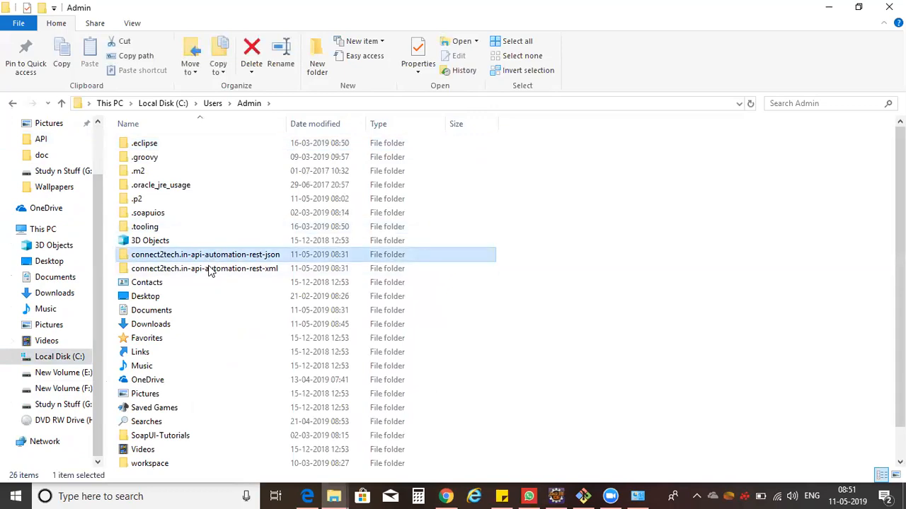
left_click(211, 271, "ctrl")
key("ctrl+c")
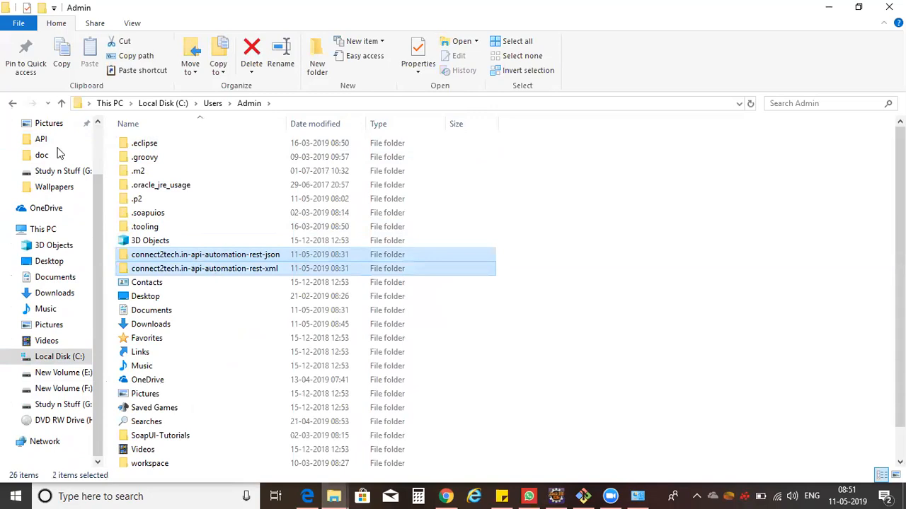
left_click(41, 140)
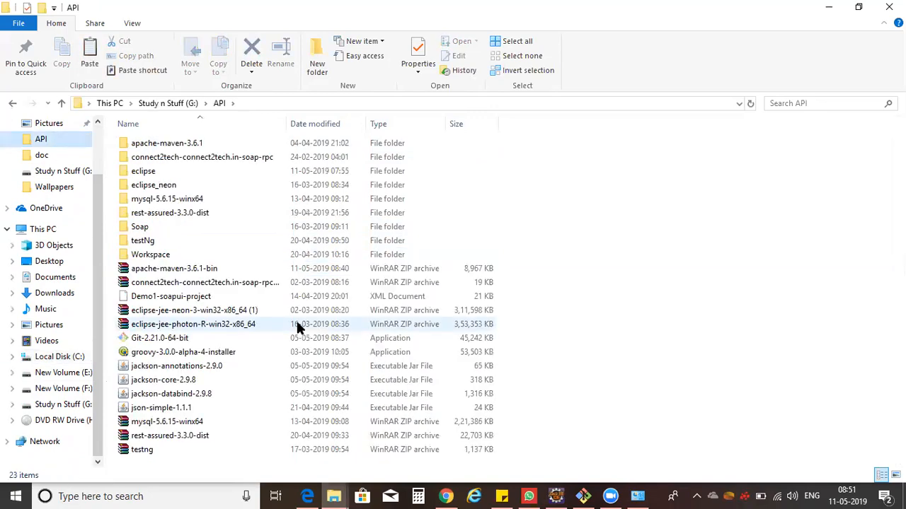
key("ctrl+v")
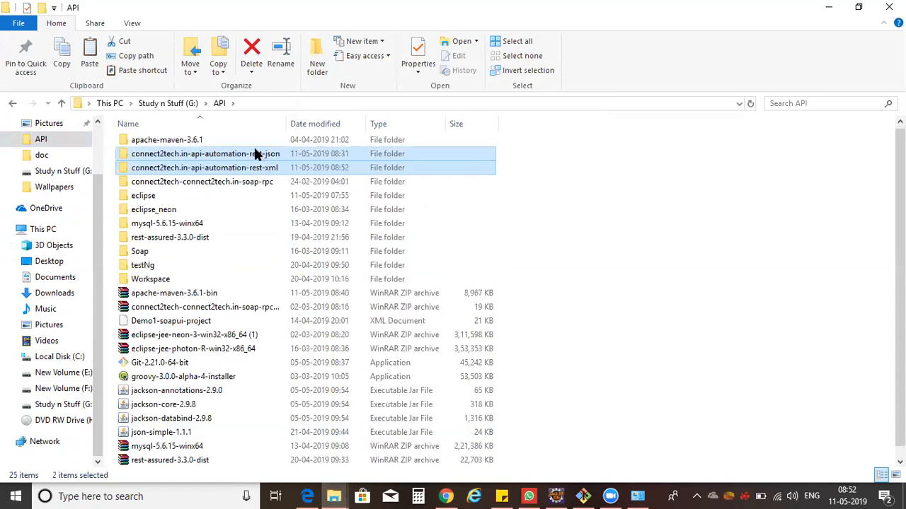
Open the connect2tech.in-api-automation-rest-json folder and launch a command prompt there with cmd.
double_click(256, 155)
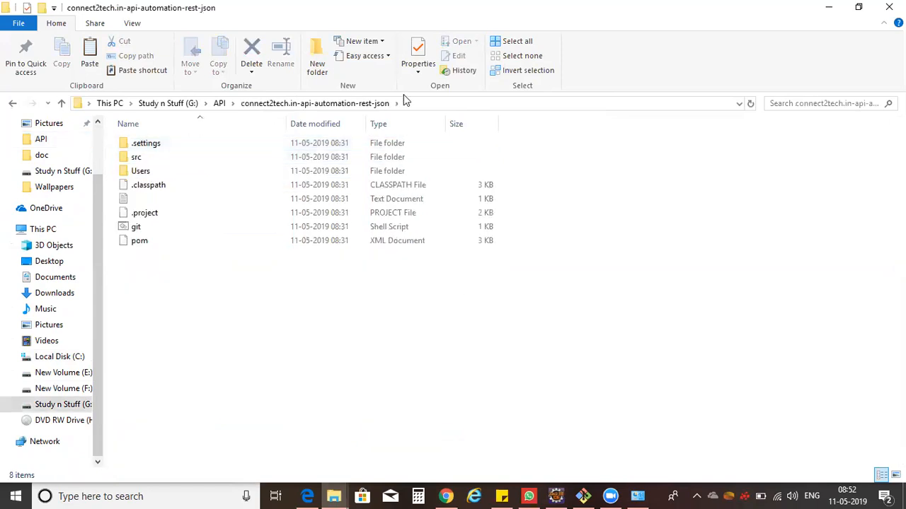
left_click(416, 104)
type("cmd")
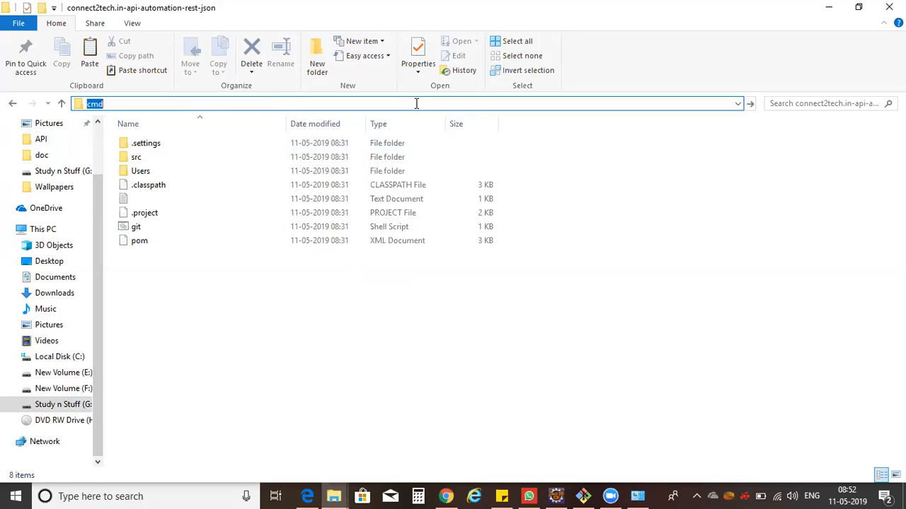
key("Return")
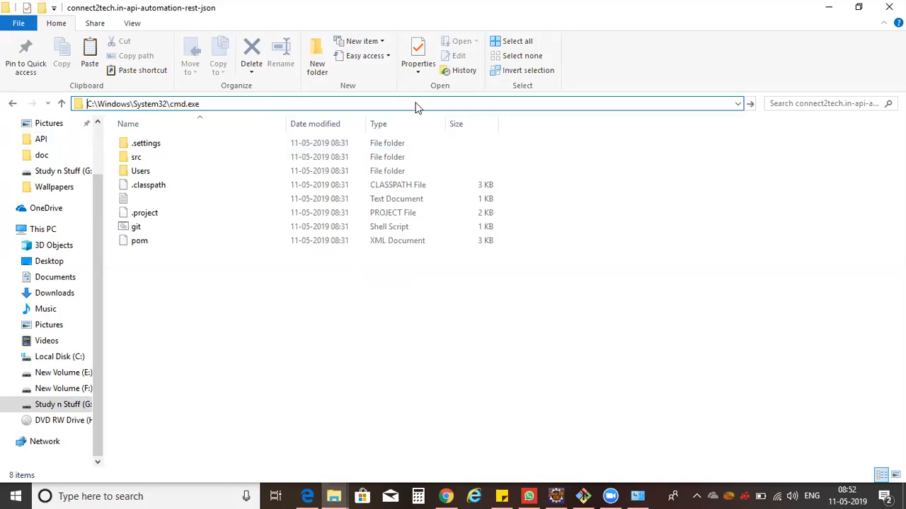
Run mvn jetty:run in the command prompt.
type("mvn jetty")
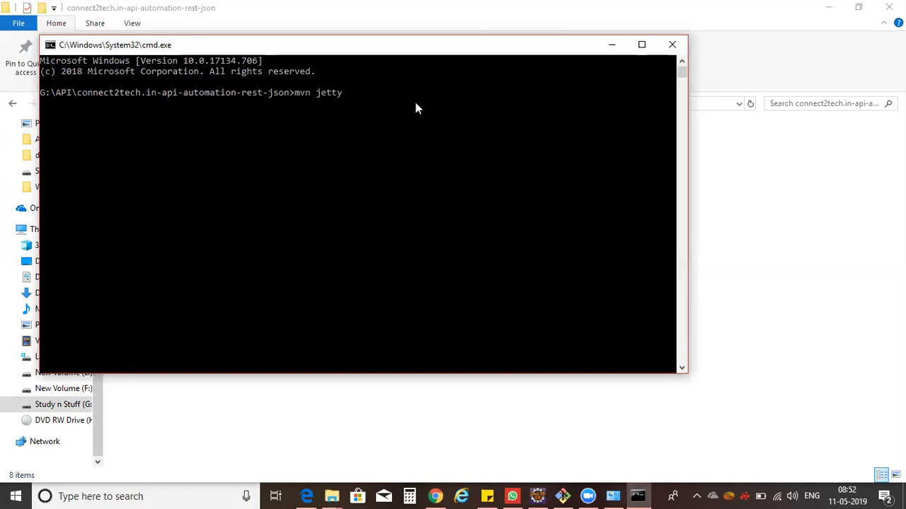
type(":run")
key("Return")
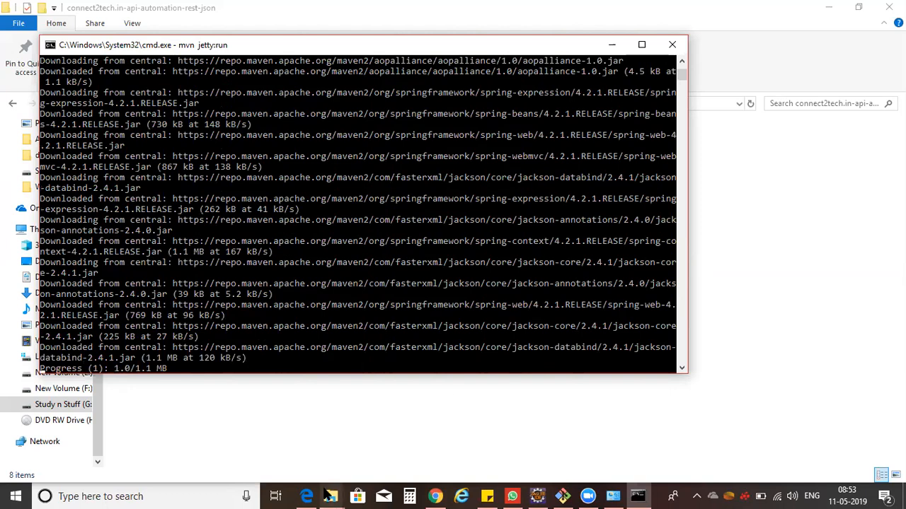
Return to File Explorer and browse to C:\Program Files\Java.
left_click(586, 494)
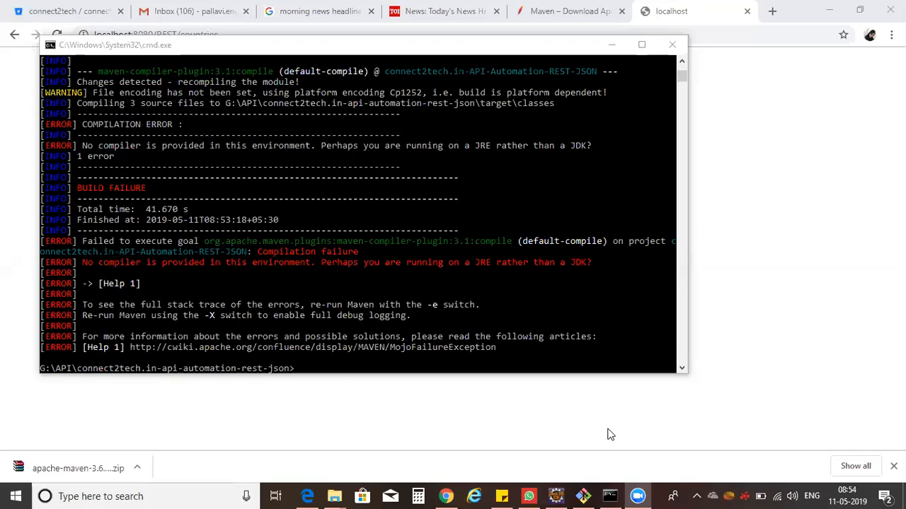
mouse_move(332, 497)
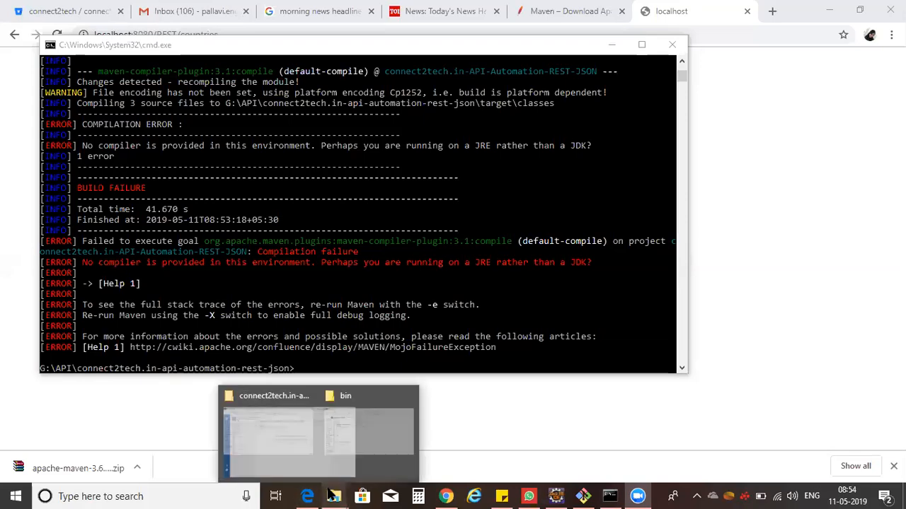
left_click(290, 459)
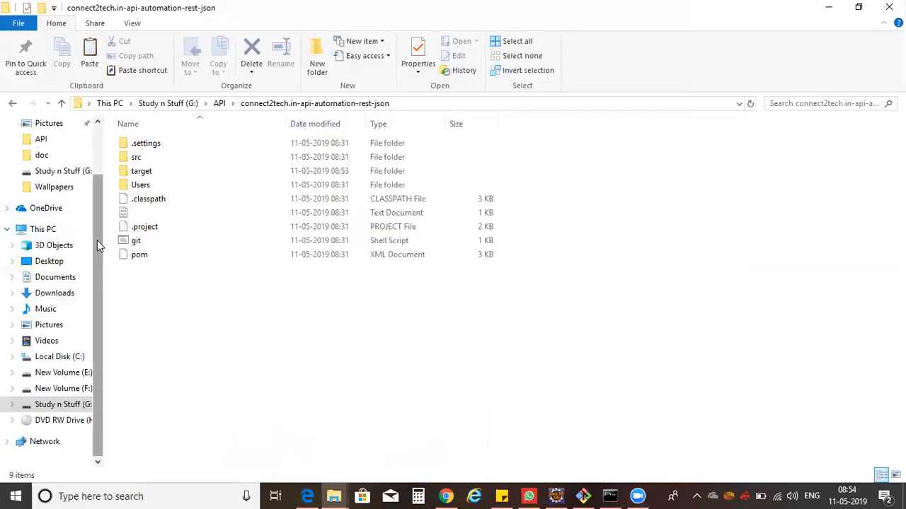
left_click(70, 358)
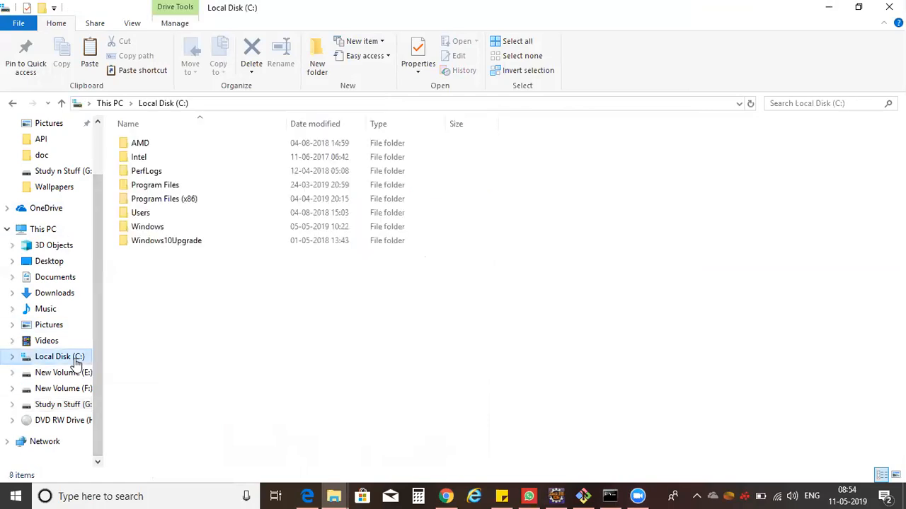
double_click(196, 184)
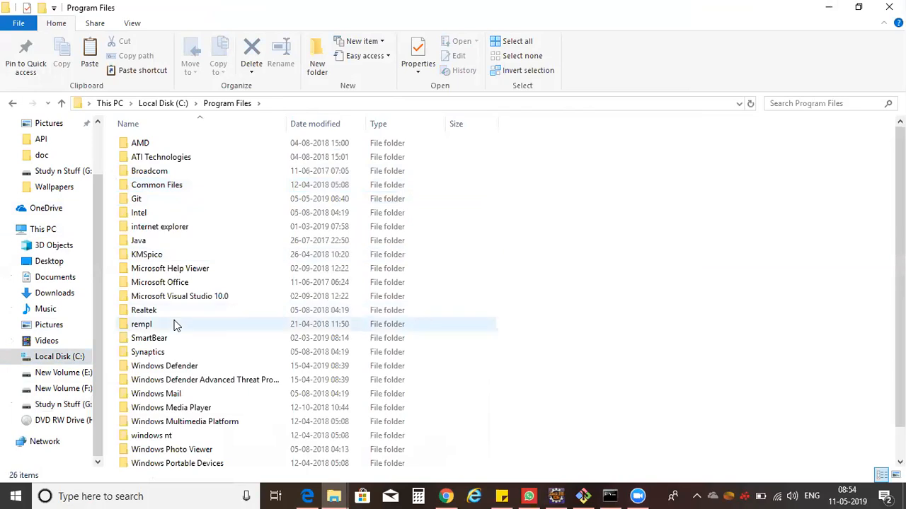
left_click(178, 240)
double_click(177, 240)
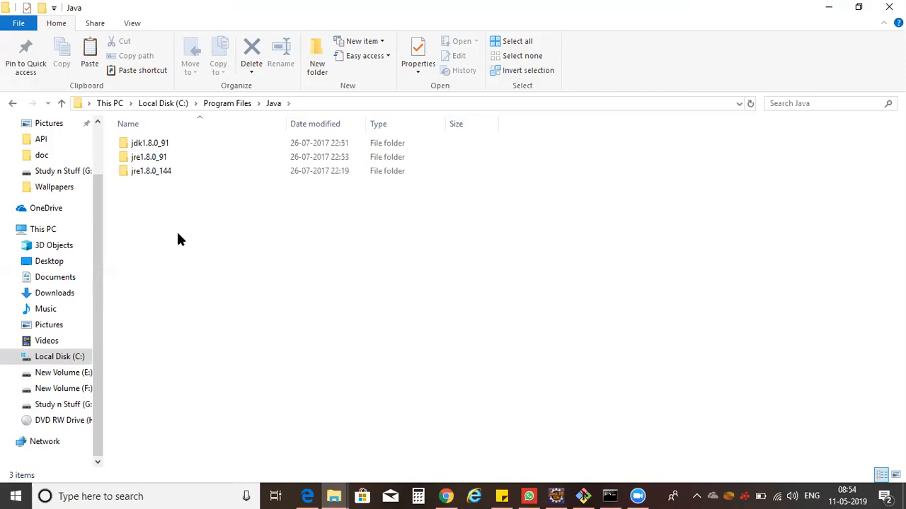
Minimize the command prompt, open the jdk1.8.0_91\bin folder and copy its path.
left_click(637, 496)
left_click(609, 496)
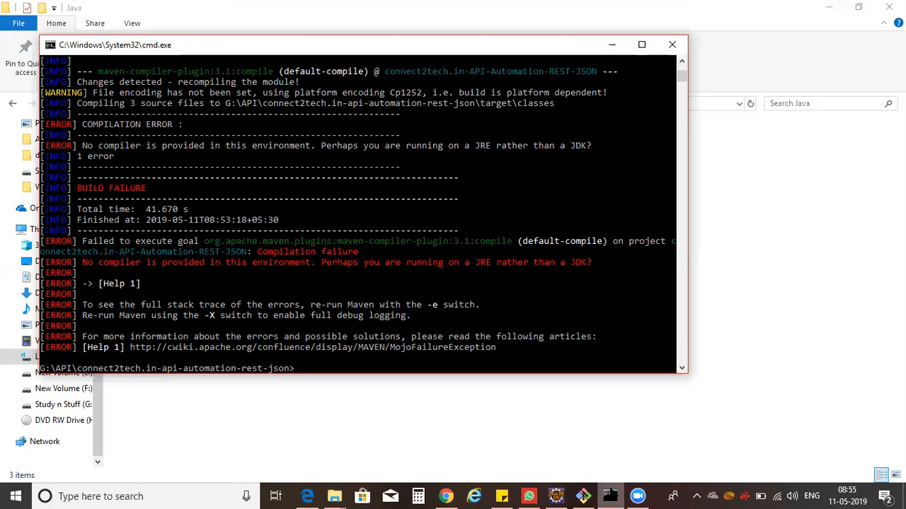
left_click(612, 44)
double_click(159, 145)
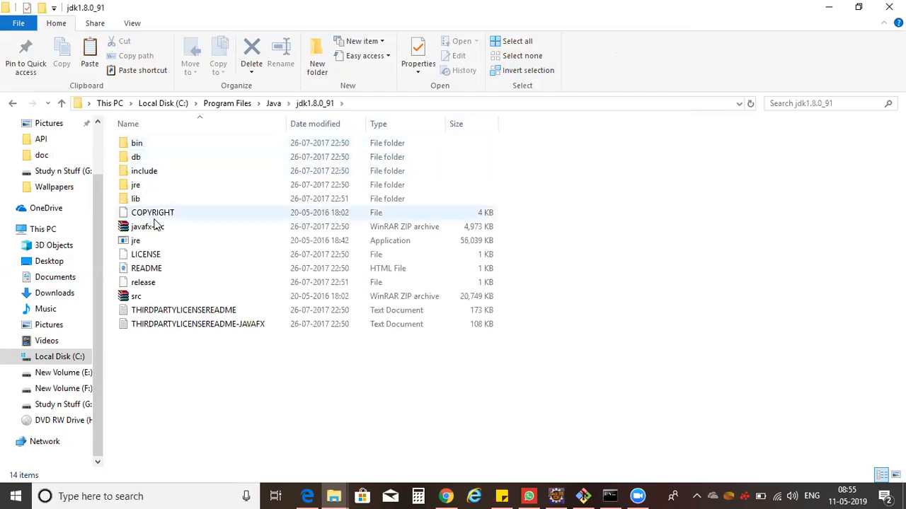
double_click(138, 145)
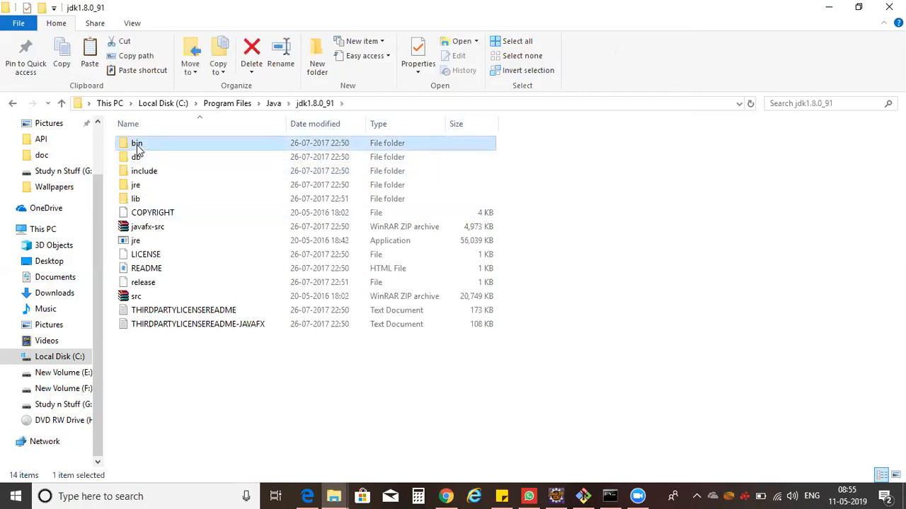
left_click(399, 105)
key("ctrl+c")
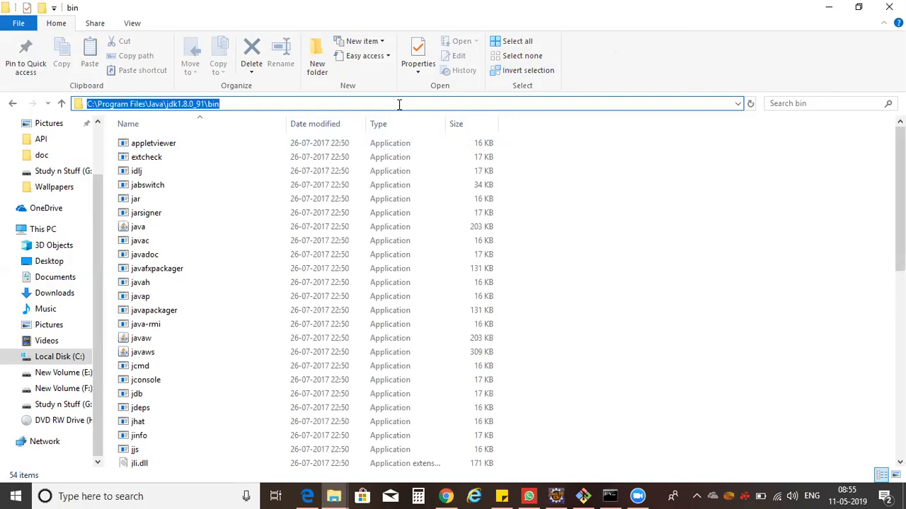
Open the system Path variable for editing through This PC properties, Advanced system settings and Environment Variables.
right_click(43, 233)
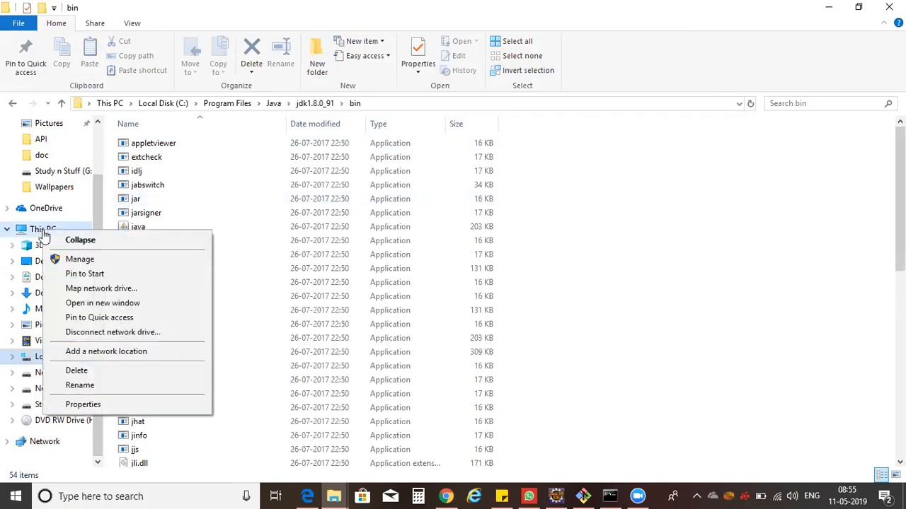
left_click(83, 405)
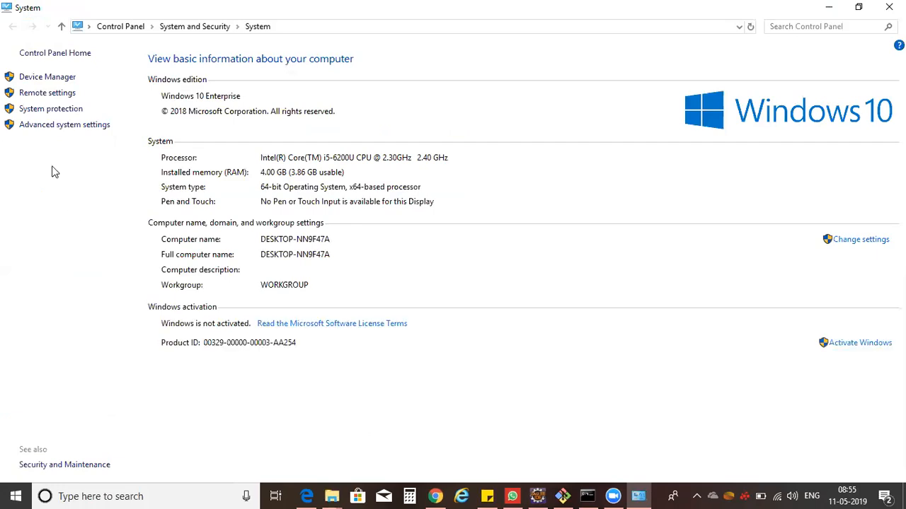
left_click(53, 126)
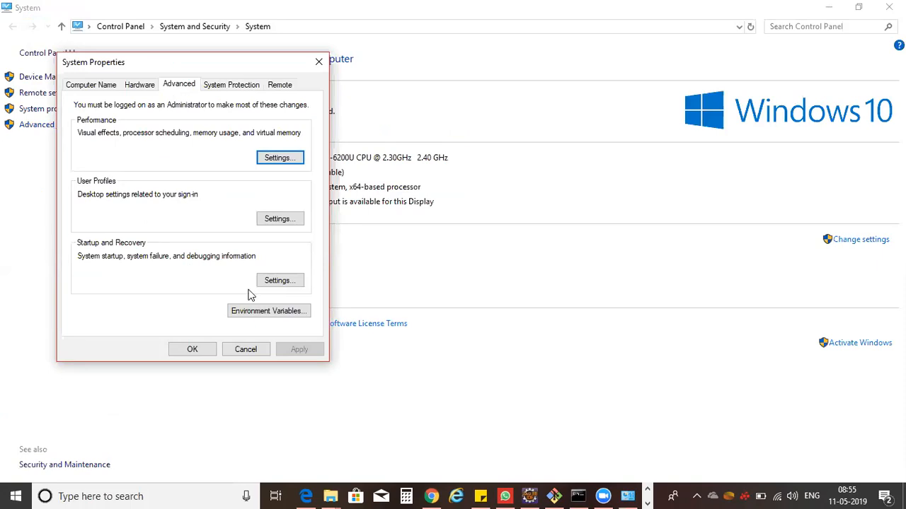
left_click(272, 317)
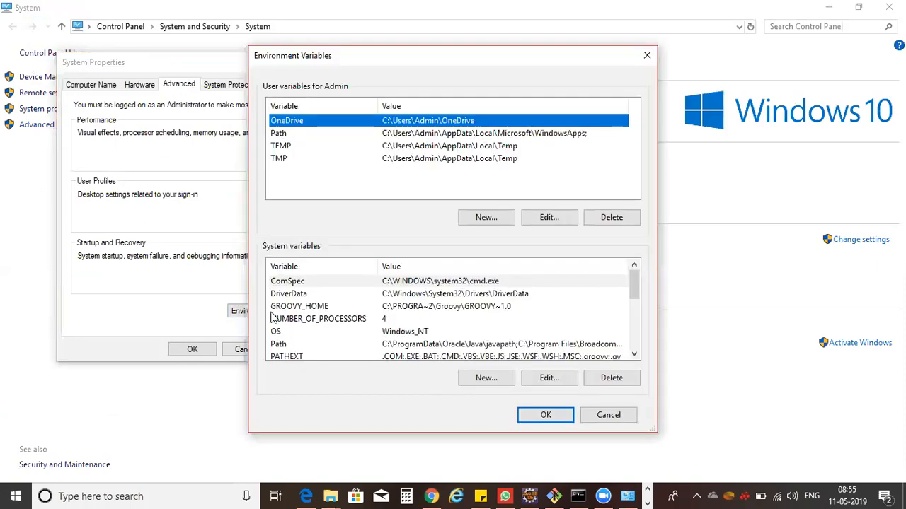
left_click(429, 346)
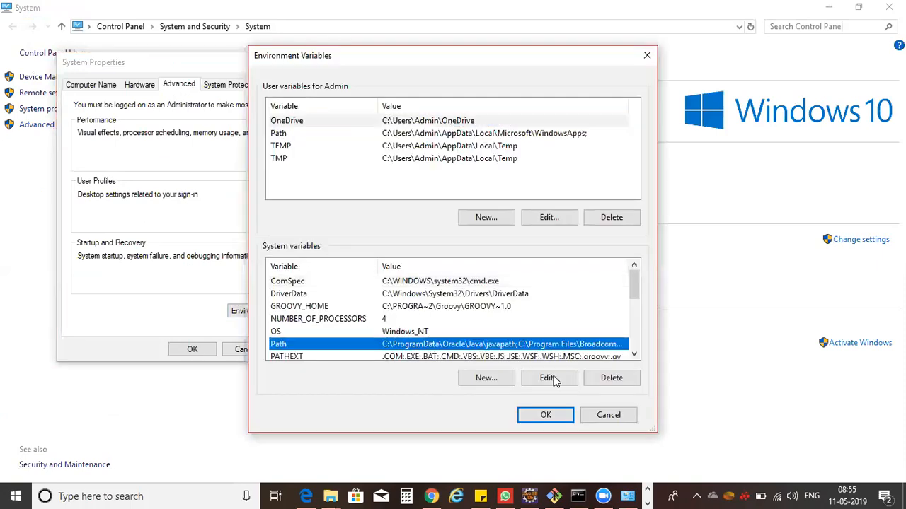
left_click(549, 378)
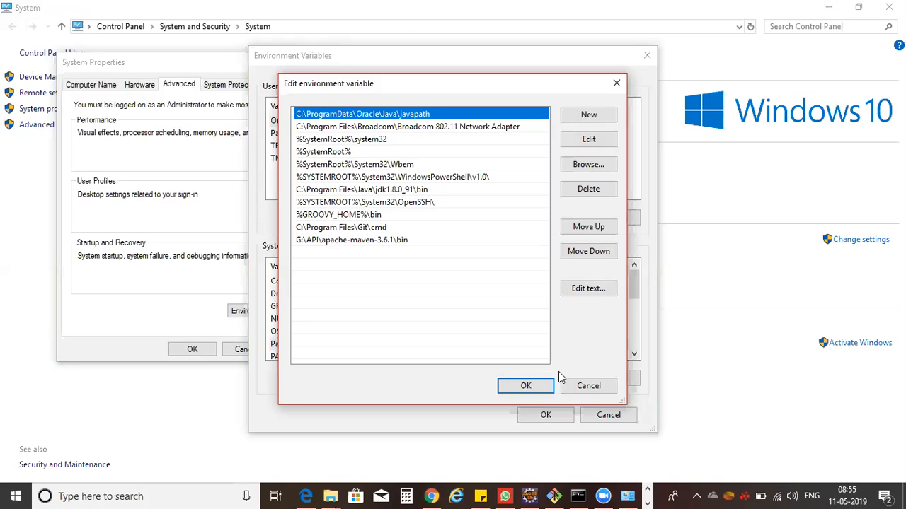
Add C:\Program Files\Java\jdk1.8.0_91\bin as a new Path entry and move it to the top.
left_click(589, 116)
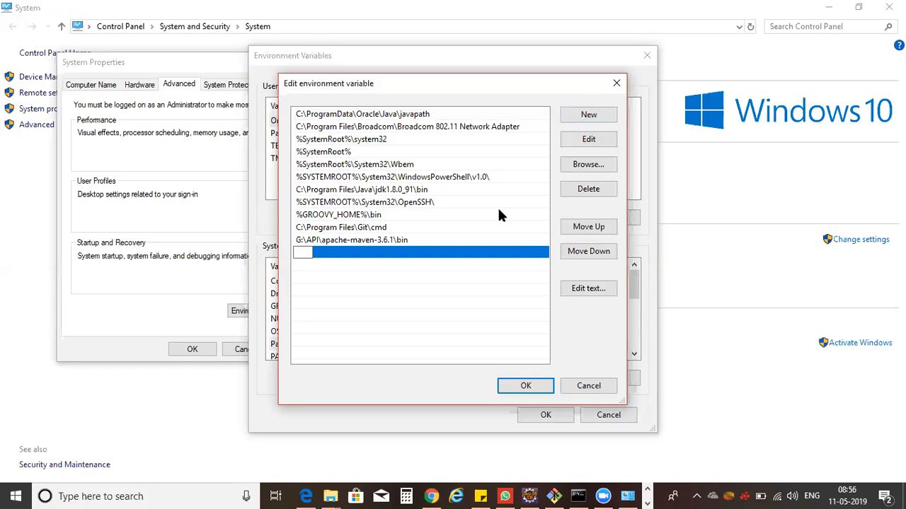
key("ctrl+v")
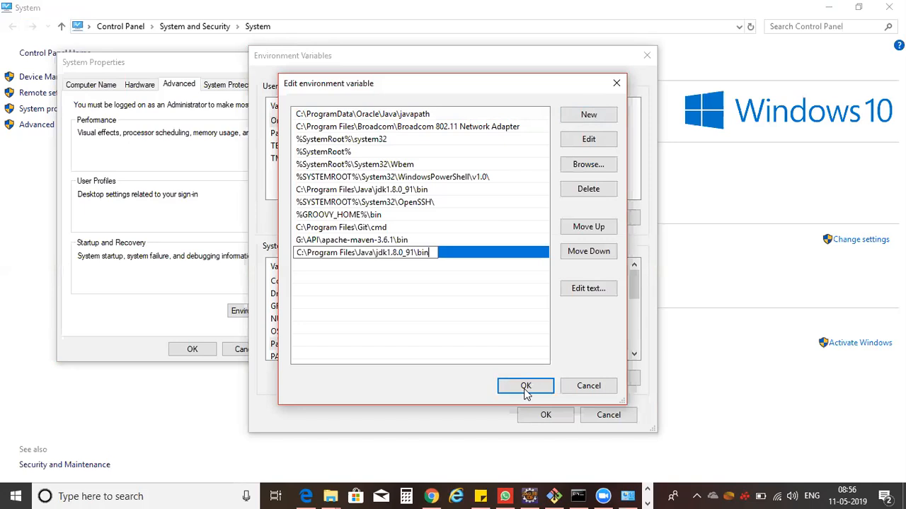
left_click(588, 227)
left_click(588, 227)
left_click(588, 227)
left_click(588, 227)
left_click(588, 227)
left_click(588, 227)
left_click(588, 227)
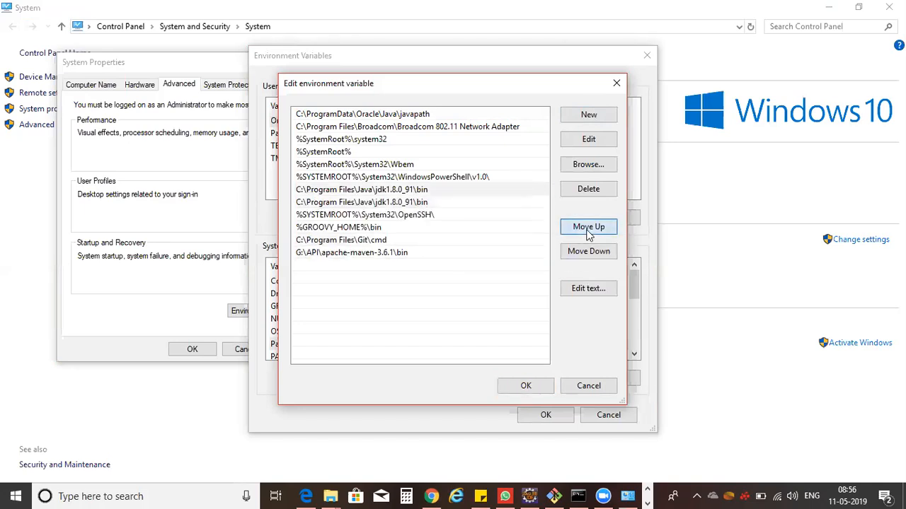
left_click(588, 227)
left_click(588, 227)
left_click(588, 227)
left_click(588, 227)
left_click(588, 227)
left_click(588, 227)
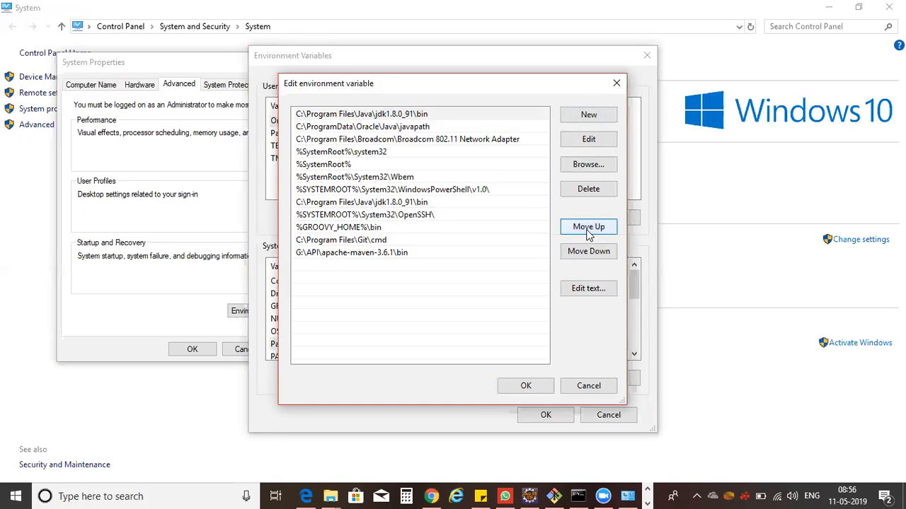
Confirm the Path change and close the environment variable and system properties dialogs.
left_click(539, 389)
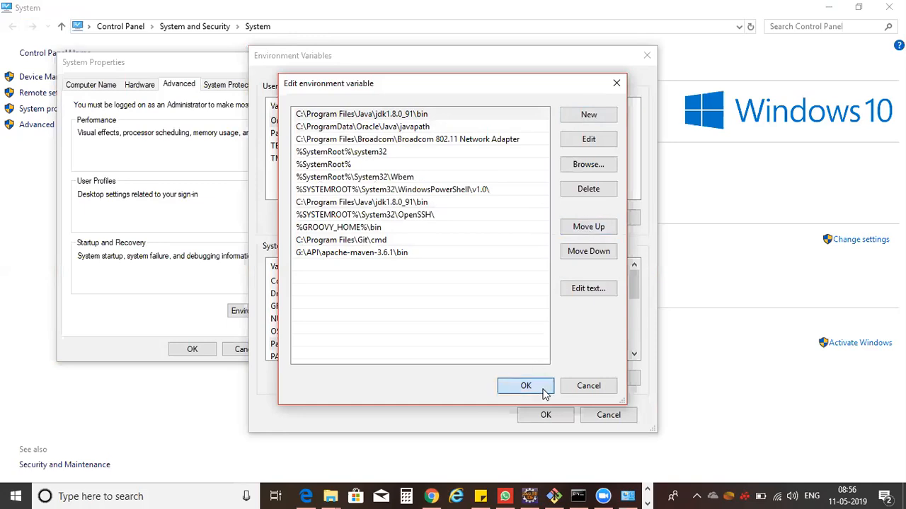
left_click(543, 415)
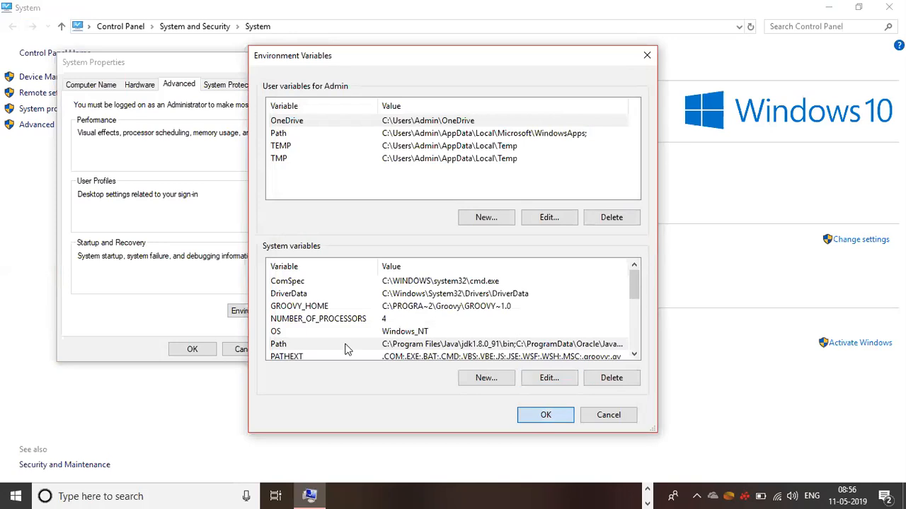
left_click(210, 351)
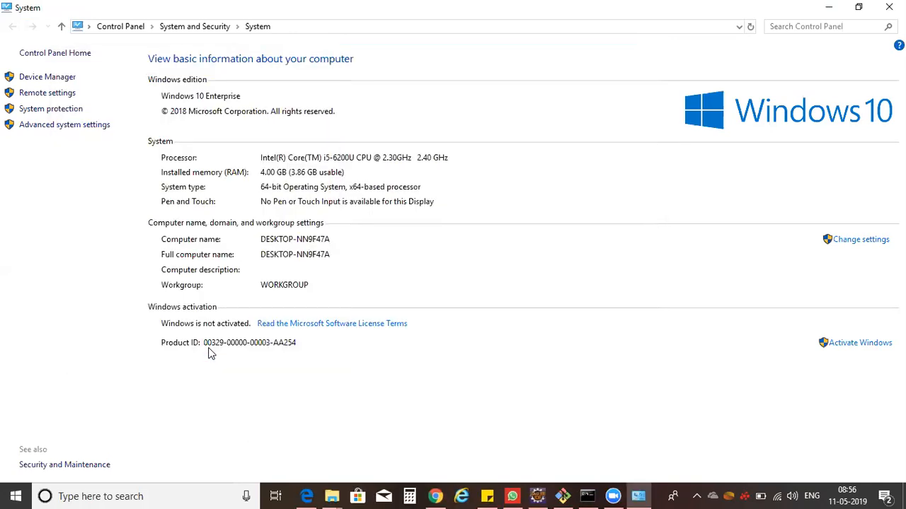
Bring up the old command prompt window and close it.
mouse_move(587, 494)
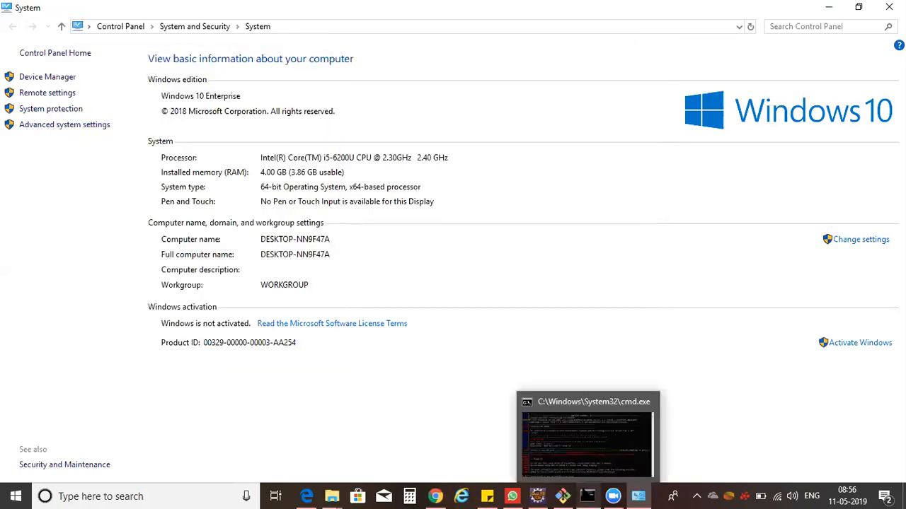
left_click(560, 432)
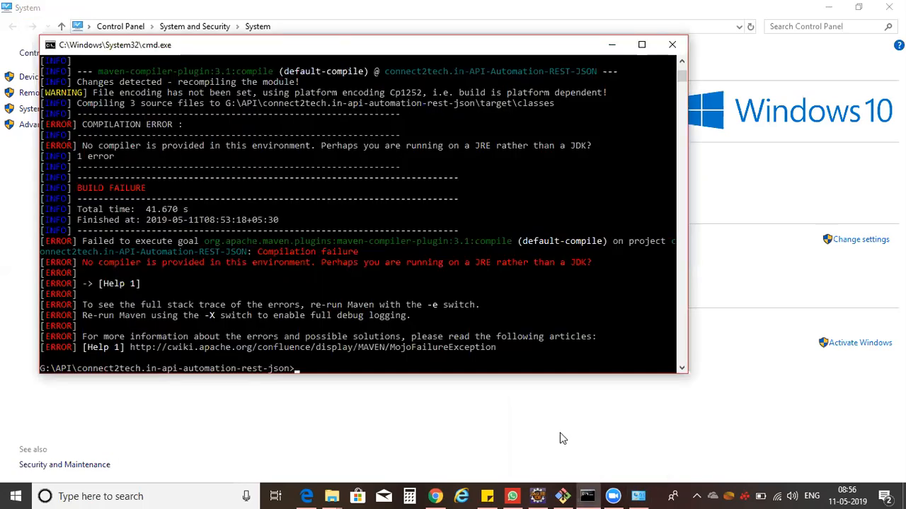
left_click(672, 47)
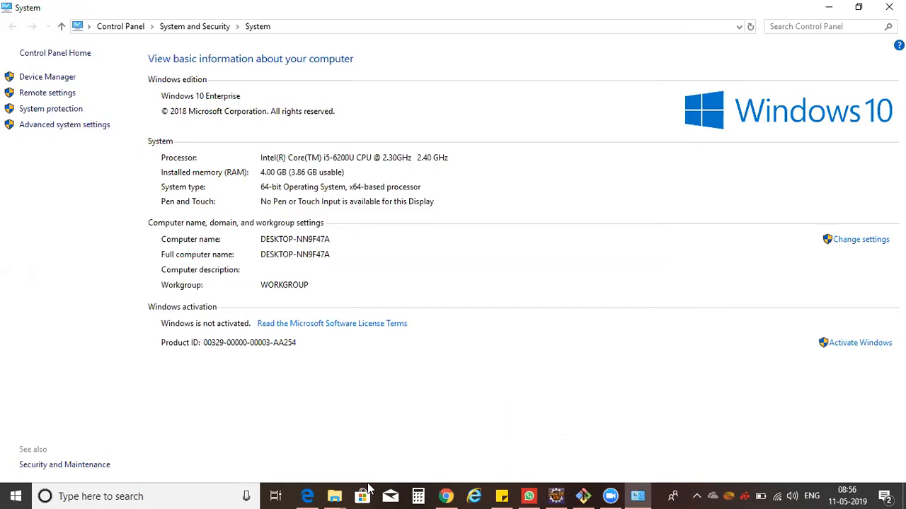
In File Explorer, open the connect2tech.in-api-automation-rest-json project folder under G:\API.
left_click(340, 495)
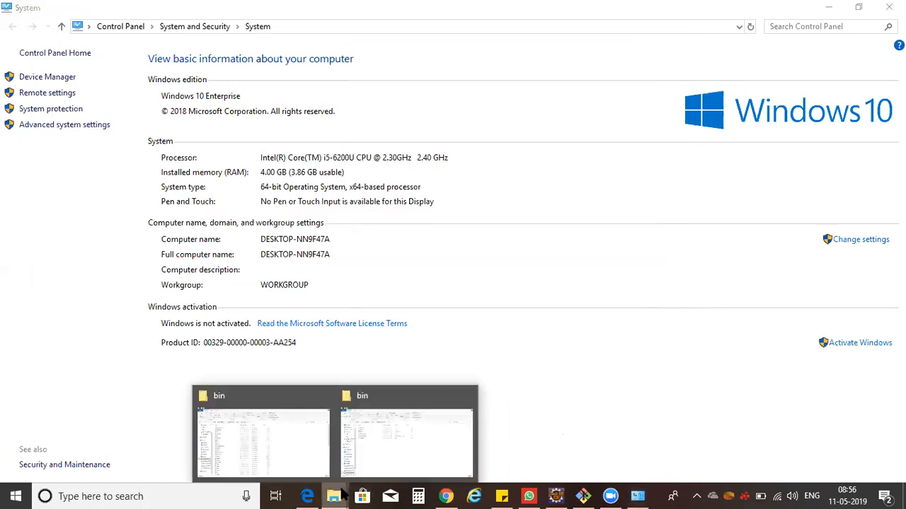
left_click(304, 457)
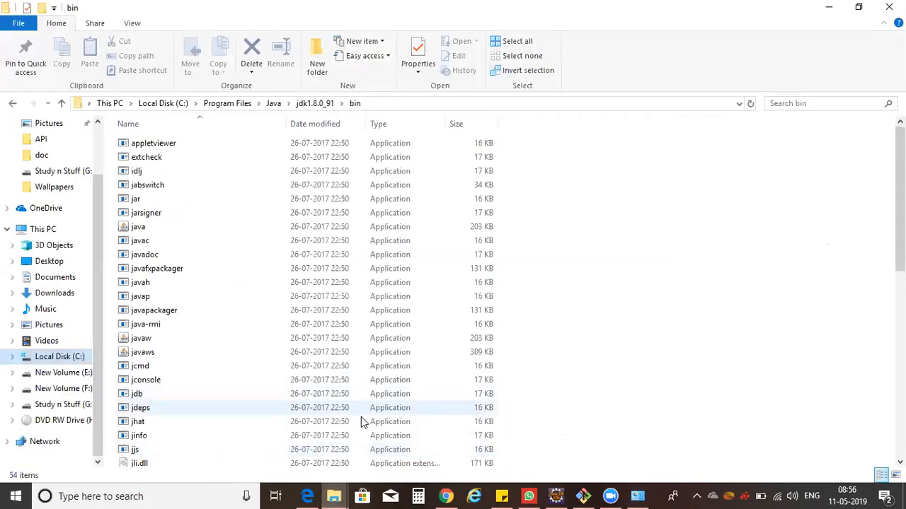
left_click(348, 489)
left_click(384, 461)
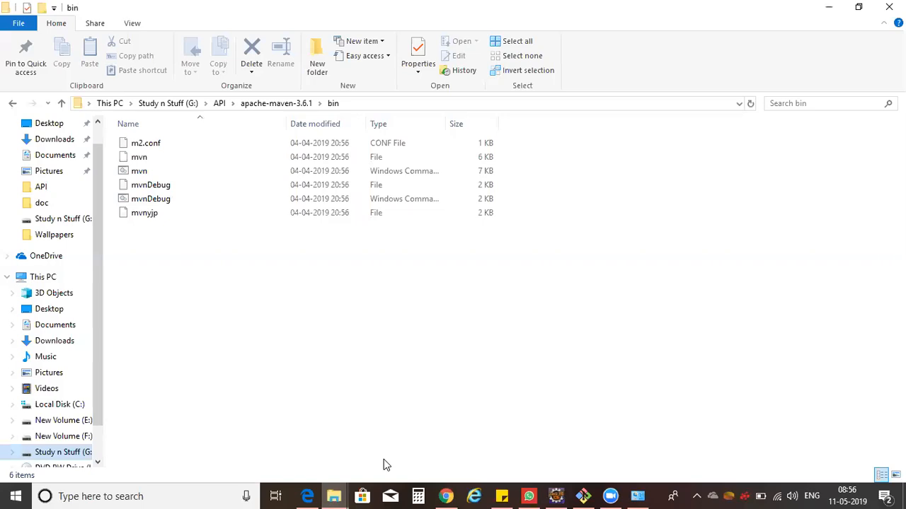
left_click(220, 104)
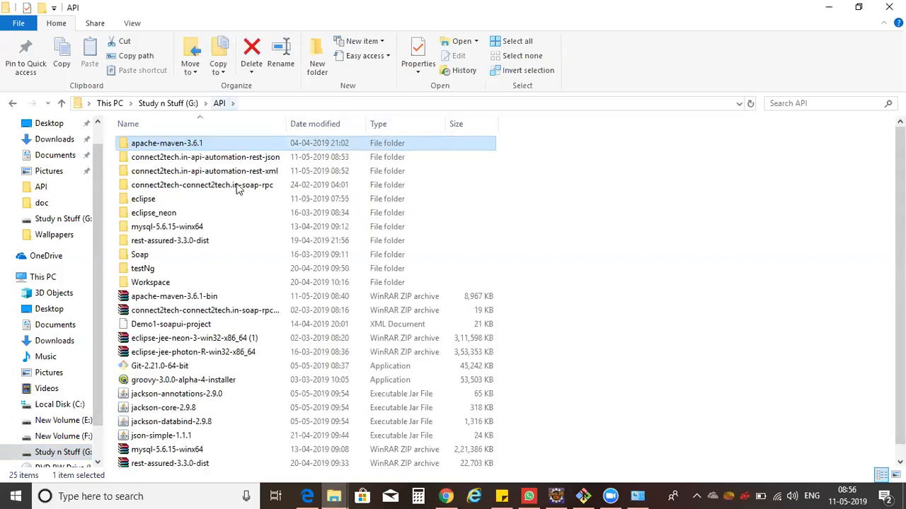
double_click(247, 161)
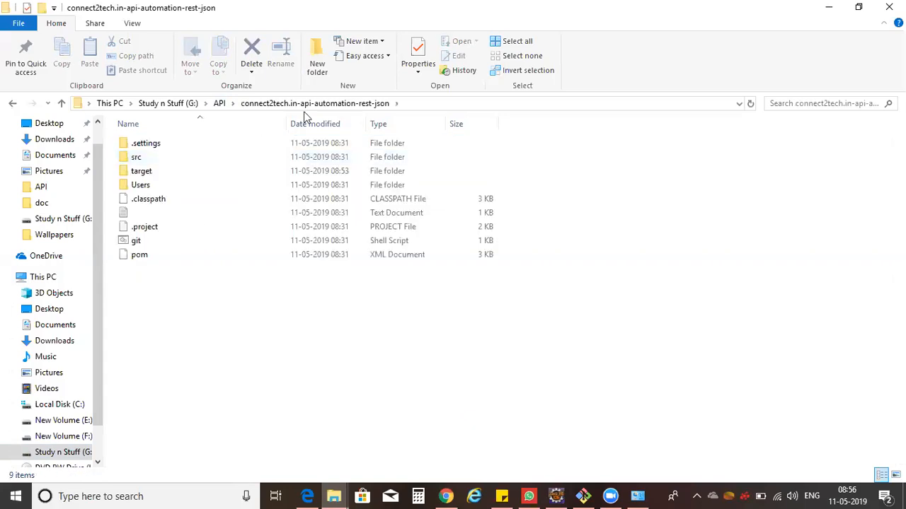
Open a command prompt in the project folder by entering cmd as the folder address.
left_click(422, 104)
type("cmd")
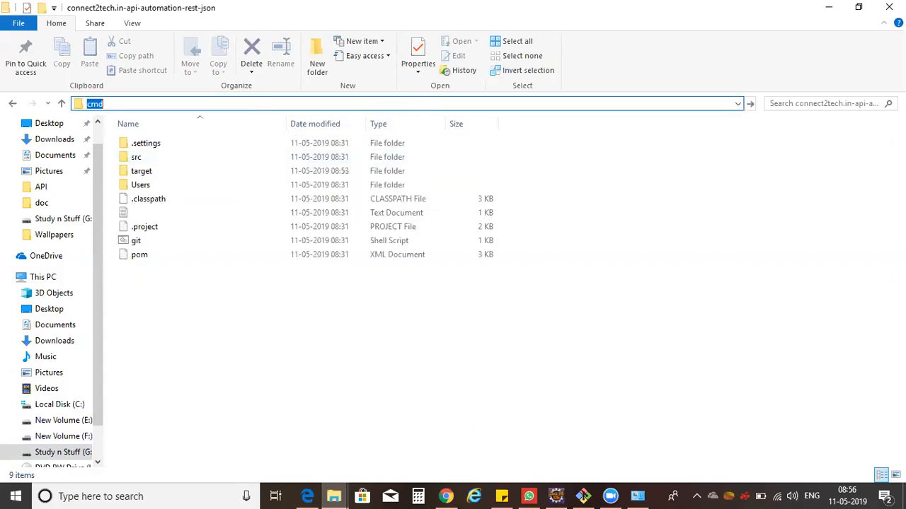
key("Return")
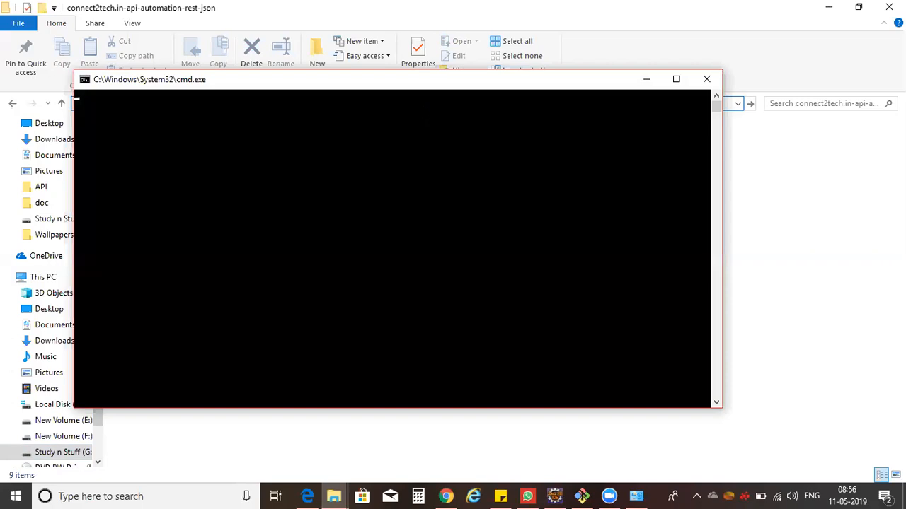
Run mvn jetty:run to start the project on the Jetty server.
type("mvn jetty")
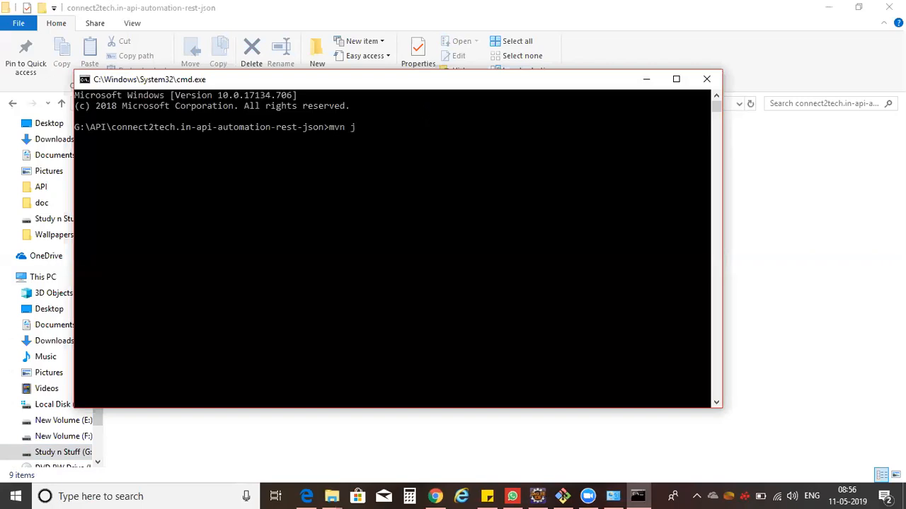
type(":run")
key("Return")
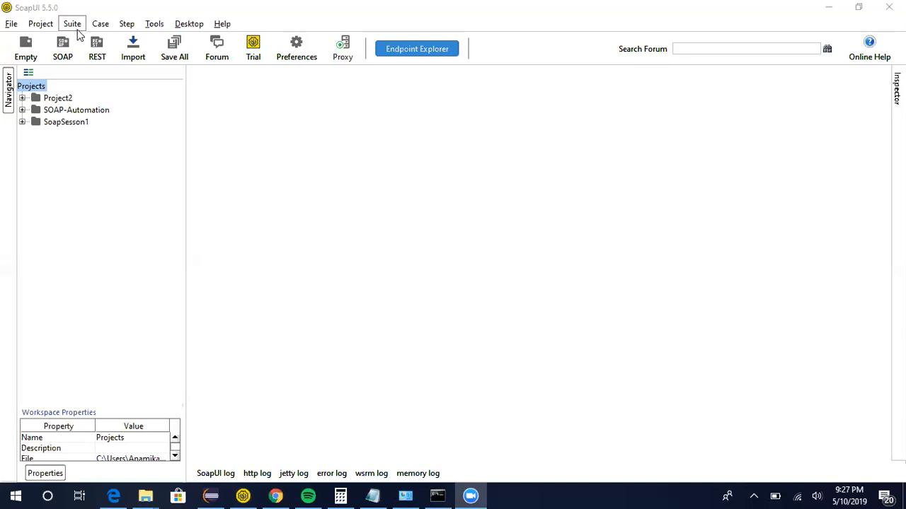
Try to create a new REST project with the URI localhost:8080.
left_click(95, 48)
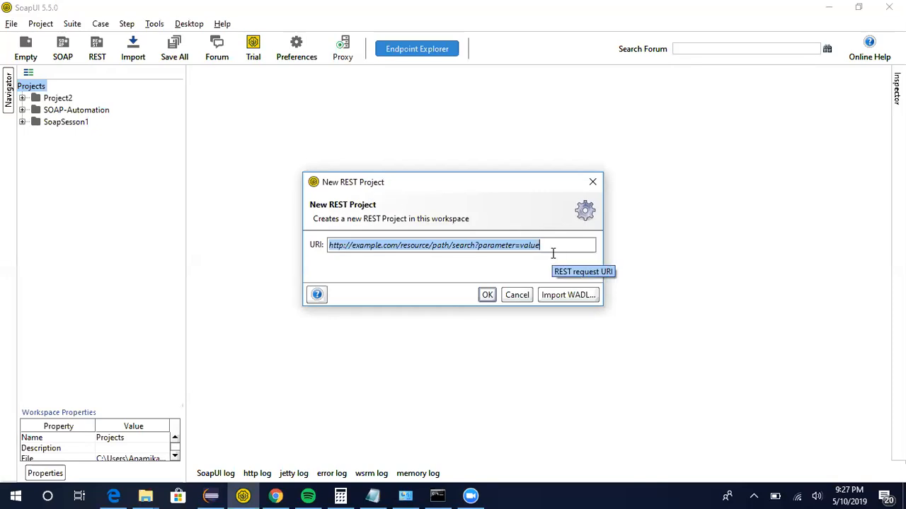
type("local:")
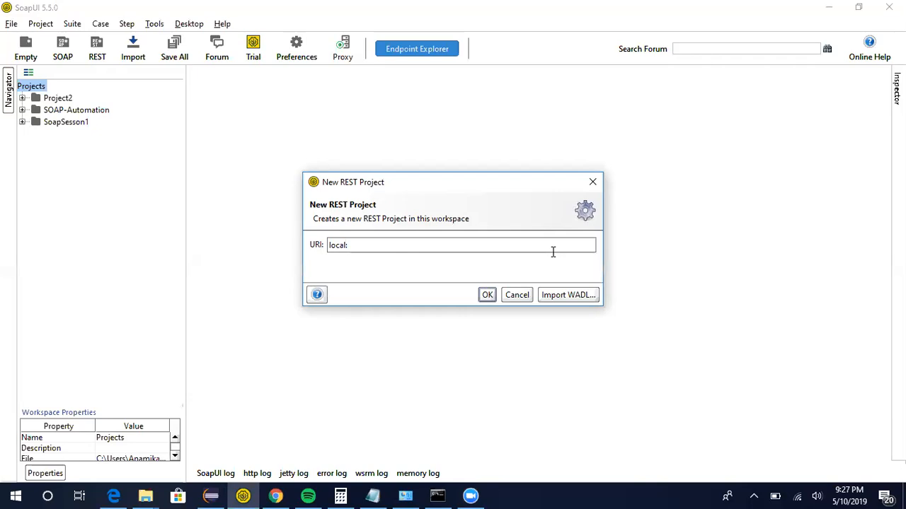
key("BackSpace")
key("BackSpace")
type("lhost:8080")
left_click(486, 296)
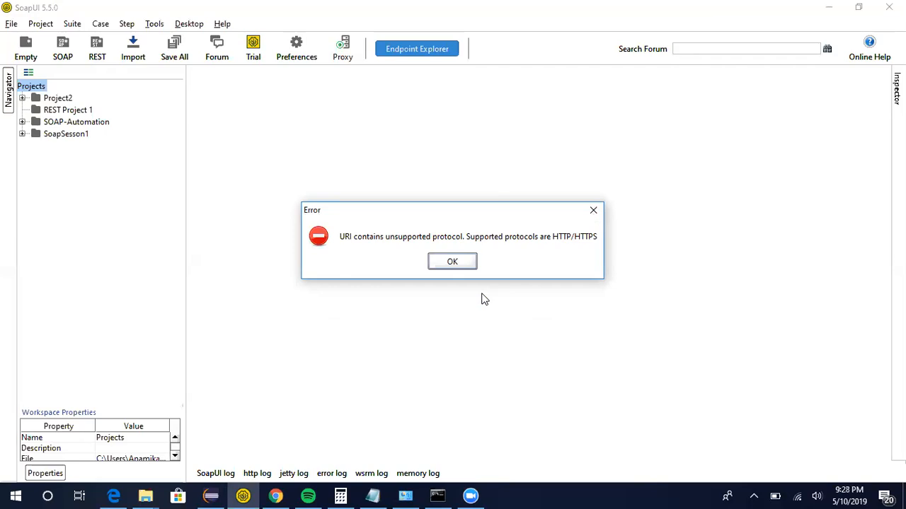
left_click(451, 262)
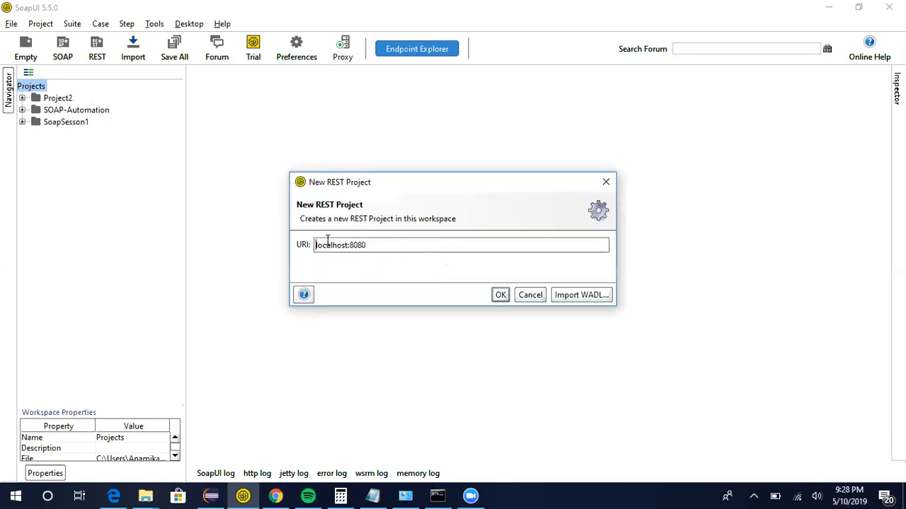
type("http")
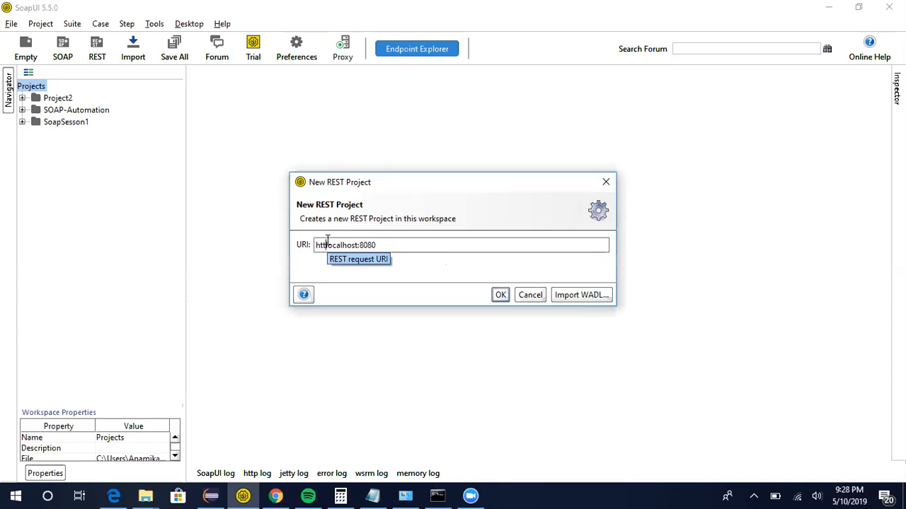
type("://")
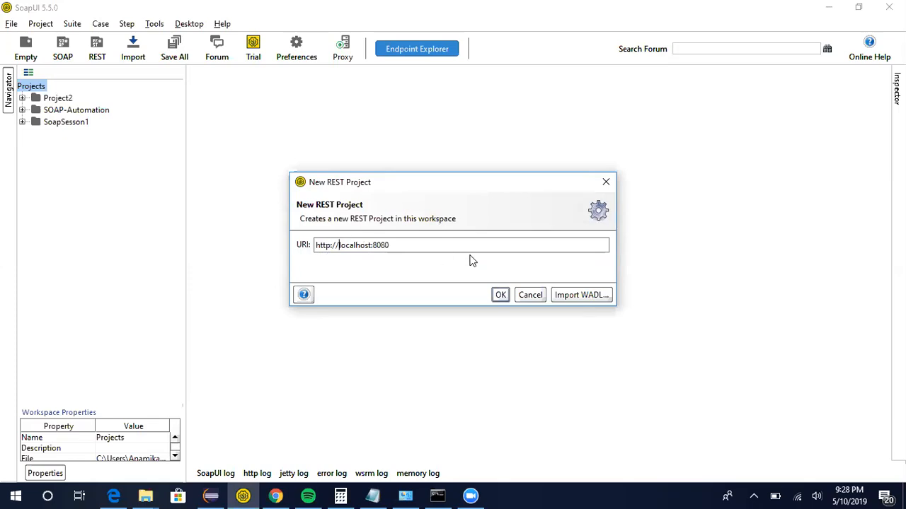
left_click(501, 295)
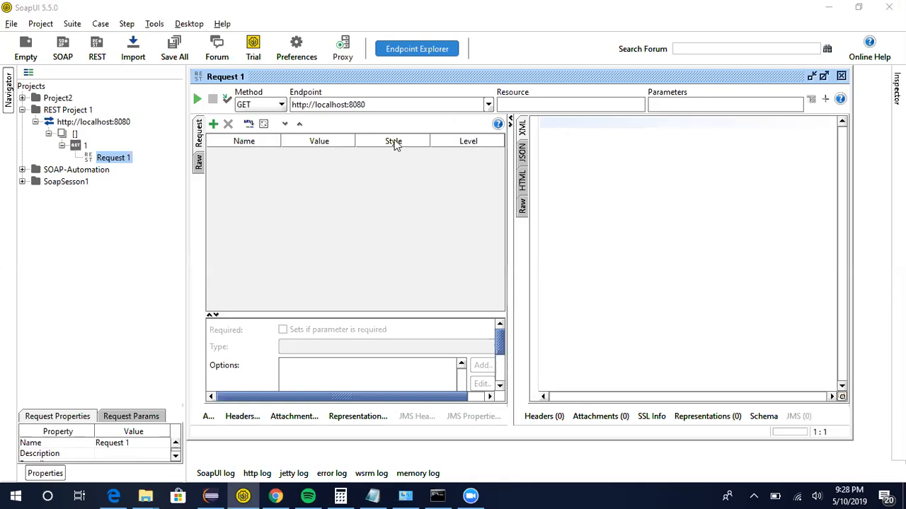
Set the request resource to /REST/employees and send the GET request.
left_click(531, 105)
type("/REST/")
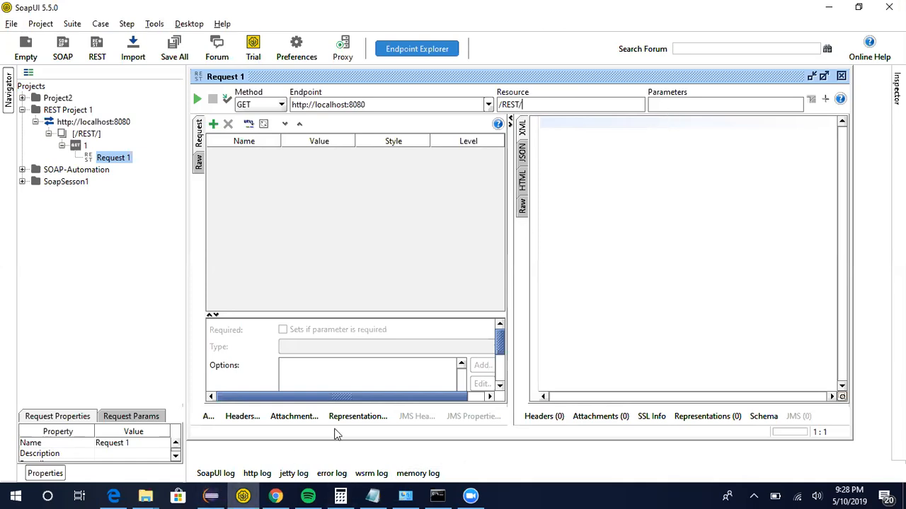
type("employees")
left_click(198, 103)
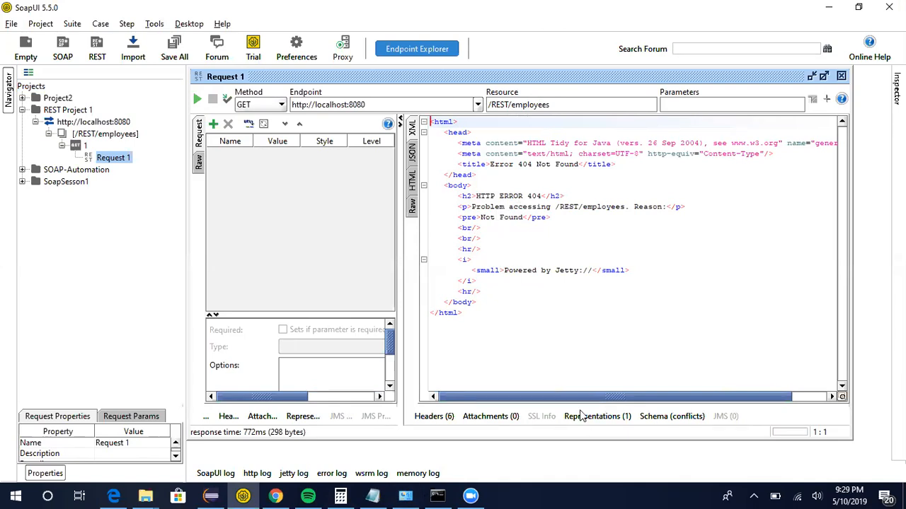
Change the resource to /REST/countries and send the request.
left_click(470, 495)
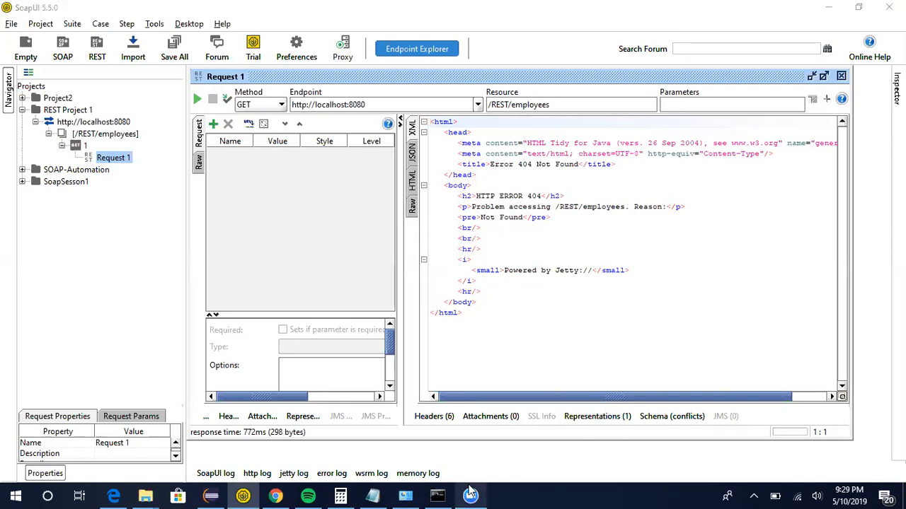
left_click(532, 105)
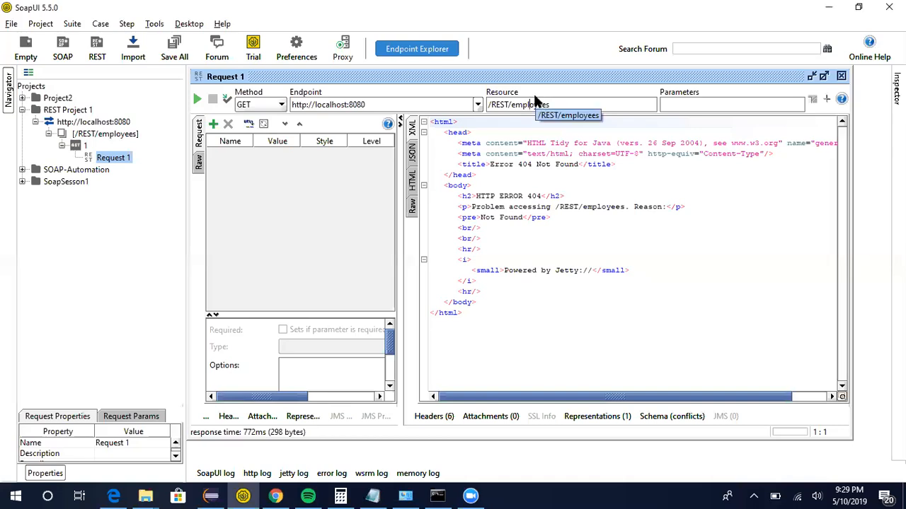
key("BackSpace")
key("BackSpace")
key("BackSpace")
key("BackSpace")
key("BackSpace")
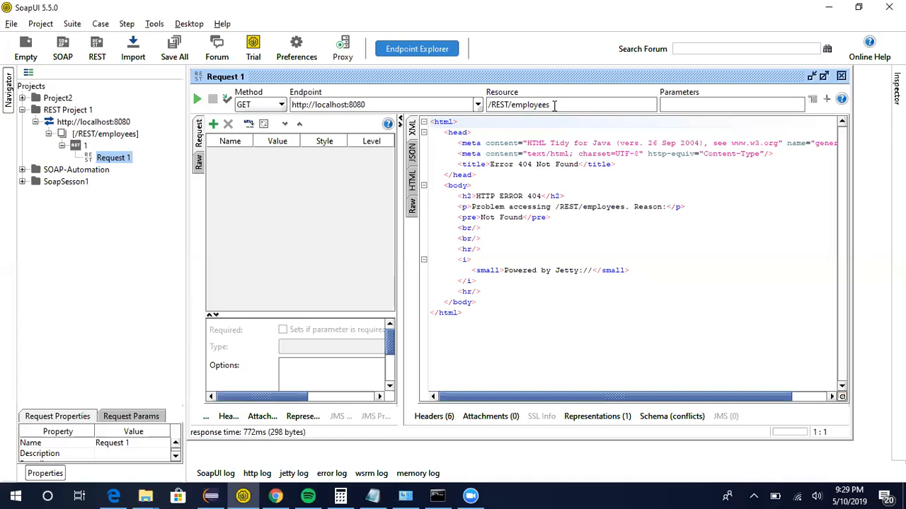
key("BackSpace")
key("BackSpace")
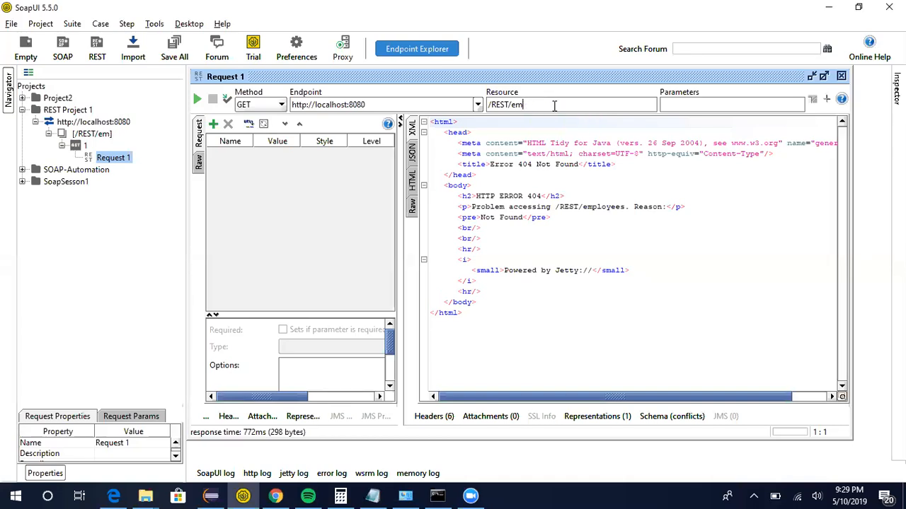
key("BackSpace")
key("BackSpace")
type("countries")
left_click(199, 99)
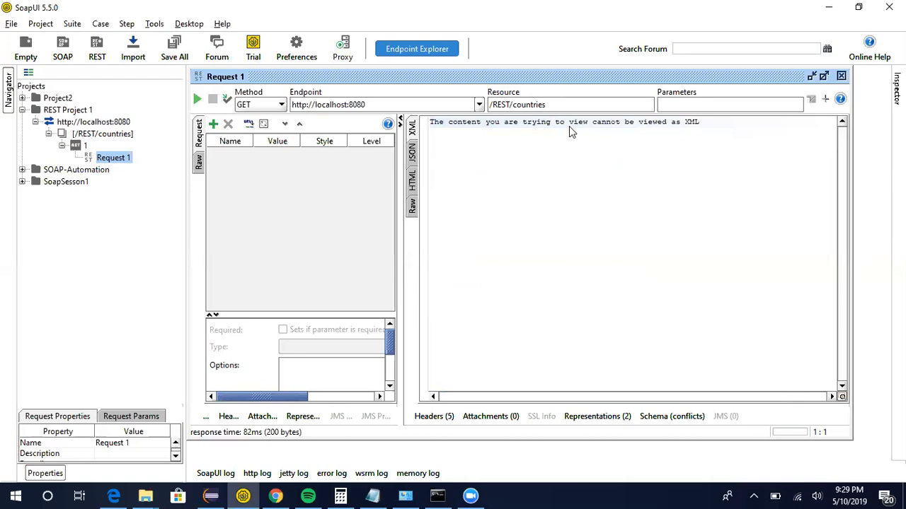
View the countries response as JSON and inspect its entries.
left_click(412, 152)
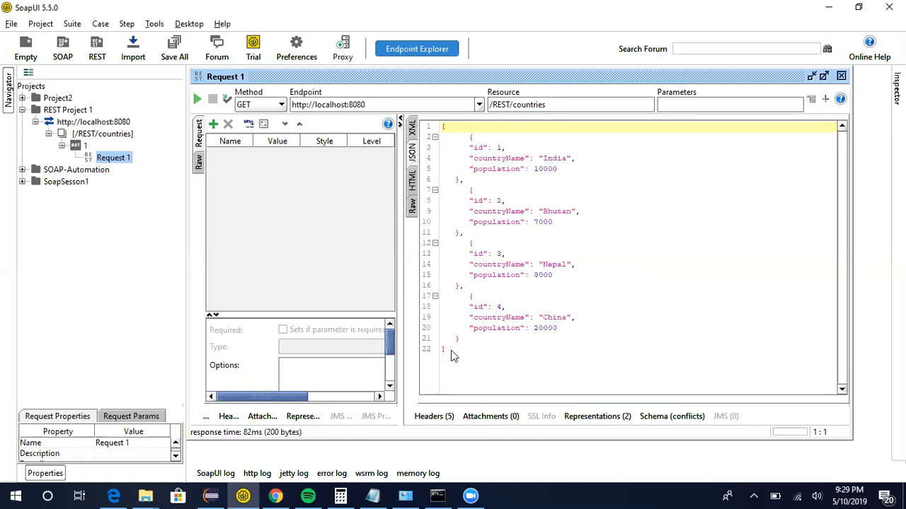
left_click_drag(447, 350, 436, 132)
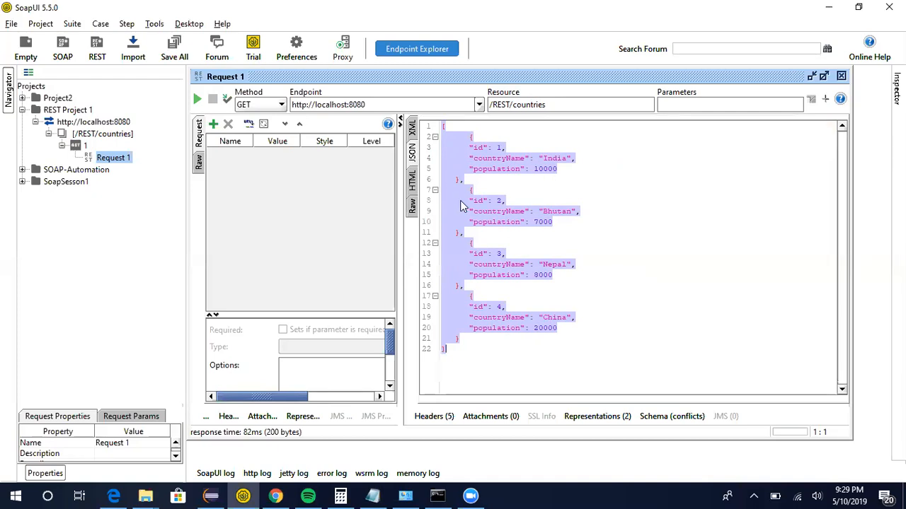
left_click(460, 201)
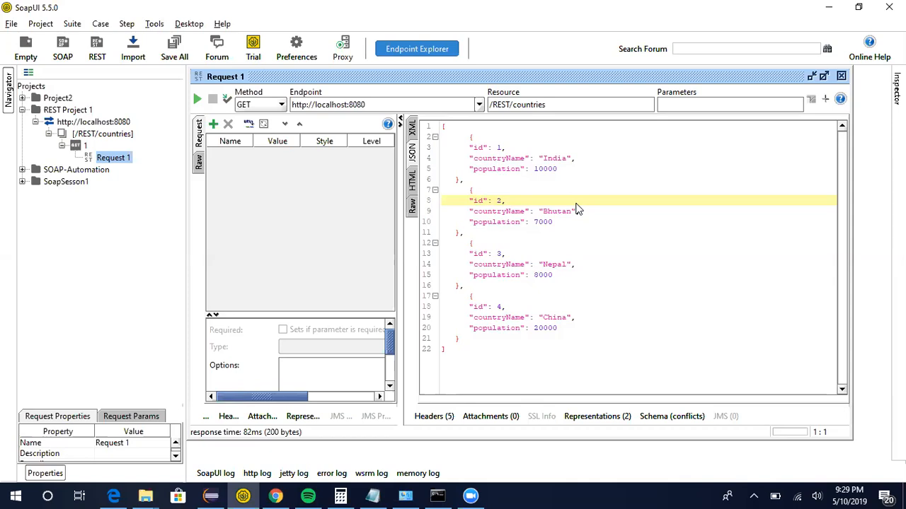
Append /2 to the resource and send the request.
left_click(564, 105)
type("/2")
left_click(199, 104)
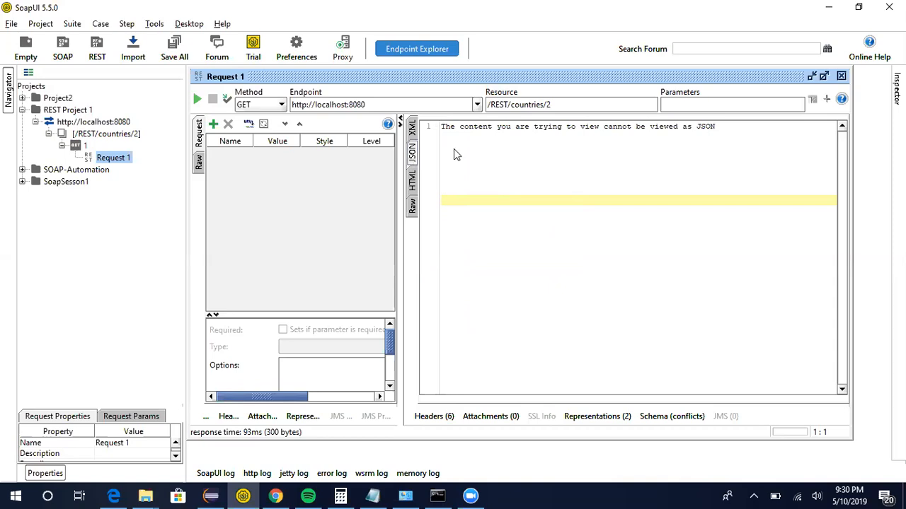
Edit the resource to /REST/country/2 and send the request.
left_click(571, 104)
key("Left")
key("Left")
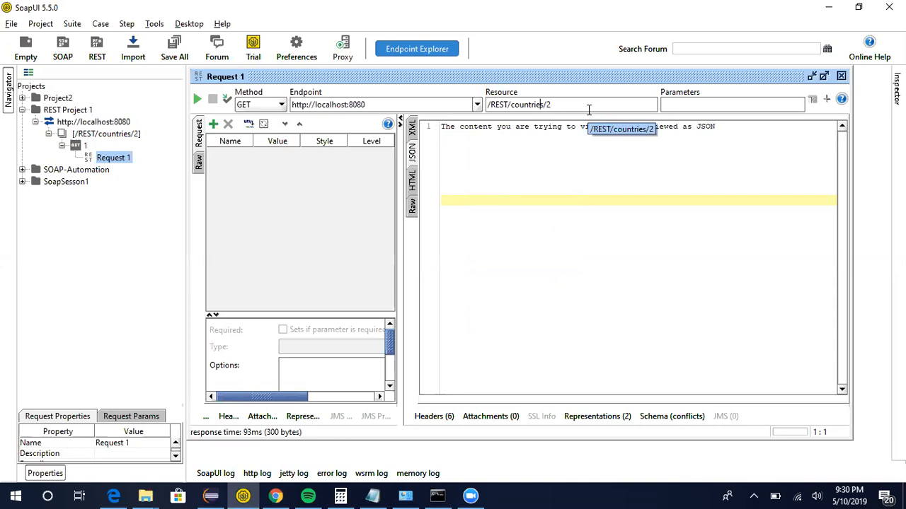
key("BackSpace")
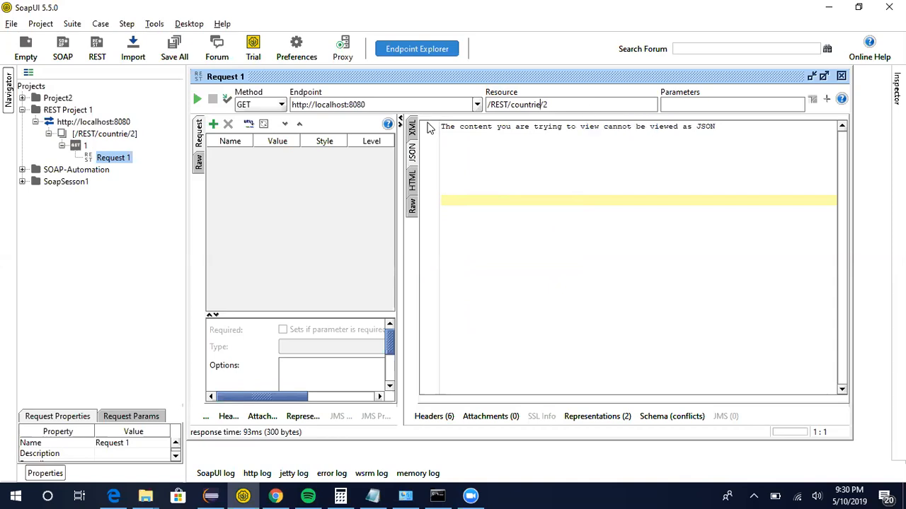
left_click(199, 99)
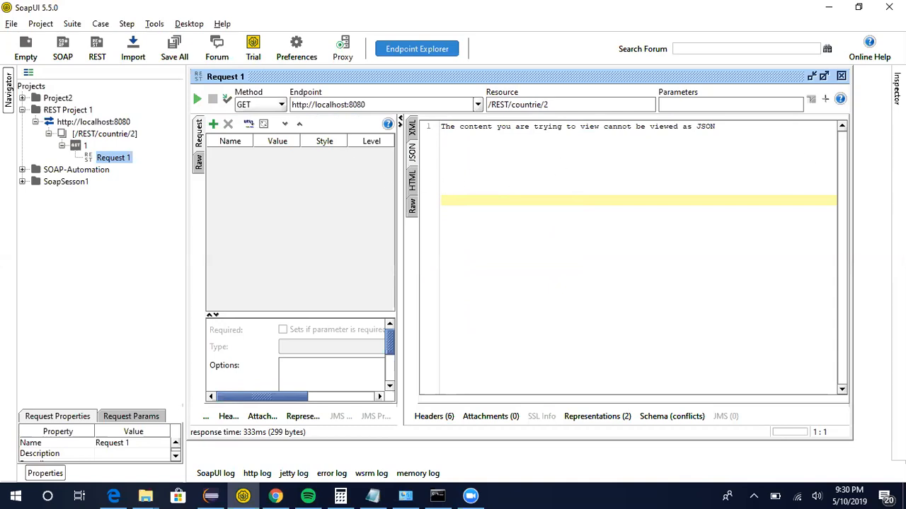
left_click(541, 105)
key("BackSpace")
type("y")
key("BackSpace")
key("BackSpace")
type("y")
left_click(198, 99)
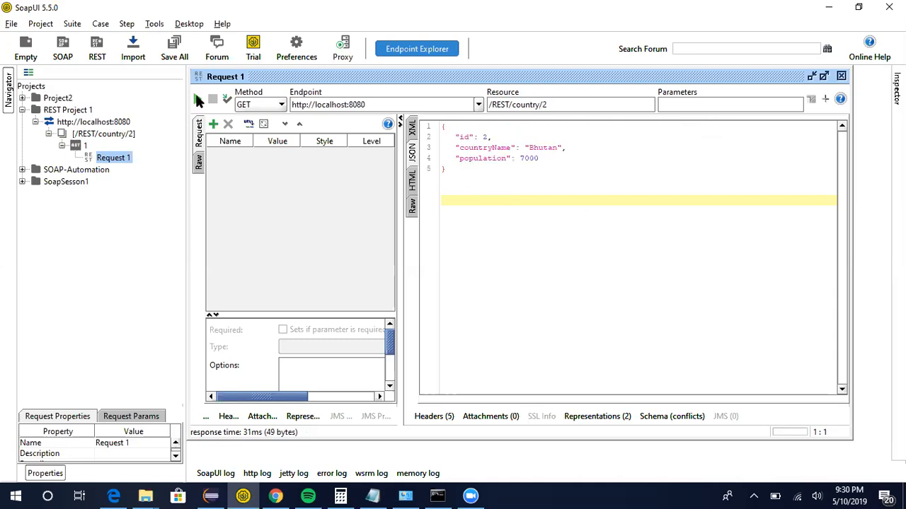
Select the JSON response for country 2 to inspect it.
left_click(462, 173)
key("ctrl+a")
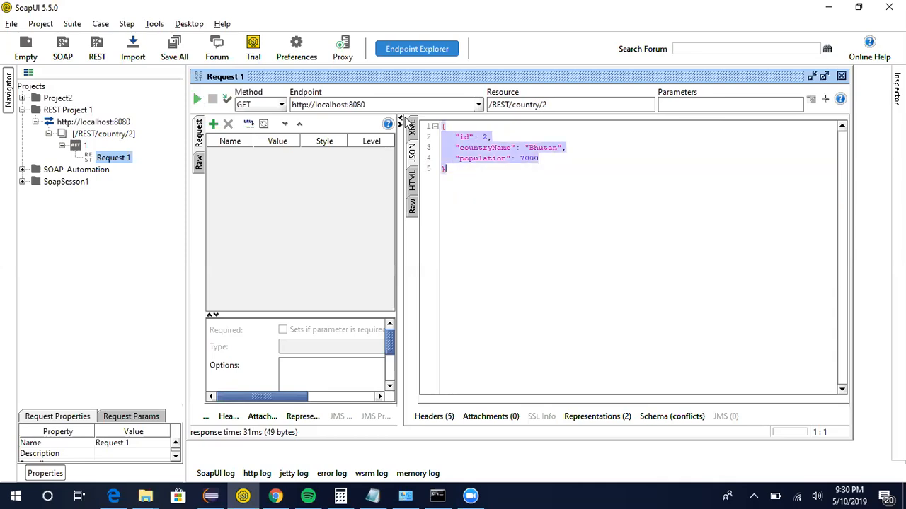
left_click(536, 206)
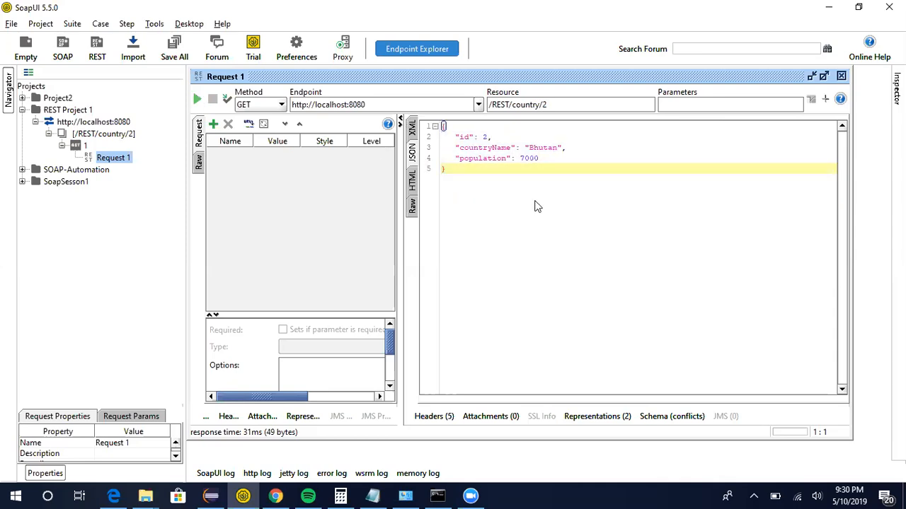
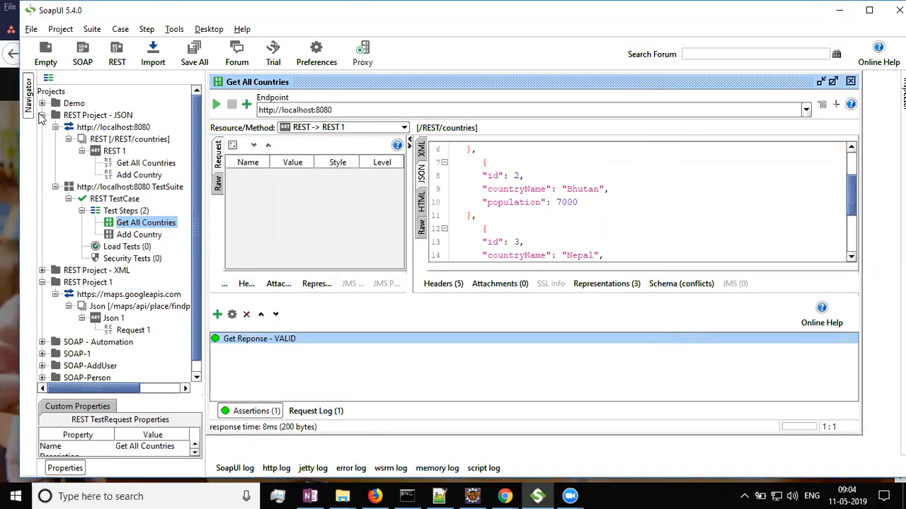
Examine the countries JSON response in the maximized request window.
left_click(41, 114)
left_click(41, 140)
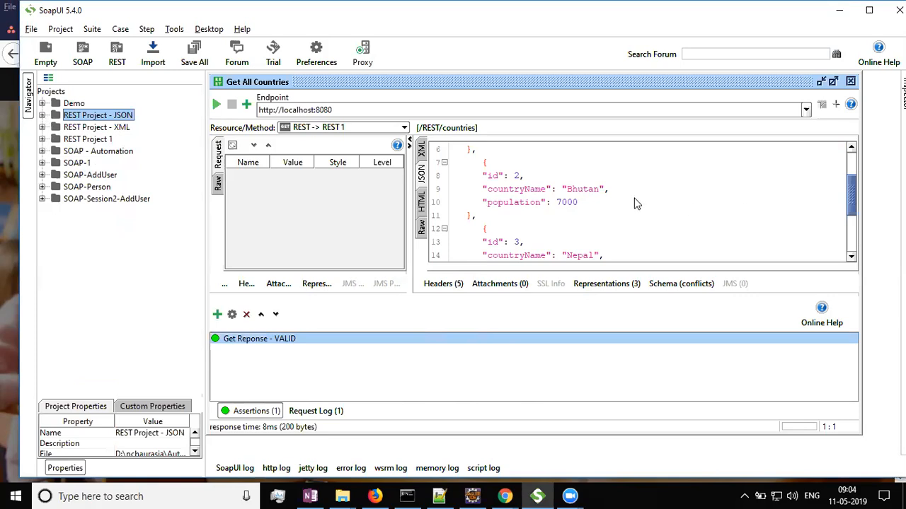
scroll(635, 204, "down", 3)
scroll(636, 202, "up", 5)
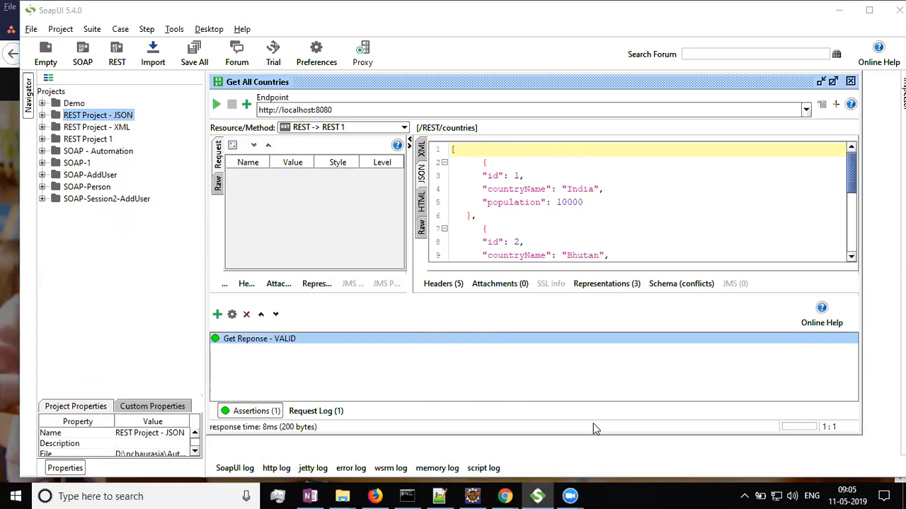
left_click(832, 83)
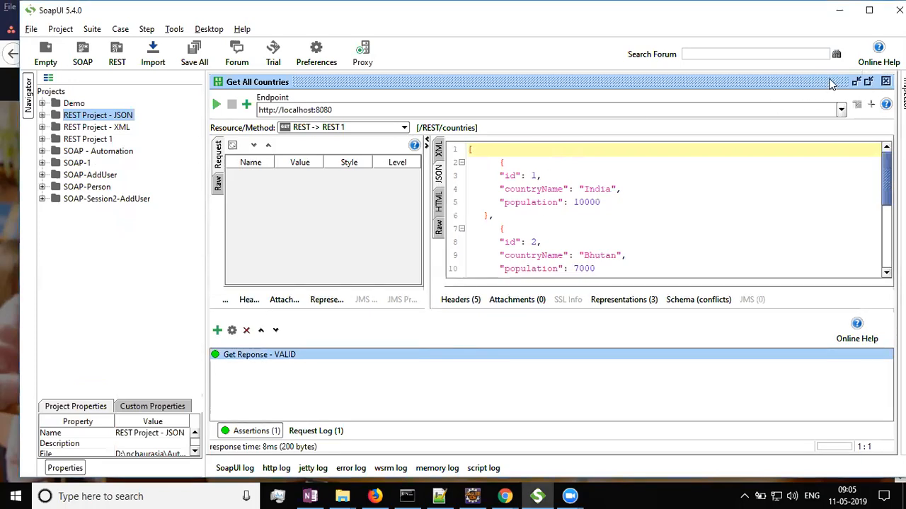
left_click(869, 10)
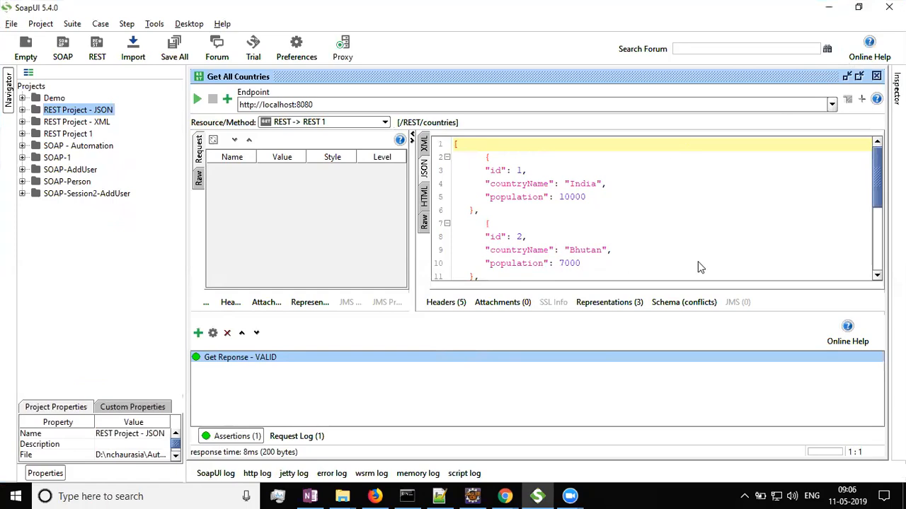
left_click_drag(878, 187, 877, 168)
key("alt+Tab")
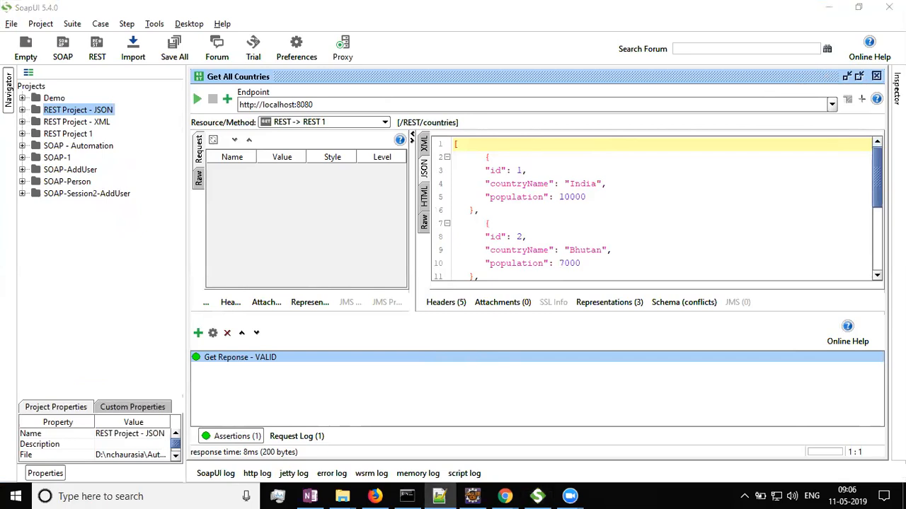
scroll(544, 212, "down", 3)
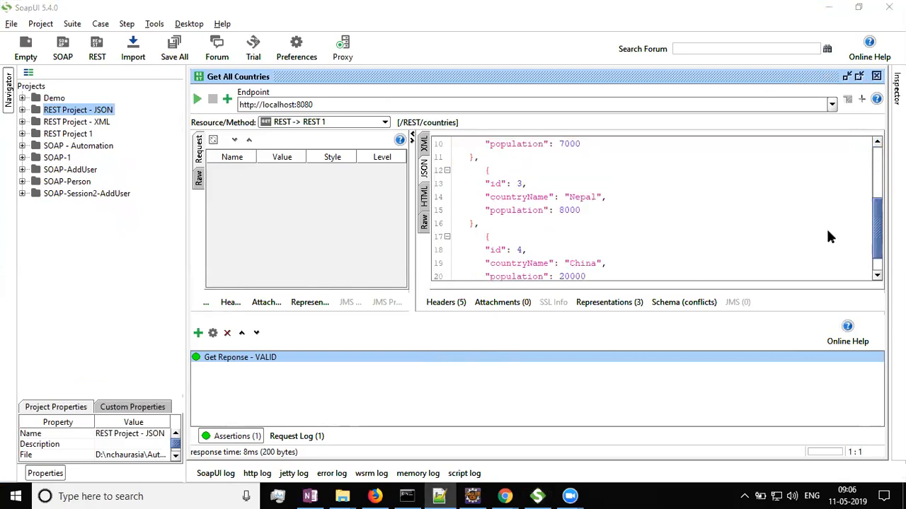
key("alt+Tab")
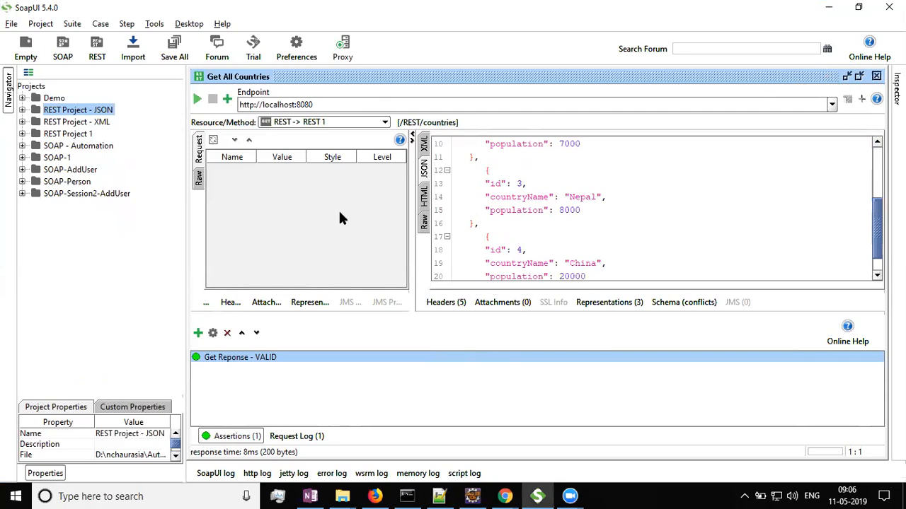
left_click(22, 109)
left_click(48, 193)
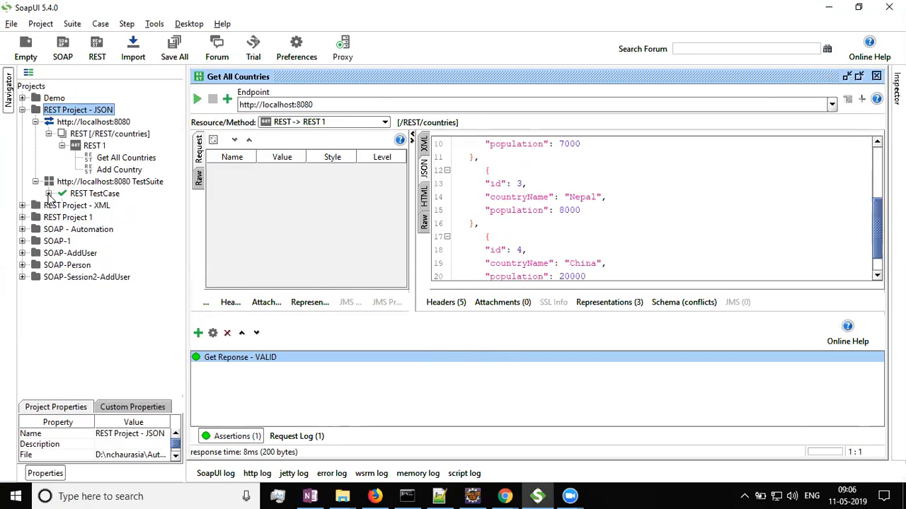
left_click(49, 133)
left_click(49, 134)
left_click(94, 146)
right_click(94, 146)
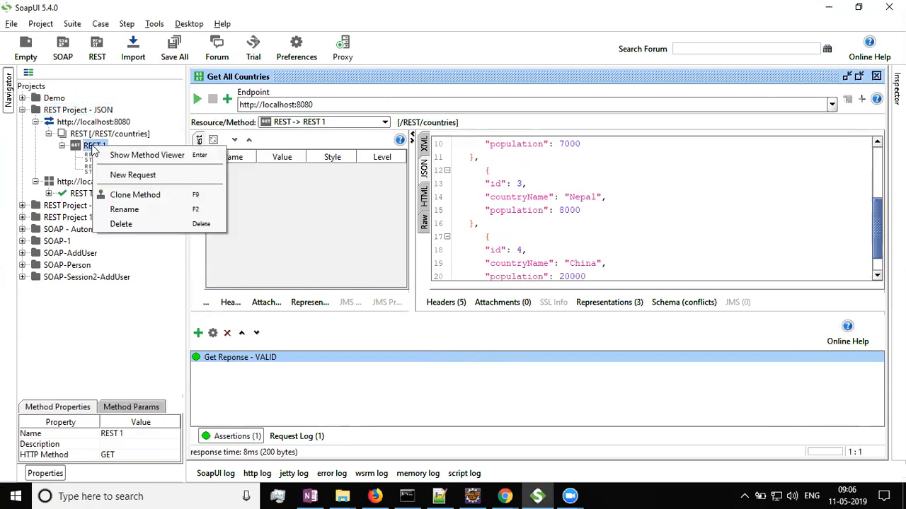
left_click(152, 175)
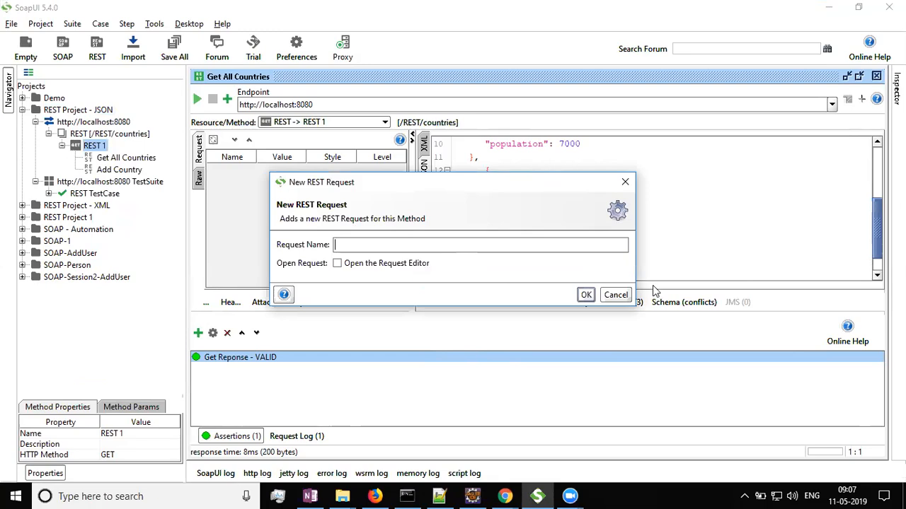
left_click(613, 295)
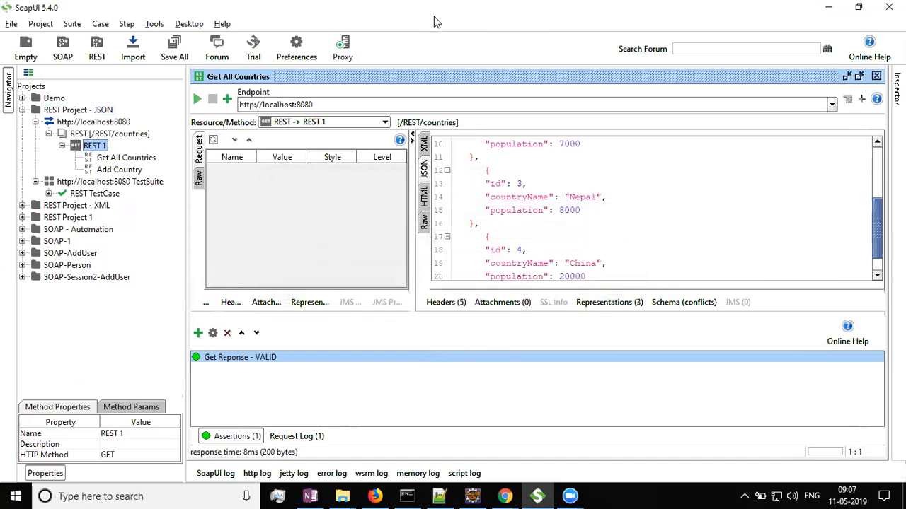
left_click(859, 7)
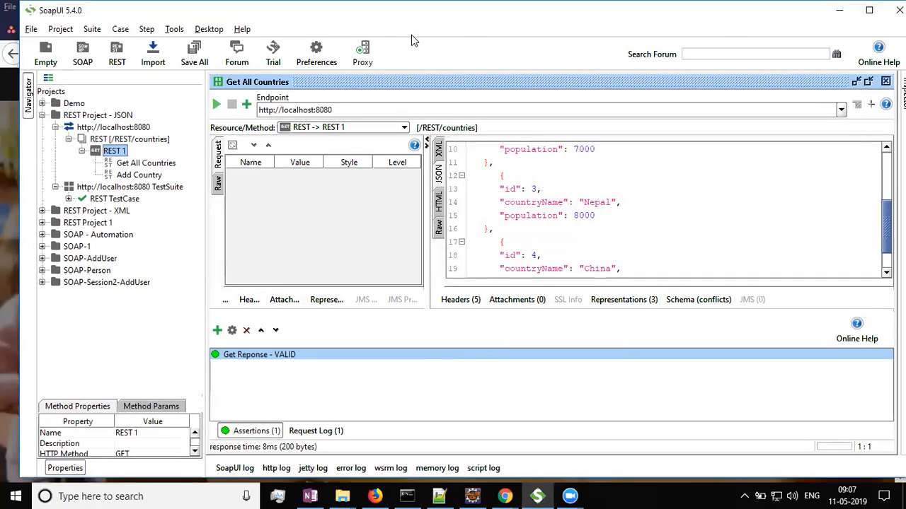
left_click_drag(412, 11, 412, 0)
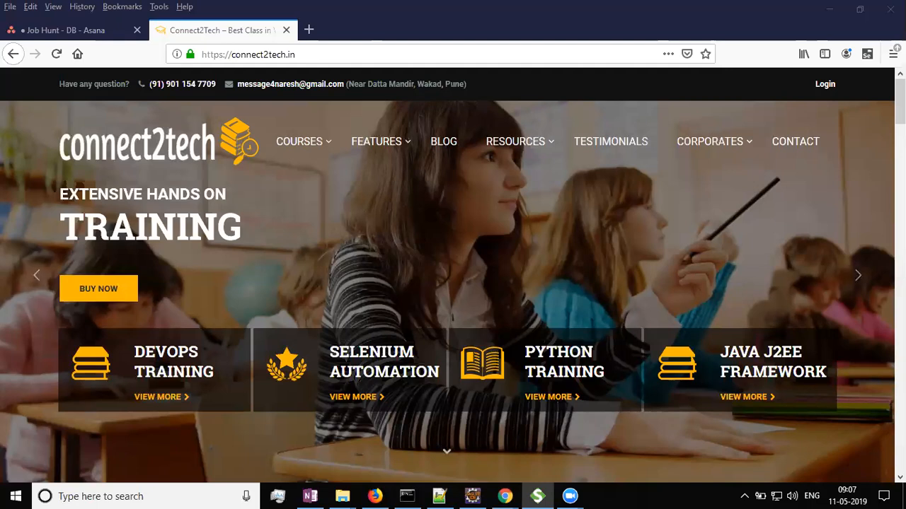
key("alt+Tab")
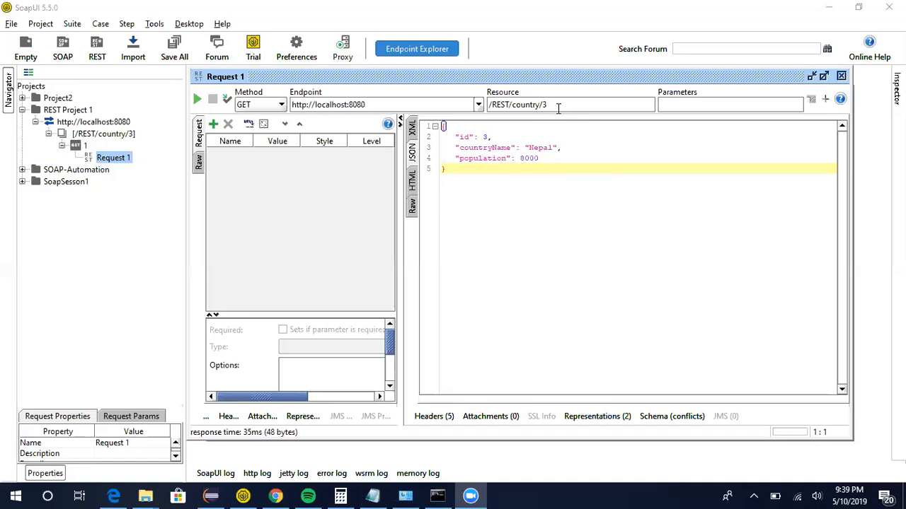
Change the resource to /REST/country/1 and send the request.
left_click(557, 105)
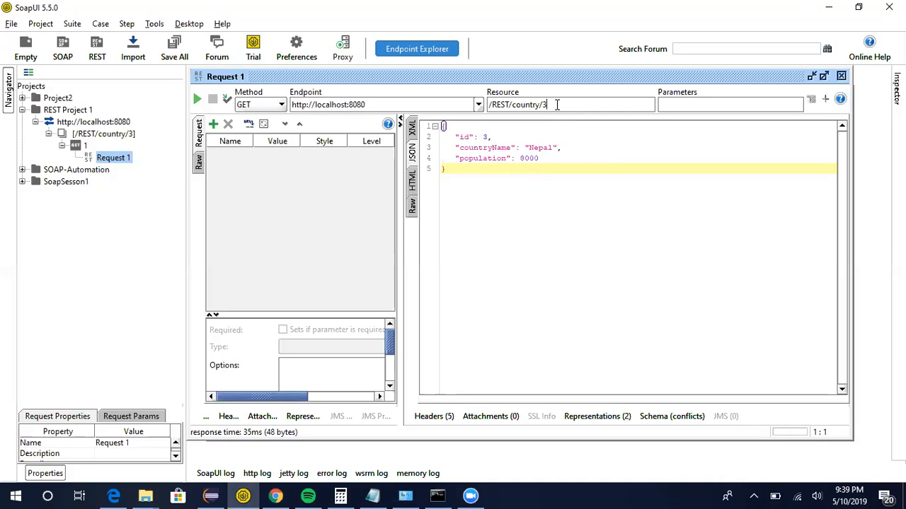
key("BackSpace")
type("1")
key("Return")
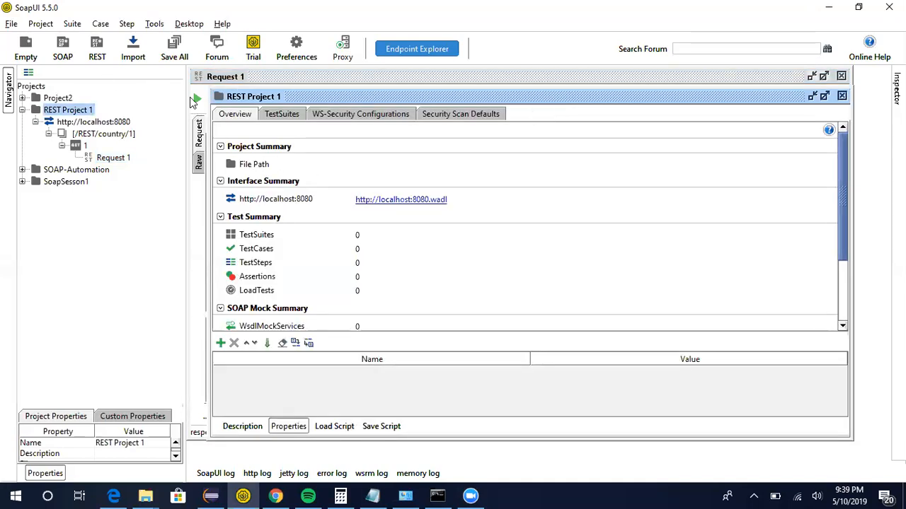
left_click(196, 99)
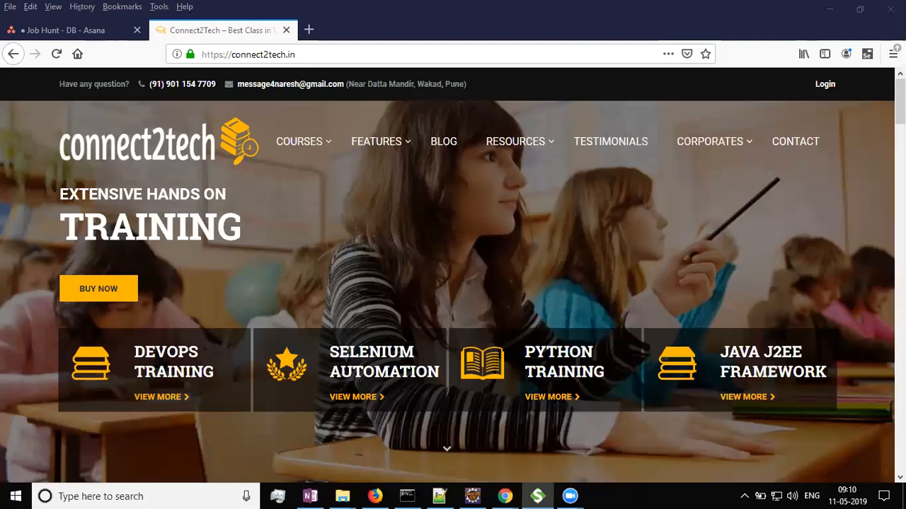
Open the Get All Countries request, send it, and view its response as JSON.
left_click_drag(905, 19, 714, 2)
left_click_drag(596, 79, 650, 81)
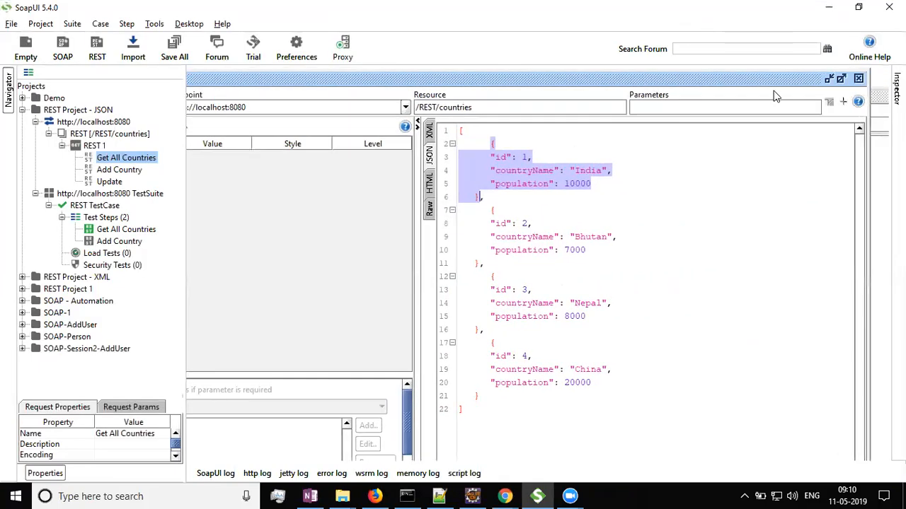
left_click(856, 79)
double_click(134, 160)
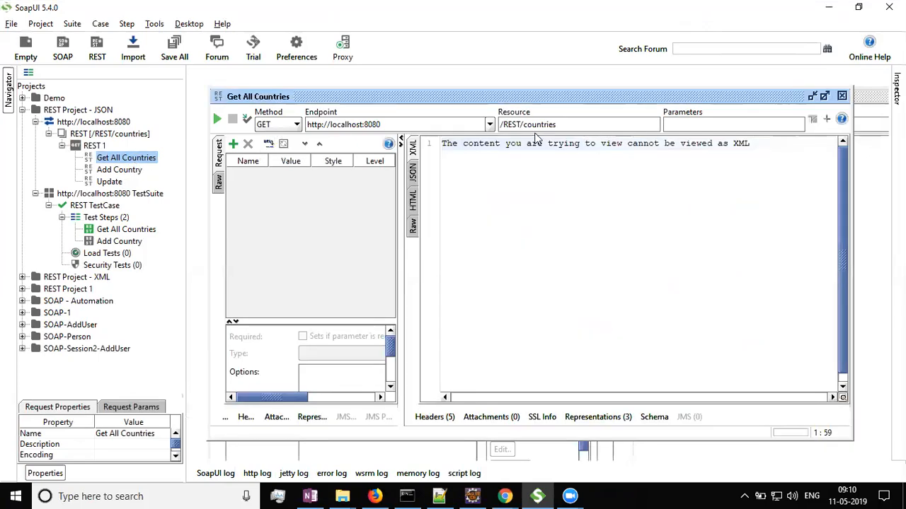
left_click(217, 120)
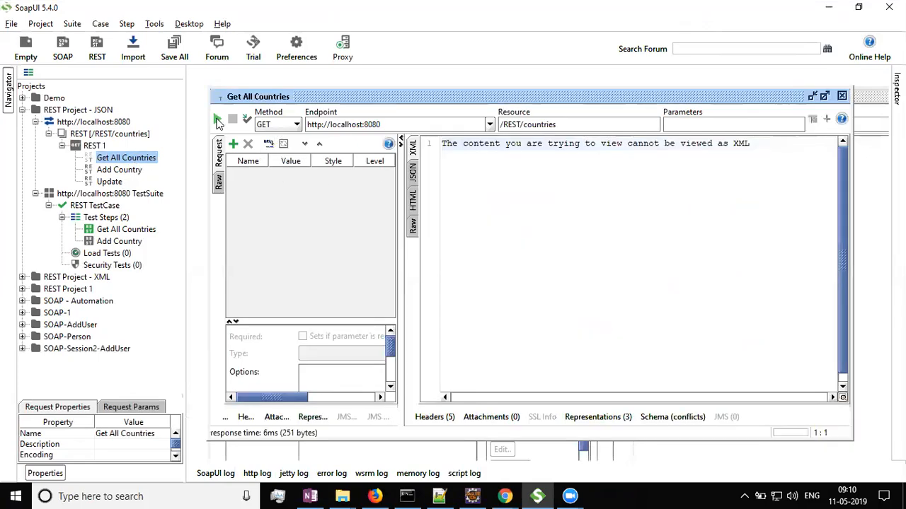
left_click(413, 176)
scroll(517, 205, "down", 2)
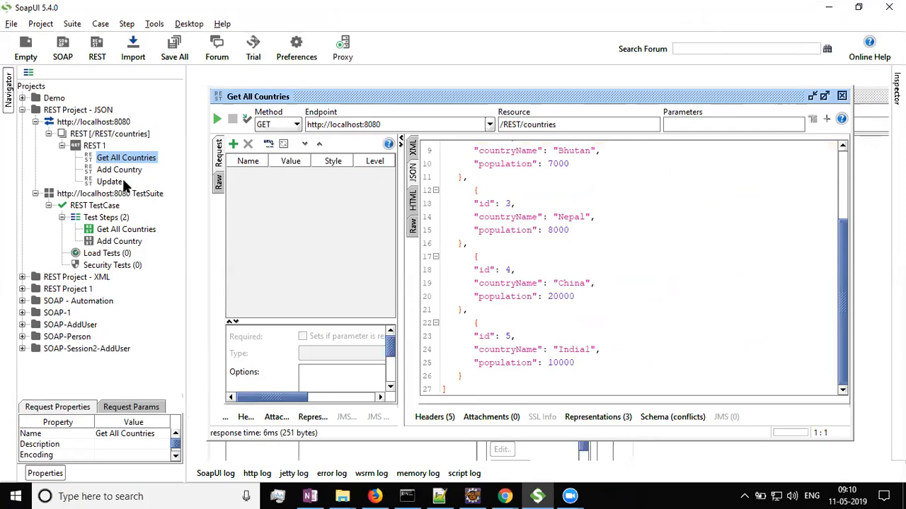
Edit the Get All Countries resource to /REST/country/1 and send the request.
left_click(117, 174)
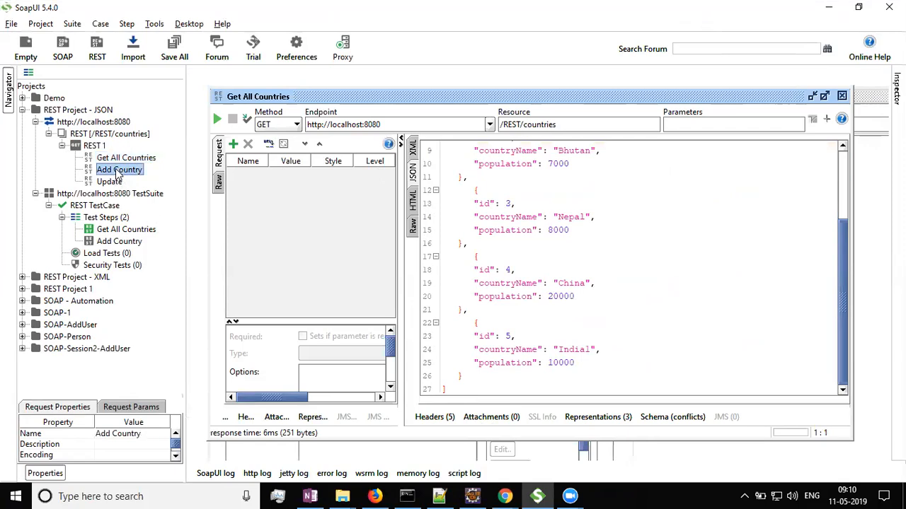
double_click(119, 170)
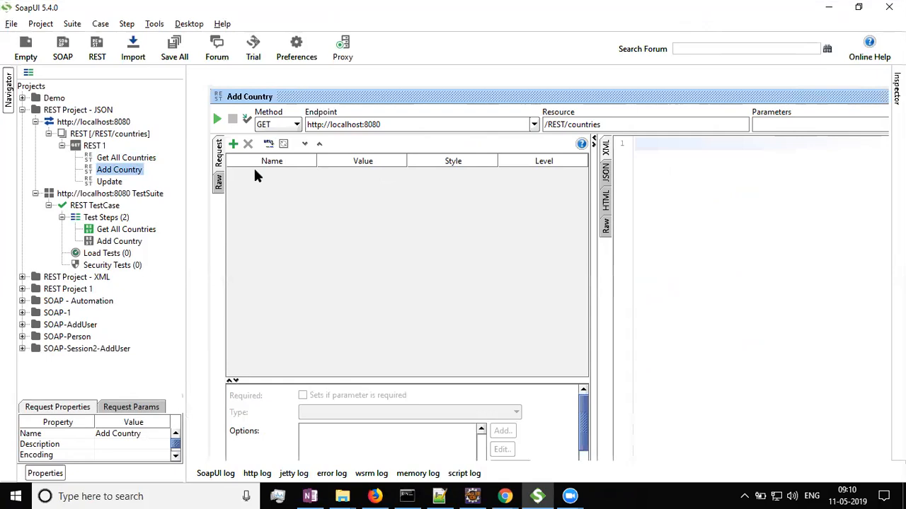
double_click(126, 158)
left_click(575, 123)
key("BackSpace")
key("BackSpace")
key("BackSpace")
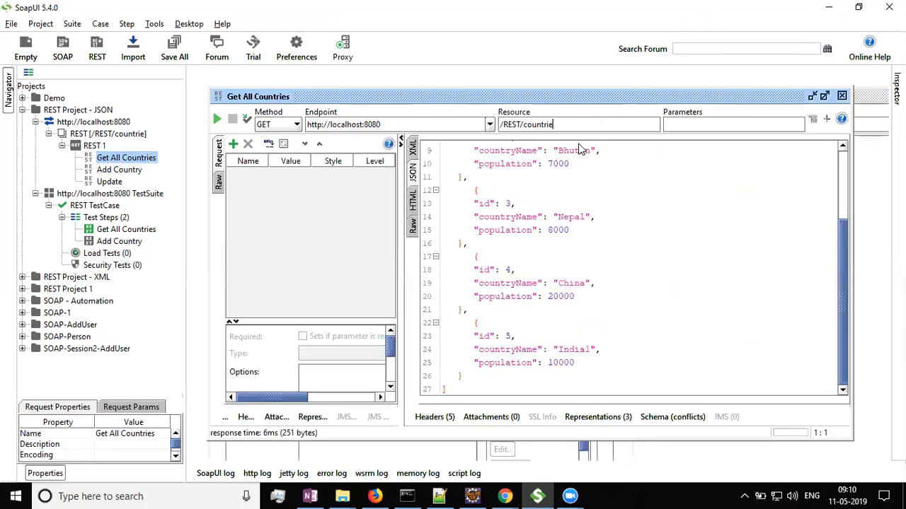
type("y/1")
left_click(217, 119)
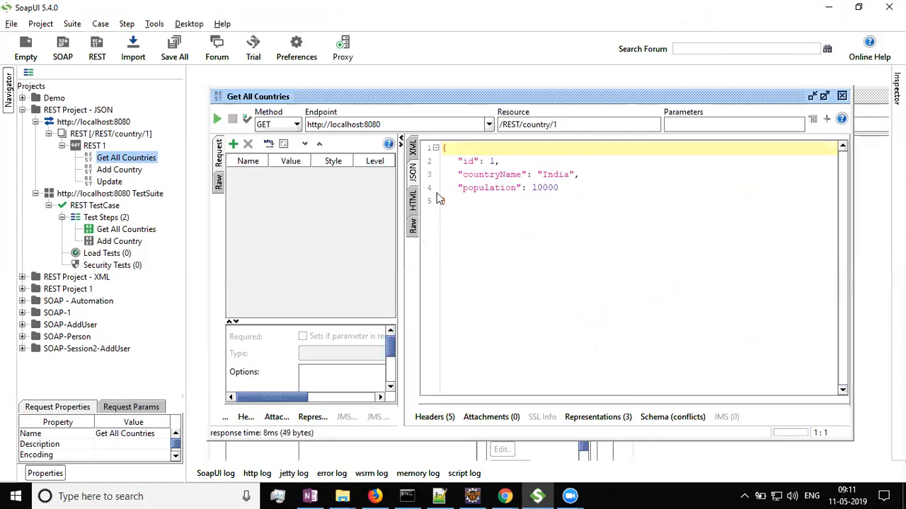
Switch the request method to POST and enlarge the request body area.
left_click_drag(399, 262, 498, 263)
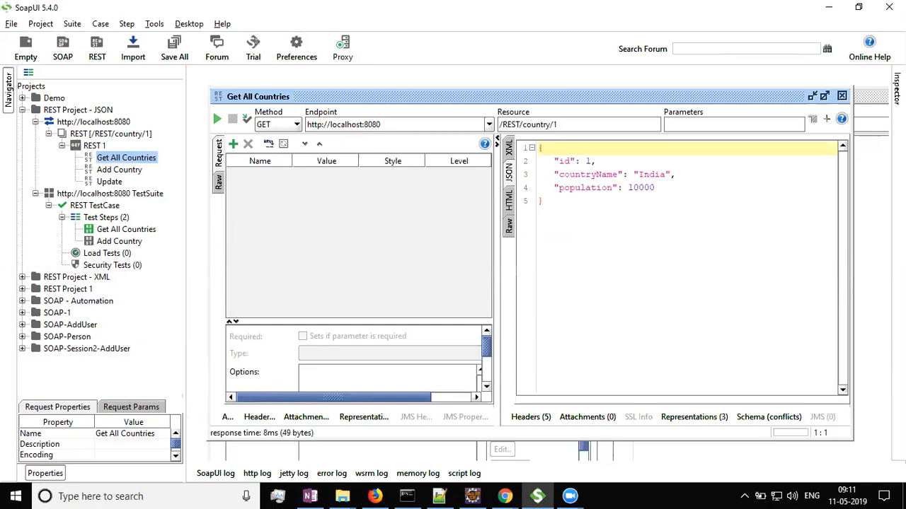
key("alt+Tab")
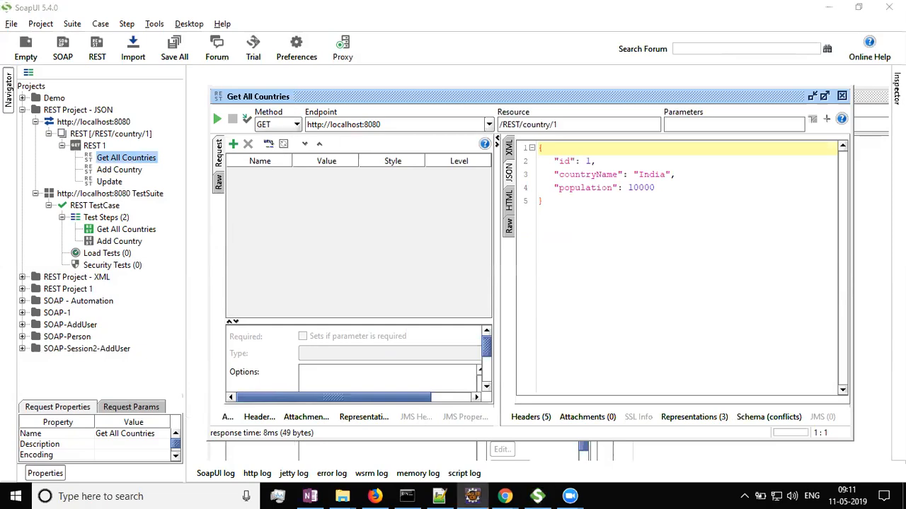
left_click(297, 125)
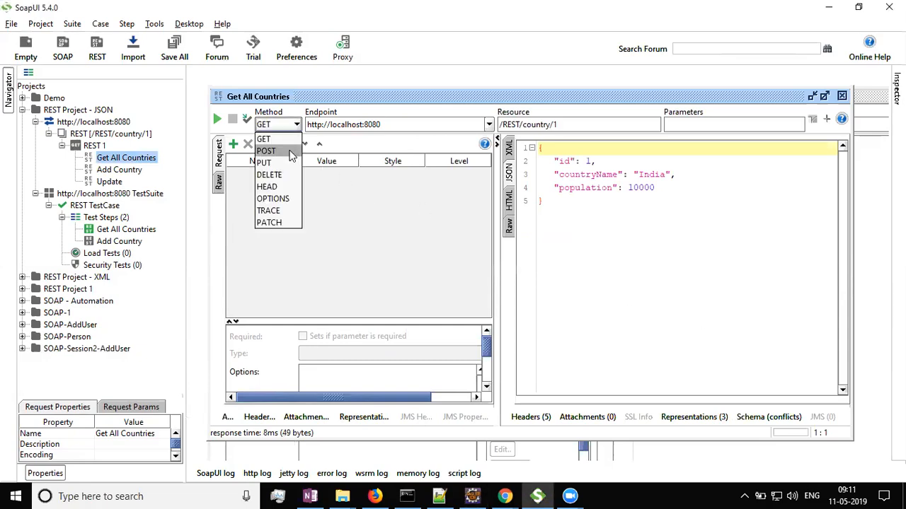
left_click(290, 150)
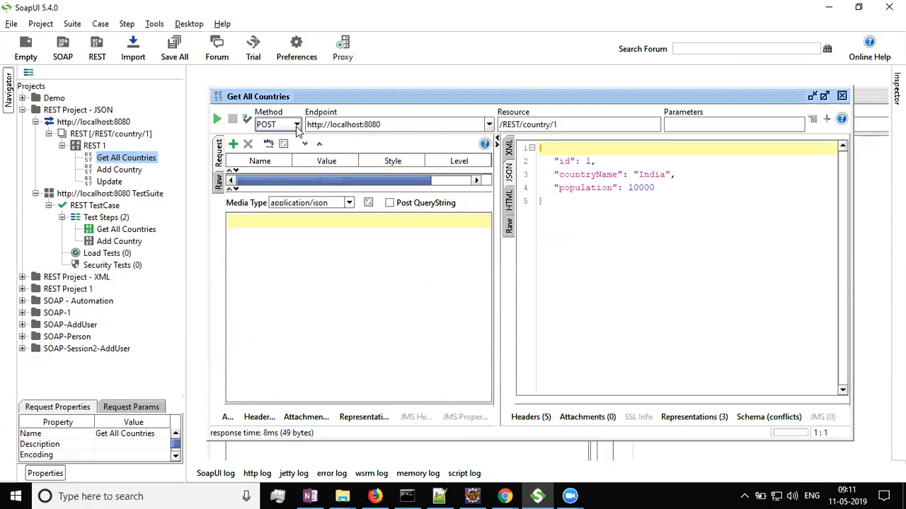
left_click(363, 294)
left_click_drag(345, 194, 340, 249)
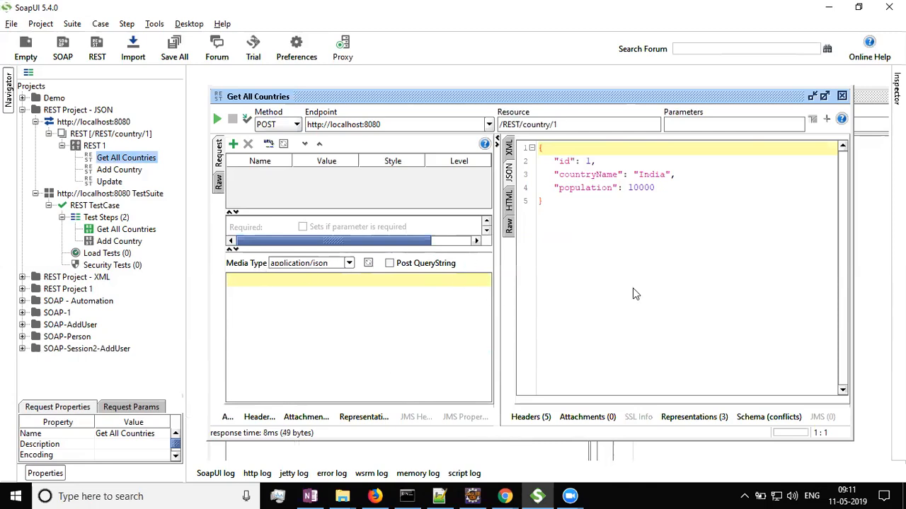
Copy the country 1 JSON response into the POST request body.
left_click_drag(572, 215, 474, 119)
key("ctrl+c")
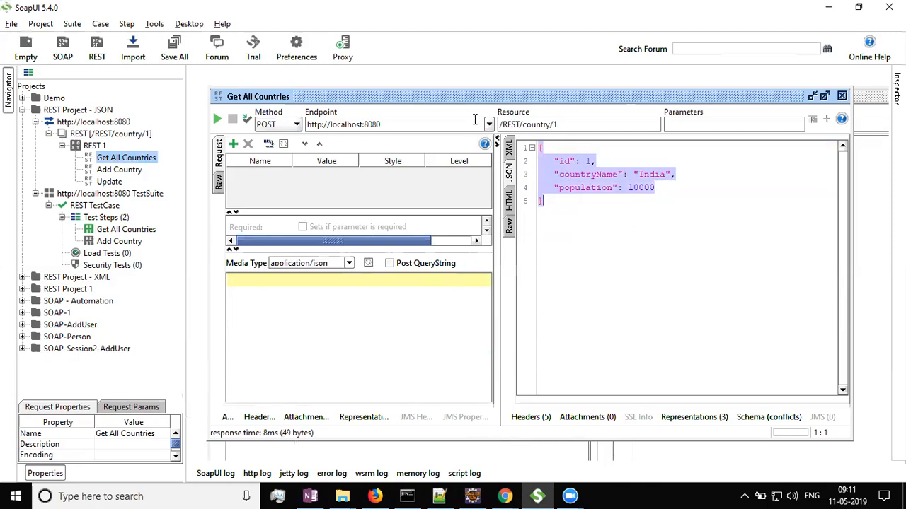
left_click(283, 286)
key("ctrl+v")
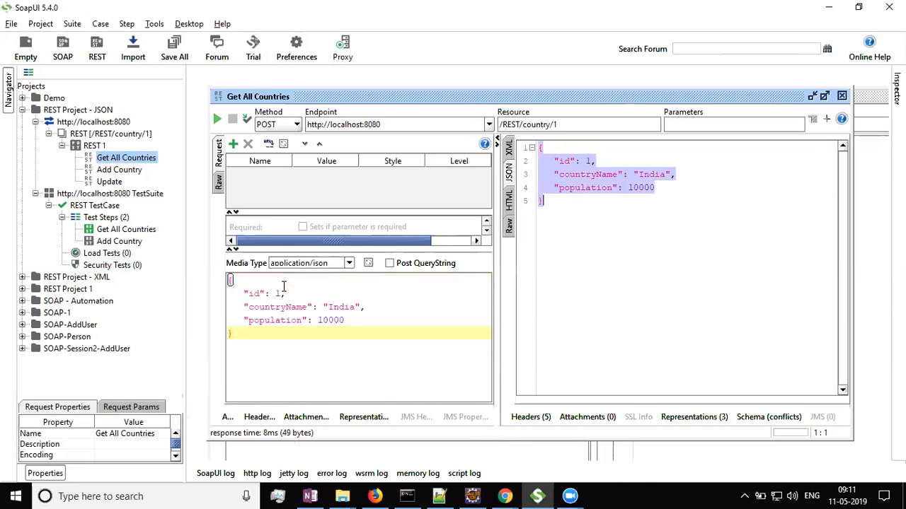
Delete the id field from the request body and set countryName to "USA".
left_click_drag(284, 293, 196, 298)
key("BackSpace")
key("BackSpace")
double_click(343, 294)
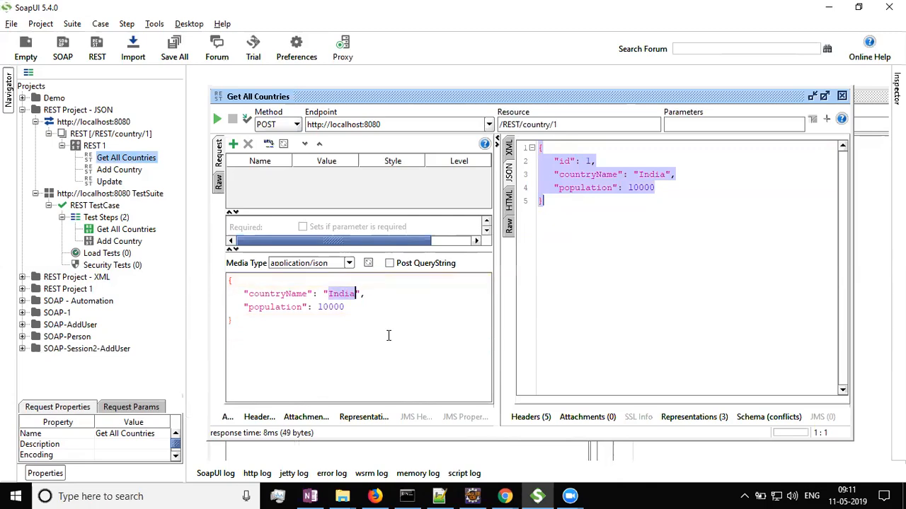
type("USA")
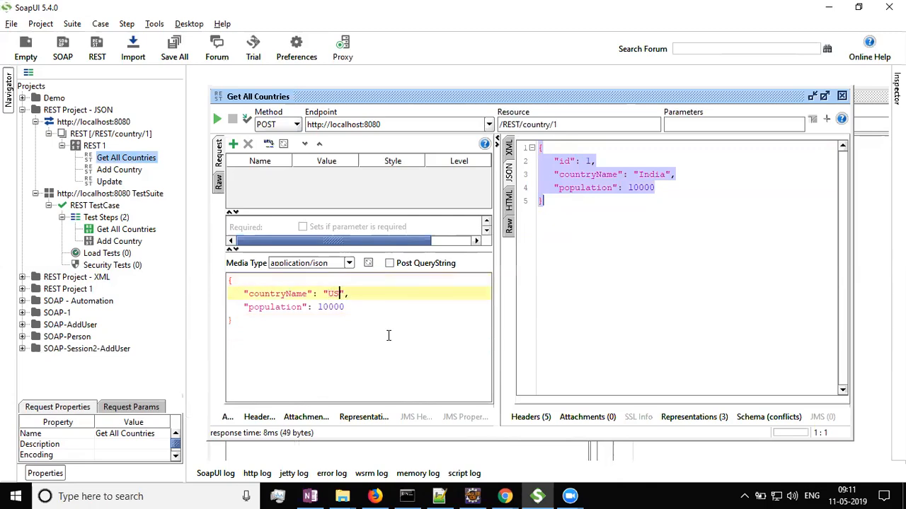
key("Down")
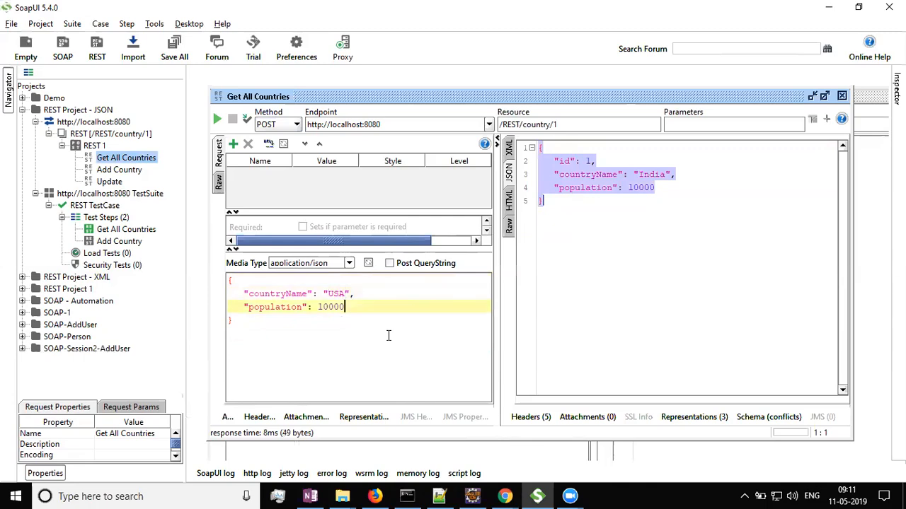
Set the population in the request body to 100000 and change the resource path to /REST/countries.
type("0")
left_click_drag(409, 125, 304, 124)
left_click(605, 128)
key("BackSpace")
key("BackSpace")
key("BackSpace")
type("ies")
left_click(586, 214)
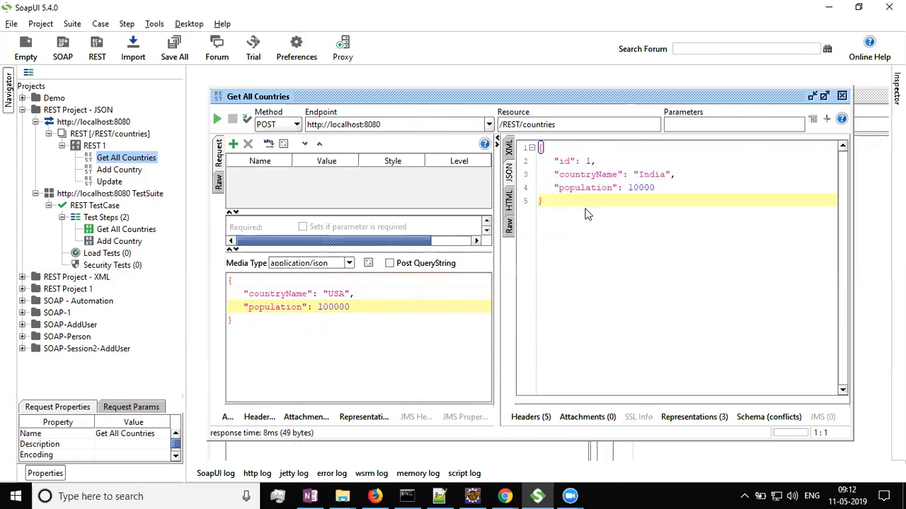
Change the countryName value to "USA100" and send the POST request.
double_click(336, 293)
type("USA100")
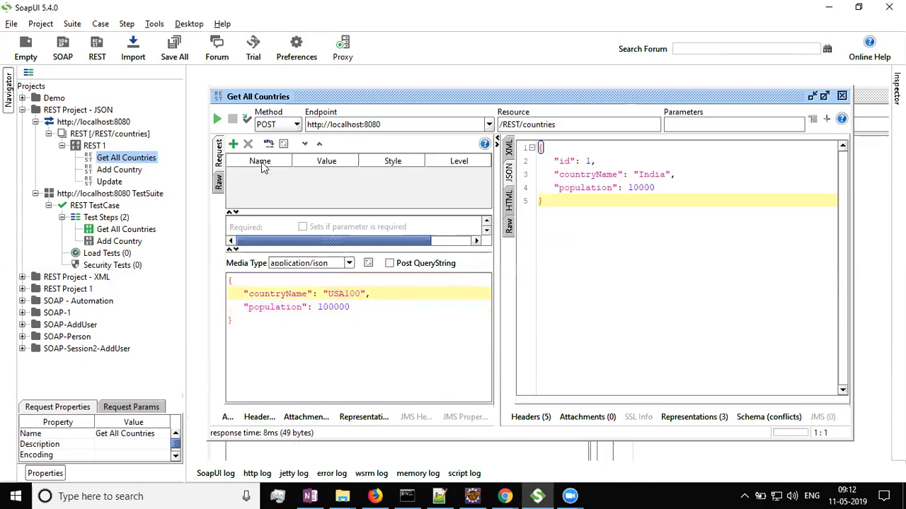
left_click(219, 121)
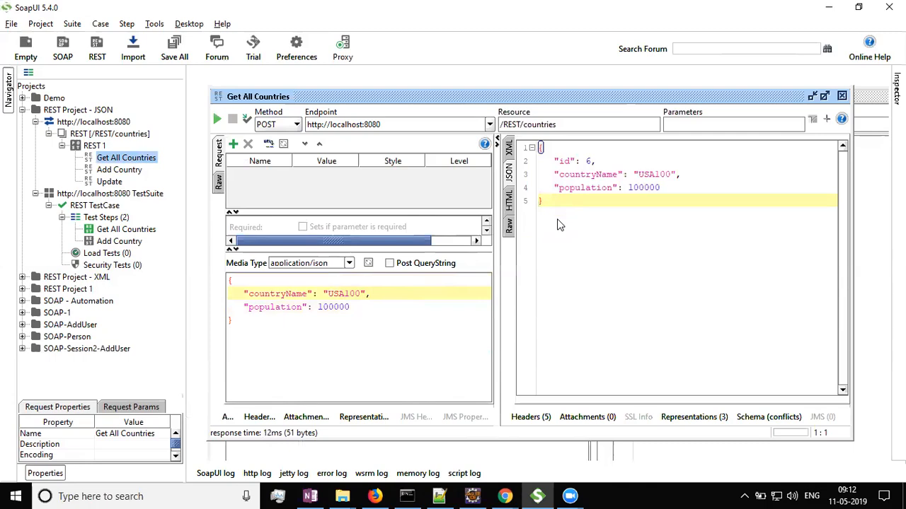
Examine the id, countryName and population of the country returned in the response.
left_click_drag(542, 148, 553, 202)
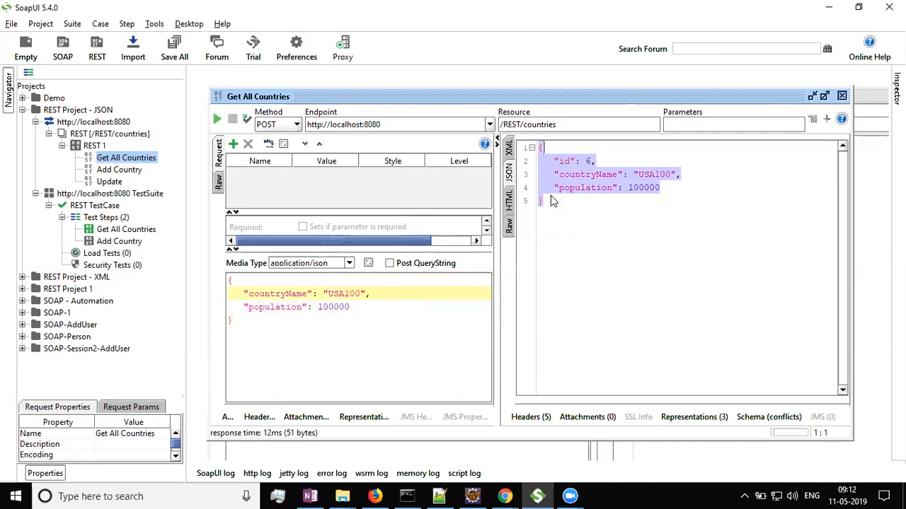
left_click(609, 160)
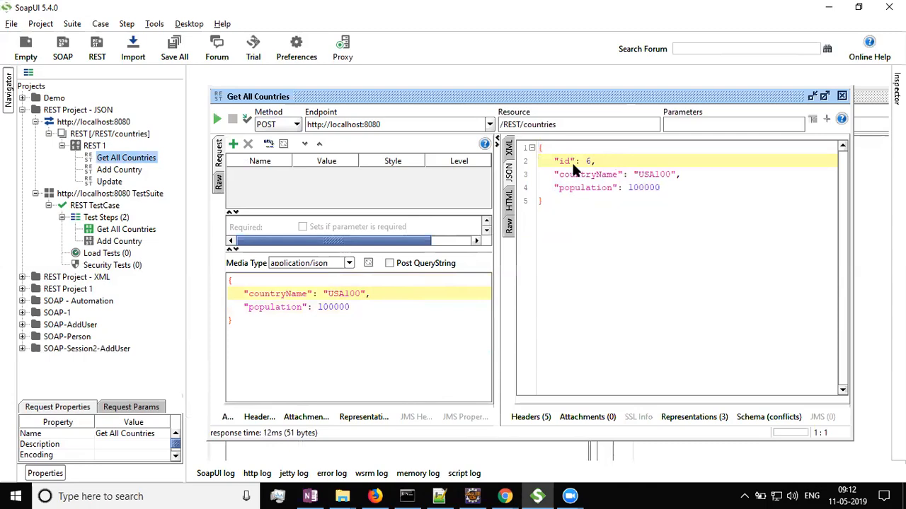
left_click_drag(573, 163, 536, 163)
left_click(635, 203)
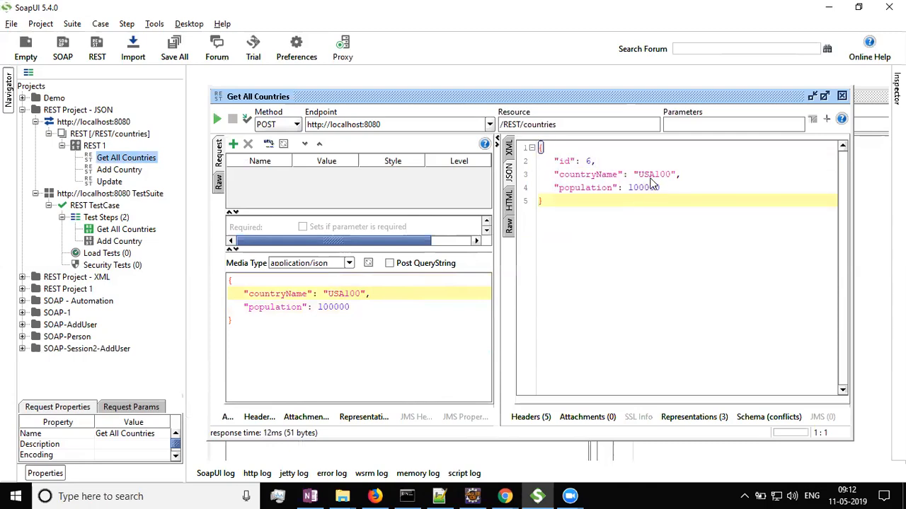
double_click(653, 175)
double_click(637, 188)
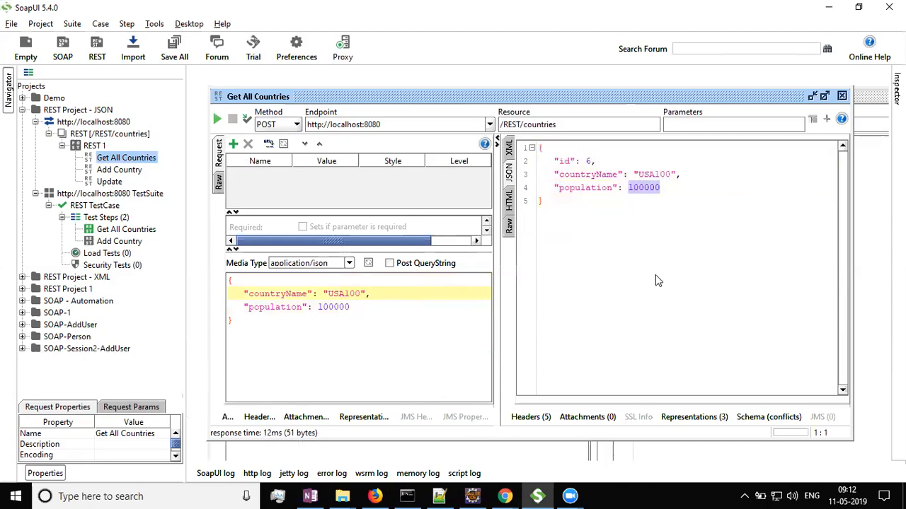
Switch the method to GET, send the request, and locate the newly added country in the returned list.
left_click(138, 160)
left_click(271, 125)
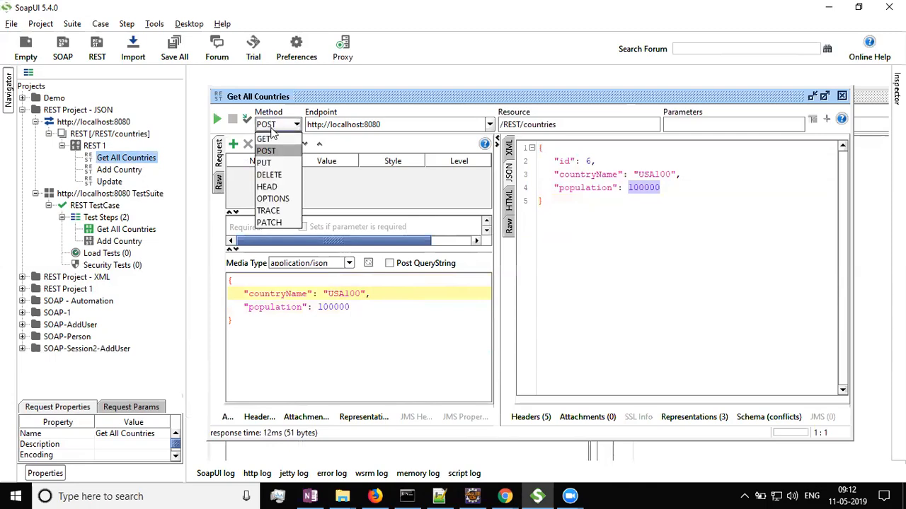
left_click(268, 139)
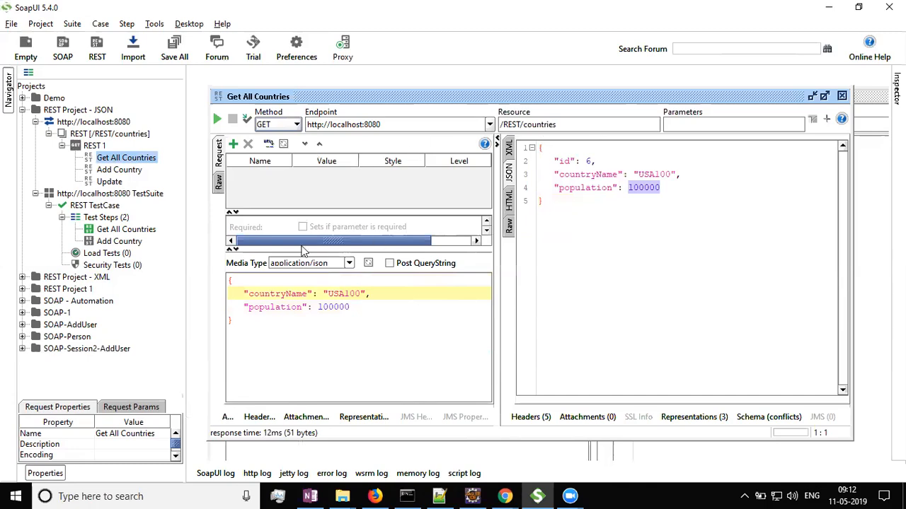
left_click(218, 120)
scroll(608, 253, "down", 3)
scroll(609, 254, "down", 2)
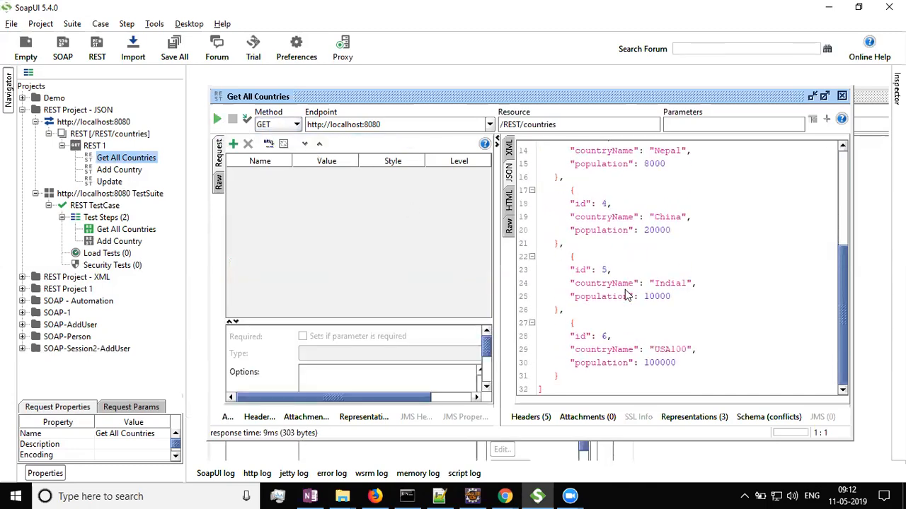
left_click_drag(571, 323, 562, 382)
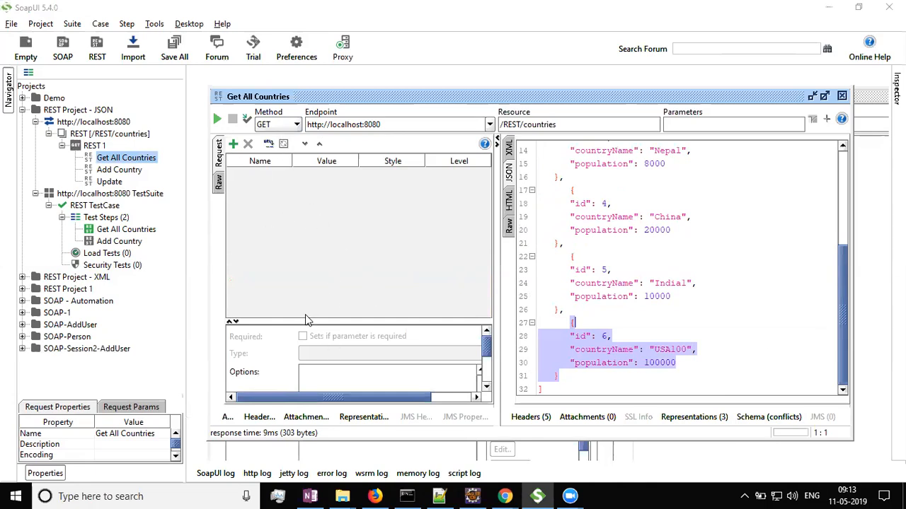
Switch the method back to POST and review the request's endpoint, resource, application/json media type and body.
left_click_drag(310, 320, 306, 282)
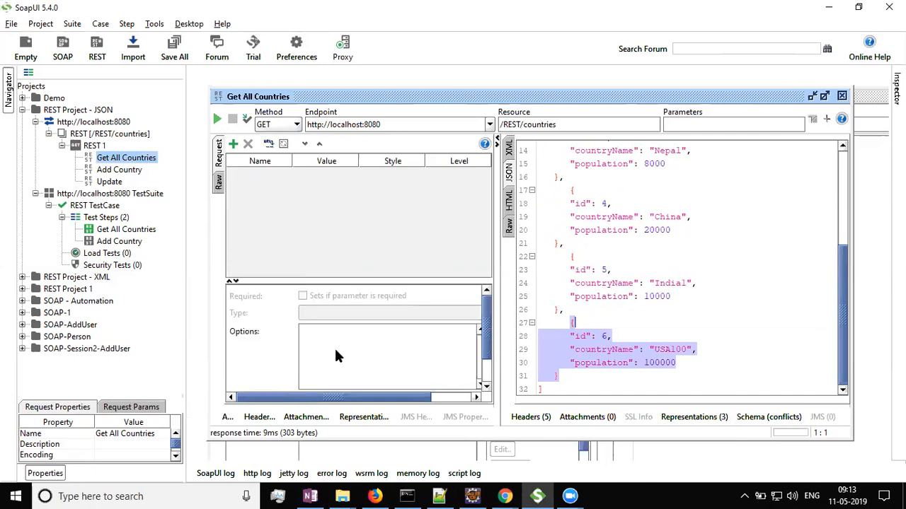
left_click(269, 125)
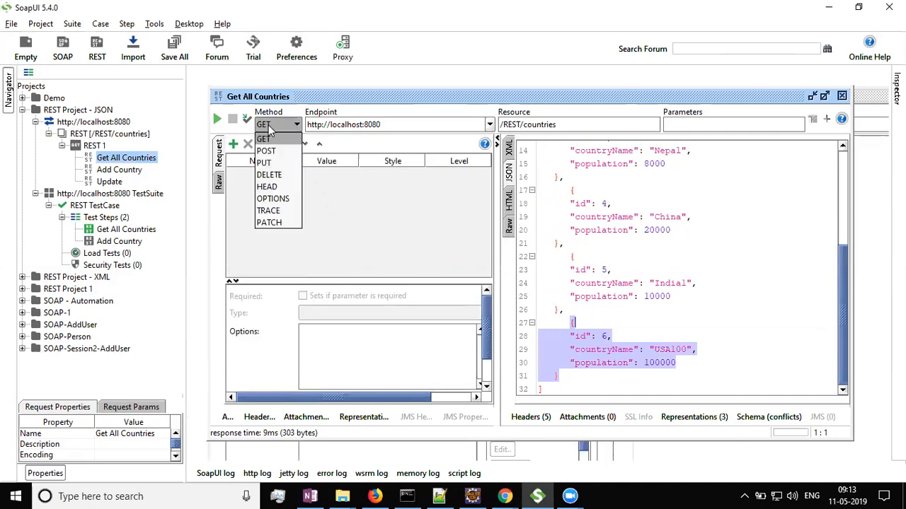
left_click(269, 147)
left_click(293, 359)
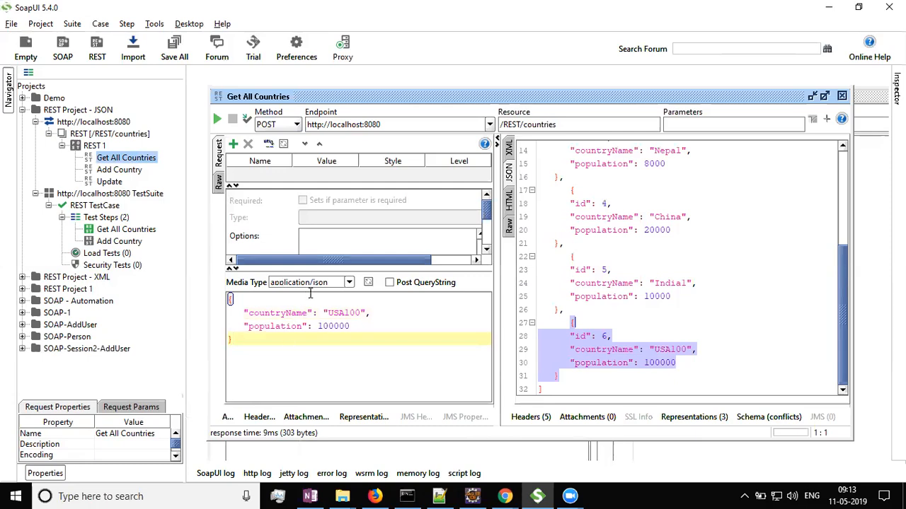
left_click(350, 283)
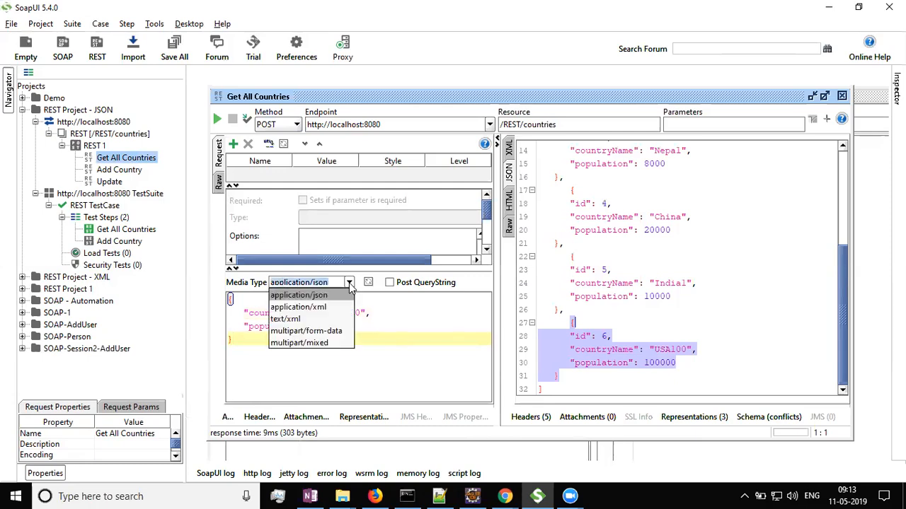
left_click(350, 286)
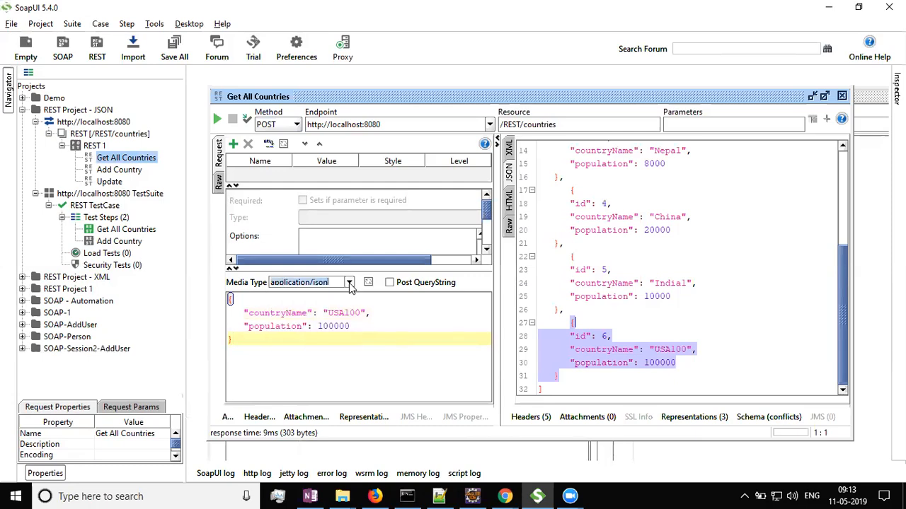
left_click(330, 324)
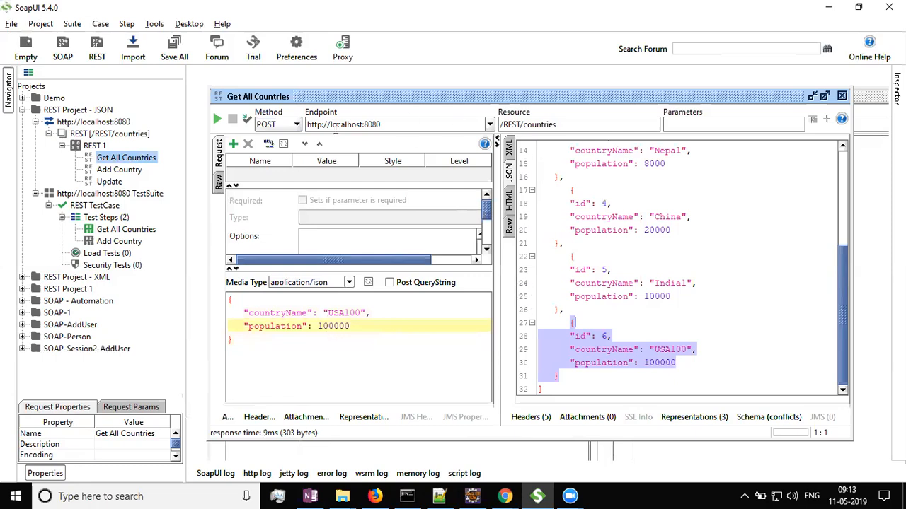
left_click_drag(418, 126, 217, 120)
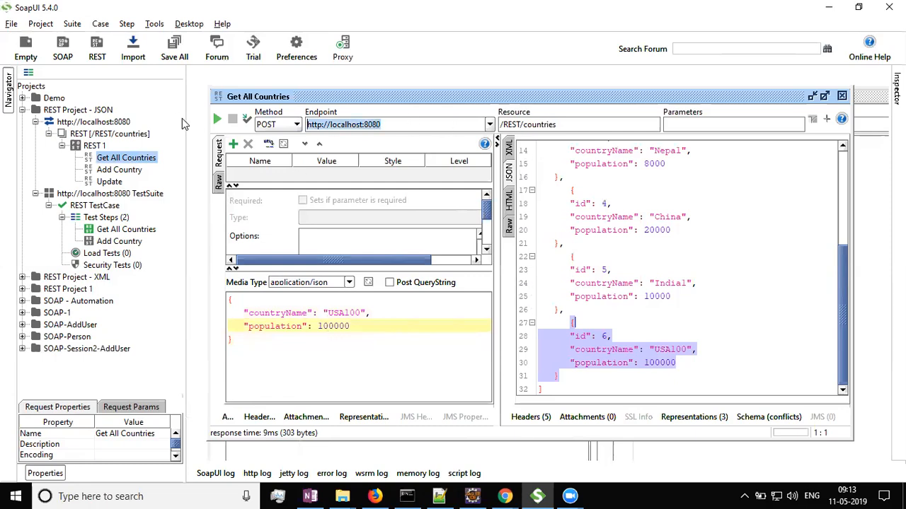
left_click(559, 124)
left_click_drag(559, 125, 484, 122)
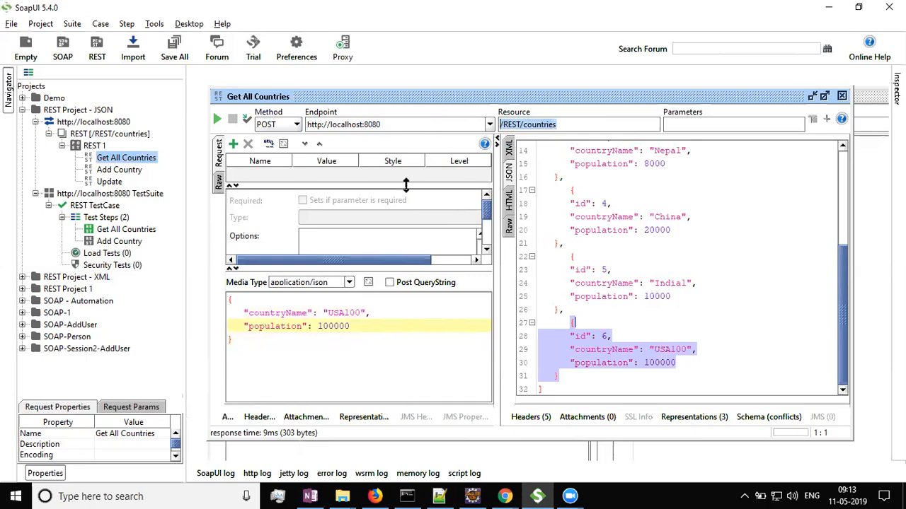
left_click(251, 342)
left_click_drag(242, 347, 200, 290)
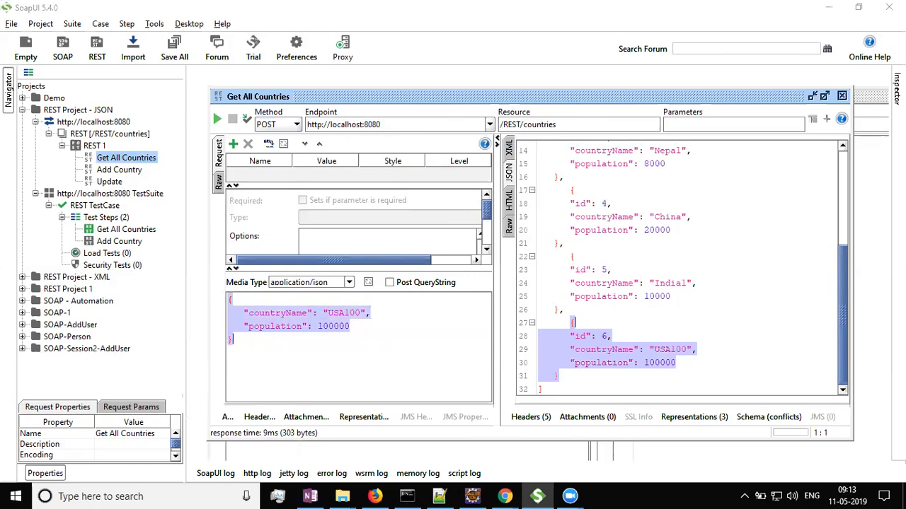
left_click(633, 246)
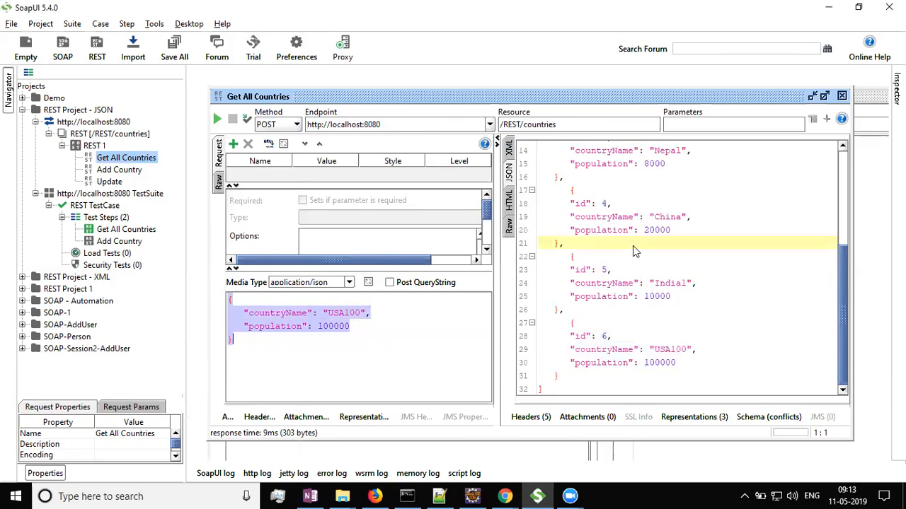
key("alt+Tab")
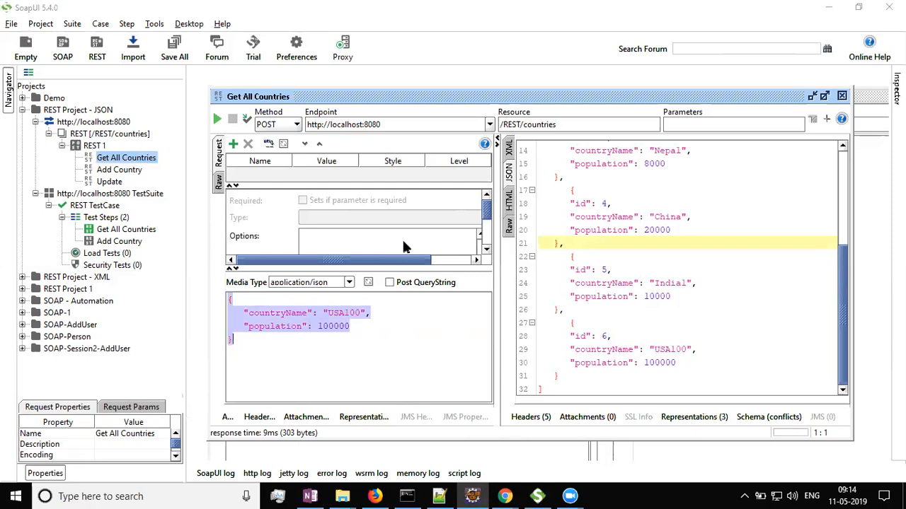
scroll(587, 219, "up", 2)
scroll(602, 240, "down", 2)
scroll(520, 145, "up", 5)
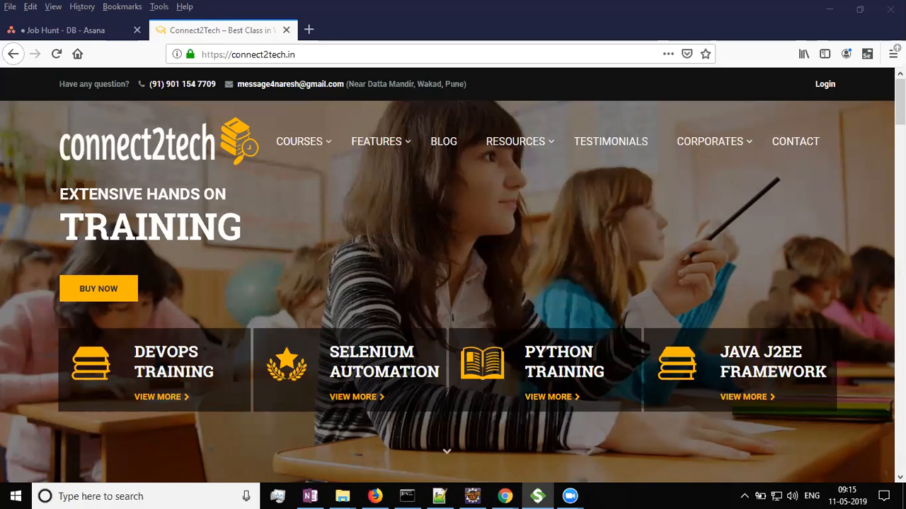
key("alt+Tab")
key("alt+Tab")
key("alt+Tab")
key("alt+shift+Tab")
key("alt+Tab")
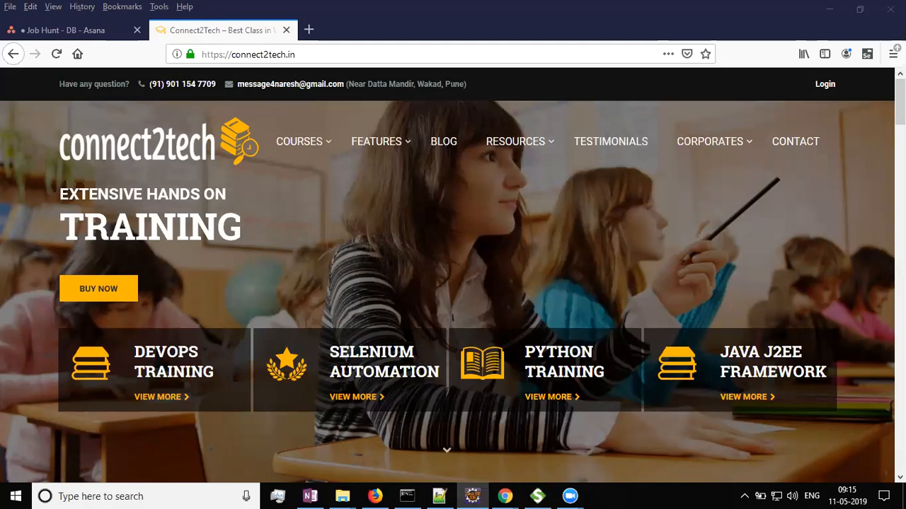
key("alt+Tab")
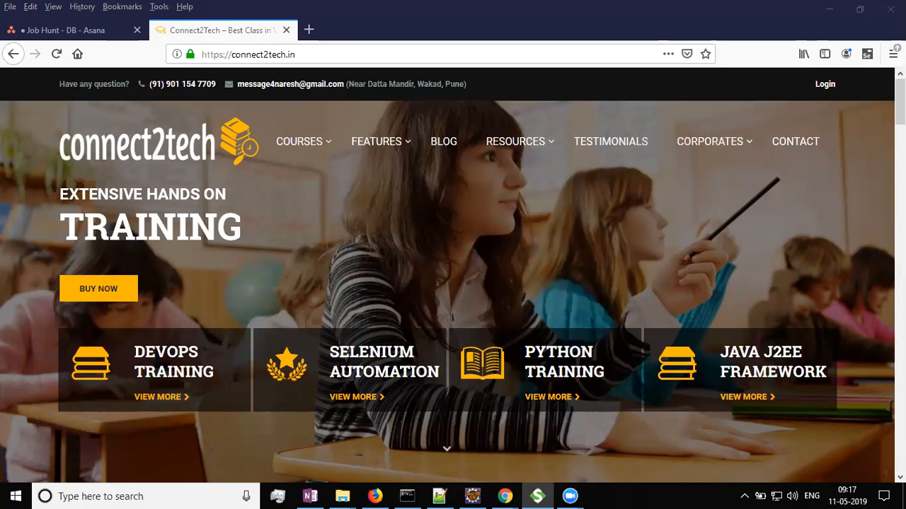
left_click_drag(905, 75, 495, 75)
double_click(494, 76)
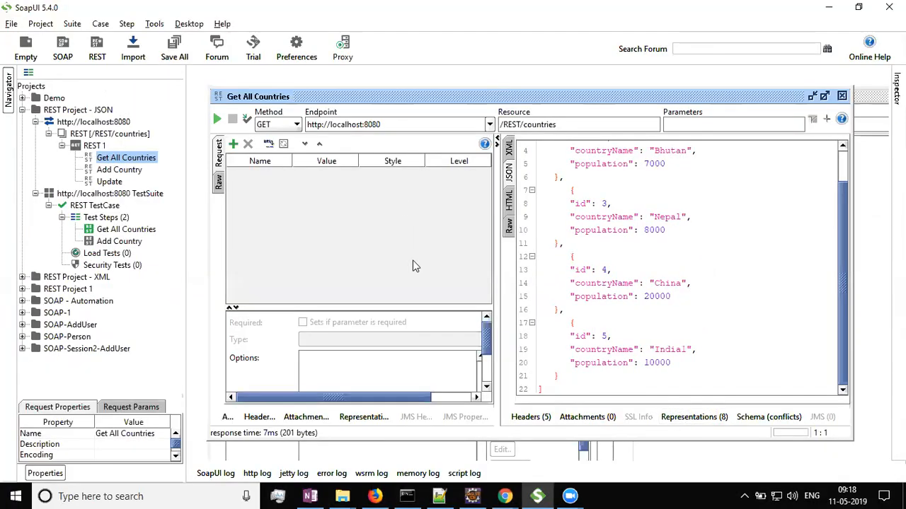
Reopen the Get All Countries request and send it to list all countries.
double_click(131, 163)
left_click(217, 119)
left_click(608, 181)
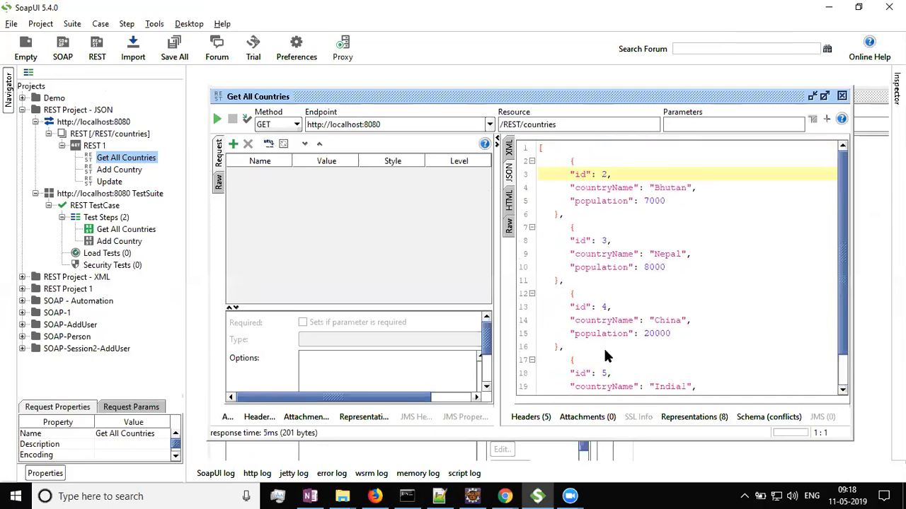
scroll(603, 350, "down", 1)
scroll(604, 349, "up", 1)
scroll(715, 274, "down", 1)
scroll(716, 279, "up", 1)
Set the method to DELETE with resource /REST/country/3, send the request, and view the raw response.
left_click(292, 128)
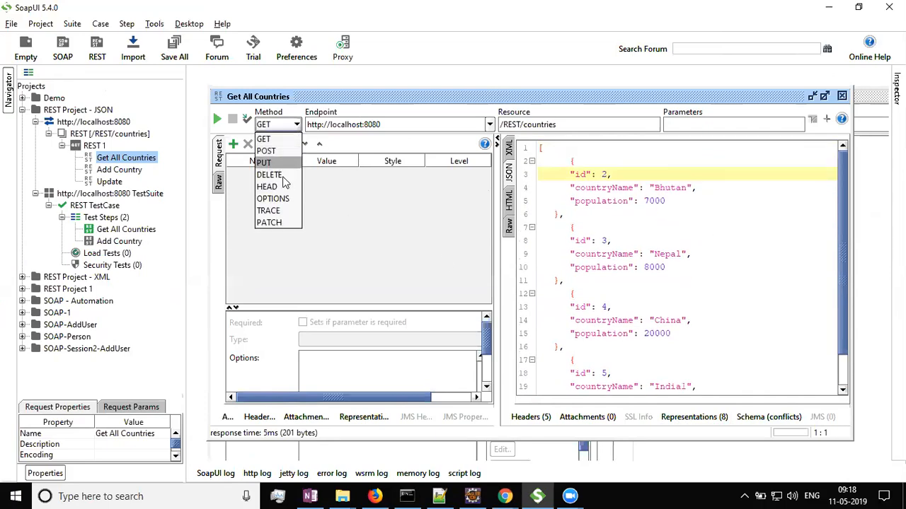
left_click(270, 175)
left_click(593, 126)
key("BackSpace")
key("BackSpace")
key("BackSpace")
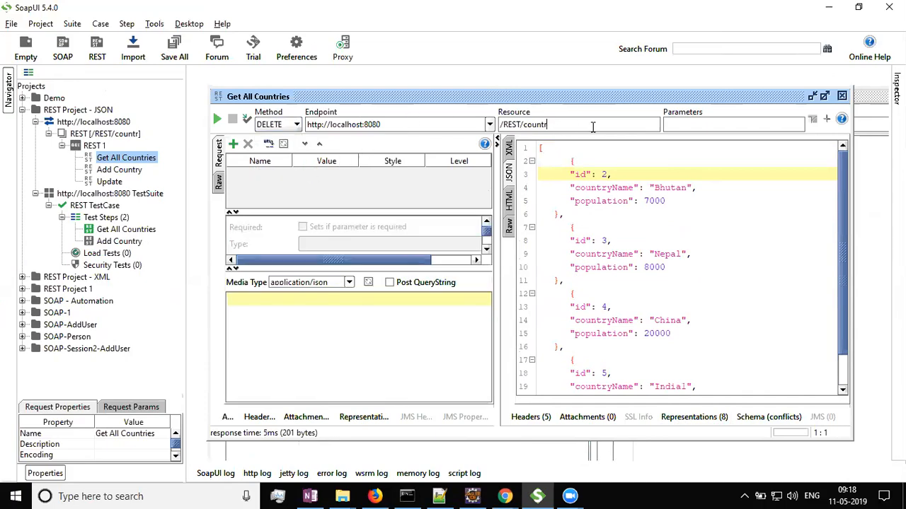
type("y/3")
left_click(217, 120)
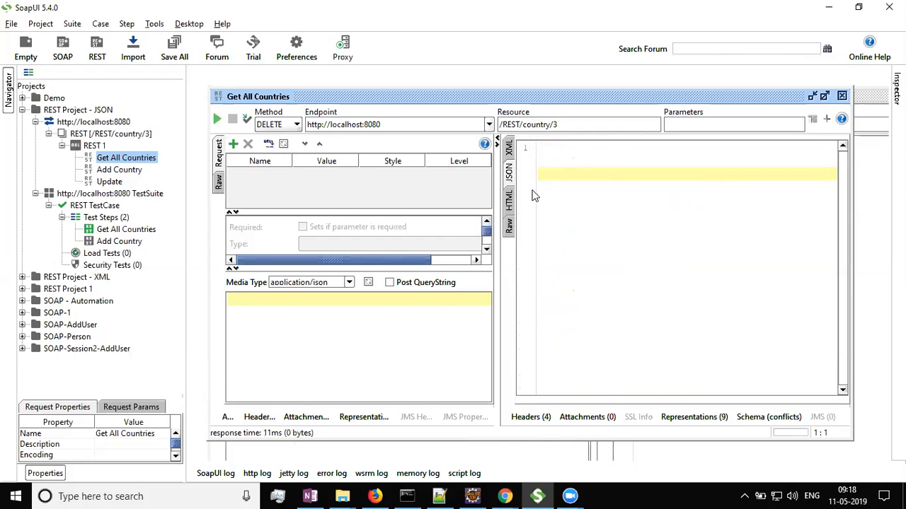
left_click(510, 226)
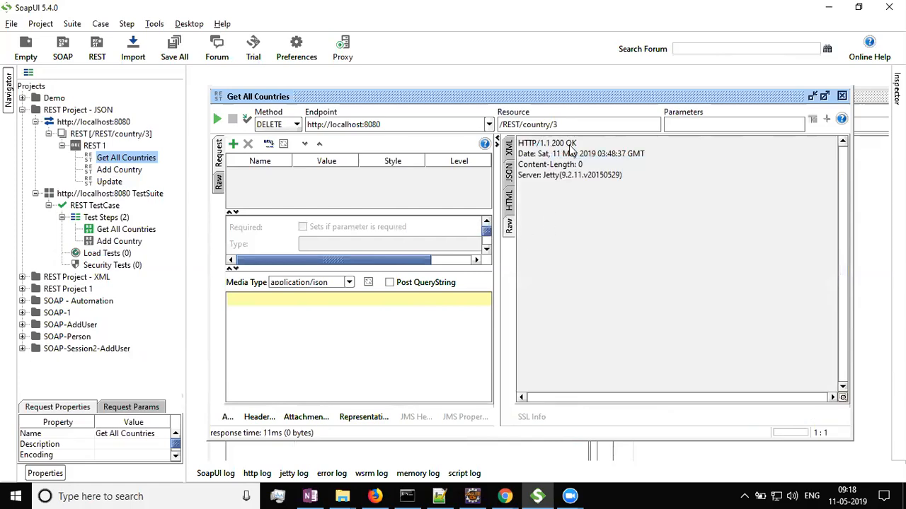
Switch back to GET with resource /REST/countries, send the request, and view the JSON response.
left_click(122, 160)
left_click(295, 125)
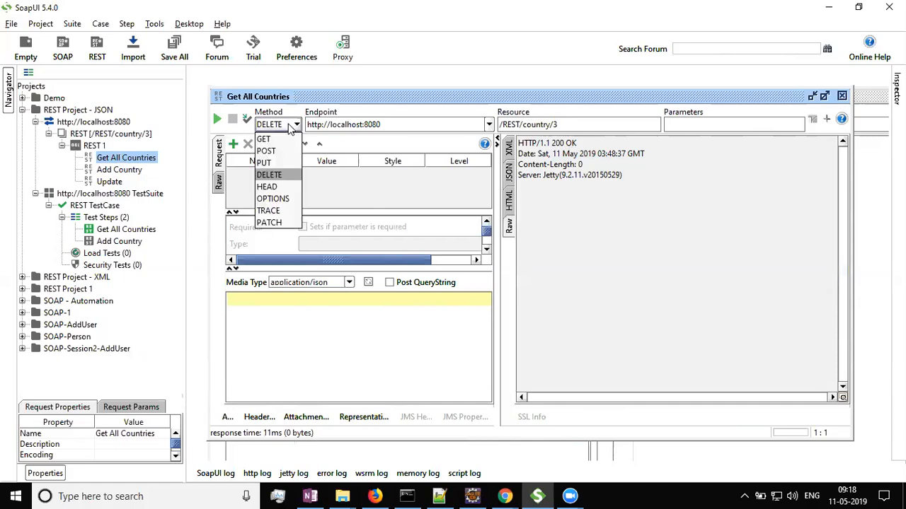
left_click(270, 141)
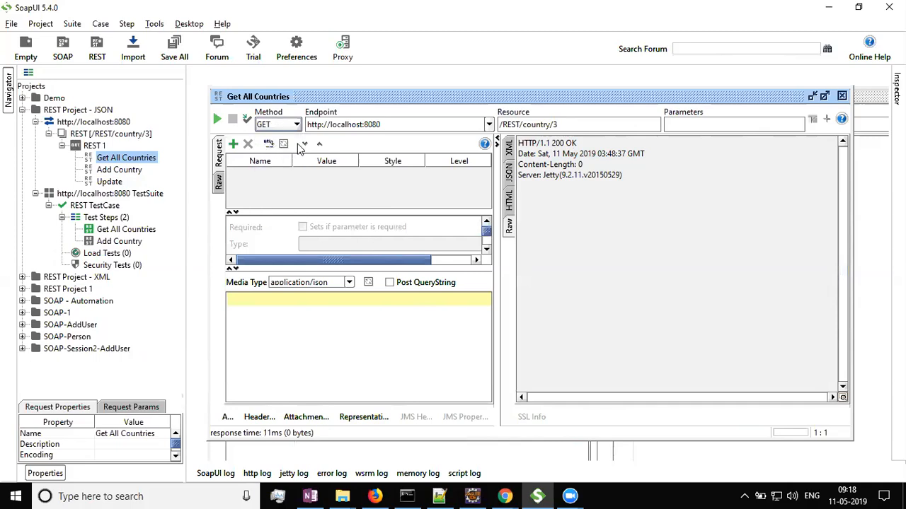
left_click(603, 125)
key("BackSpace")
key("BackSpace")
key("BackSpace")
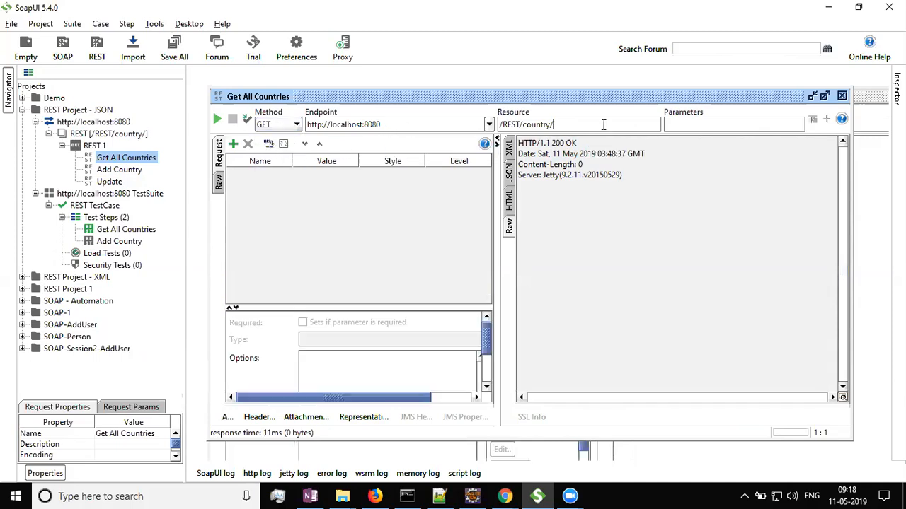
type("ies")
left_click(217, 122)
left_click(509, 175)
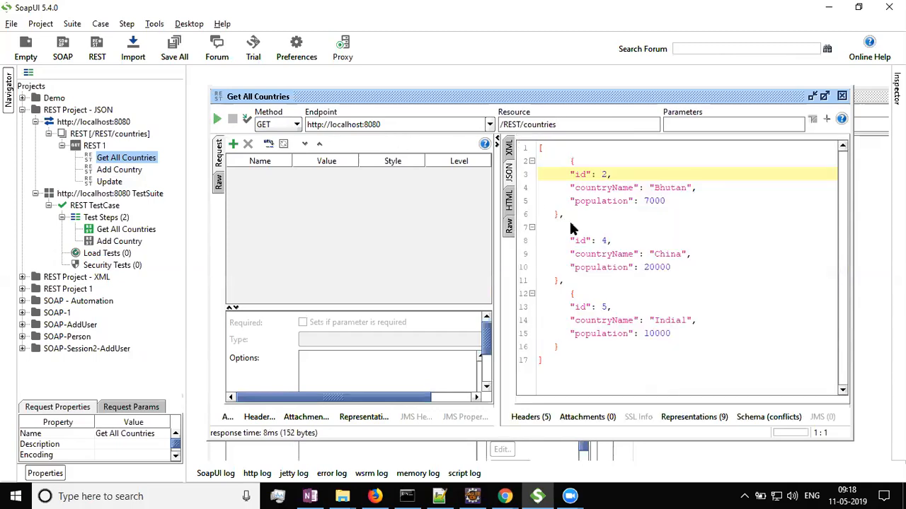
Set the request method to DELETE and the resource to /REST/country/2.
left_click_drag(546, 362, 515, 144)
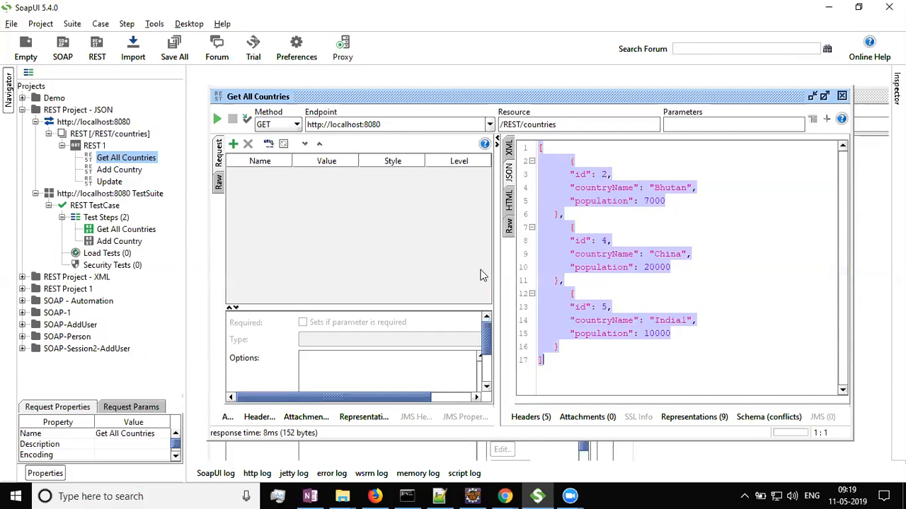
left_click(277, 124)
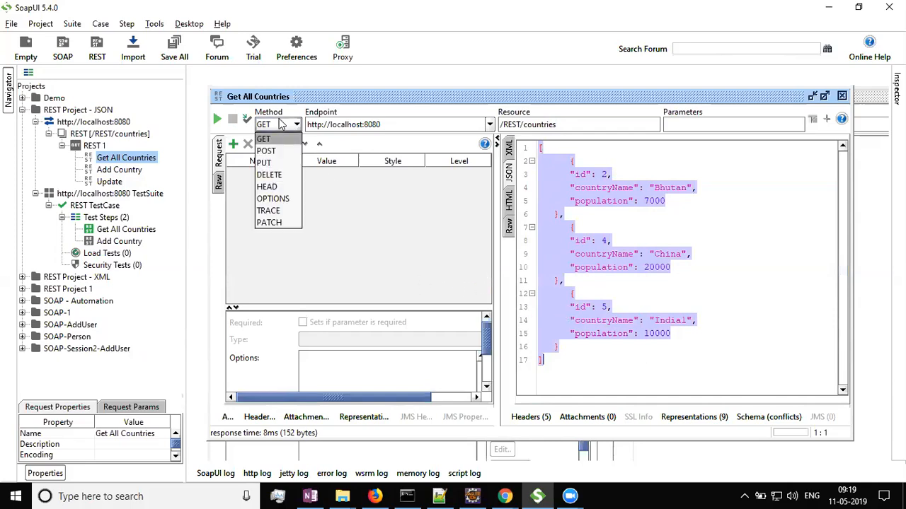
left_click(269, 174)
left_click(577, 122)
key("BackSpace")
key("BackSpace")
key("BackSpace")
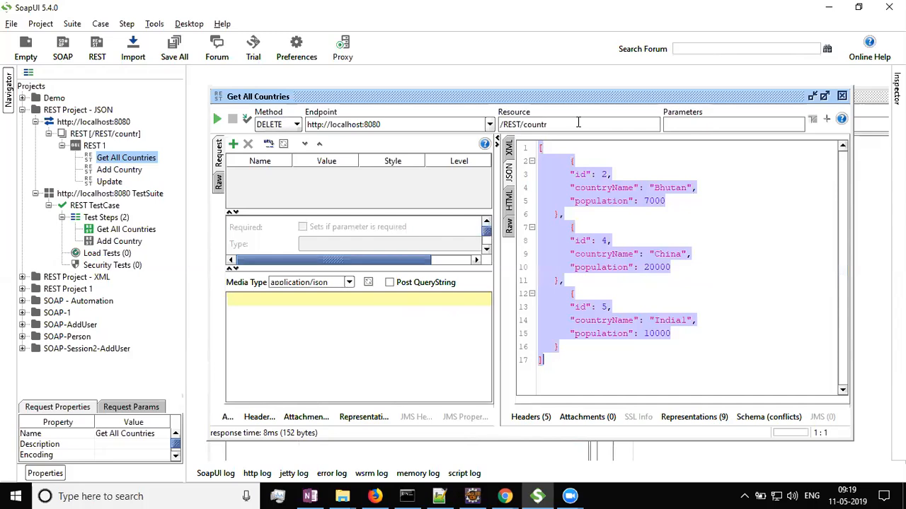
type("y/2")
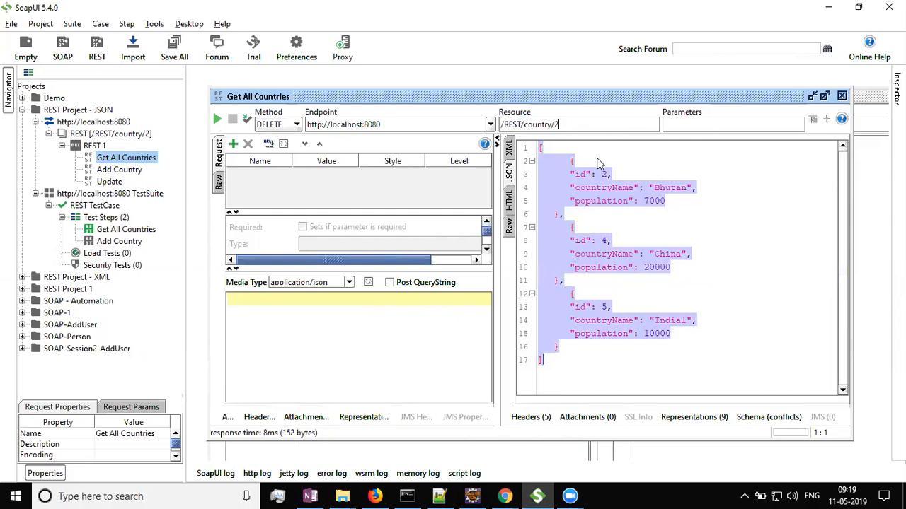
left_click_drag(558, 124, 499, 125)
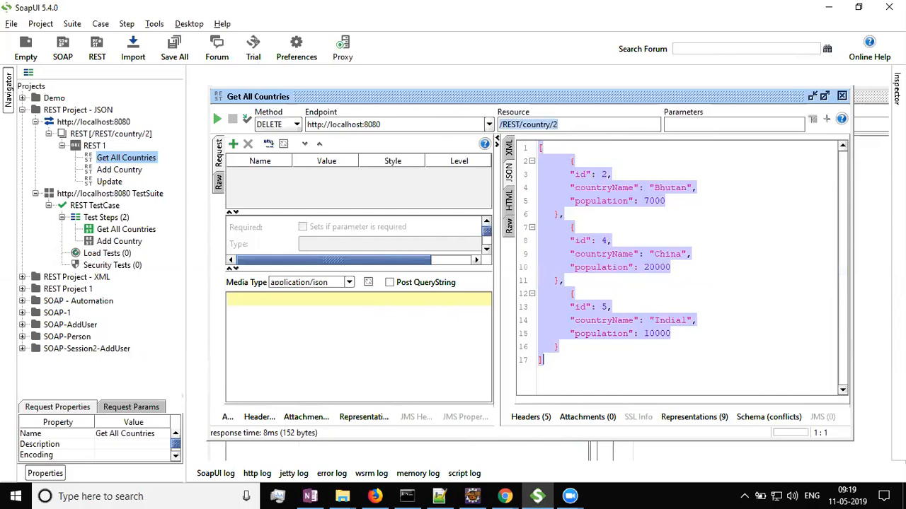
key("alt+Tab")
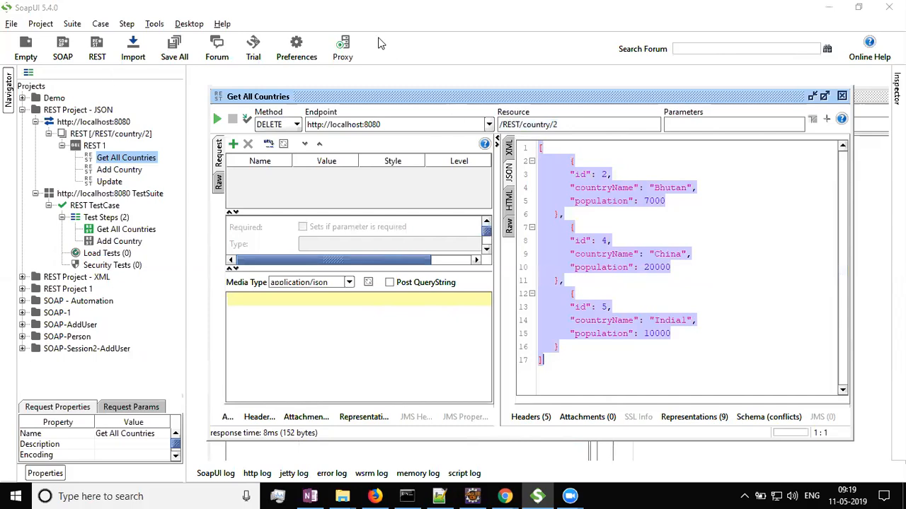
left_click(367, 15)
key("alt+Tab")
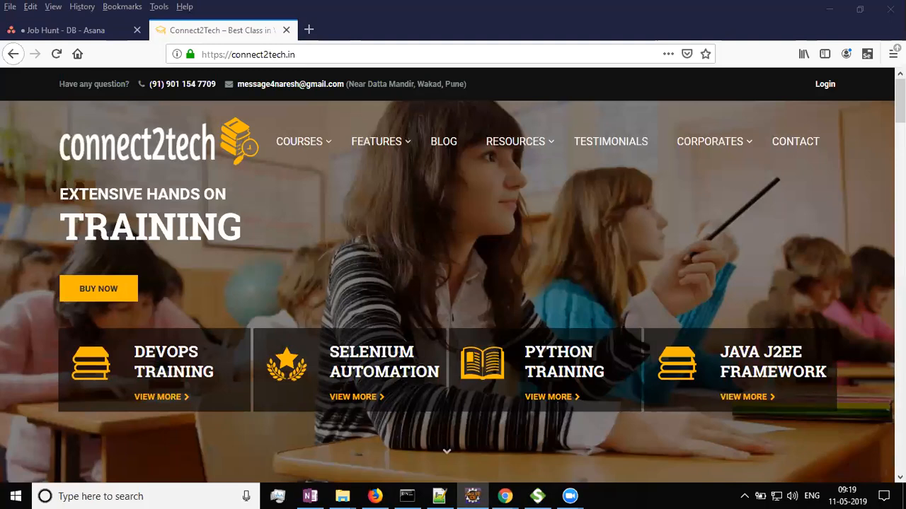
key("alt+Tab")
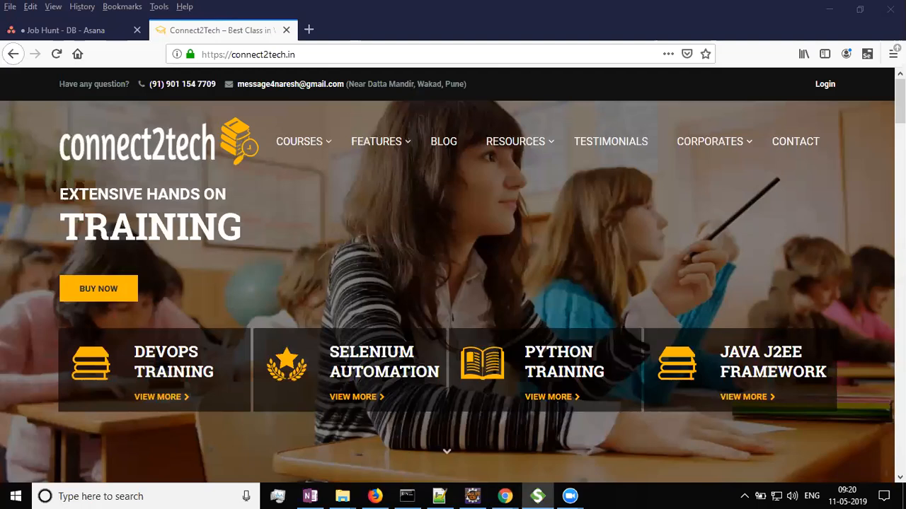
key("alt+Tab")
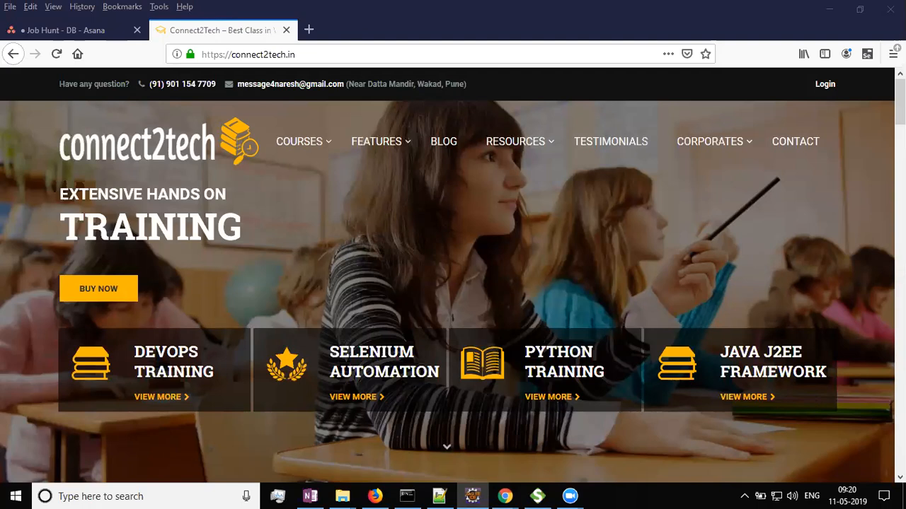
key("alt+Tab")
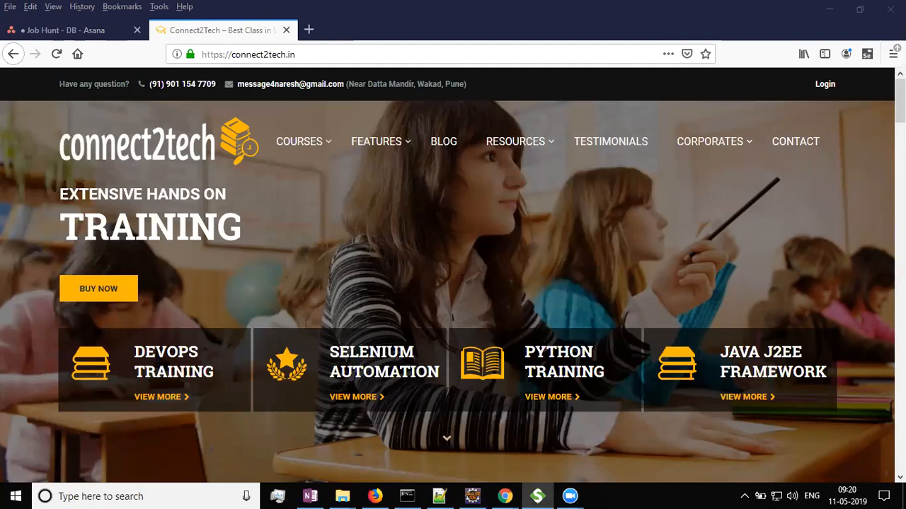
key("alt+Tab")
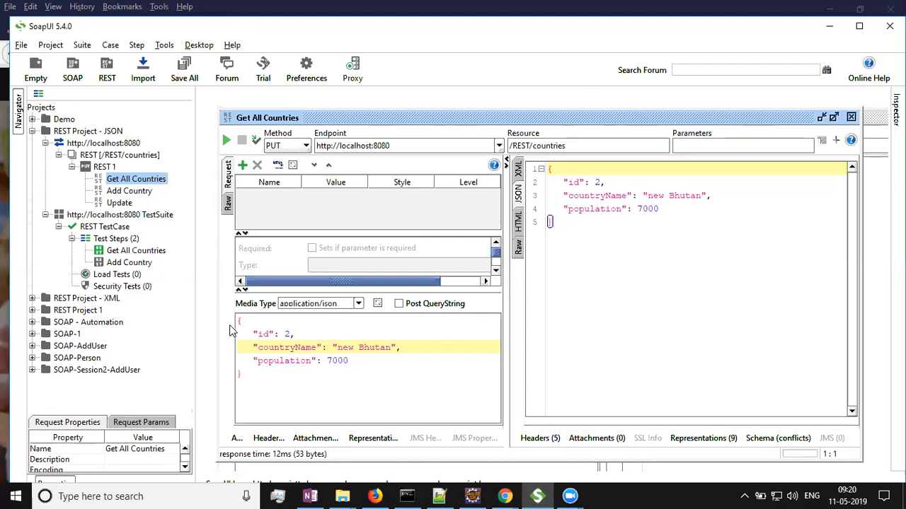
Switch the method to GET with resource /REST/country/2 and send the request.
left_click(586, 246)
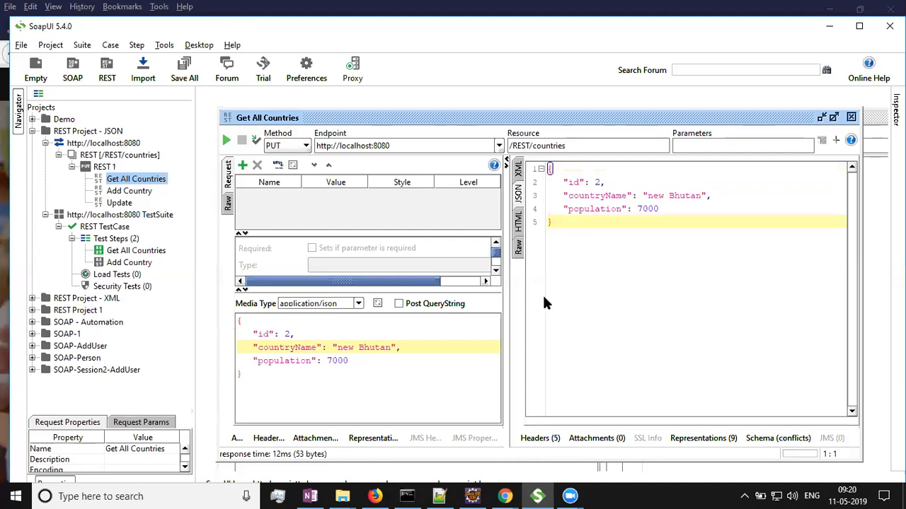
left_click(276, 145)
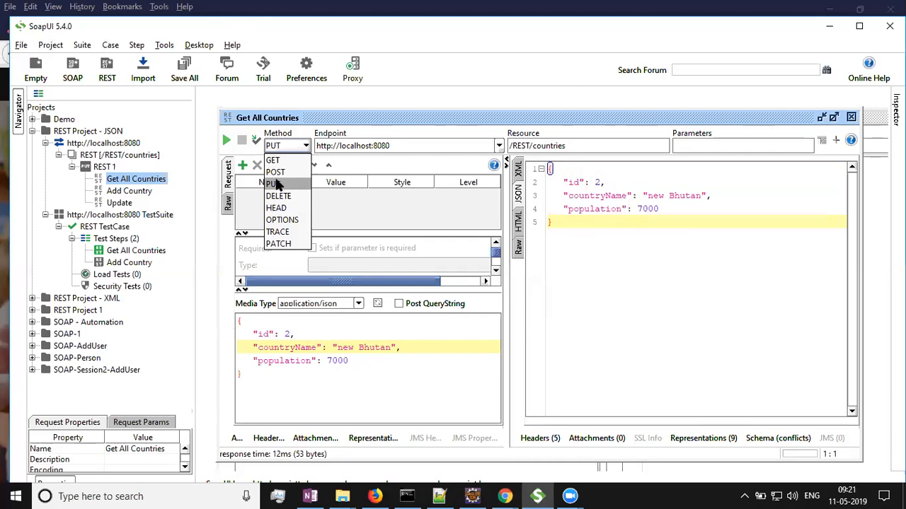
left_click(154, 180)
left_click(305, 145)
left_click(276, 160)
left_click(593, 146)
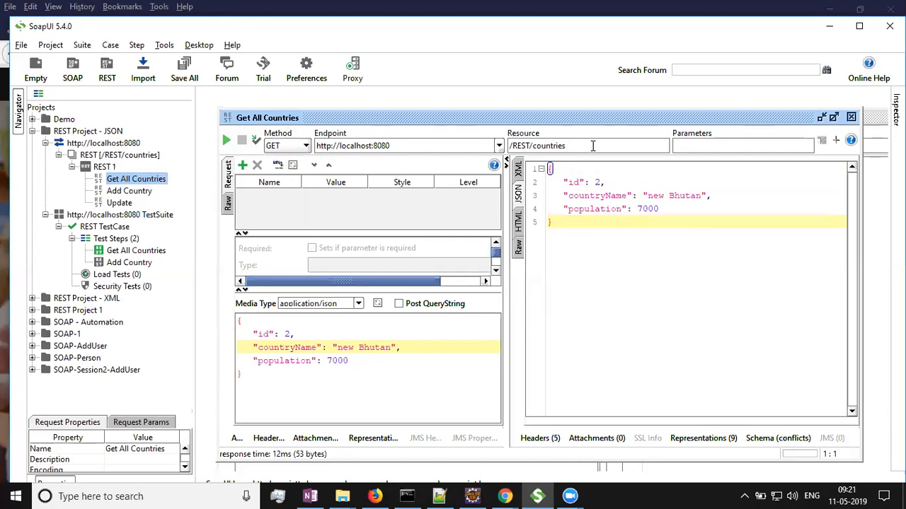
key("BackSpace")
key("BackSpace")
key("BackSpace")
type("y/2")
left_click(227, 141)
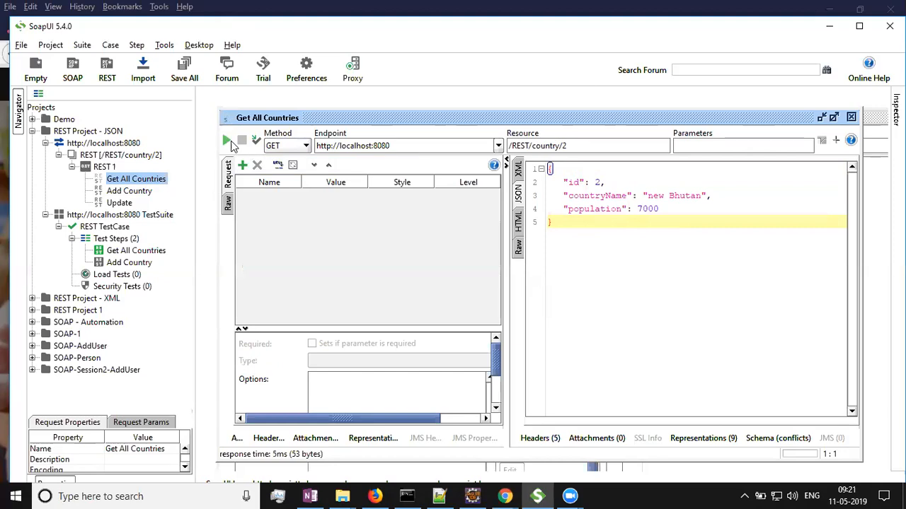
Switch the request method to PUT for the /REST/country/2 resource.
left_click(623, 204)
left_click_drag(578, 183, 550, 211)
left_click(675, 212)
left_click(614, 238)
left_click(302, 147)
left_click(277, 184)
Edit the JSON body so countryName is "Updating Bhutan" and population is 75000.
left_click(275, 374)
key("ctrl+a")
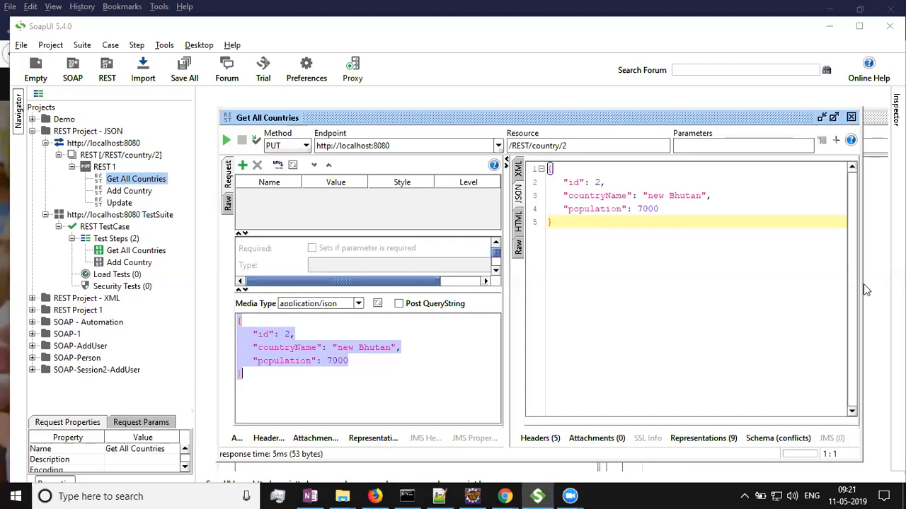
left_click(286, 361)
double_click(285, 335)
left_click(334, 347)
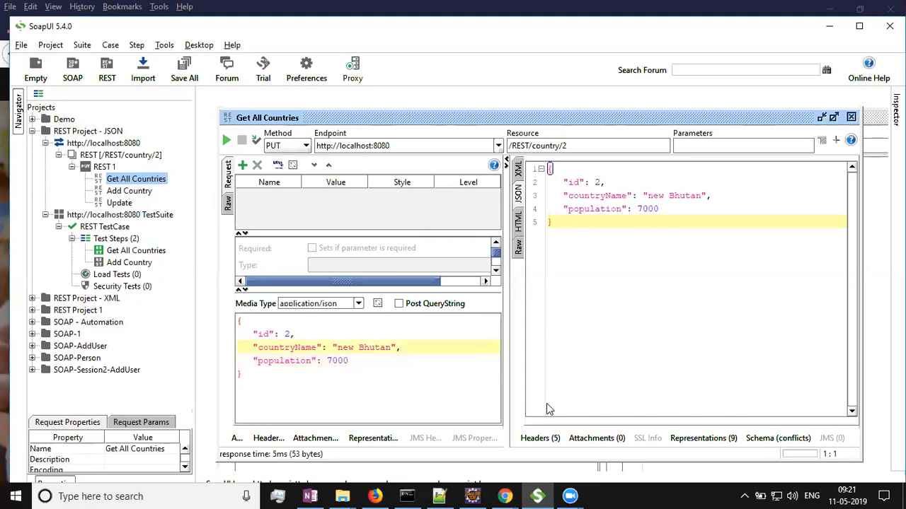
key("ctrl+shift+Right")
key("ctrl+shift+Right")
type("Updating Bhutan")
left_click(356, 360)
key("BackSpace")
key("BackSpace")
key("BackSpace")
key("BackSpace")
type("75000")
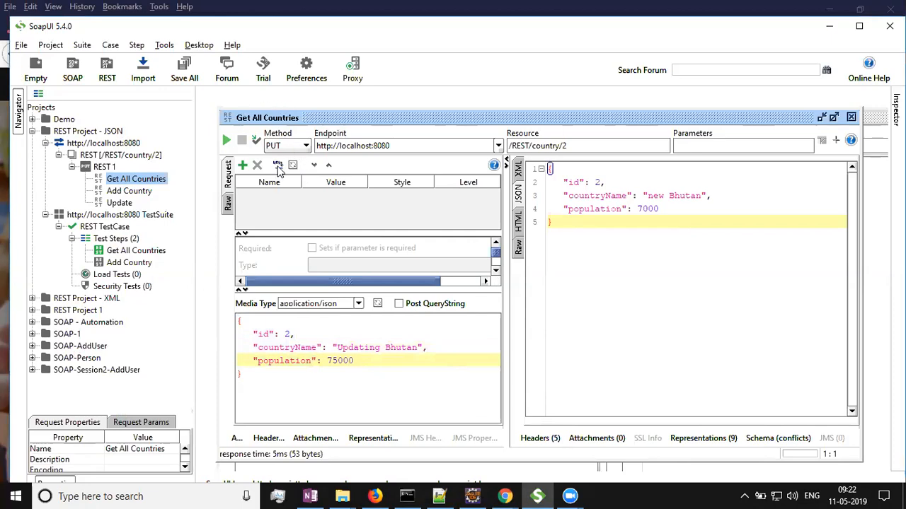
Change the resource to /REST/countries and send the PUT request.
left_click(578, 150)
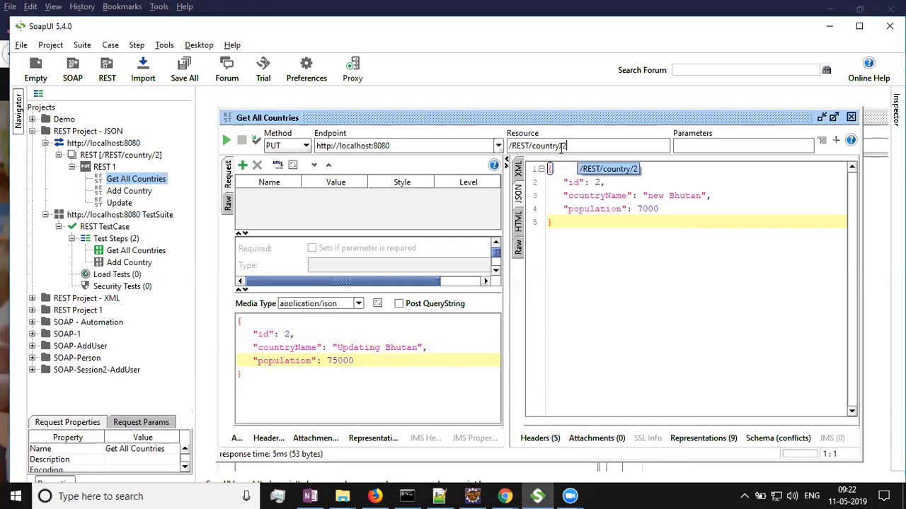
key("BackSpace")
key("BackSpace")
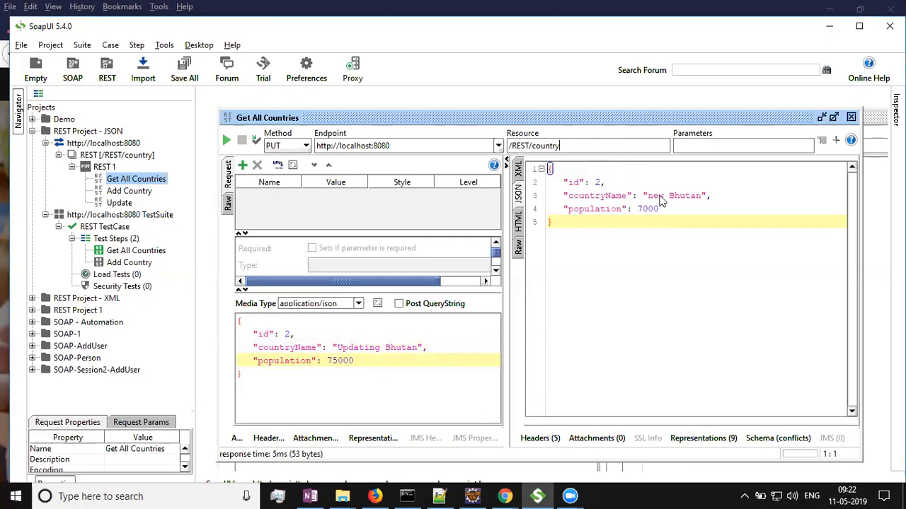
key("BackSpace")
type("ies")
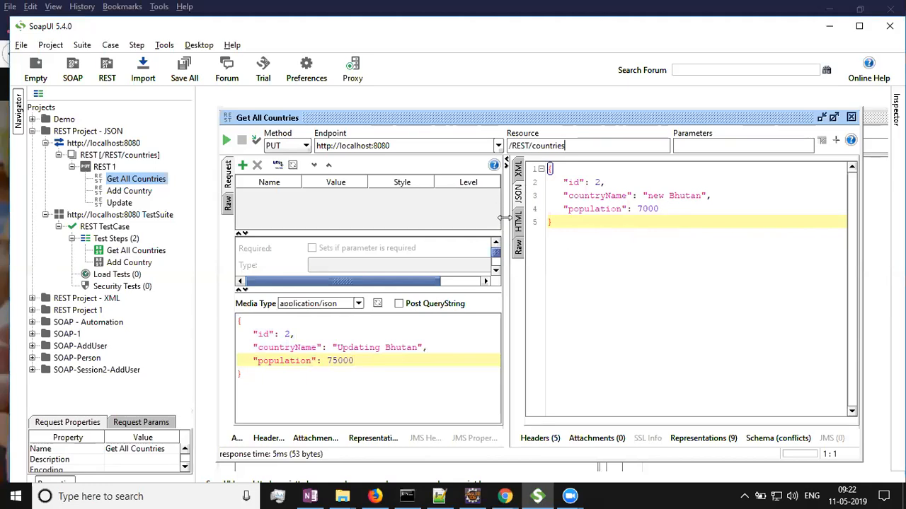
double_click(289, 333)
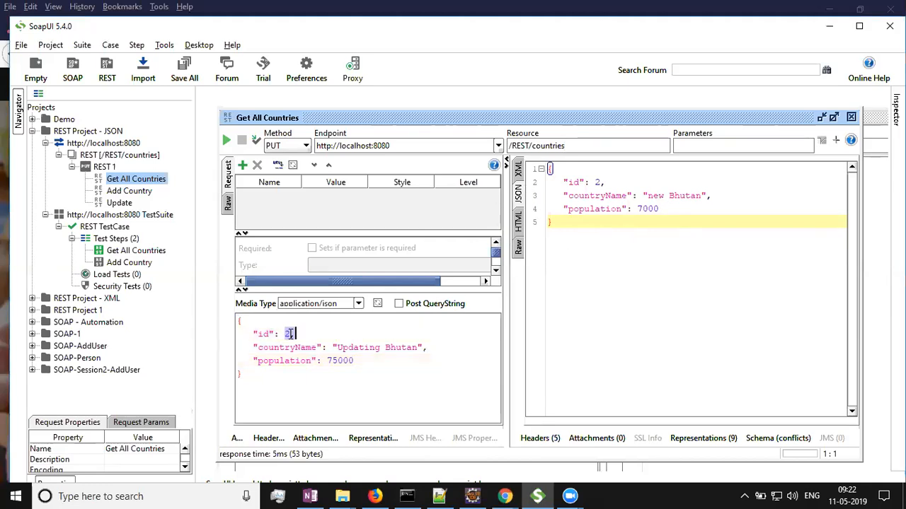
left_click(524, 145)
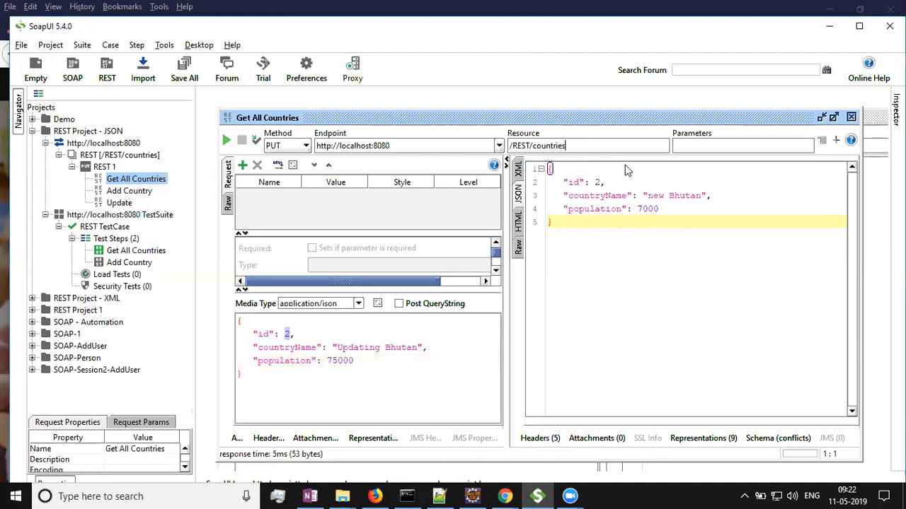
triple_click(576, 147)
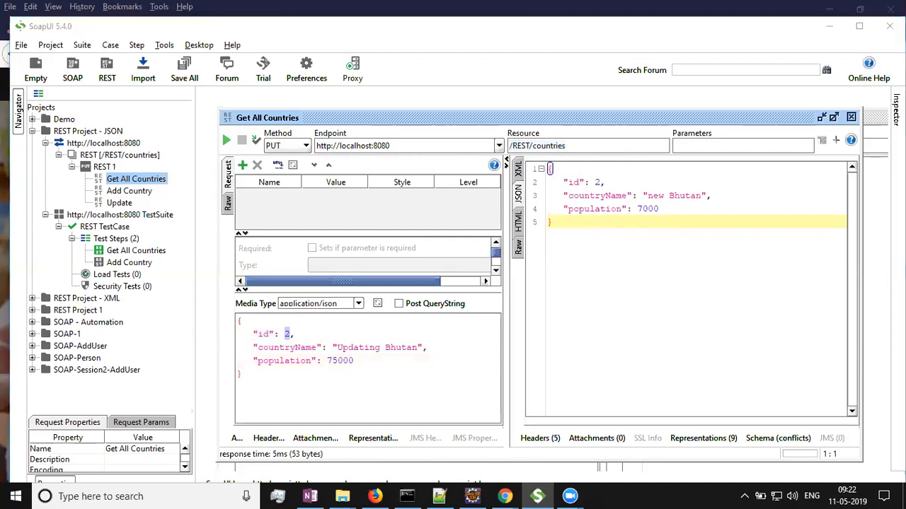
left_click(226, 142)
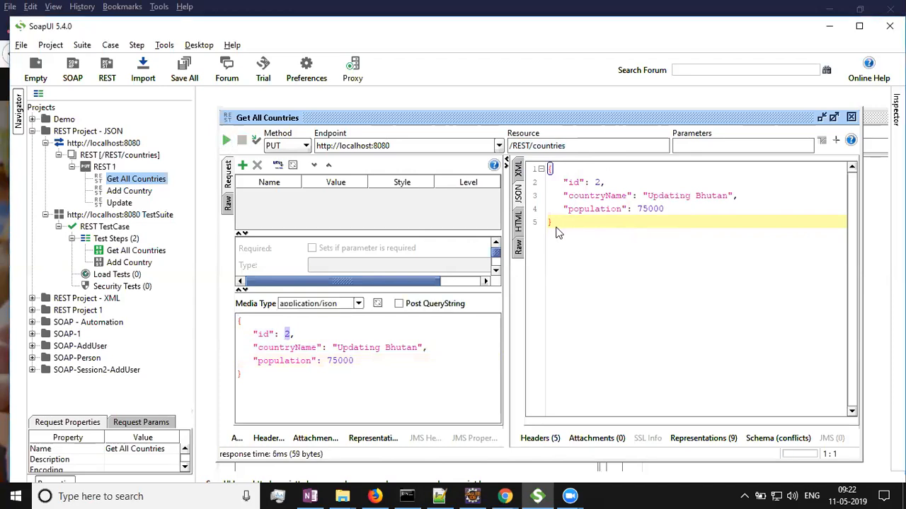
Switch to GET with resource /REST/country/2 and send the request to fetch the updated country.
left_click_drag(557, 232, 540, 174)
left_click(630, 220)
left_click(306, 146)
left_click(282, 158)
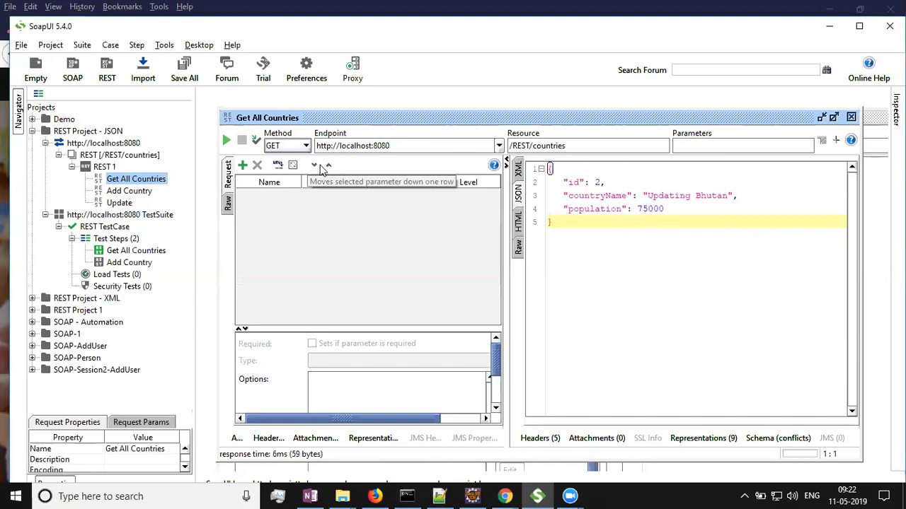
left_click(571, 145)
key("BackSpace")
key("BackSpace")
key("BackSpace")
type("y/2")
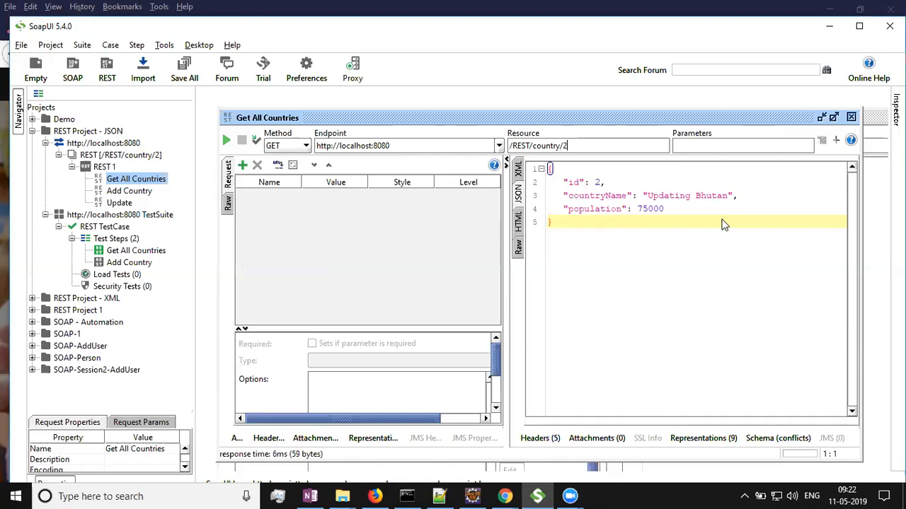
left_click(227, 141)
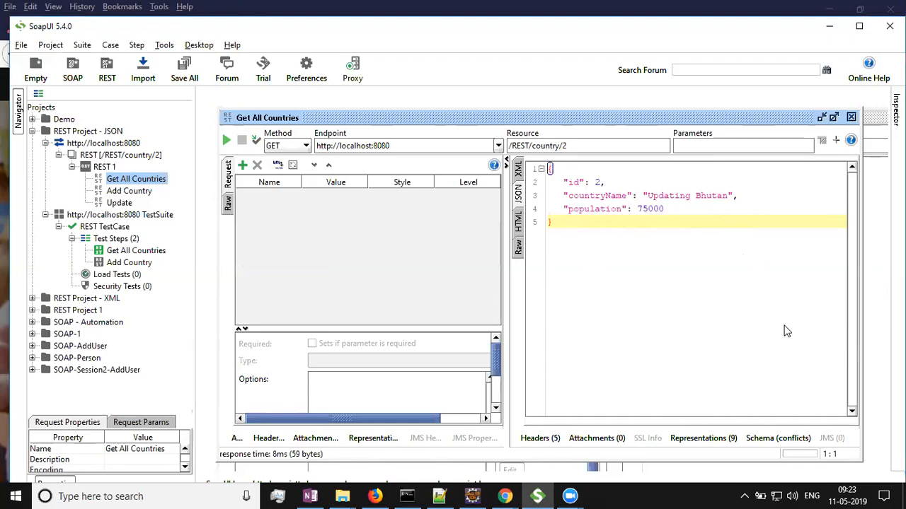
Switch the method back to PUT and review the request's JSON body.
left_click(291, 146)
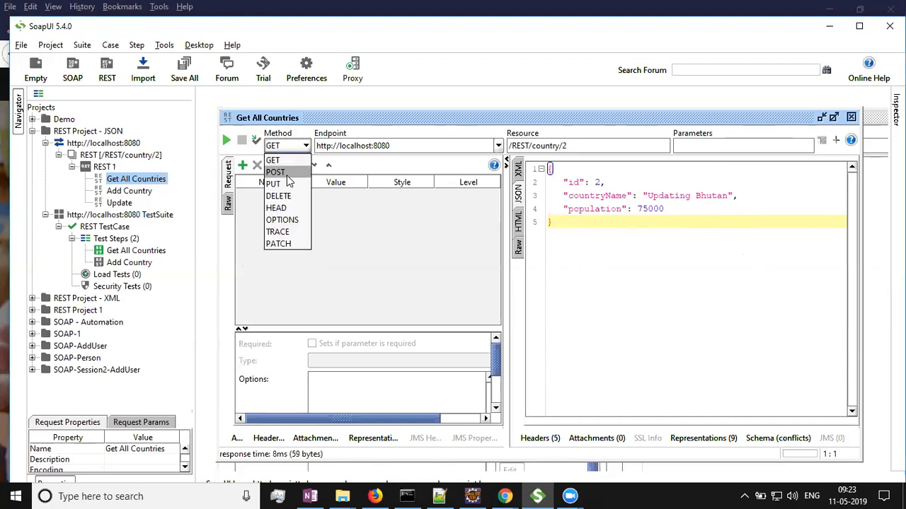
left_click(286, 183)
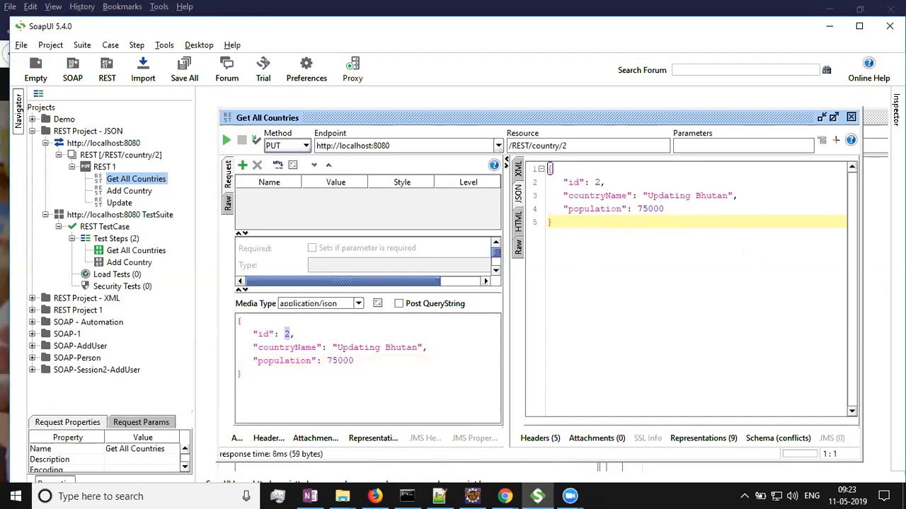
left_click(281, 344)
left_click_drag(285, 334, 290, 332)
left_click(364, 347)
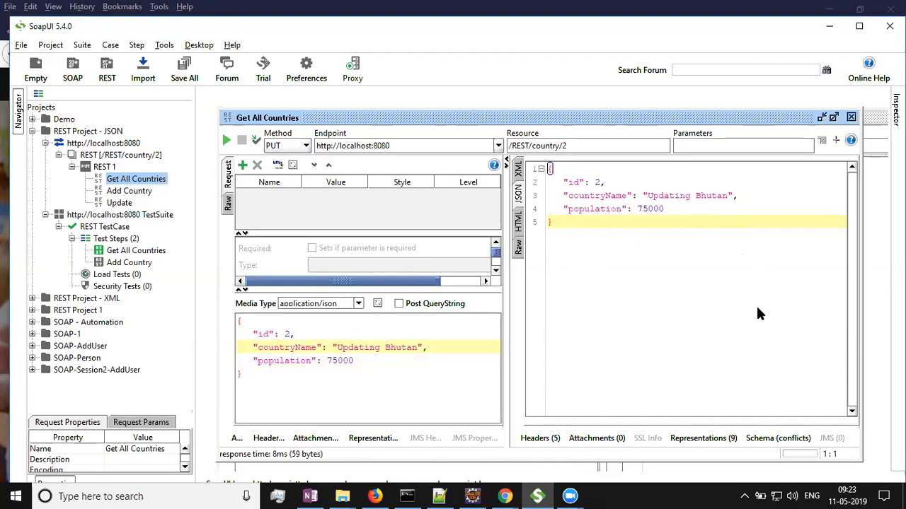
Close the request editor and reopen the Get All Countries request.
key("alt+Tab")
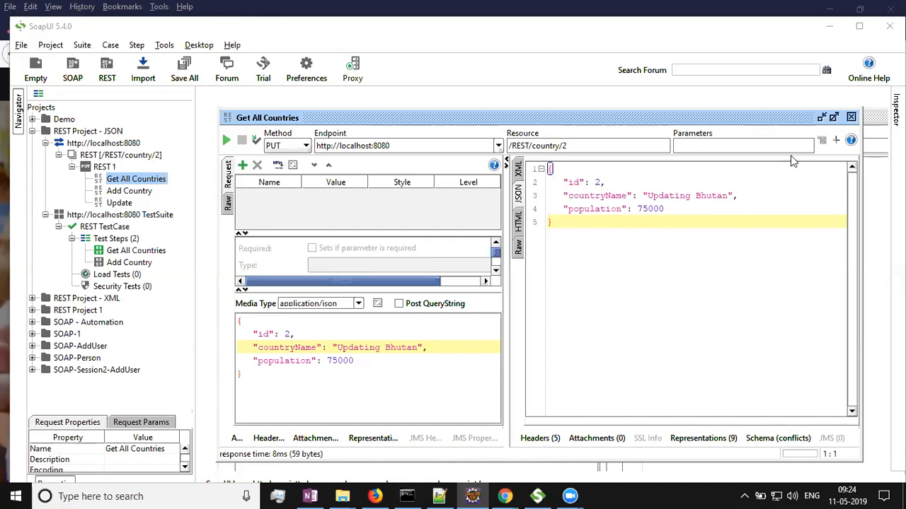
left_click(851, 118)
left_click(842, 137)
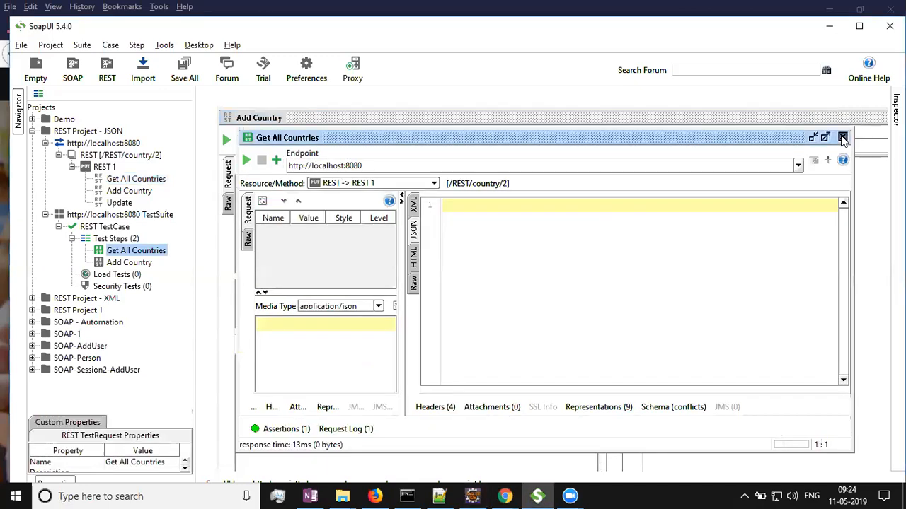
double_click(134, 180)
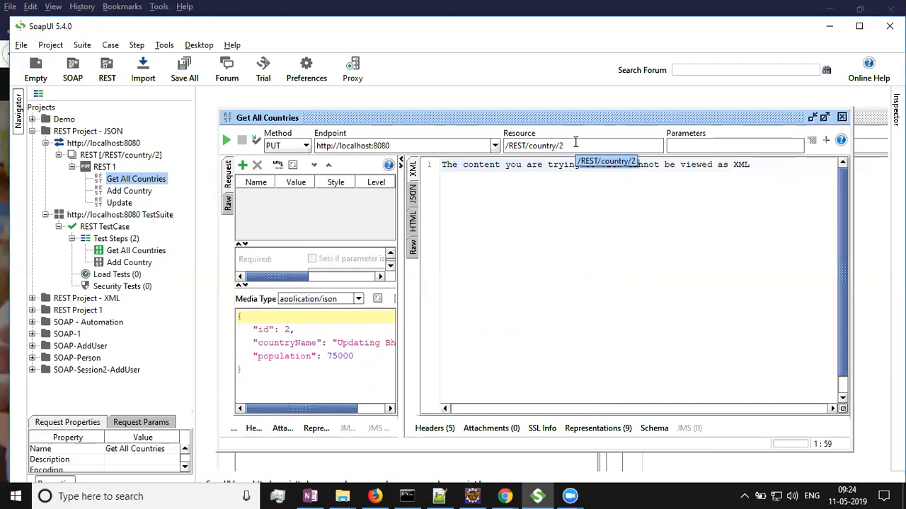
Collapse the test suite, open the Get All Countries request and set its method to GET.
left_click(138, 216)
right_click(135, 218)
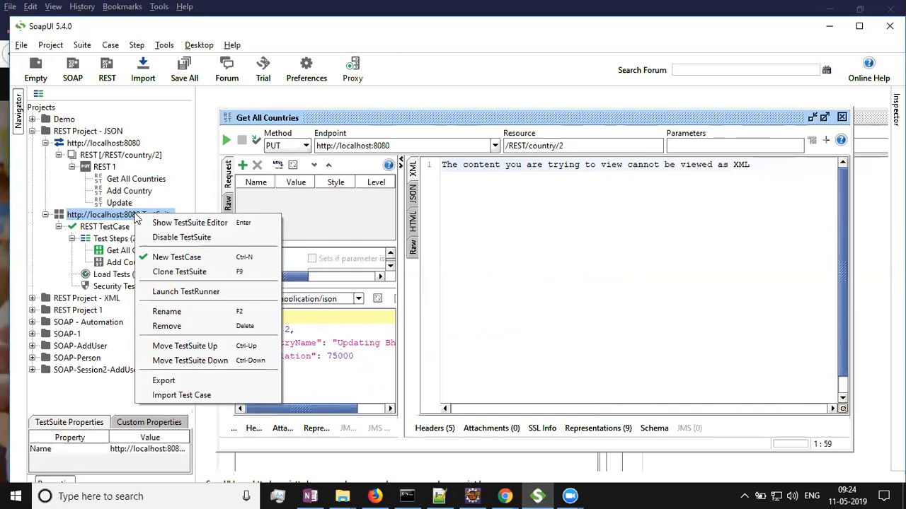
left_click(59, 227)
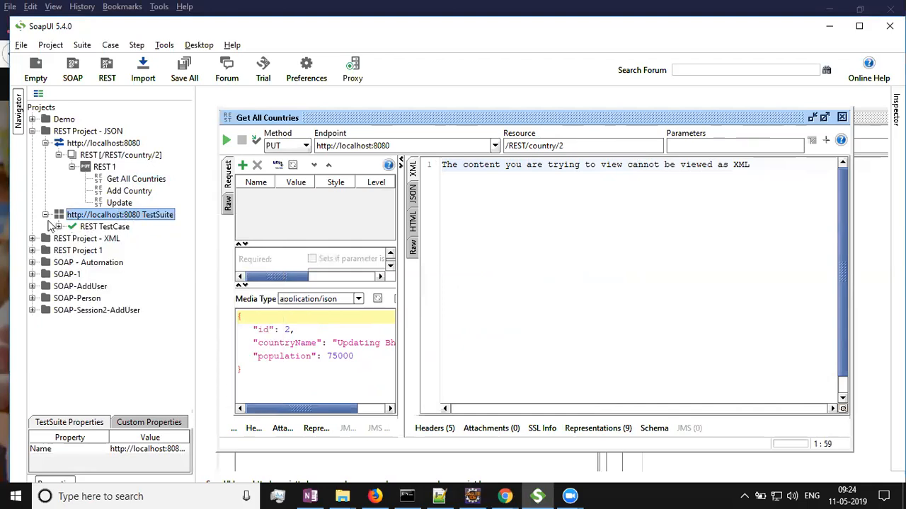
left_click(45, 214)
left_click(137, 181)
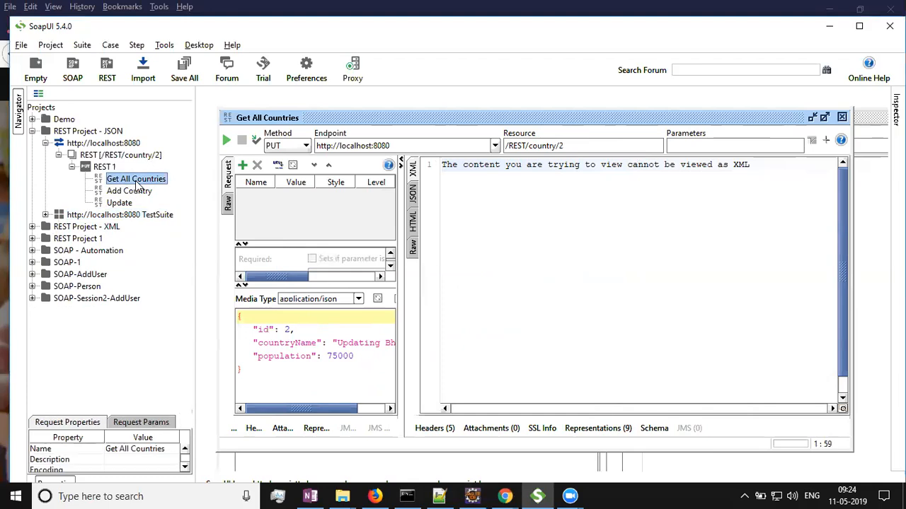
right_click(137, 184)
left_click(124, 182)
double_click(125, 181)
double_click(135, 180)
left_click(306, 145)
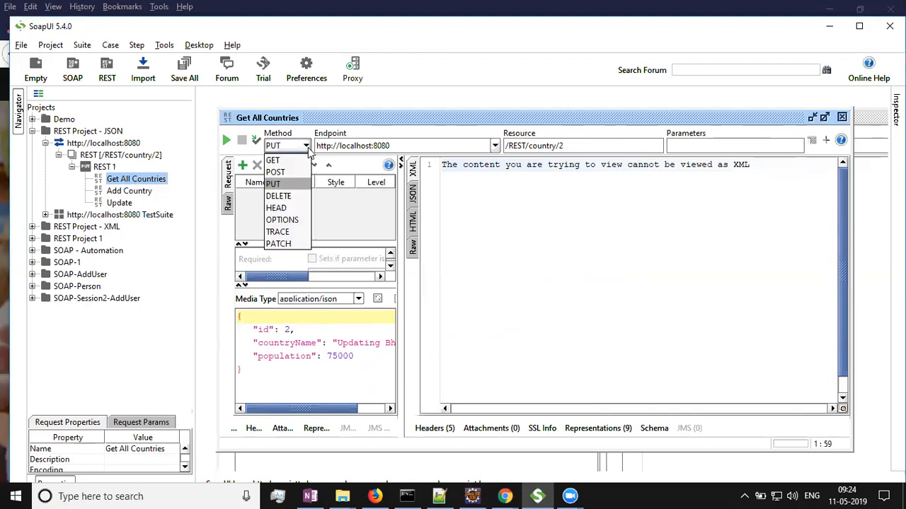
left_click(296, 164)
Set the resource to /REST/countries and send the request.
left_click(585, 148)
key("BackSpace")
key("BackSpace")
key("BackSpace")
key("BackSpace")
type("ries")
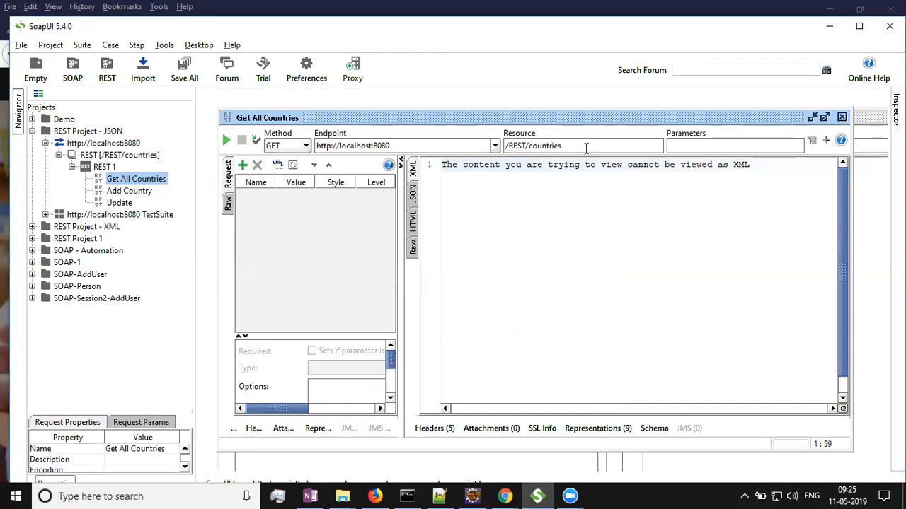
left_click(227, 141)
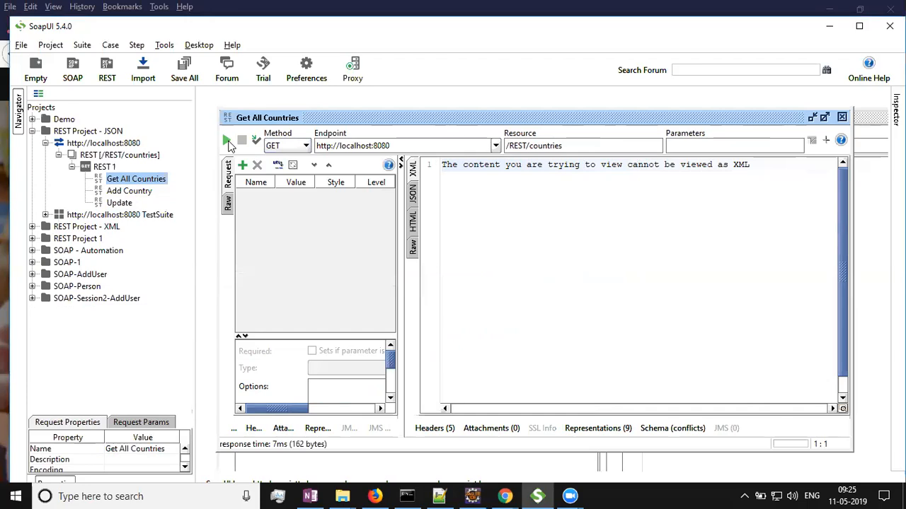
View the response as JSON in a maximized request editor.
left_click(414, 194)
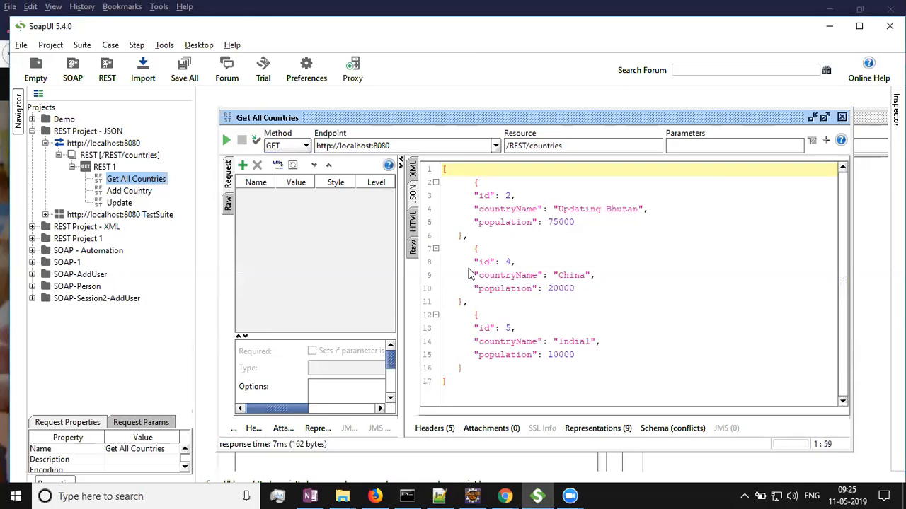
left_click(824, 117)
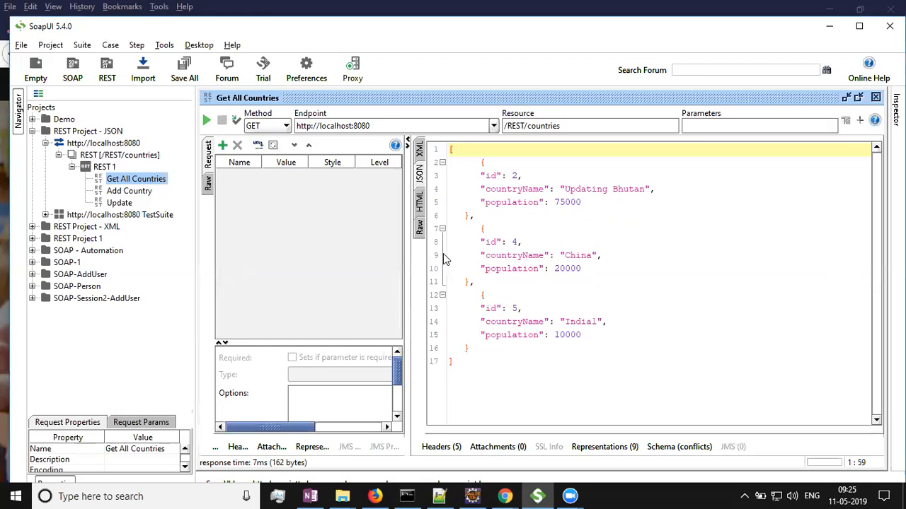
left_click(157, 183)
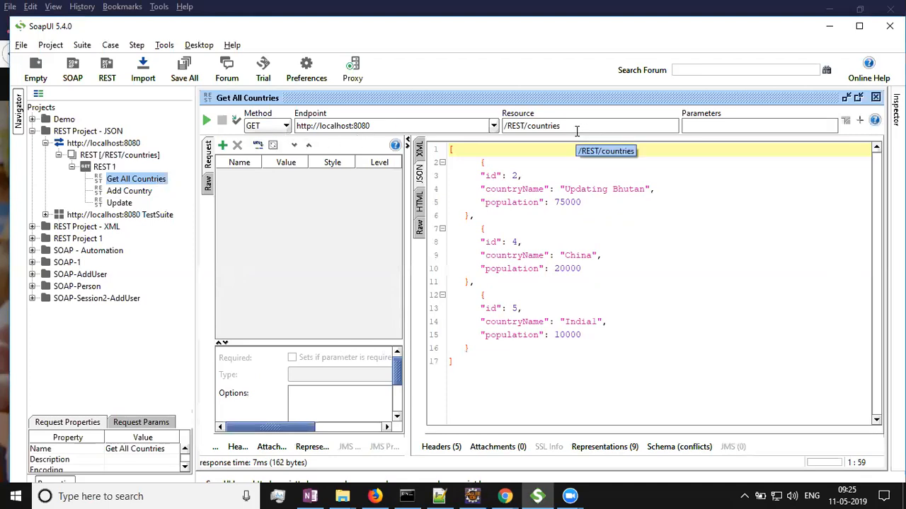
left_click(601, 229)
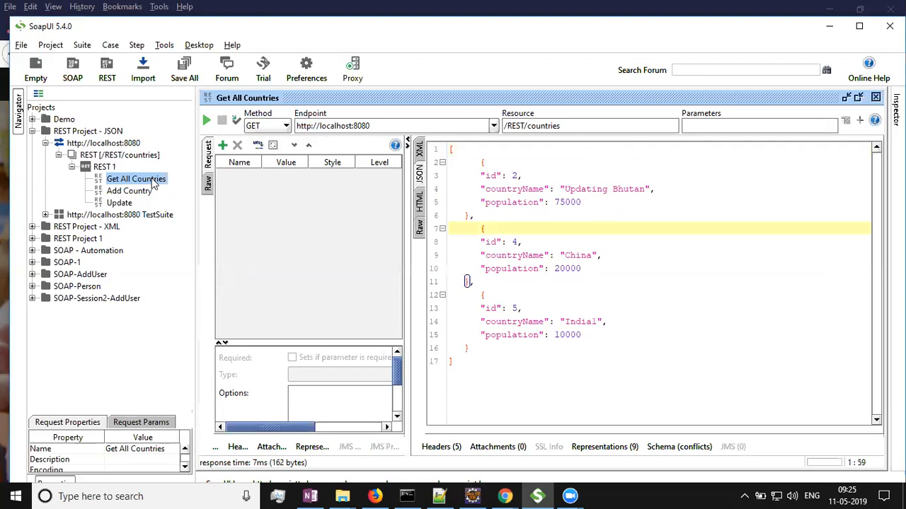
Rename the Add Country request to Get Country.
double_click(129, 192)
right_click(131, 193)
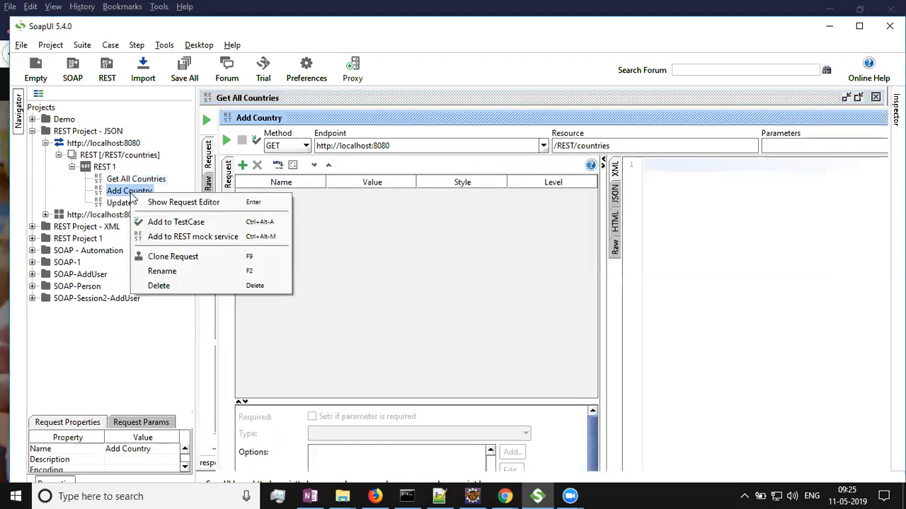
left_click(169, 271)
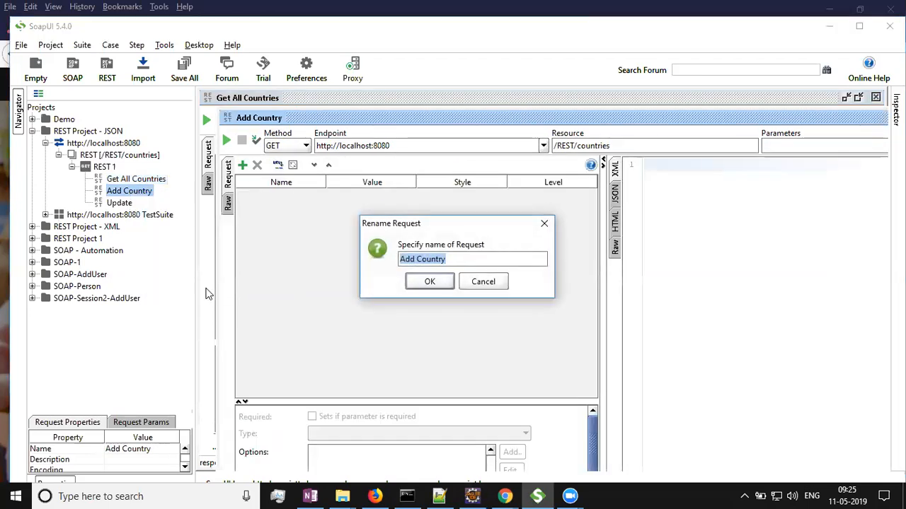
type("Get Country")
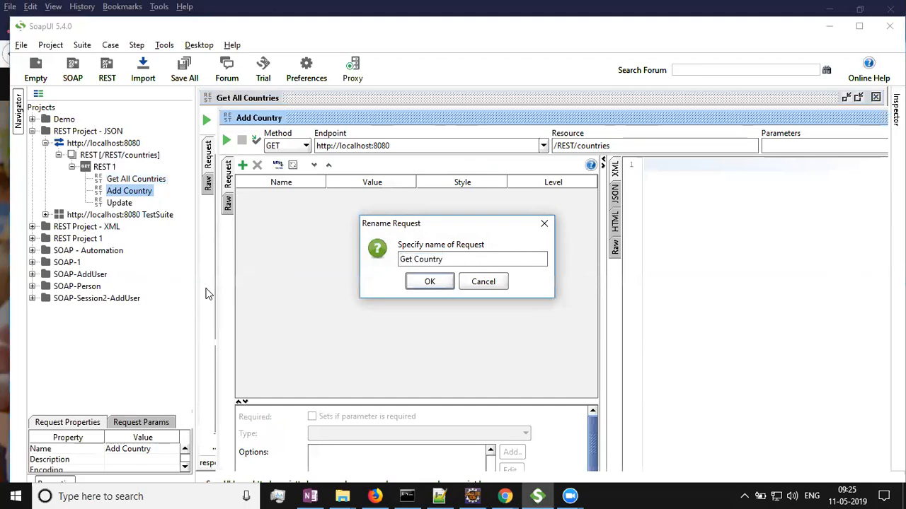
left_click(413, 284)
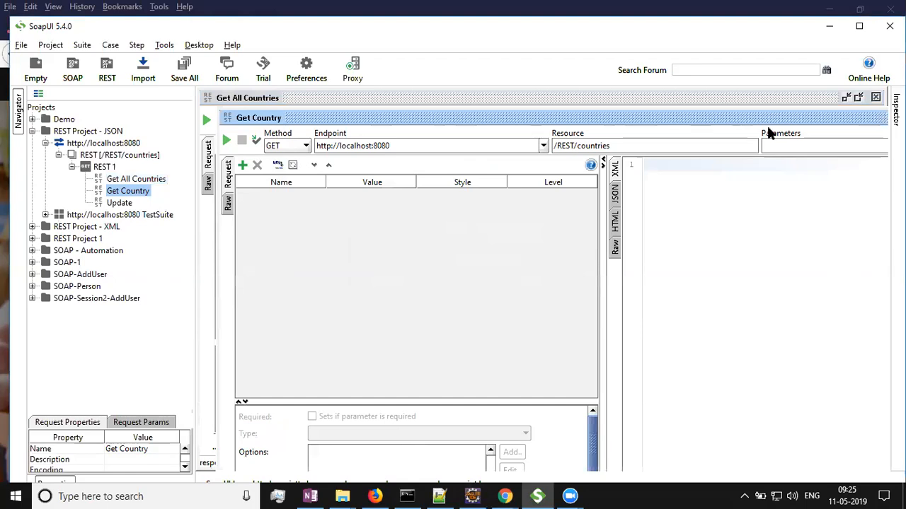
Close both open request editors.
left_click_drag(825, 118, 729, 158)
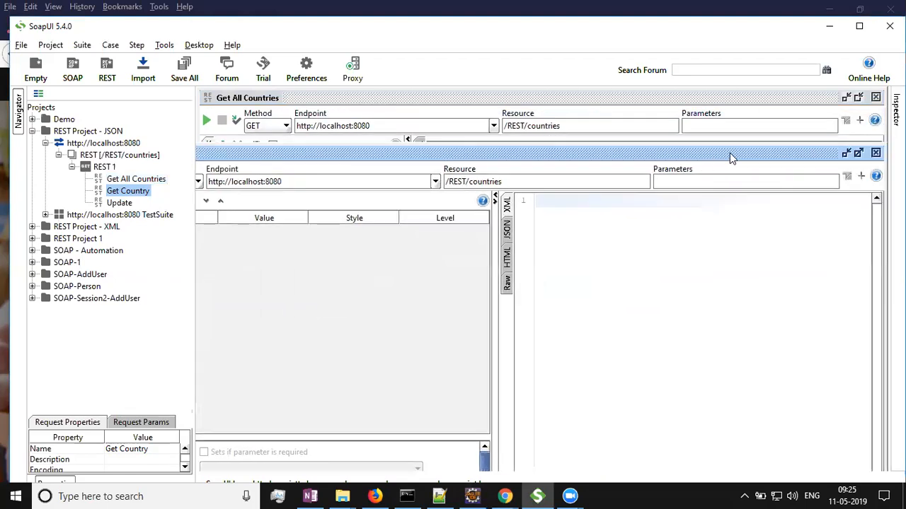
left_click(875, 153)
left_click(876, 97)
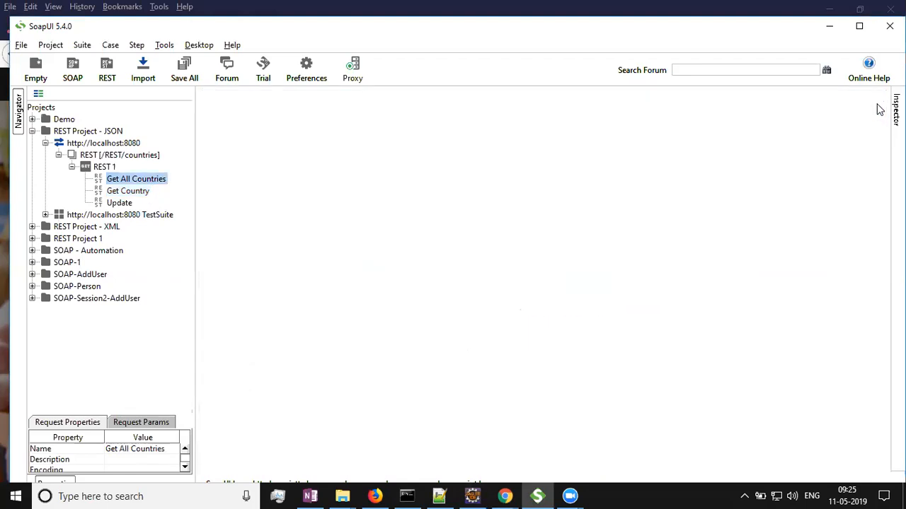
Open the Get Country request, set its resource to /REST/country/3 and send it.
double_click(127, 191)
left_click(577, 125)
key("BackSpace")
key("BackSpace")
key("BackSpace")
type("y/3")
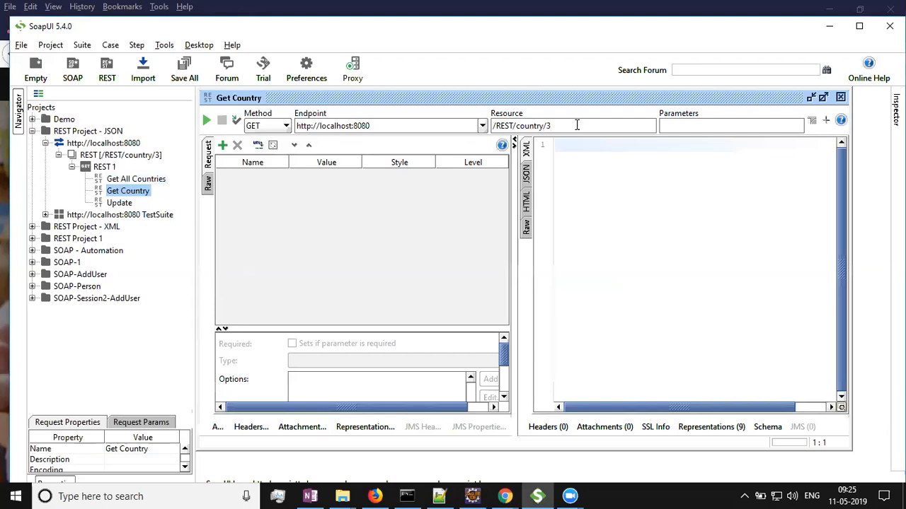
left_click(206, 121)
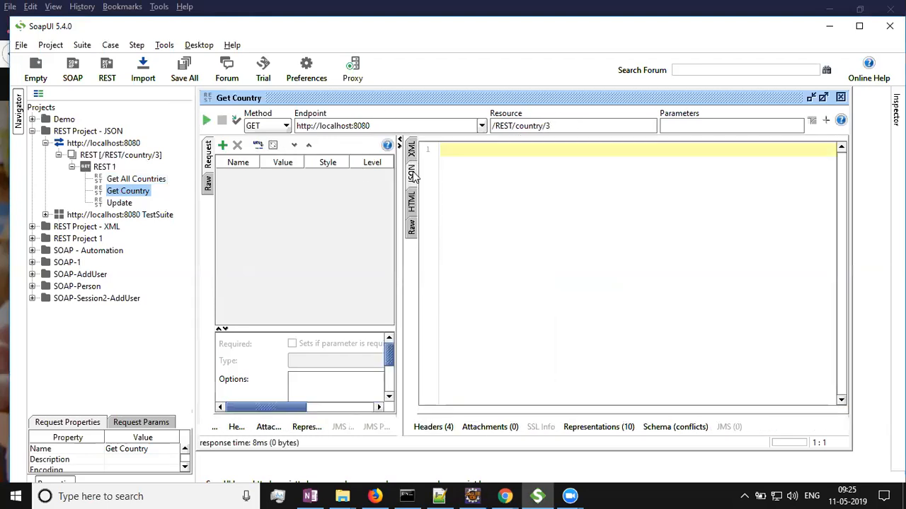
Open Get All Countries, set its resource to /REST/countries and send the request.
double_click(151, 181)
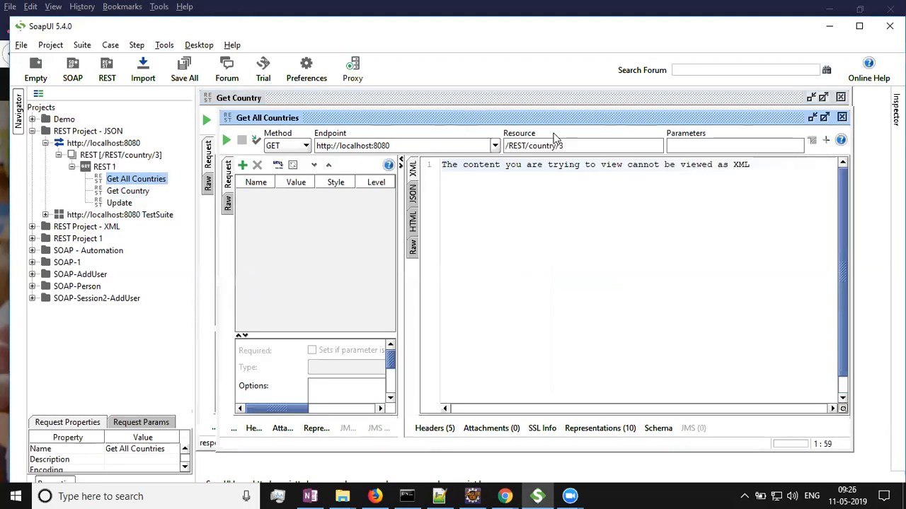
left_click(598, 146)
key("BackSpace")
key("BackSpace")
key("BackSpace")
key("BackSpace")
type("ies")
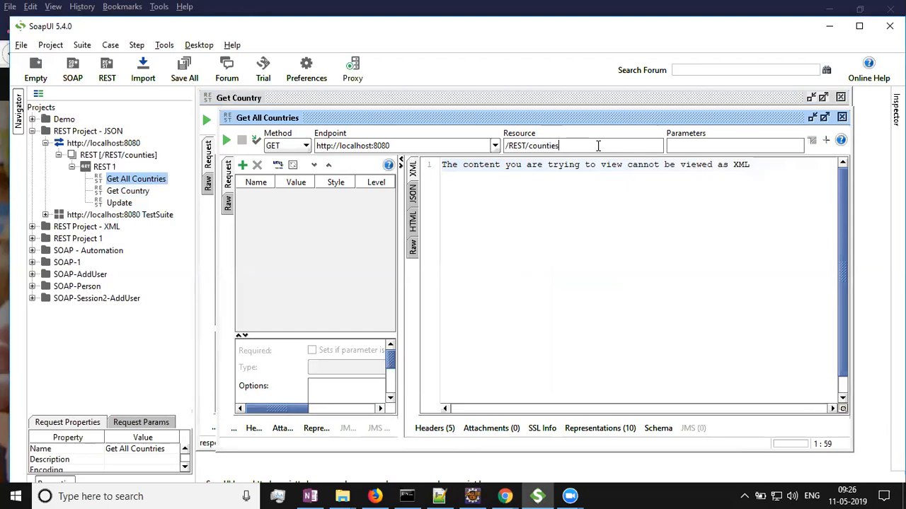
key("BackSpace")
key("BackSpace")
key("BackSpace")
type("ries")
left_click(227, 141)
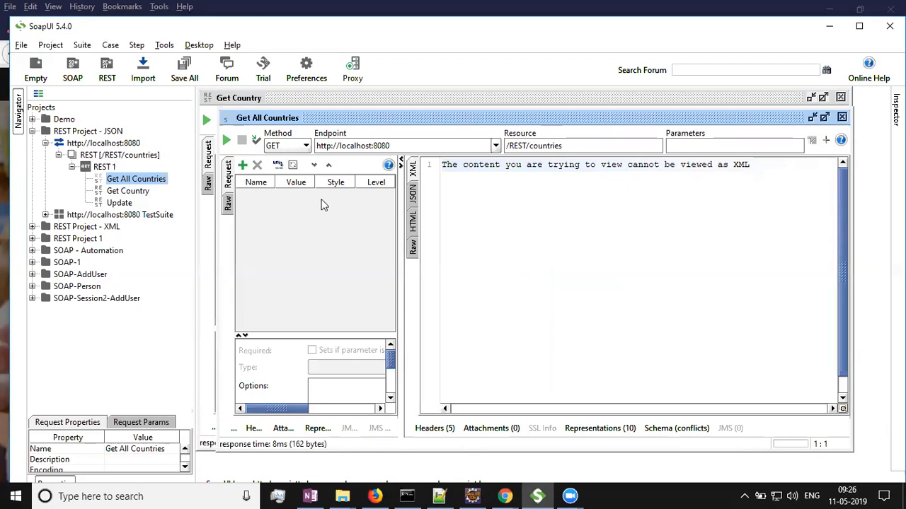
View the JSON response, then close both request editors.
left_click(412, 193)
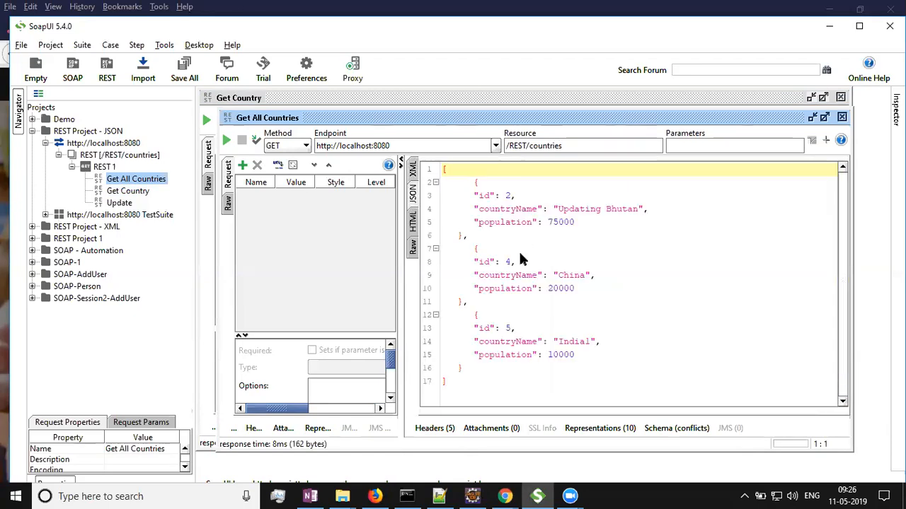
left_click(842, 117)
left_click(841, 97)
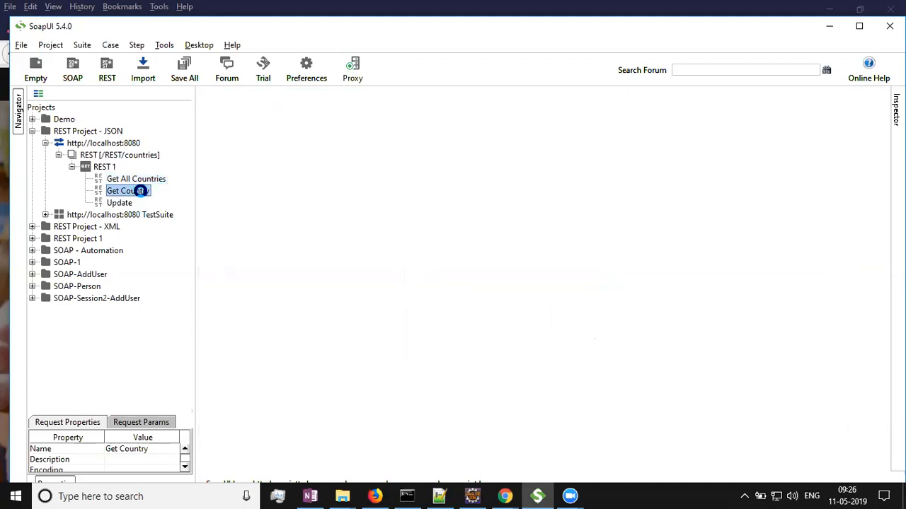
Open Get Country, set its resource to /REST/country/2, send it and view the JSON response.
double_click(137, 191)
left_click(562, 121)
key("BackSpace")
key("BackSpace")
key("BackSpace")
type("y")
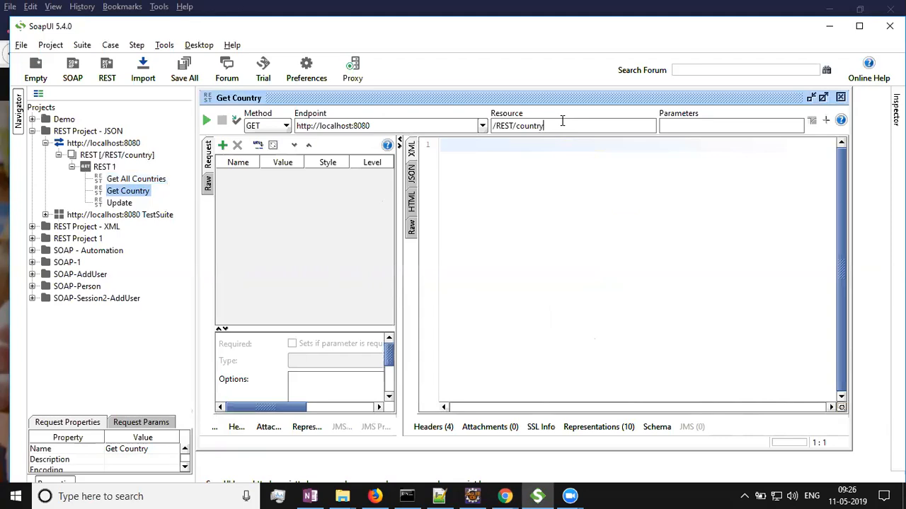
type("/2")
left_click(411, 175)
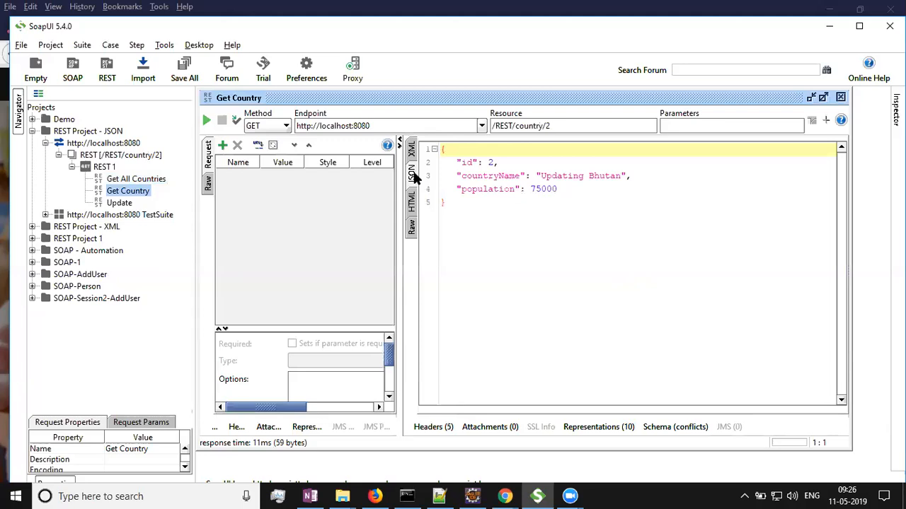
Open the Update request, widen its request panel and set the method to PUT.
double_click(120, 203)
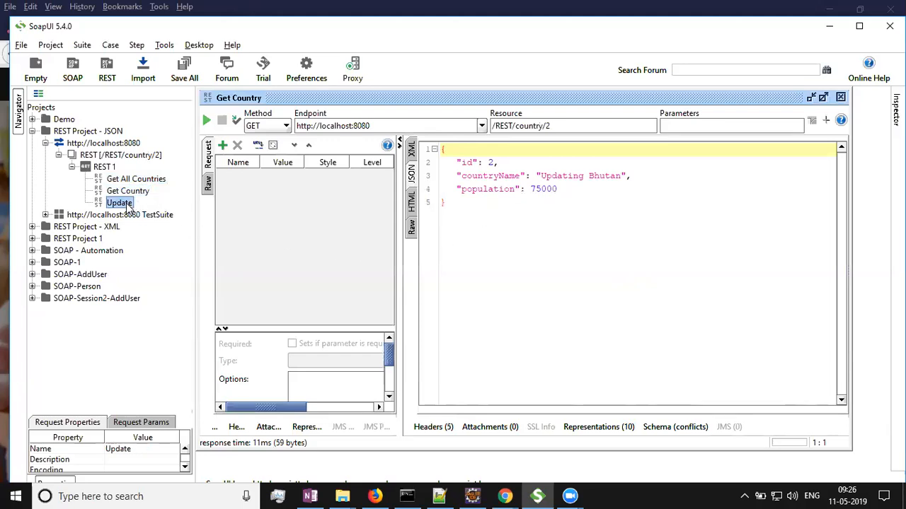
left_click_drag(402, 256, 527, 254)
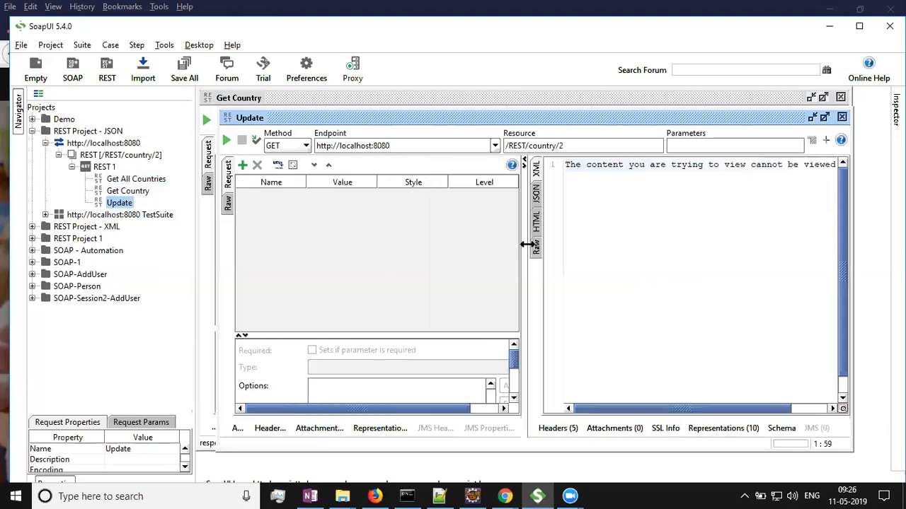
left_click(296, 146)
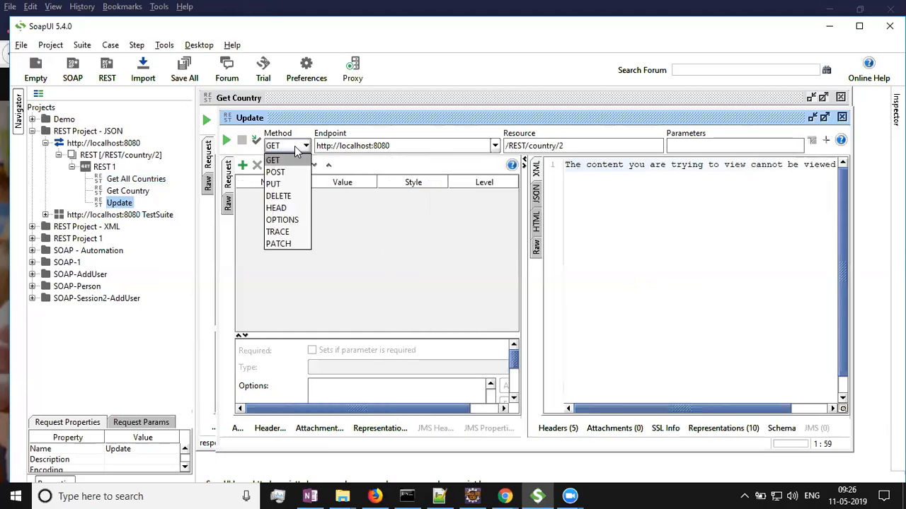
left_click(283, 183)
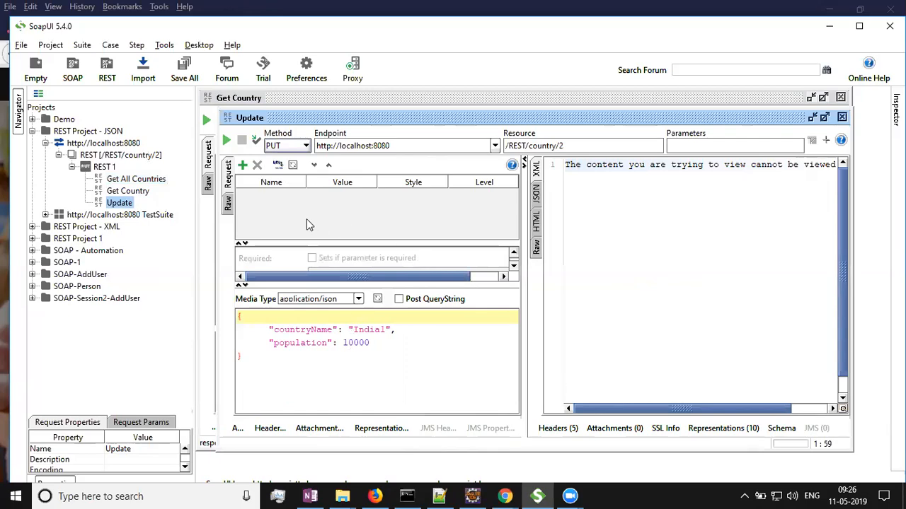
Switch to the Get Country editor and select all of the JSON response.
double_click(138, 193)
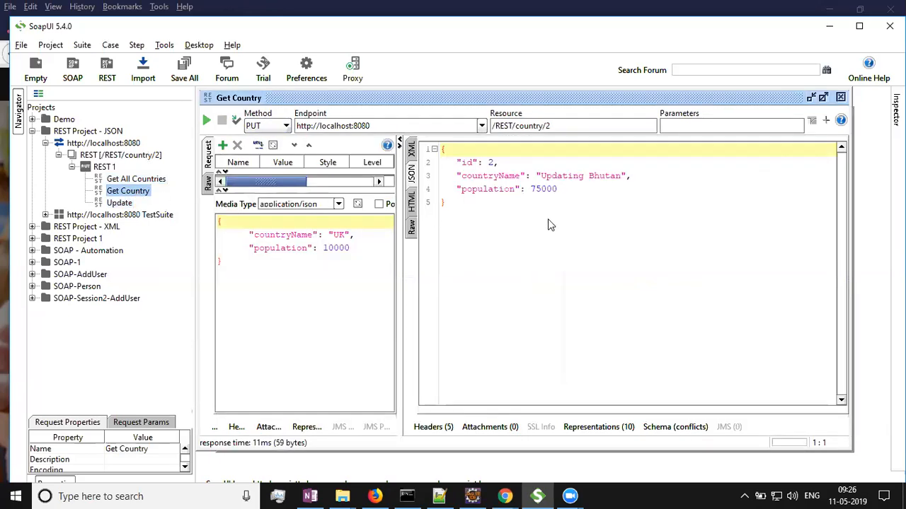
left_click(518, 214)
key("ctrl+a")
key("ctrl+c")
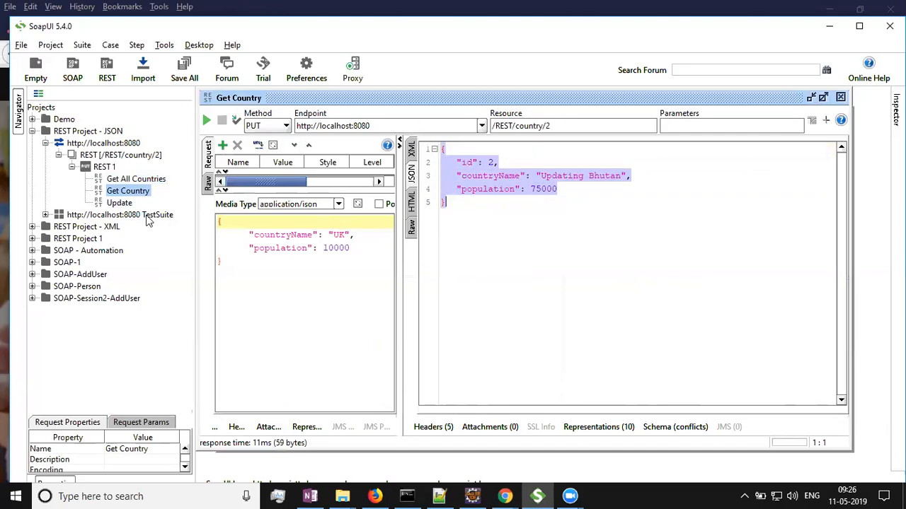
Rename the Update request to Update Country.
left_click(122, 205)
double_click(120, 204)
right_click(121, 207)
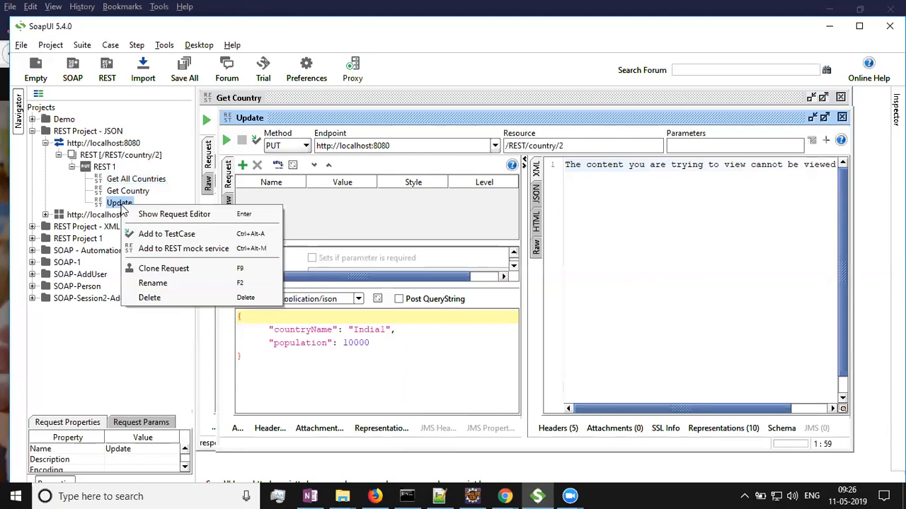
left_click(168, 285)
key("End")
type("Country")
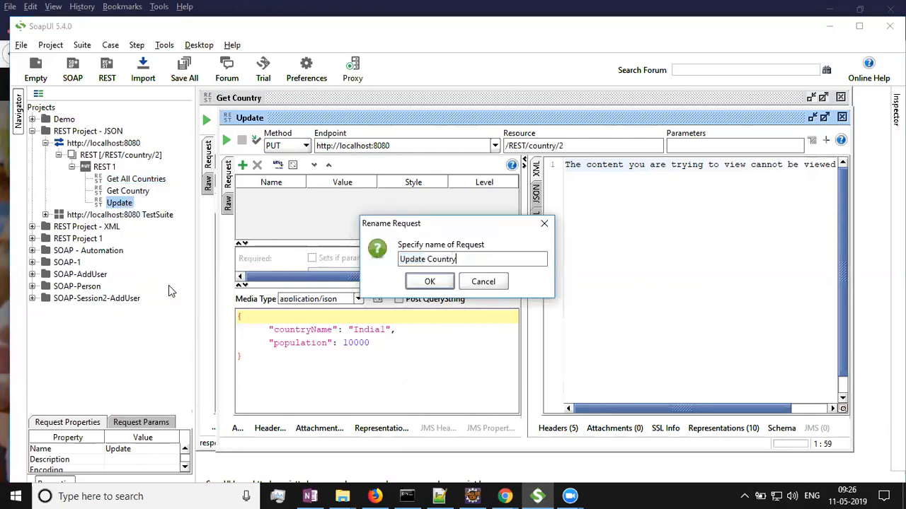
left_click(429, 282)
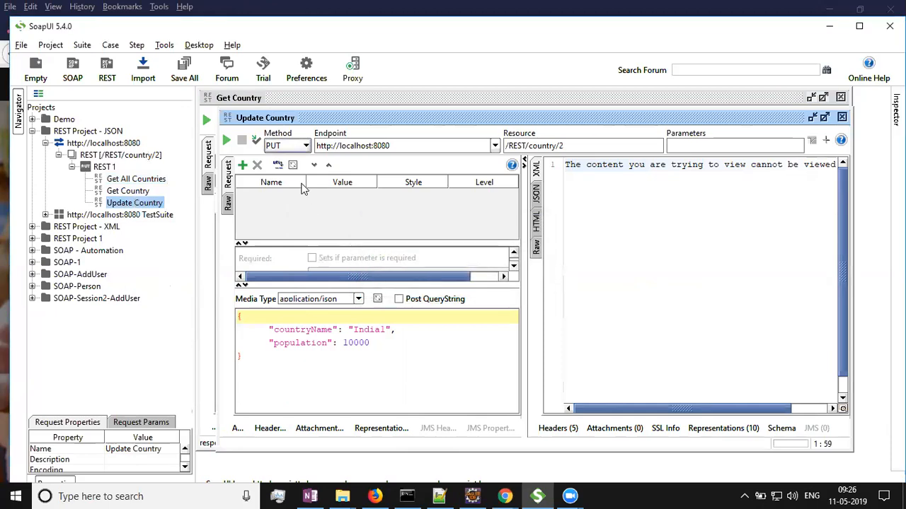
Clear the Update Country request's JSON body.
left_click(253, 372)
key("ctrl+a")
key("Delete")
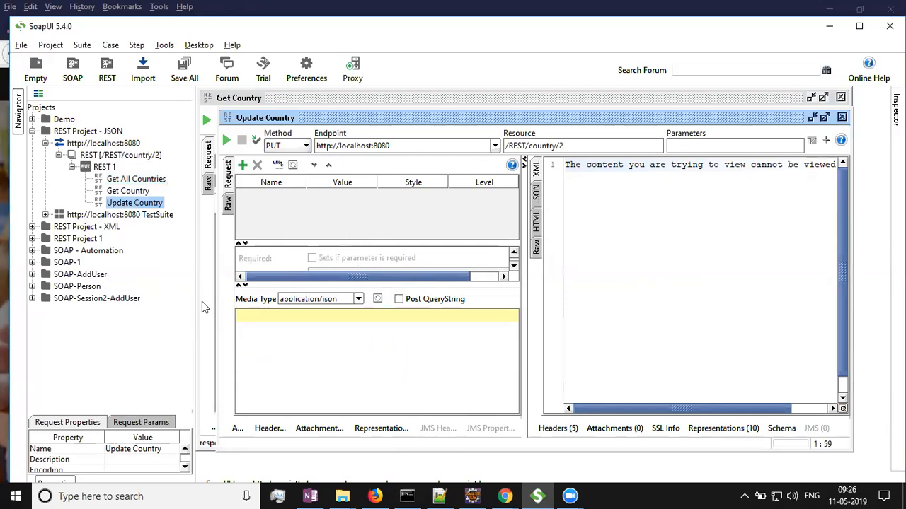
Paste the copied JSON into the Update Country request body and change its resource path to /REST/countries.
key("ctrl+v")
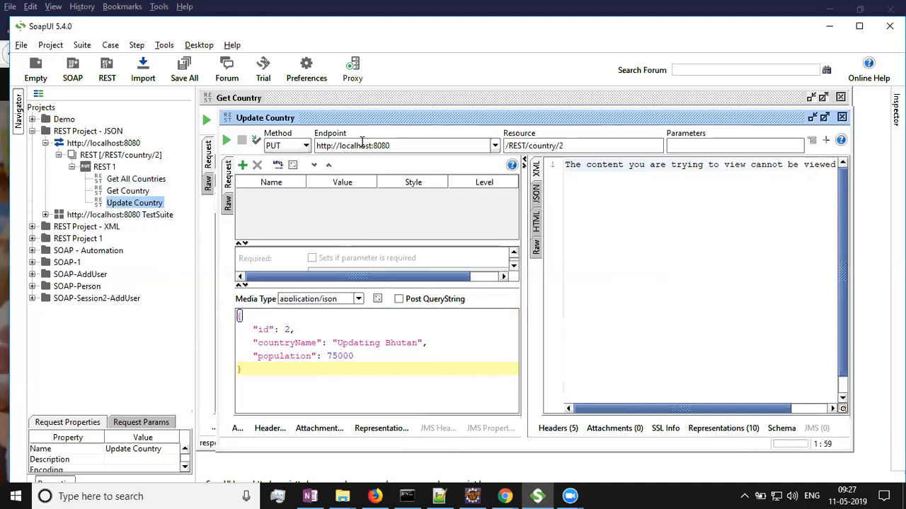
left_click(610, 145)
key("BackSpace")
key("BackSpace")
key("BackSpace")
key("BackSpace")
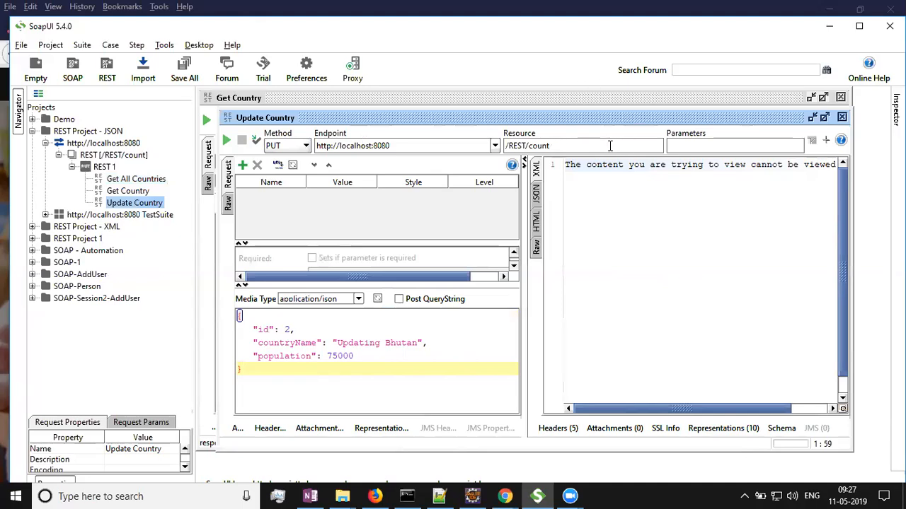
type("ries")
Change the countryName in the request body to "Updating Bhutan 100".
left_click(417, 343)
type("1")
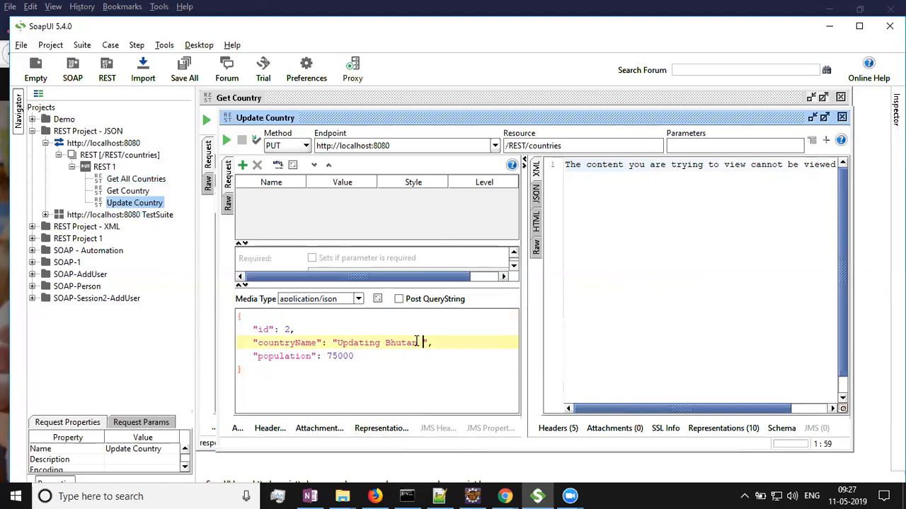
type("-")
key("BackSpace")
type("00")
left_click(104, 167)
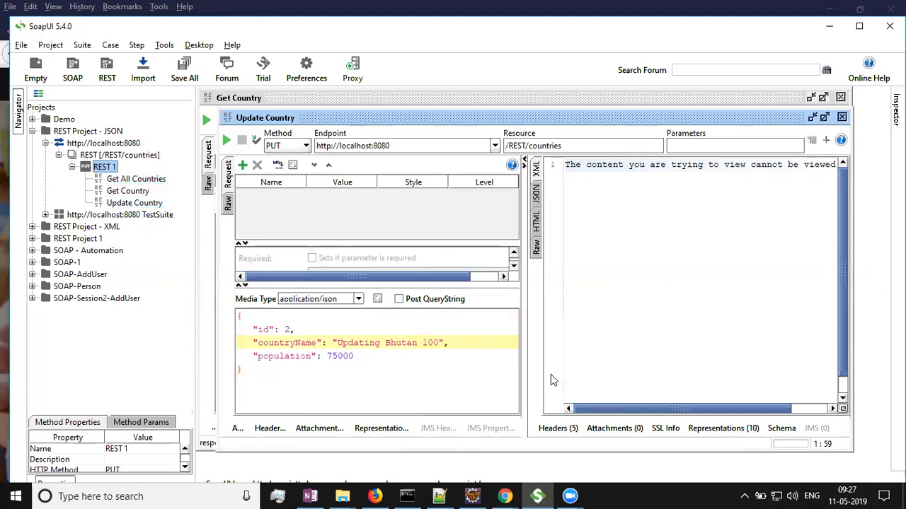
Send the Update Country PUT request and show the response as JSON.
left_click_drag(522, 310, 511, 309)
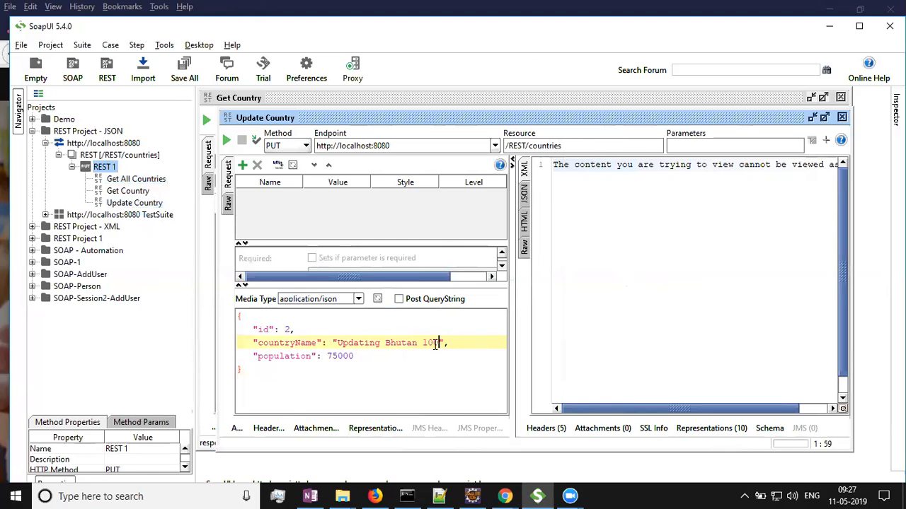
left_click(226, 141)
left_click(525, 195)
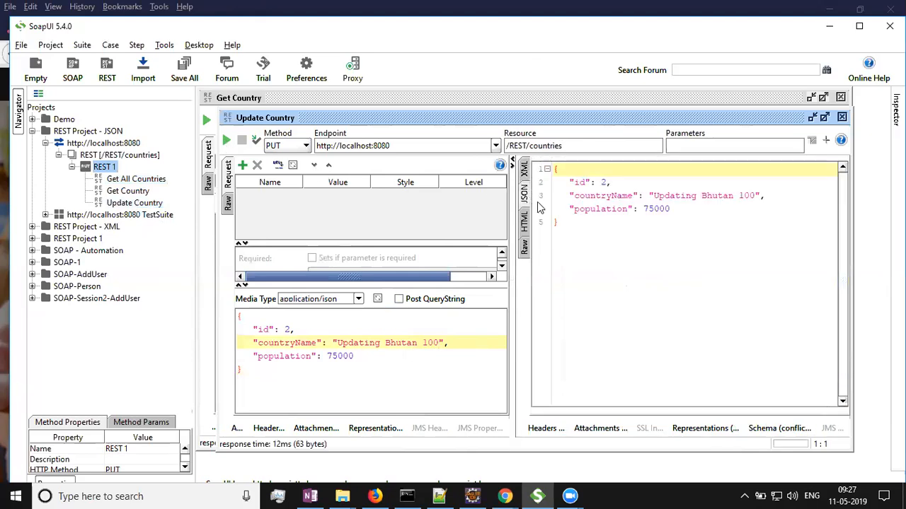
left_click(58, 155)
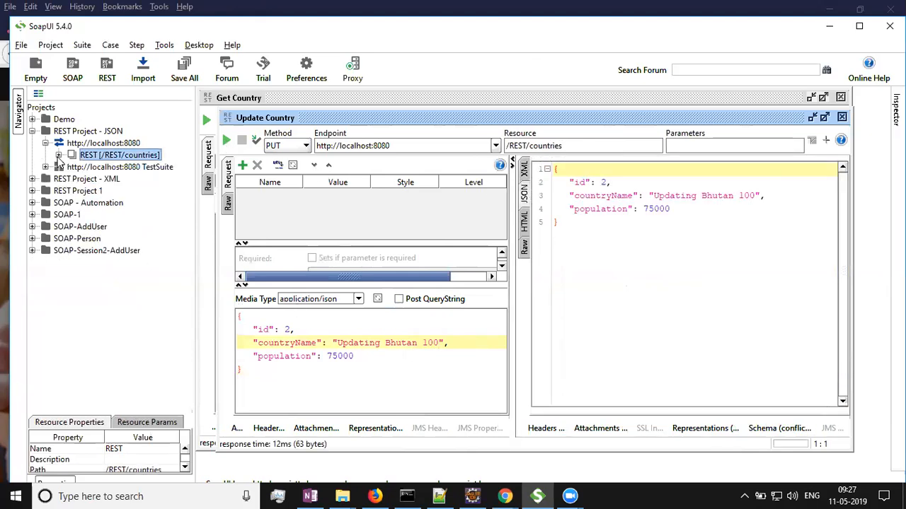
double_click(115, 155)
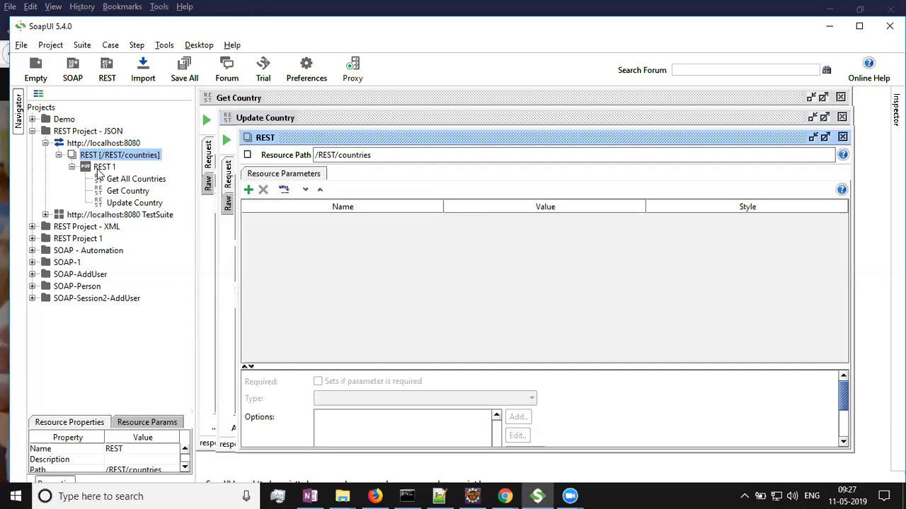
left_click(103, 168)
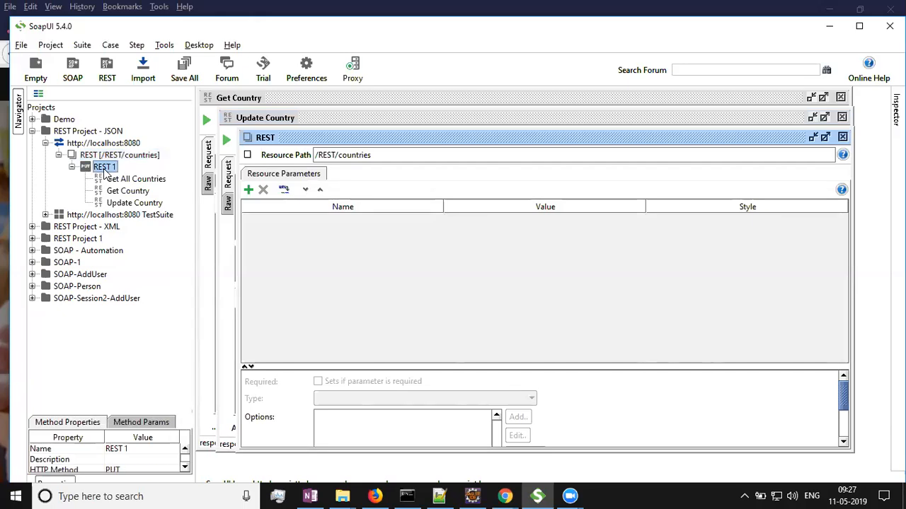
left_click(91, 145)
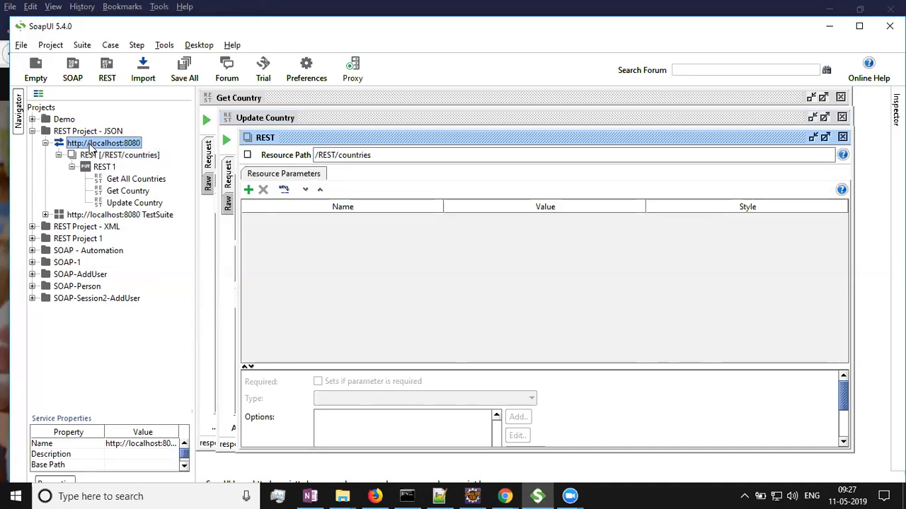
right_click(91, 147)
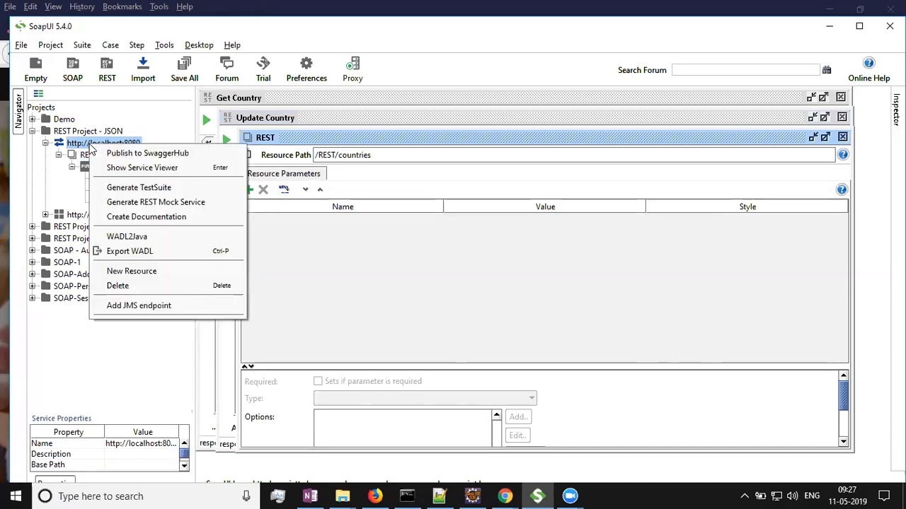
left_click(140, 187)
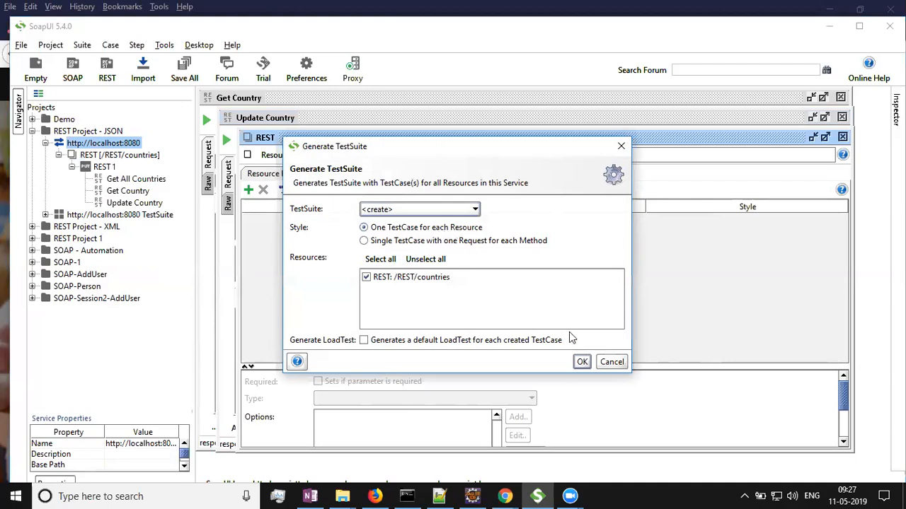
left_click(582, 361)
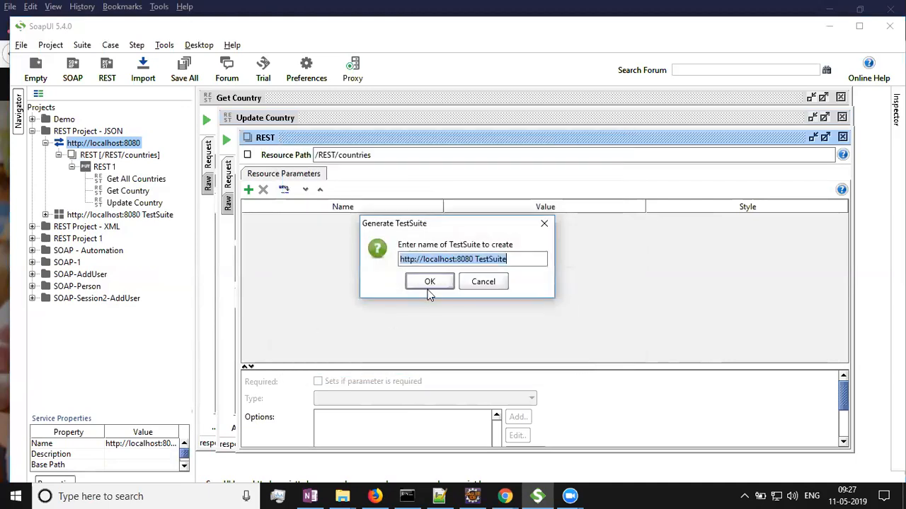
key("Right")
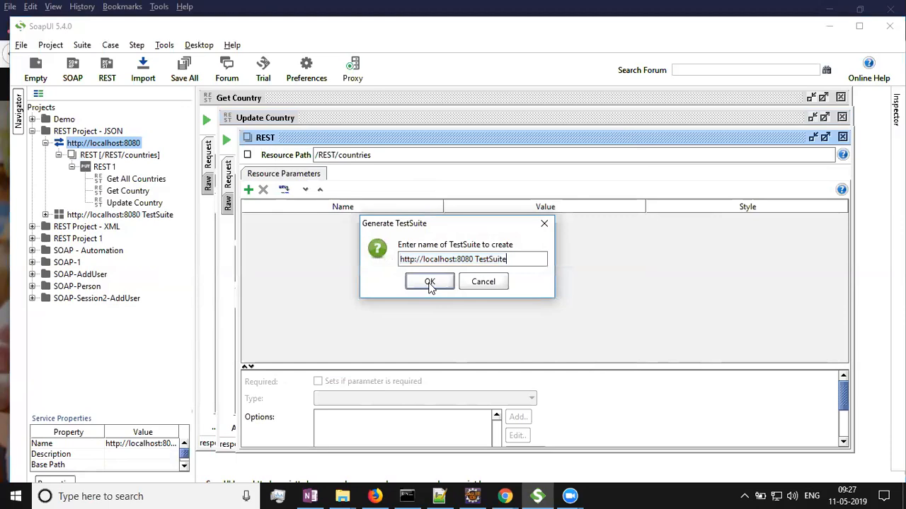
left_click(429, 282)
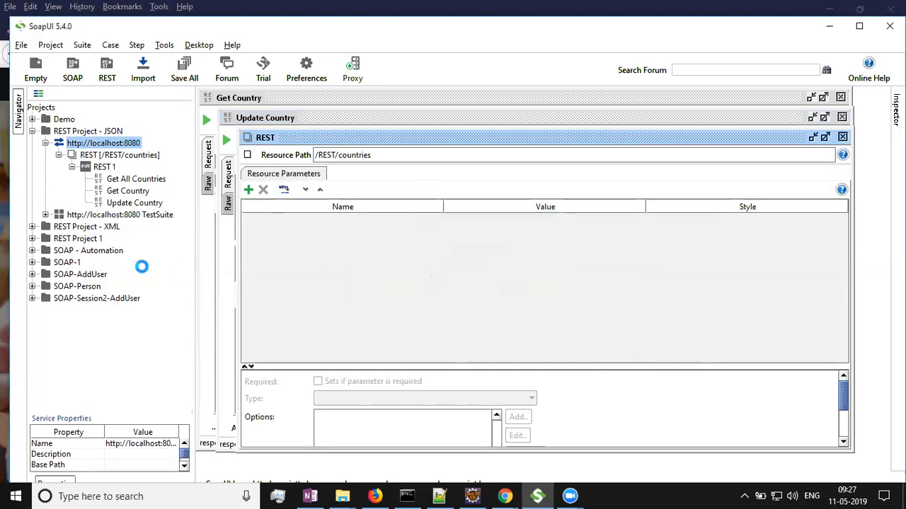
Expand the new test suite's test case and open each of its three test steps.
left_click(58, 155)
left_click(45, 179)
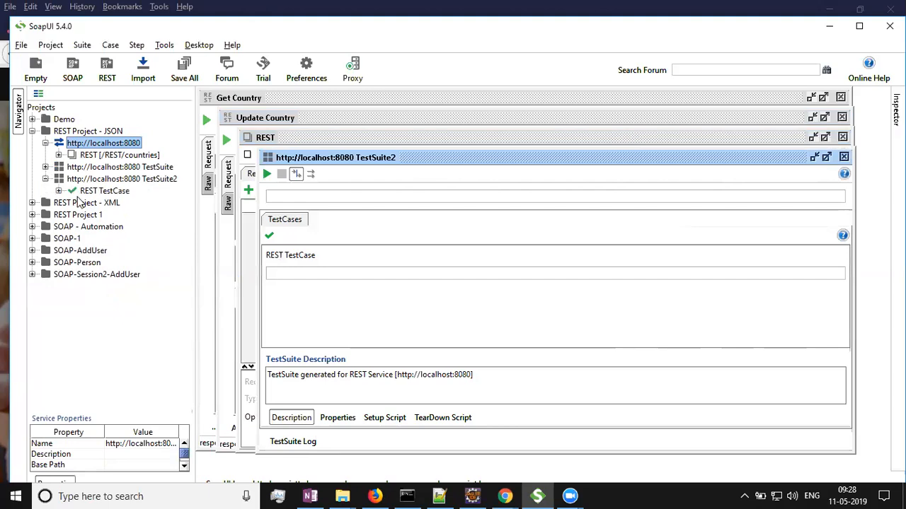
left_click(59, 191)
left_click(71, 203)
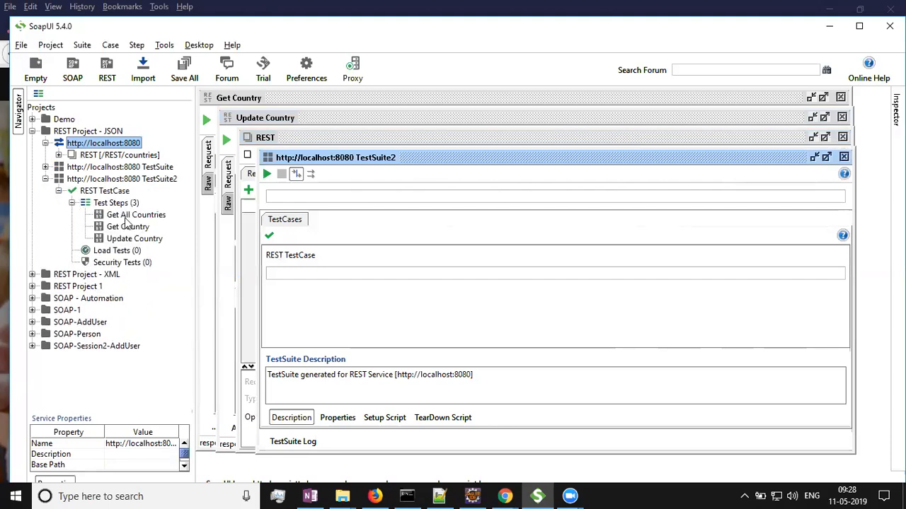
double_click(128, 217)
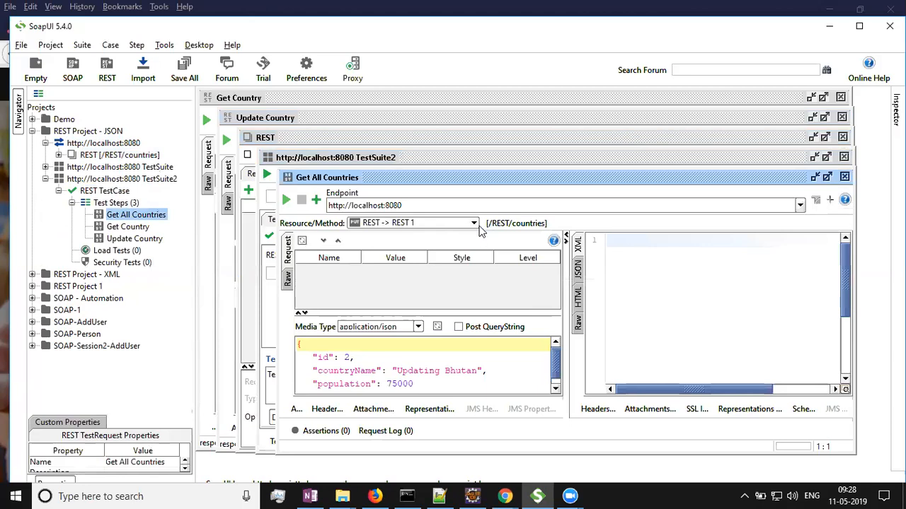
double_click(130, 227)
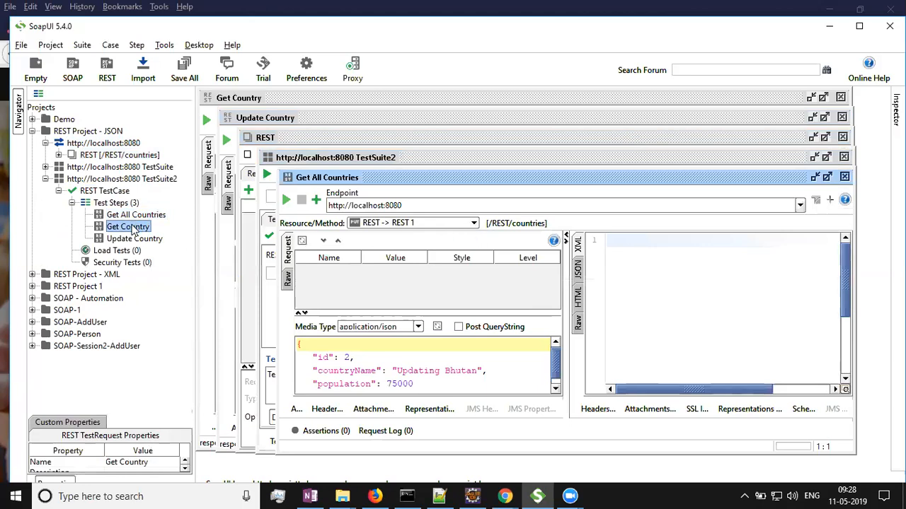
double_click(134, 238)
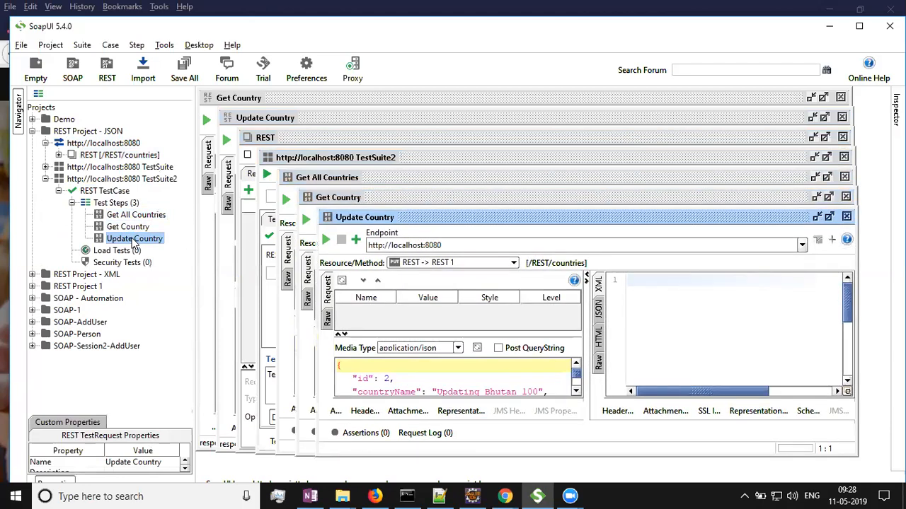
Close all open request, resource and test suite editor windows.
left_click(846, 217)
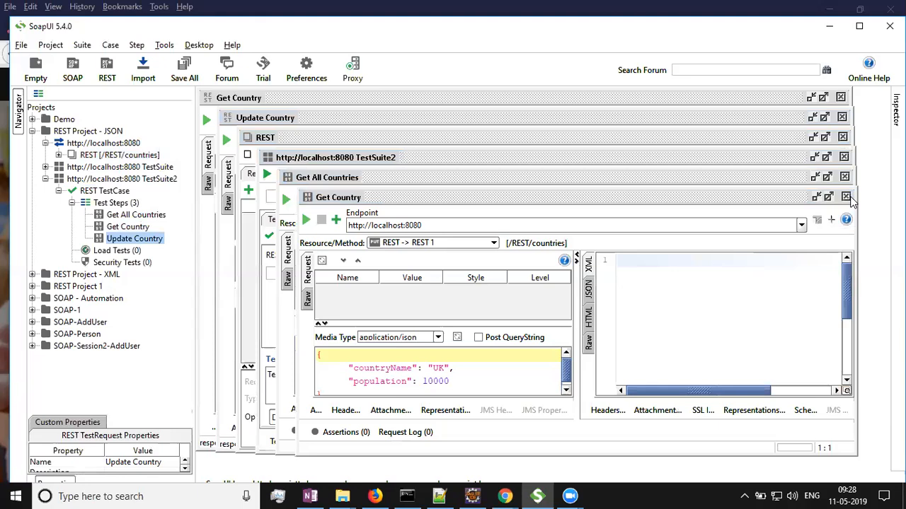
left_click(846, 197)
left_click(844, 177)
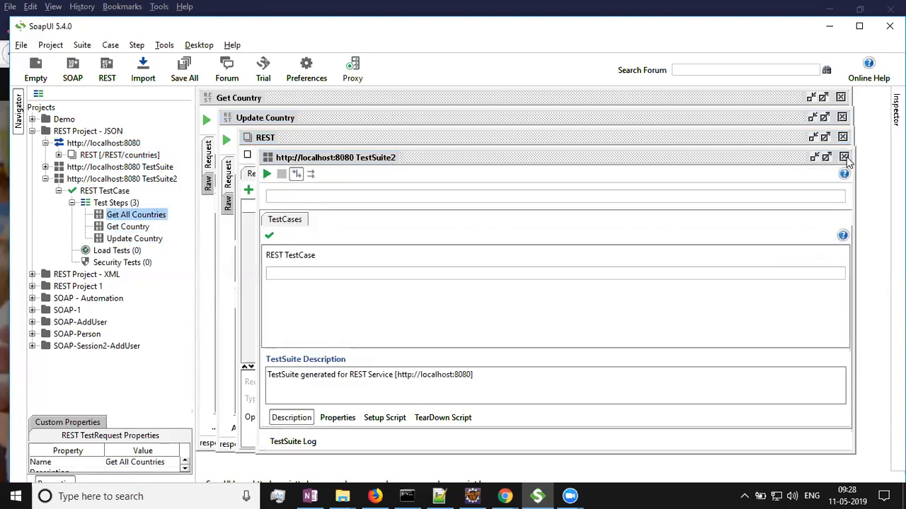
left_click(843, 156)
left_click(842, 137)
left_click(842, 116)
left_click(840, 98)
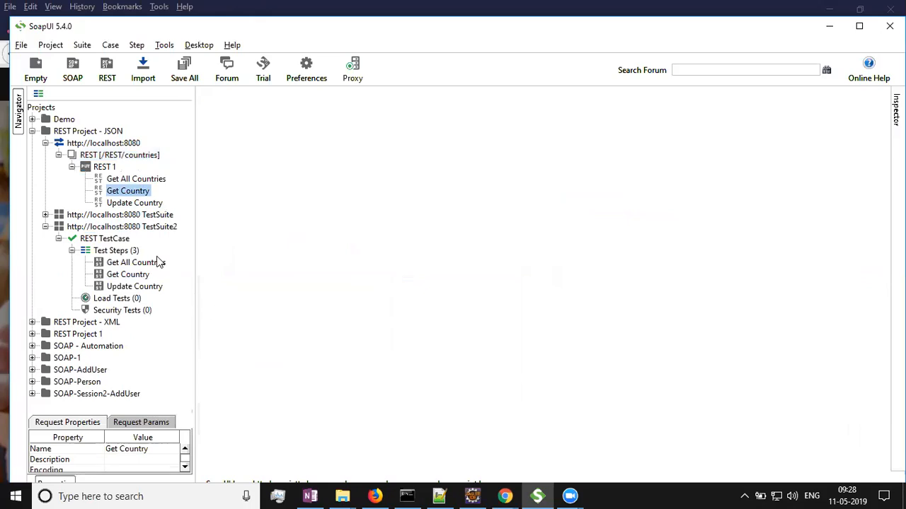
Collapse the test suite and rename the REST 1 method to REST Get All Countries.
left_click(59, 238)
left_click(44, 227)
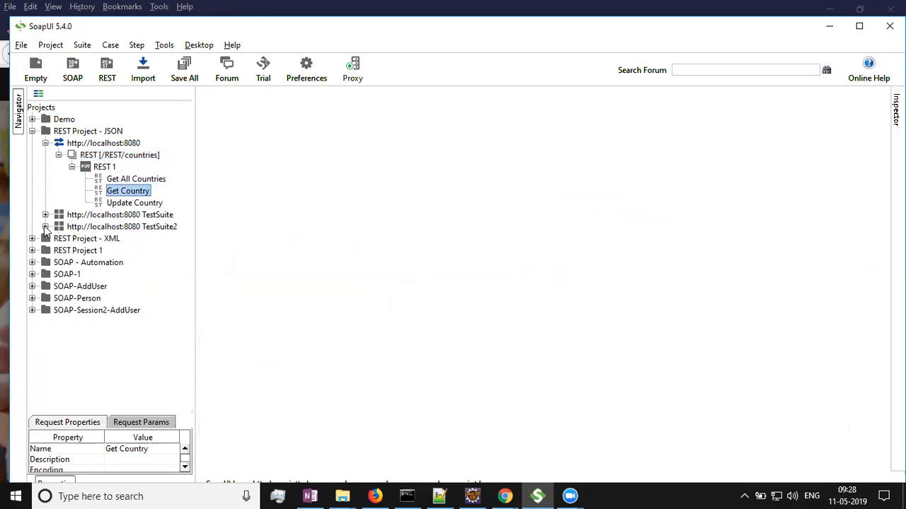
left_click(72, 168)
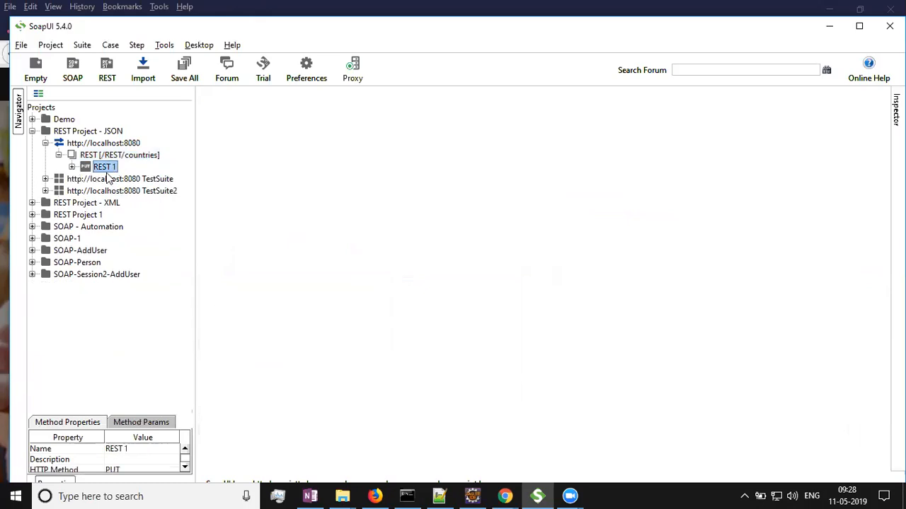
right_click(107, 171)
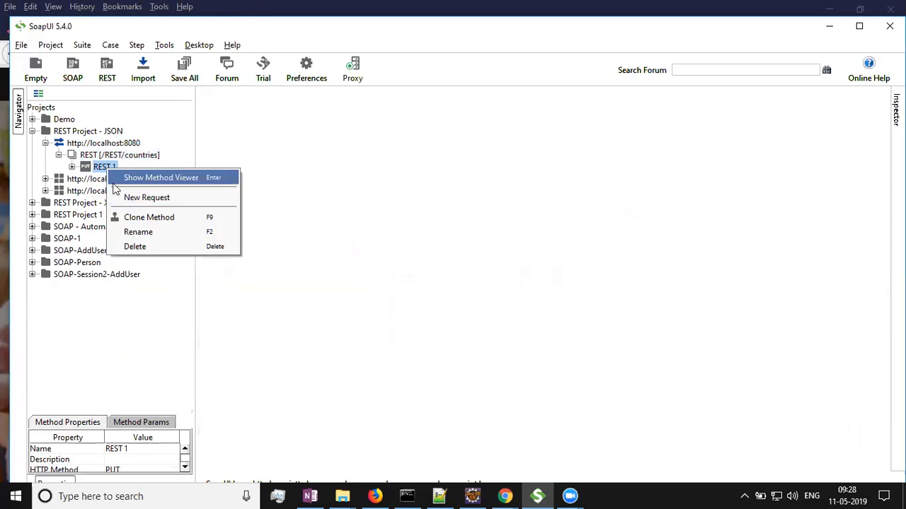
left_click(139, 232)
key("Right")
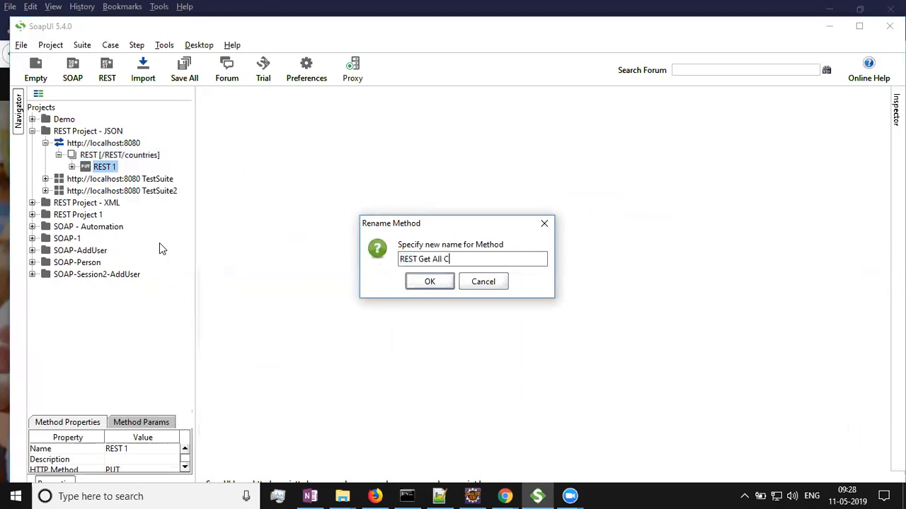
type("s")
key("Return")
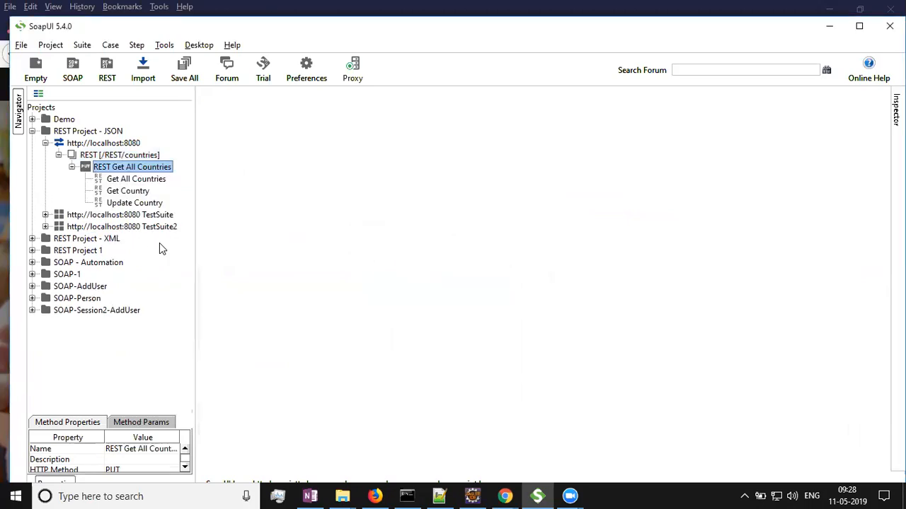
Delete the Get Country and Update Country requests from the resource.
left_click(131, 192)
key("Delete")
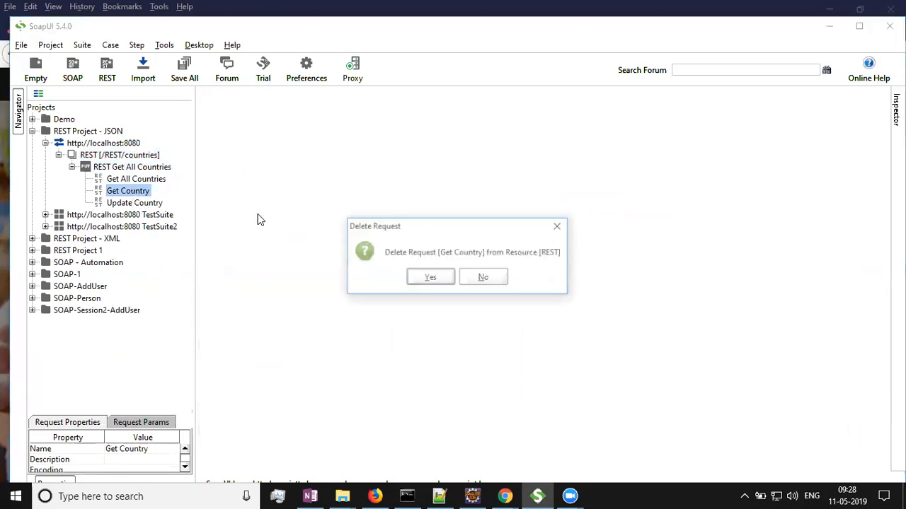
left_click(430, 277)
left_click(147, 193)
key("Delete")
left_click(413, 282)
Open the Get All Countries request and set its method to GET.
left_click(134, 168)
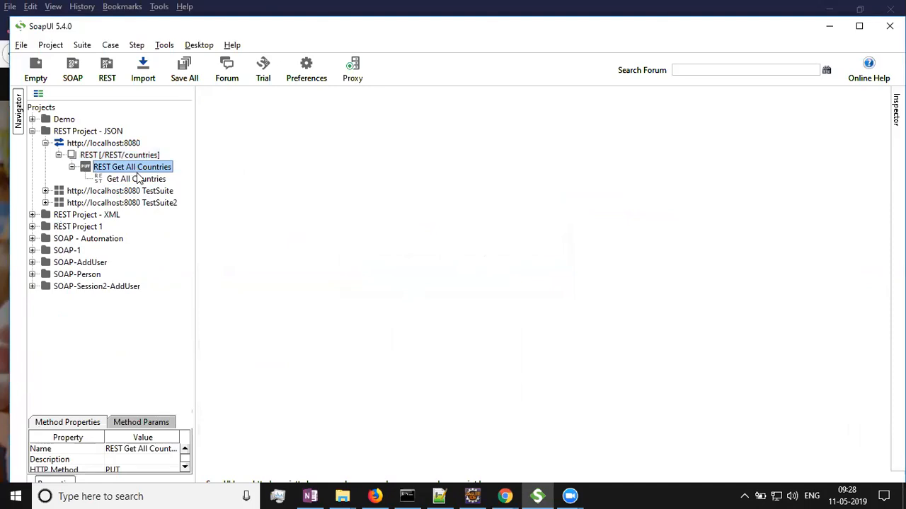
double_click(137, 179)
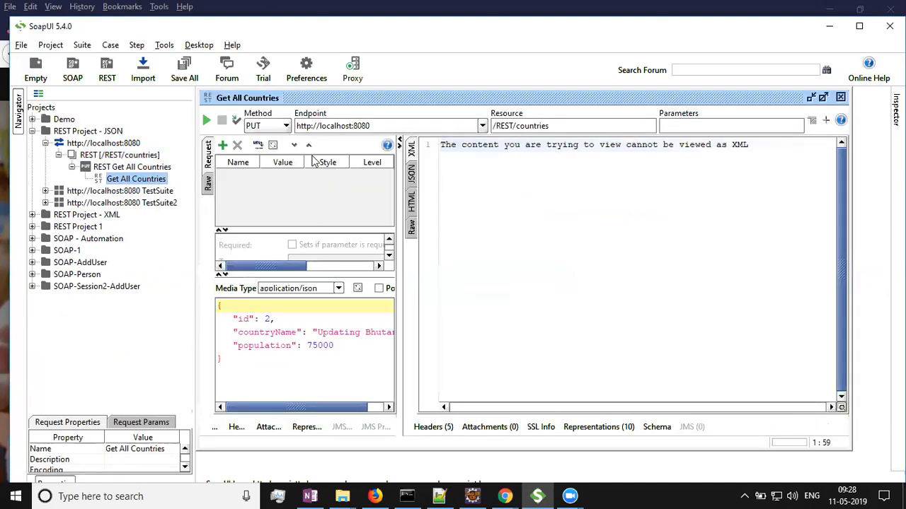
left_click(285, 127)
left_click(266, 141)
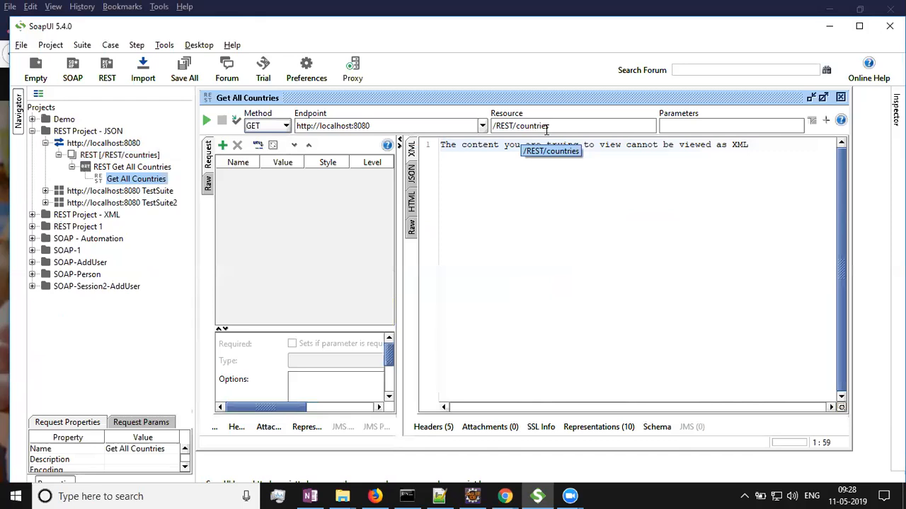
Send the Get All Countries request and view the response as JSON.
left_click(206, 120)
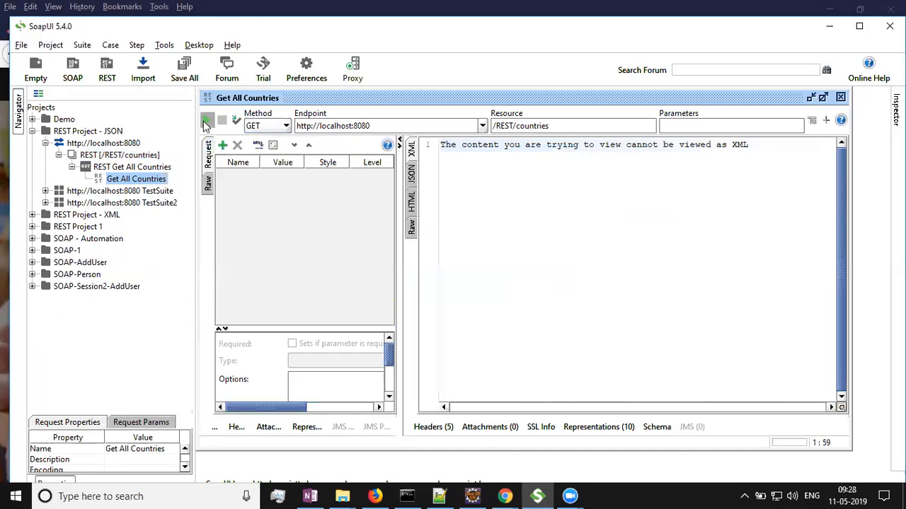
left_click(412, 173)
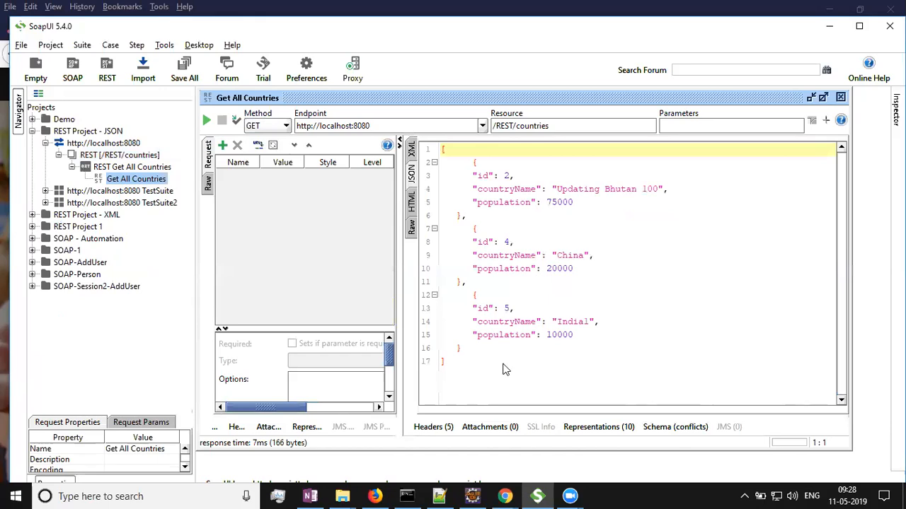
left_click(105, 170)
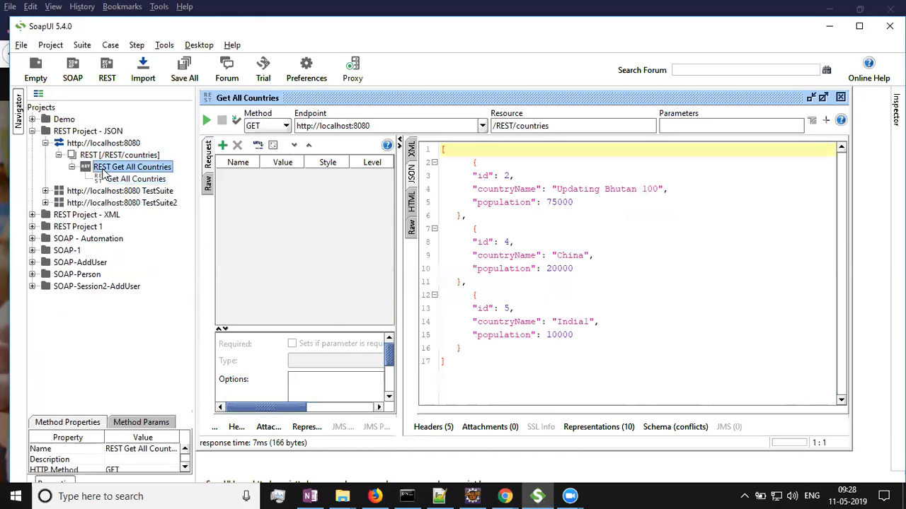
Add a new GET method named REST Get A Country to the countries resource, creating its request.
double_click(105, 171)
left_click(119, 155)
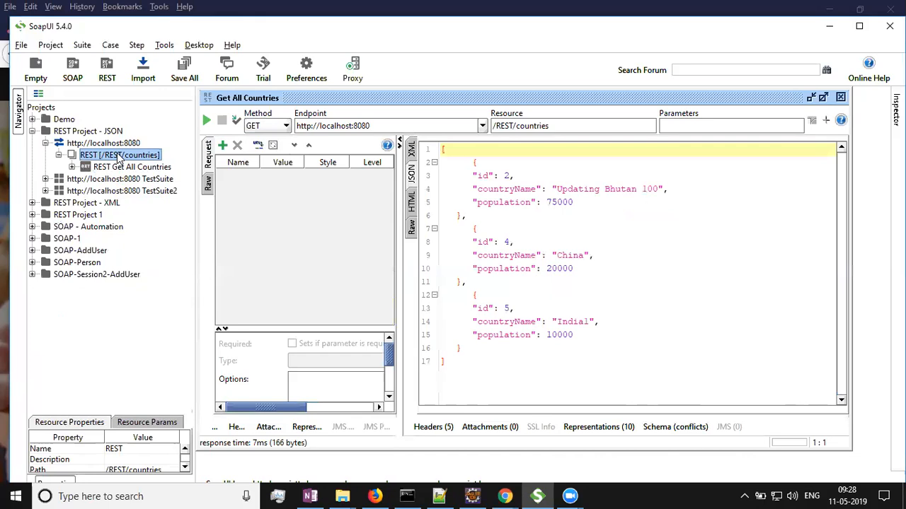
right_click(119, 157)
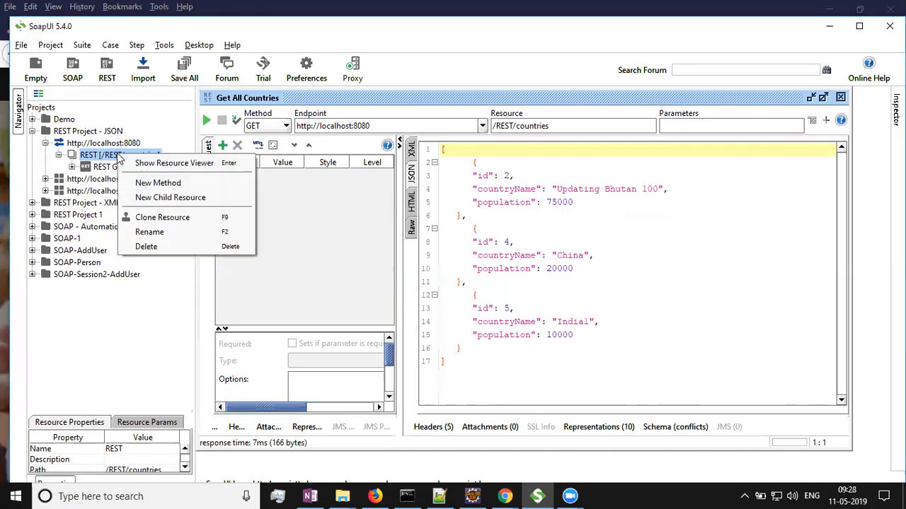
left_click(157, 183)
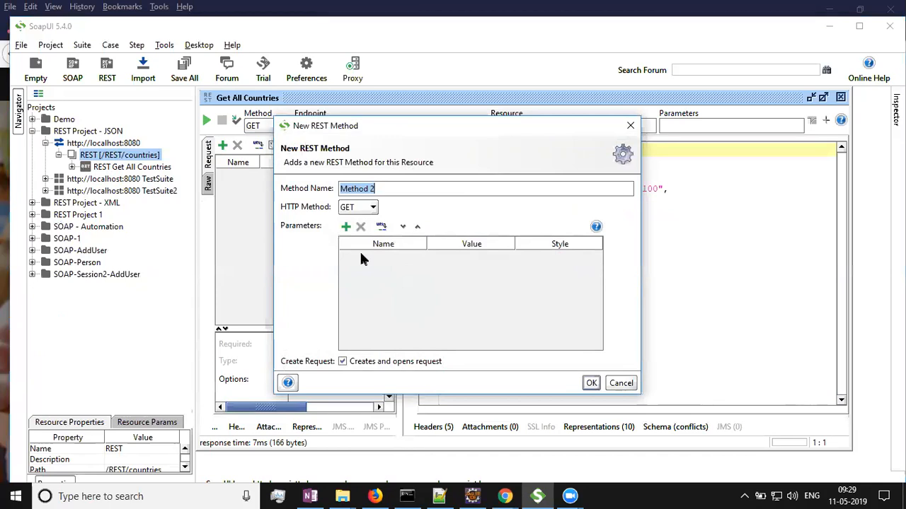
type("R")
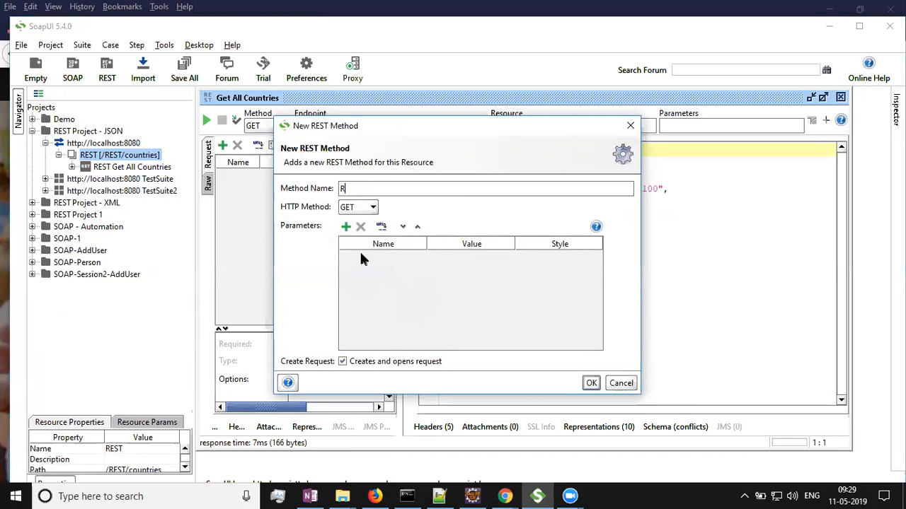
type("EST Get A Country")
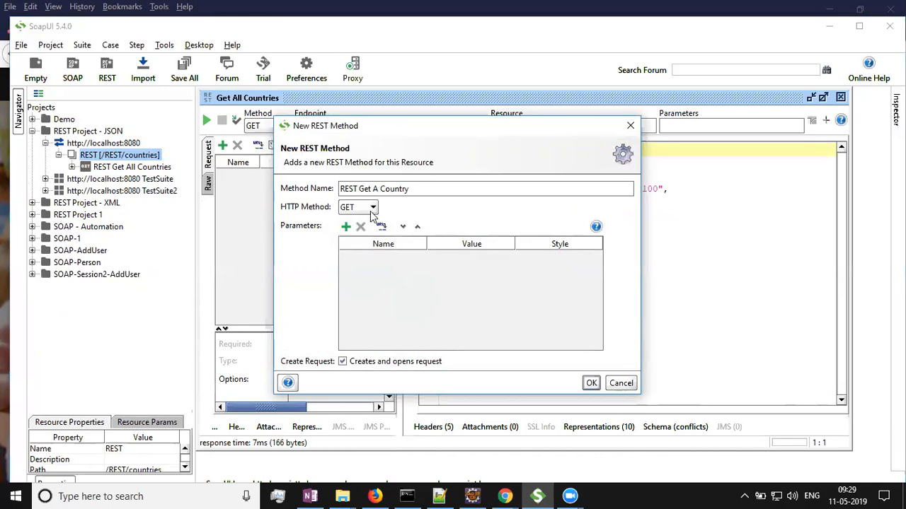
left_click(590, 384)
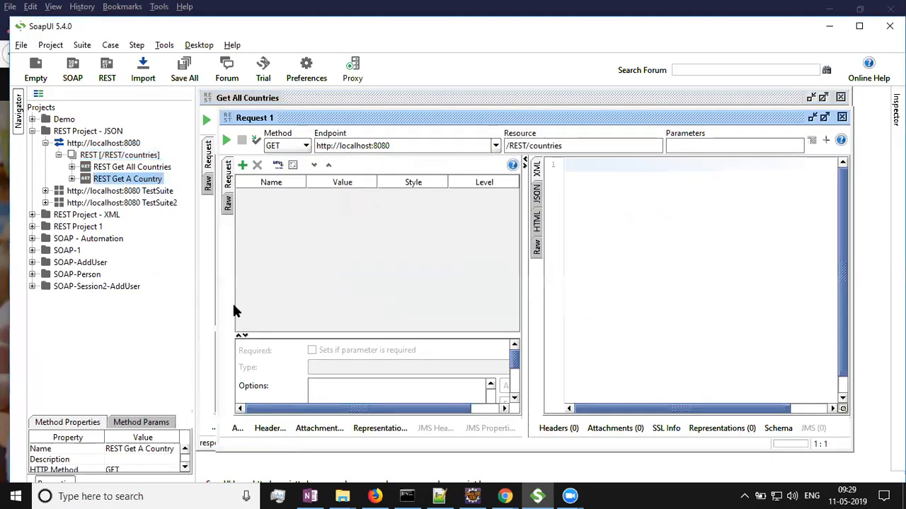
Change the new method's resource path to /REST/country/2.
left_click(104, 180)
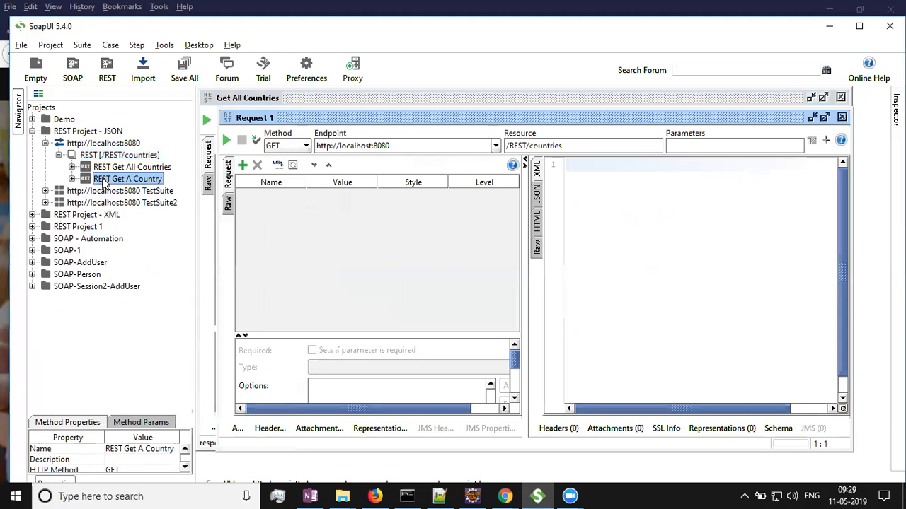
left_click(578, 147)
key("BackSpace")
key("BackSpace")
key("BackSpace")
type("y/2")
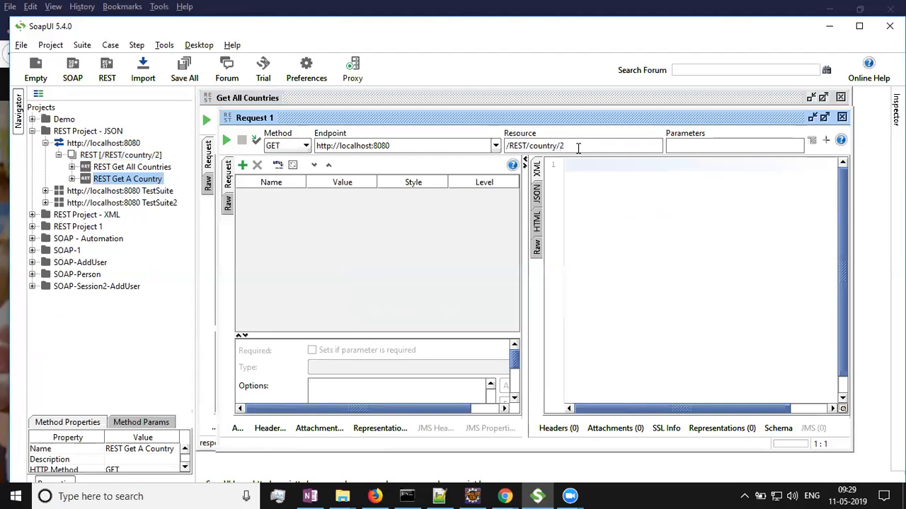
Send the single-country request, view its response as JSON, and close the open request editors.
left_click(227, 141)
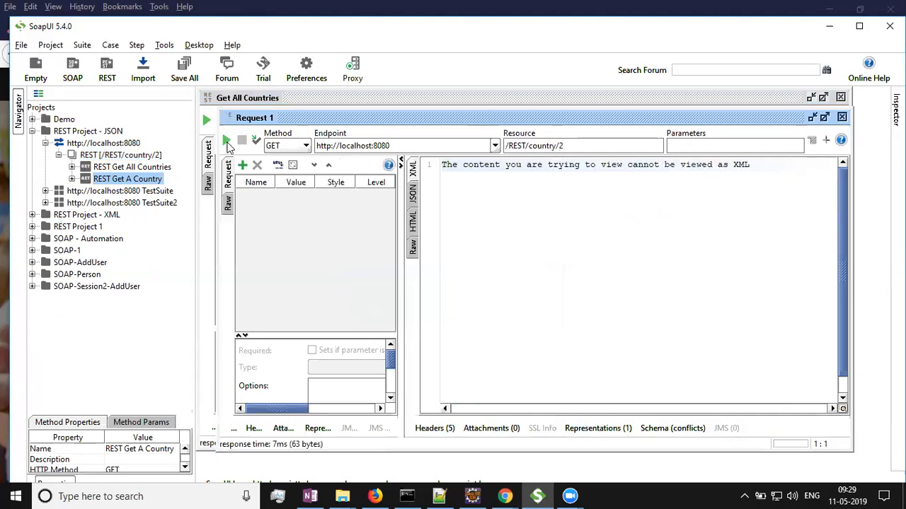
left_click(414, 197)
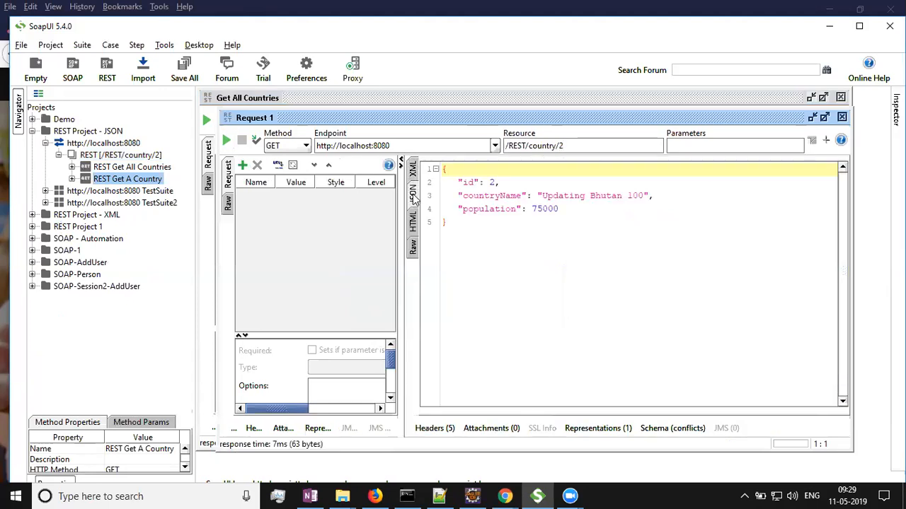
left_click(841, 116)
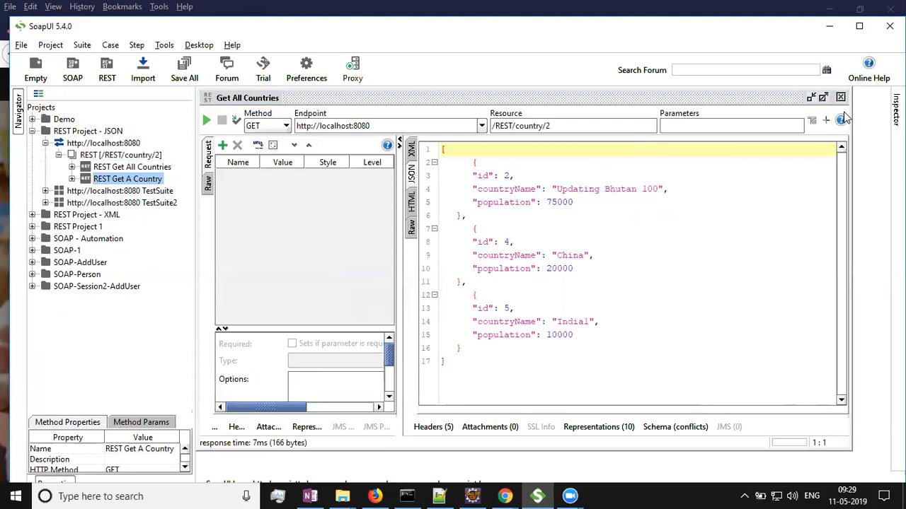
left_click(841, 98)
Rename the REST Get A Country method's request to Get Country.
double_click(124, 168)
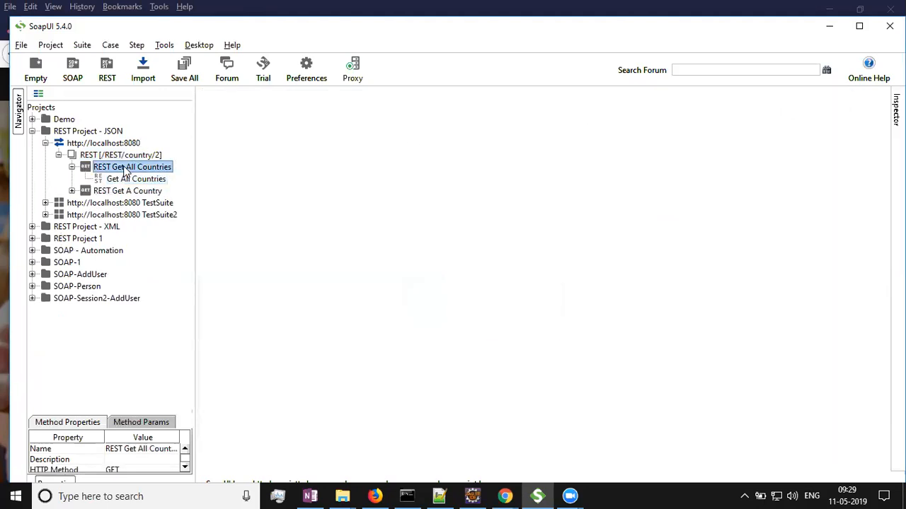
key("Left")
key("Right")
left_click(125, 183)
double_click(122, 191)
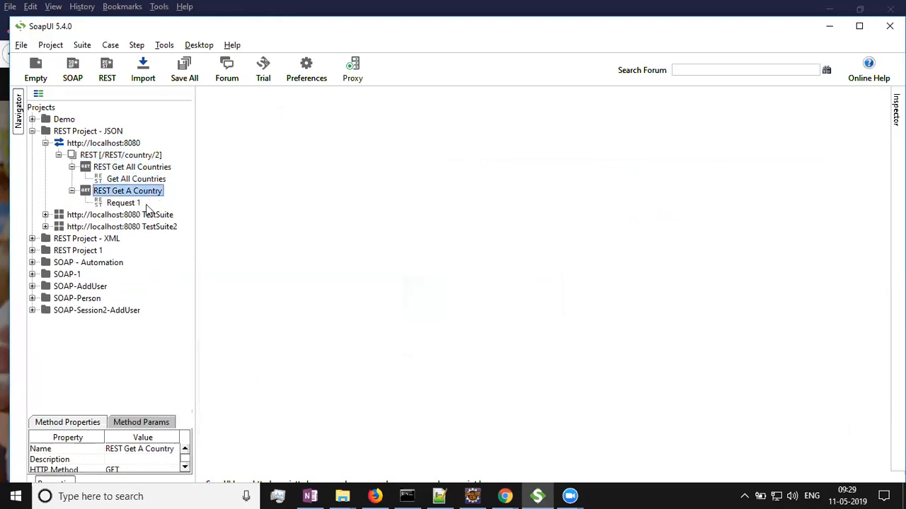
left_click(123, 203)
right_click(126, 205)
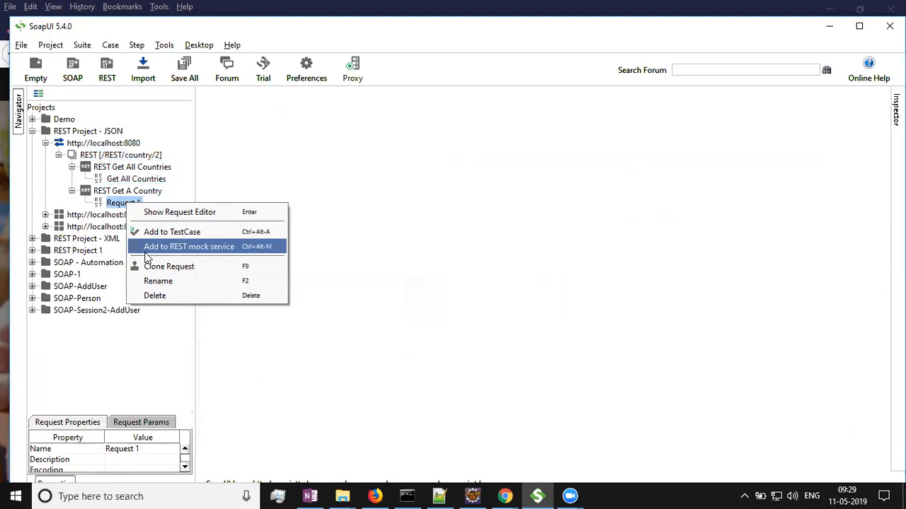
left_click(173, 281)
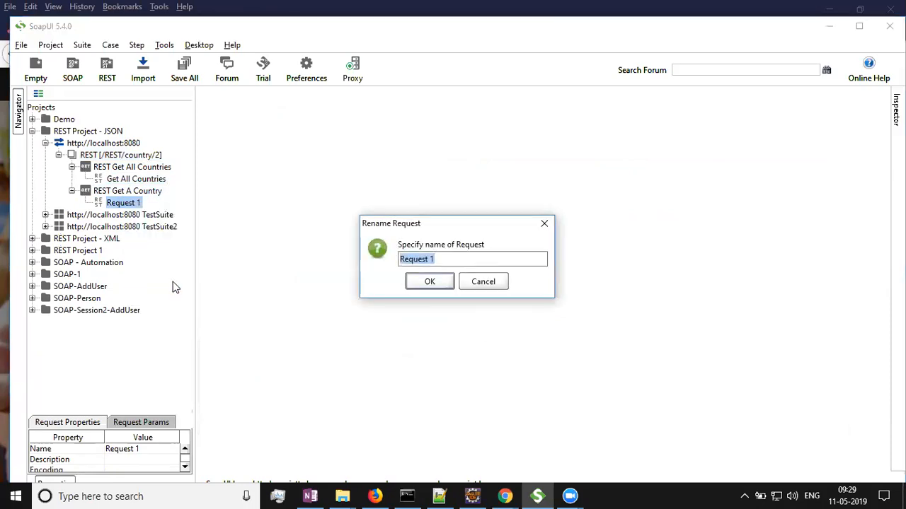
type("Get COun")
key("BackSpace")
key("BackSpace")
key("BackSpace")
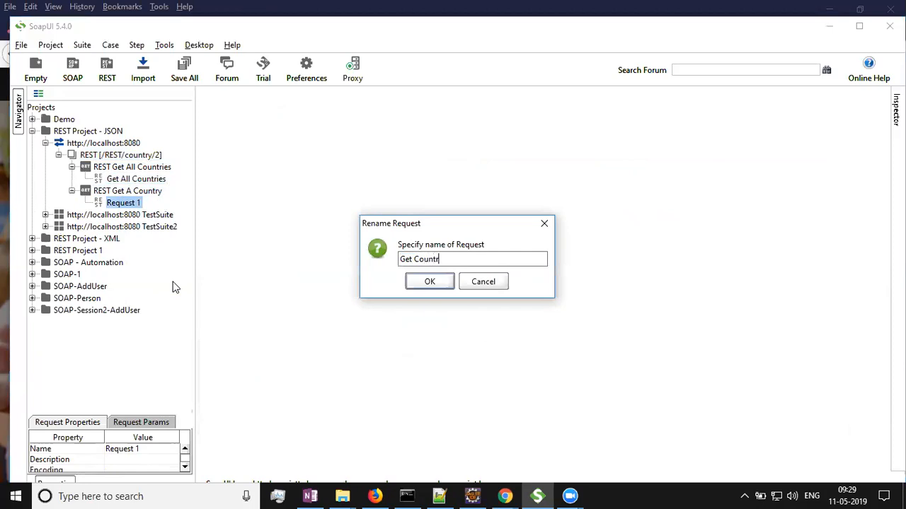
key("Return")
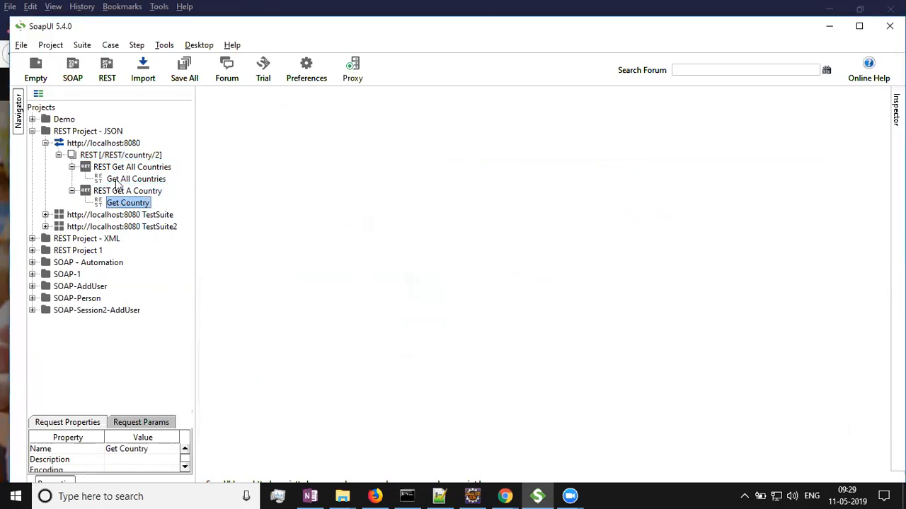
left_click(72, 167)
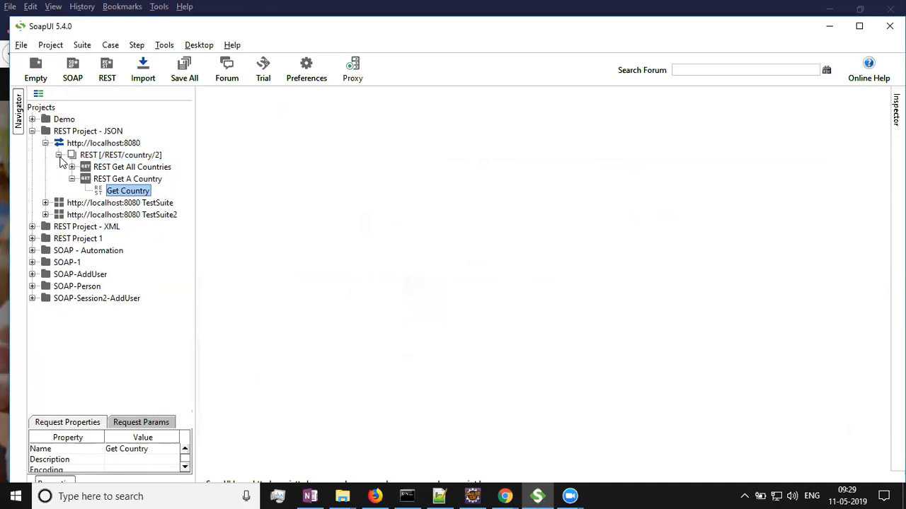
left_click(59, 156)
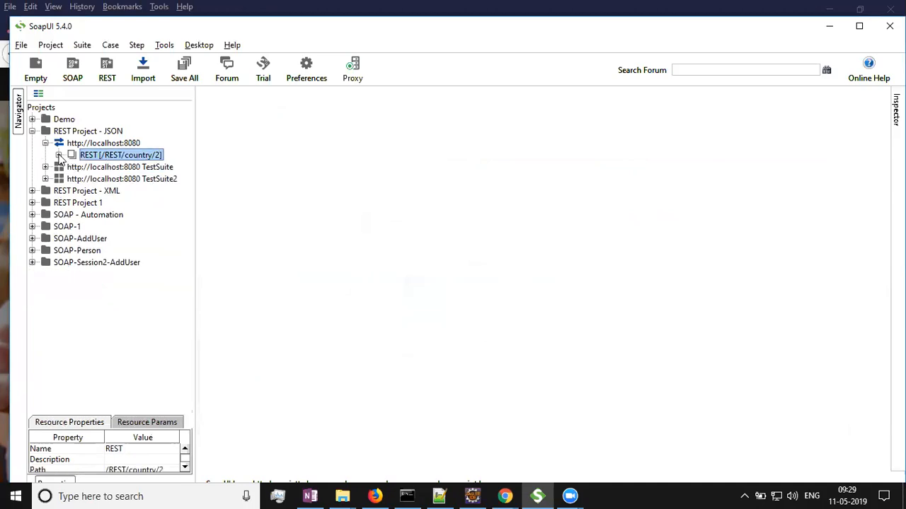
left_click(59, 155)
left_click(72, 179)
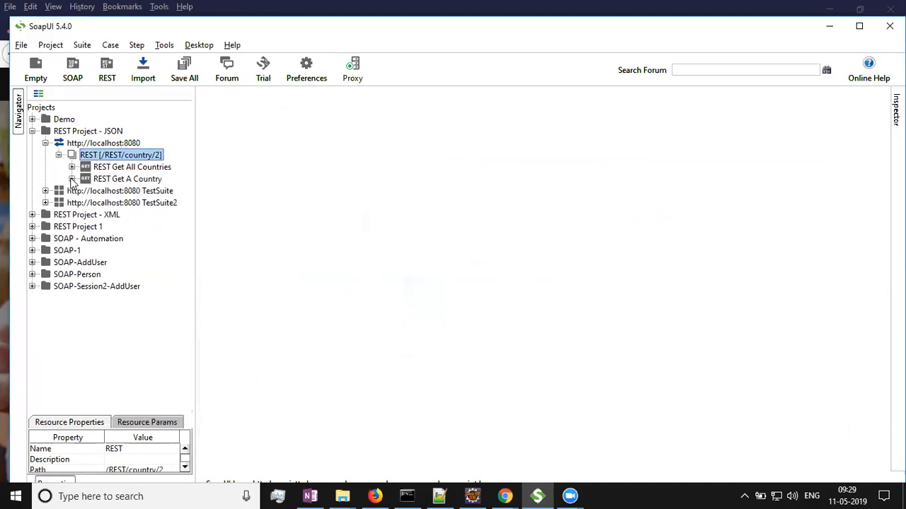
right_click(103, 157)
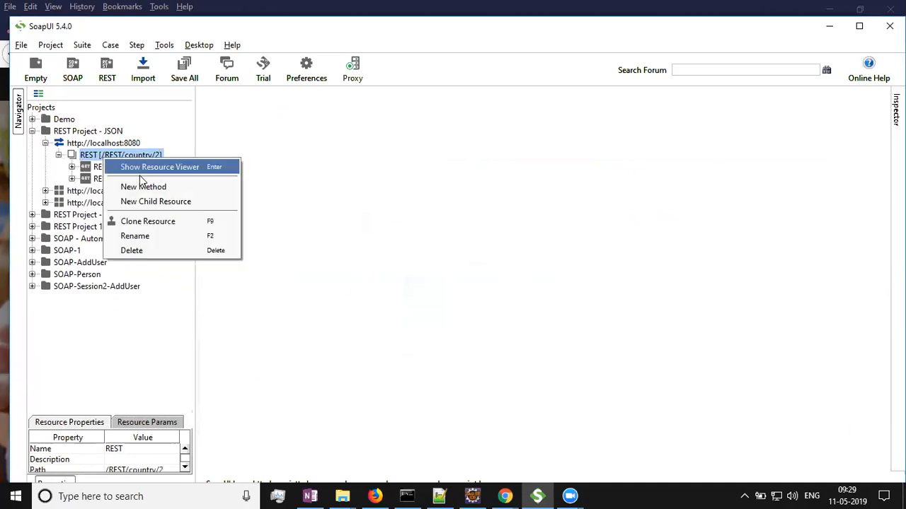
Generate a new test suite from the localhost:8080 service, keeping the default options and suite name.
left_click(102, 144)
right_click(102, 144)
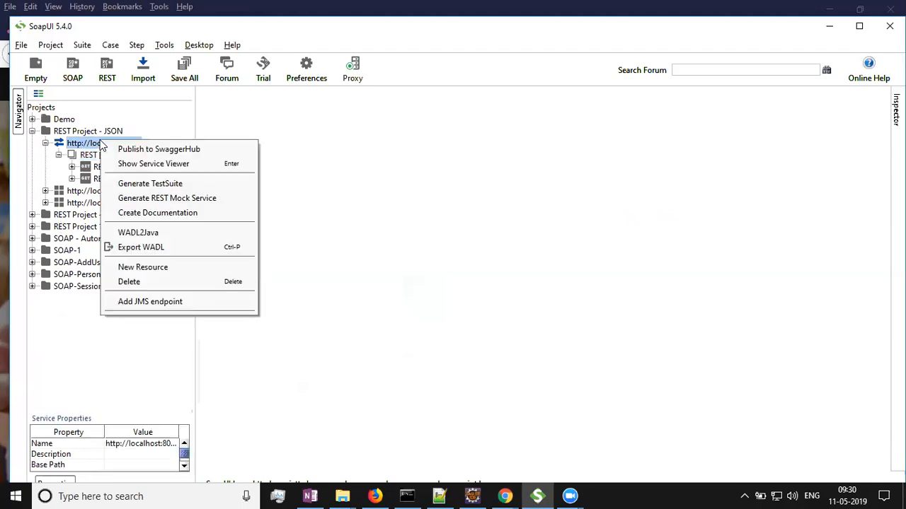
left_click(157, 185)
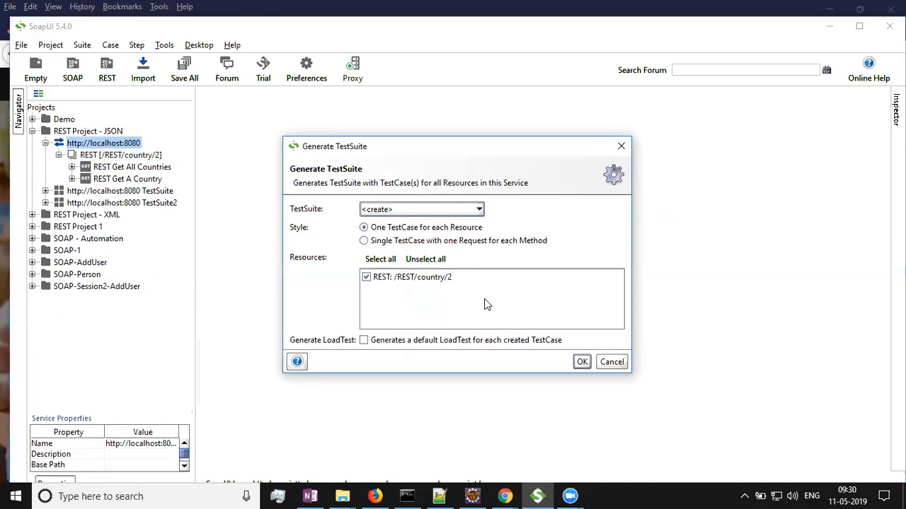
left_click(582, 363)
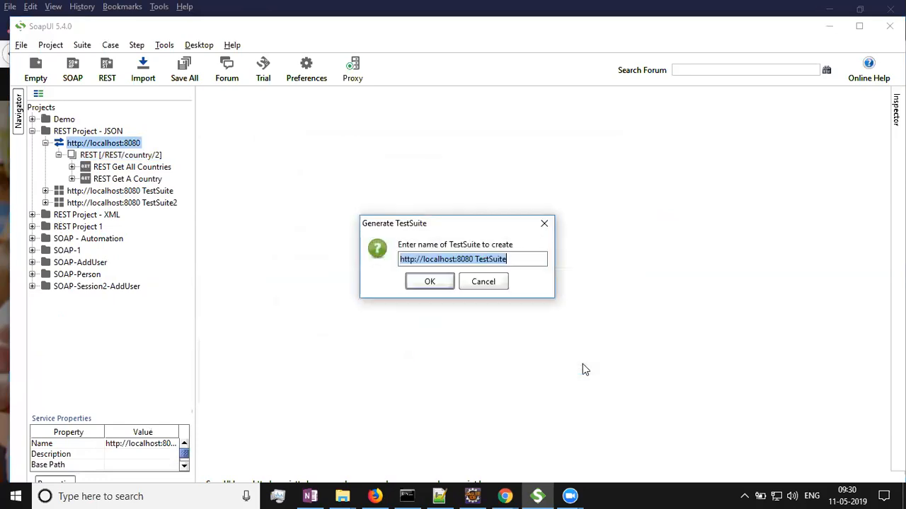
left_click(515, 261)
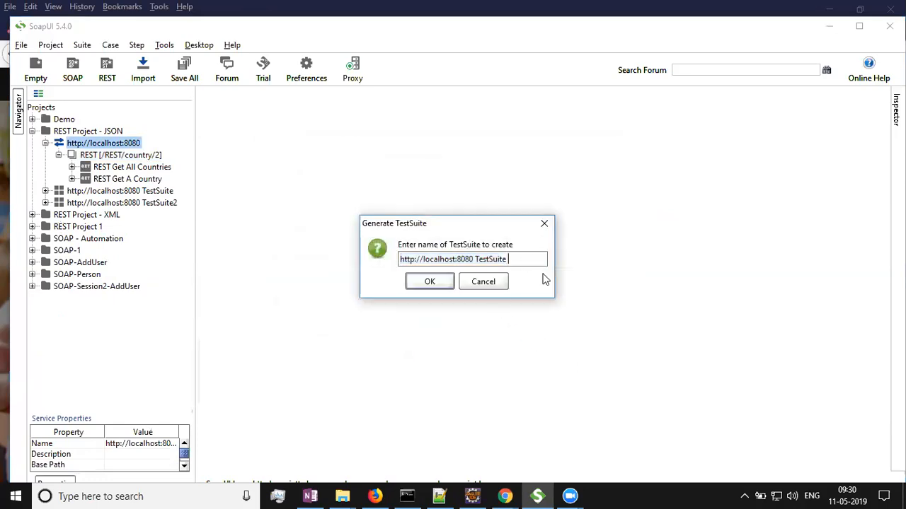
left_click(428, 282)
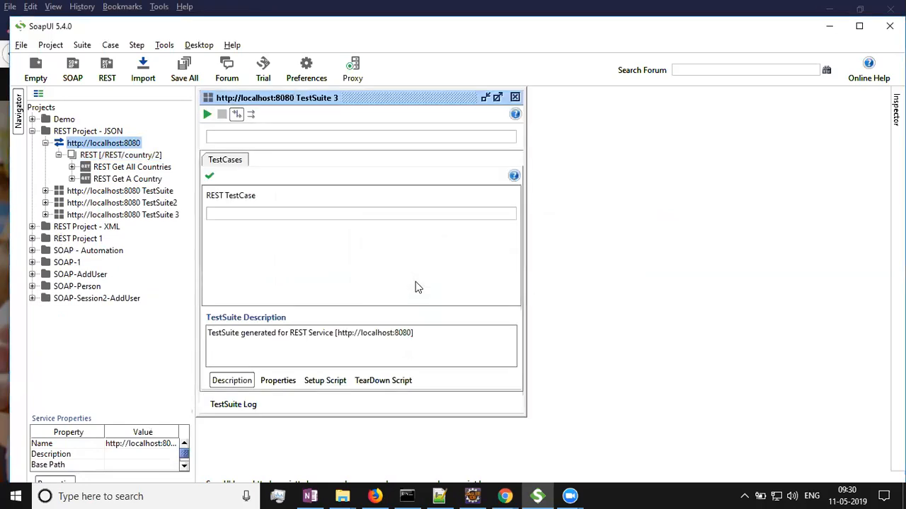
Inspect the generated test suite's test case and its Get All Countries and Get Country test steps.
left_click(515, 97)
left_click(45, 214)
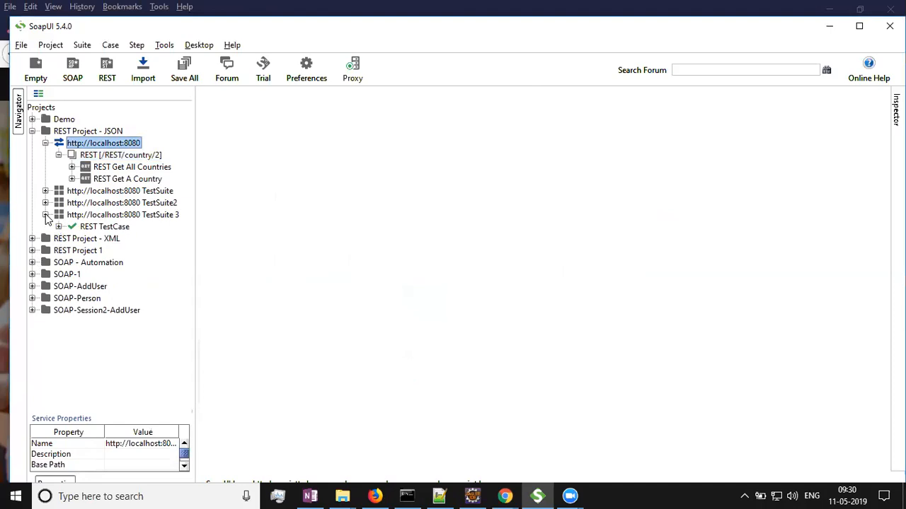
left_click(58, 226)
left_click(71, 239)
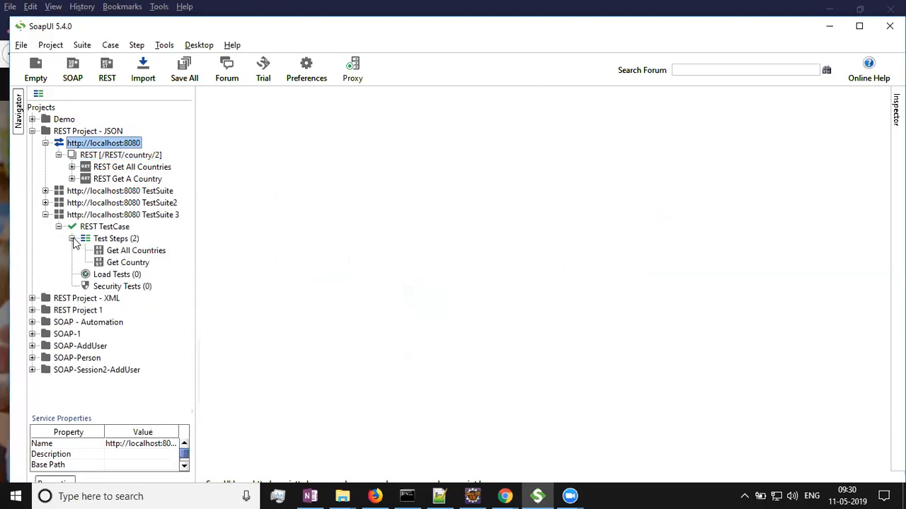
double_click(117, 251)
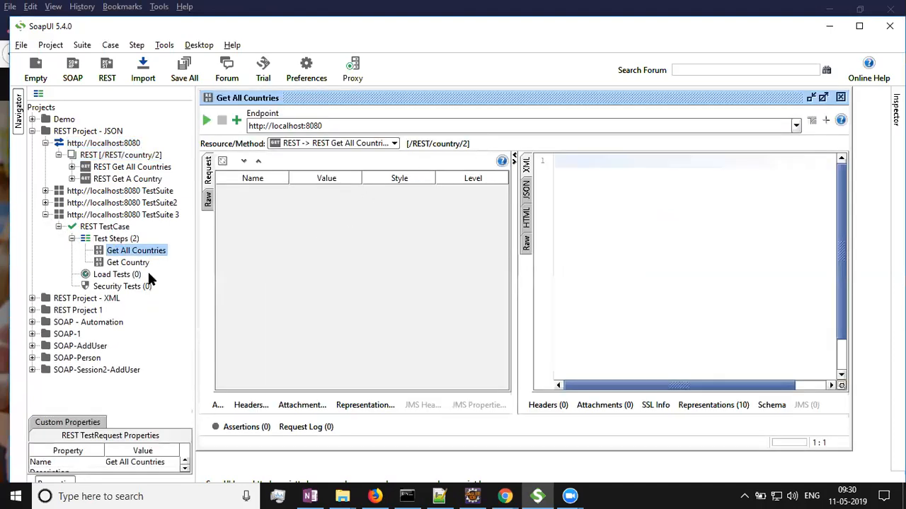
left_click(115, 264)
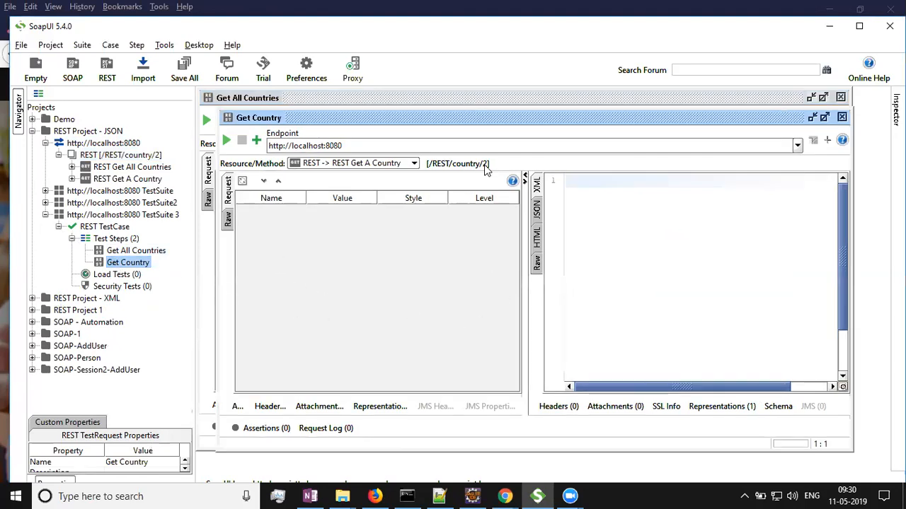
left_click(841, 117)
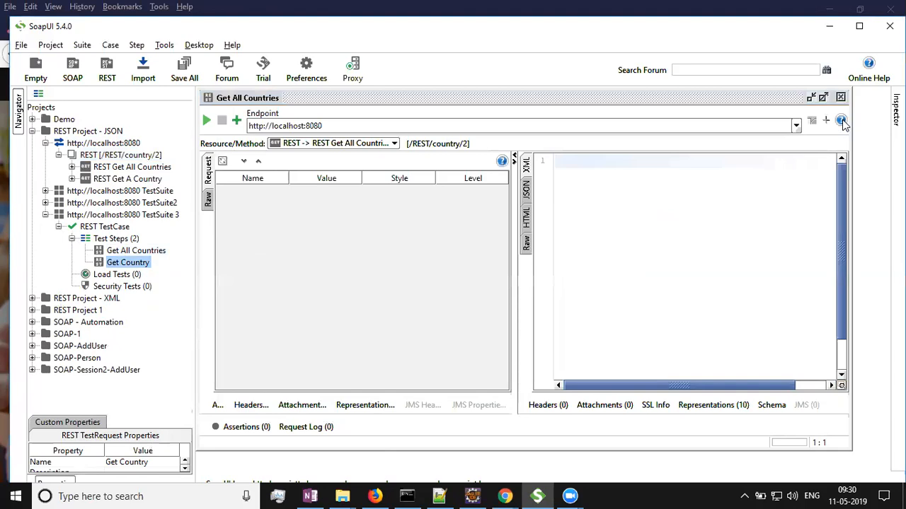
left_click(841, 97)
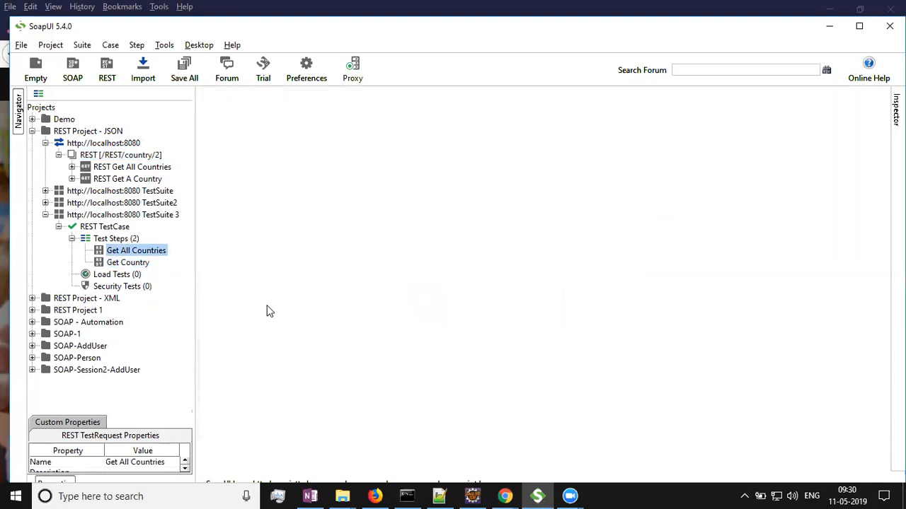
left_click(45, 215)
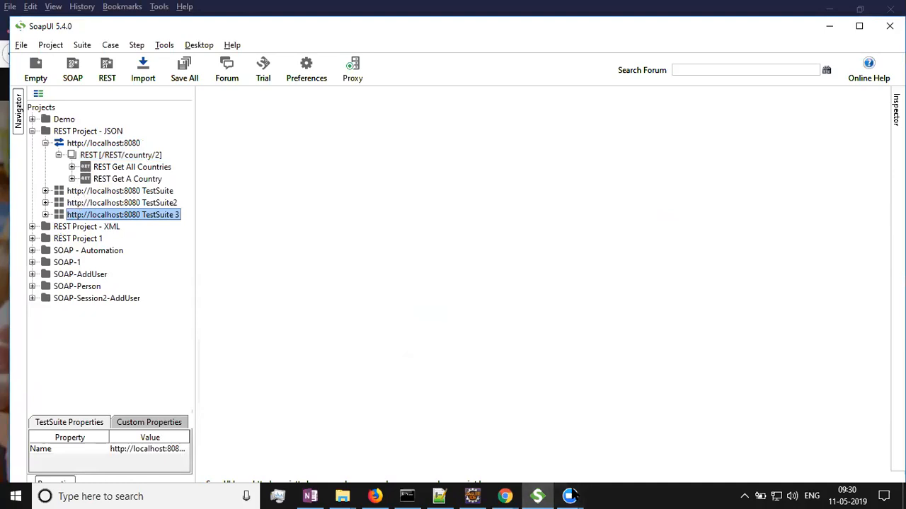
Switch to Notepad++ and replace the selected JSON body with the note "1. getting all countries".
left_click(439, 496)
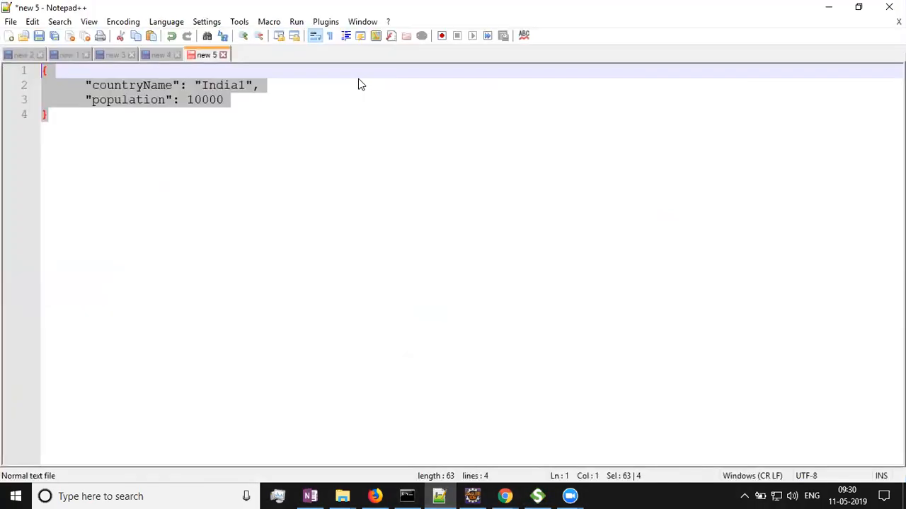
type("1. get")
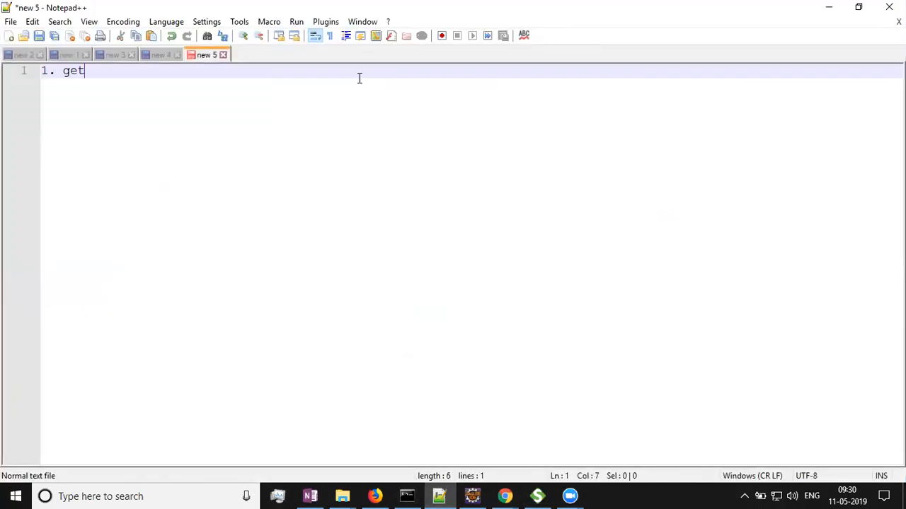
type("ting all countris")
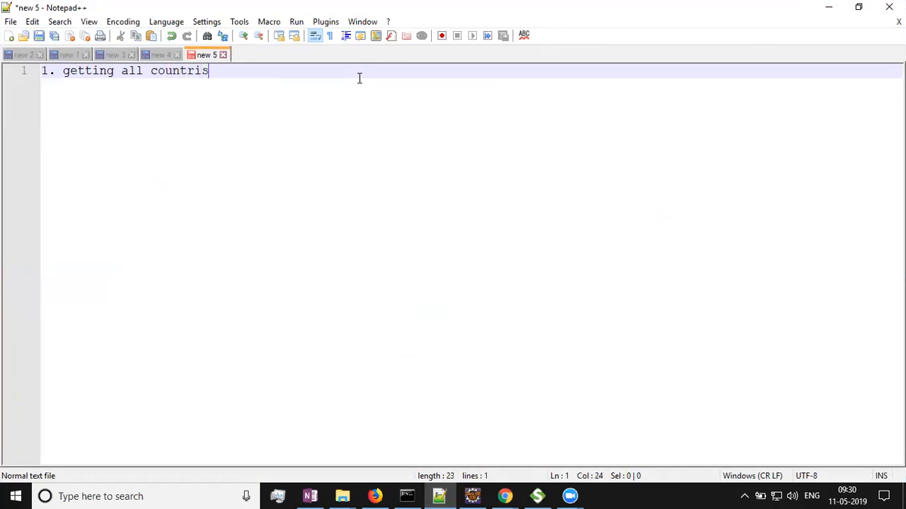
key("BackSpace")
type("es")
key("Return")
Add the notes "2. get a country" and "3. update using put method" on the following lines.
type("2. ")
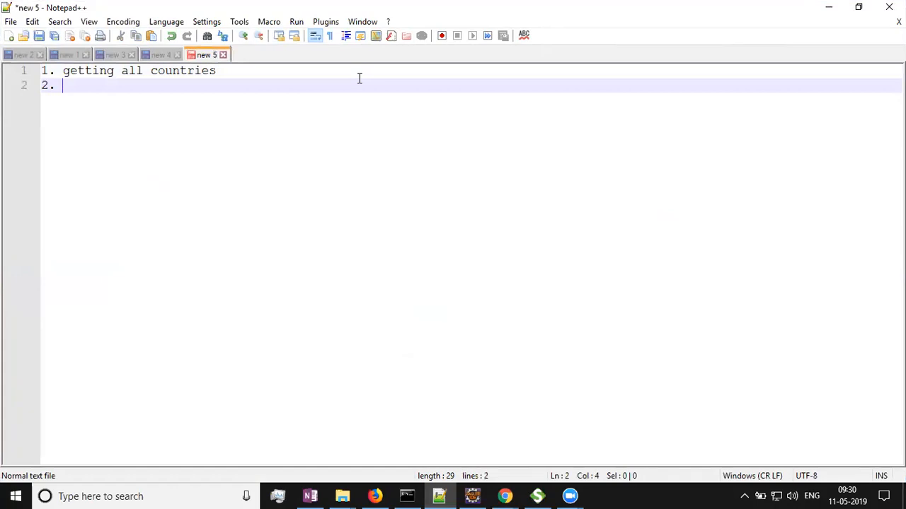
type("get a country")
key("Return")
type("3.")
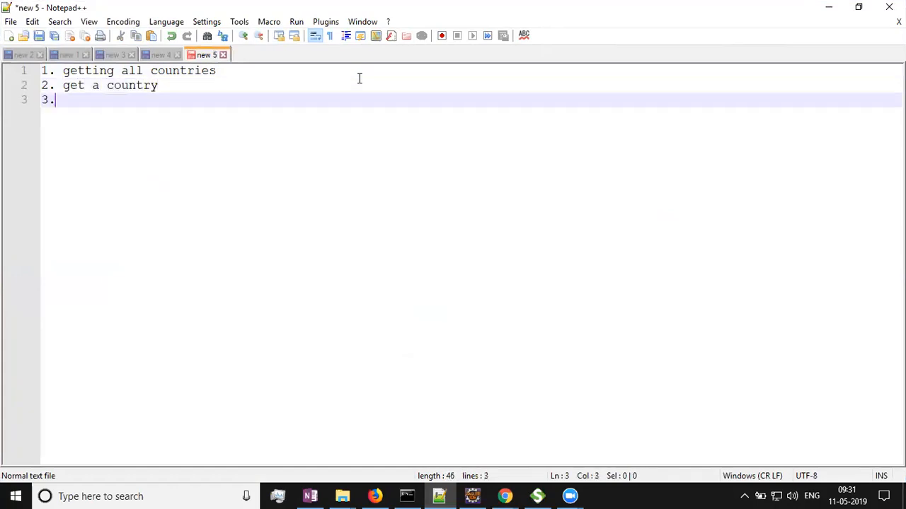
type(" update using put method")
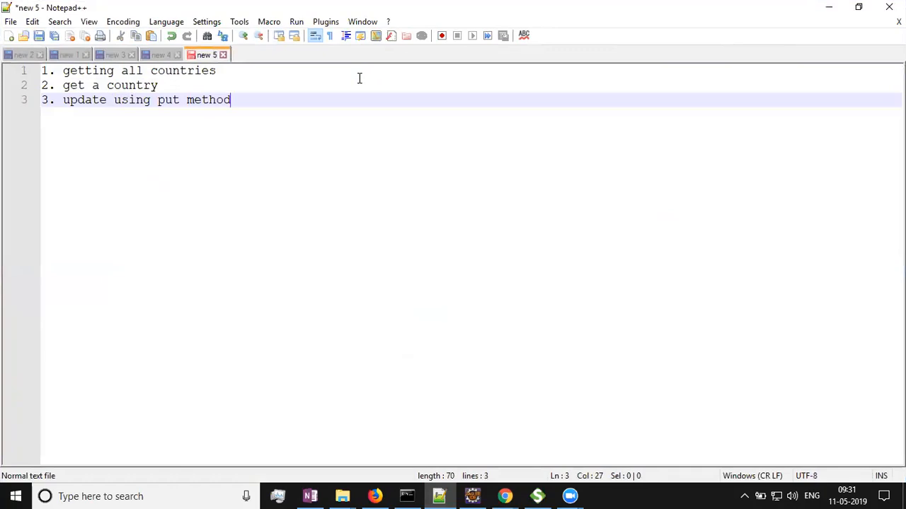
key("Return")
Add the note "4. deleting using delete method" and start a fifth numbered line.
type("4. deleting")
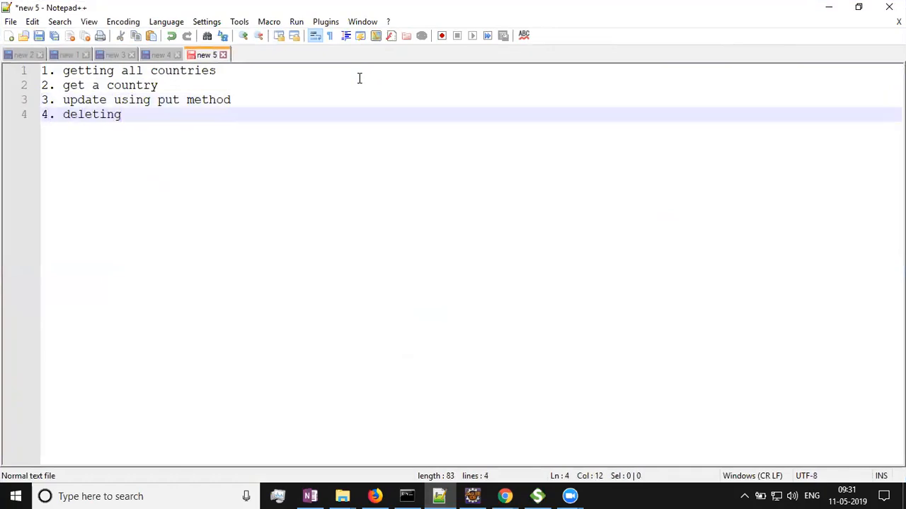
key("Return")
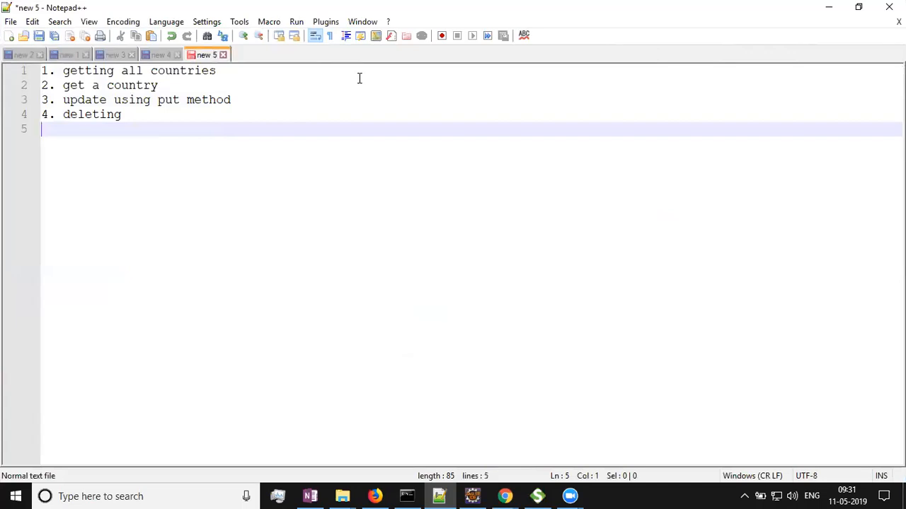
type("5.")
key("Up")
key("End")
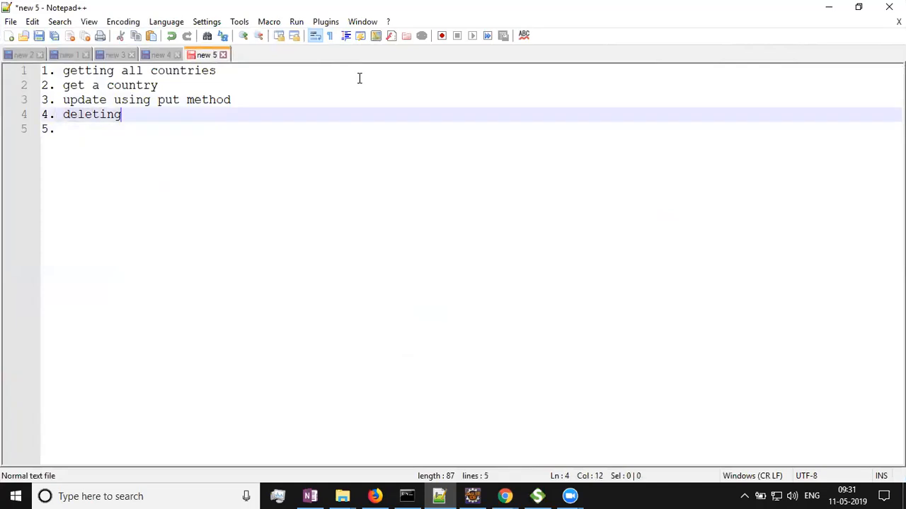
type("using delete")
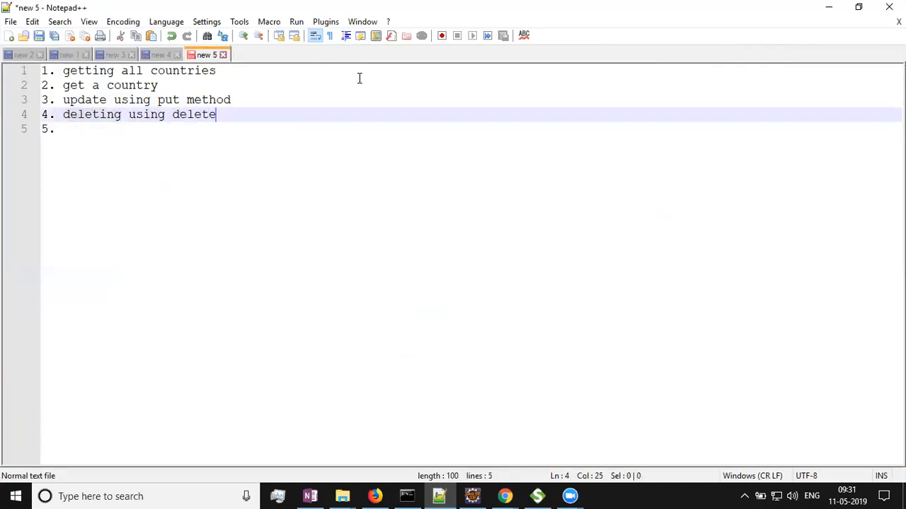
type(" method")
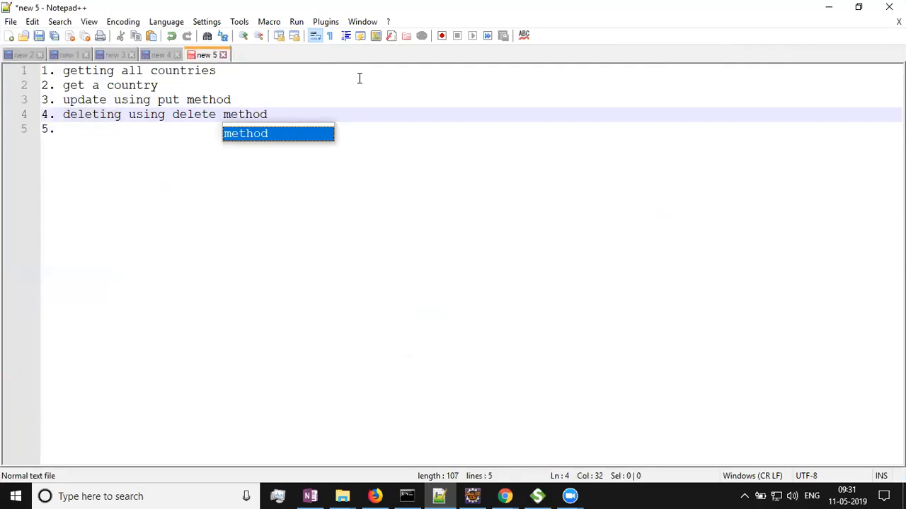
key("Escape")
Complete line 5 as "adding country using post method" and select all the notes text.
key("Down")
type("a")
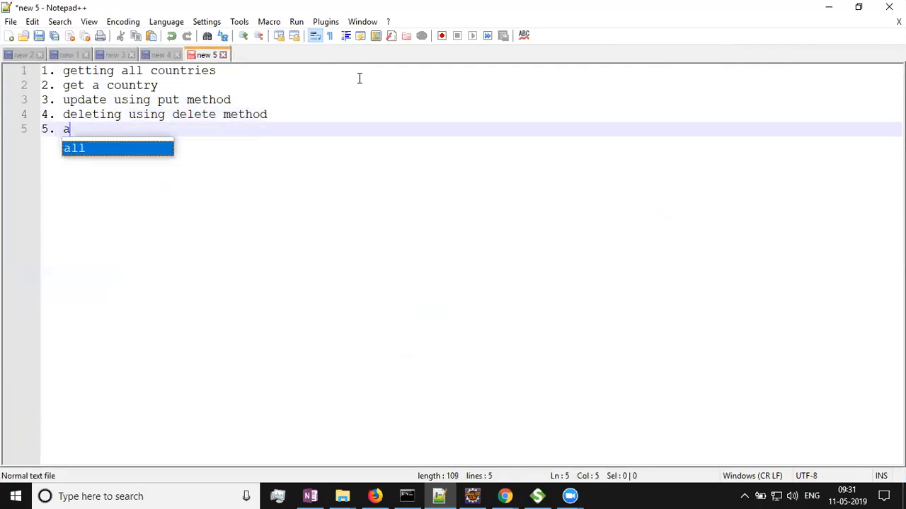
type("dding country")
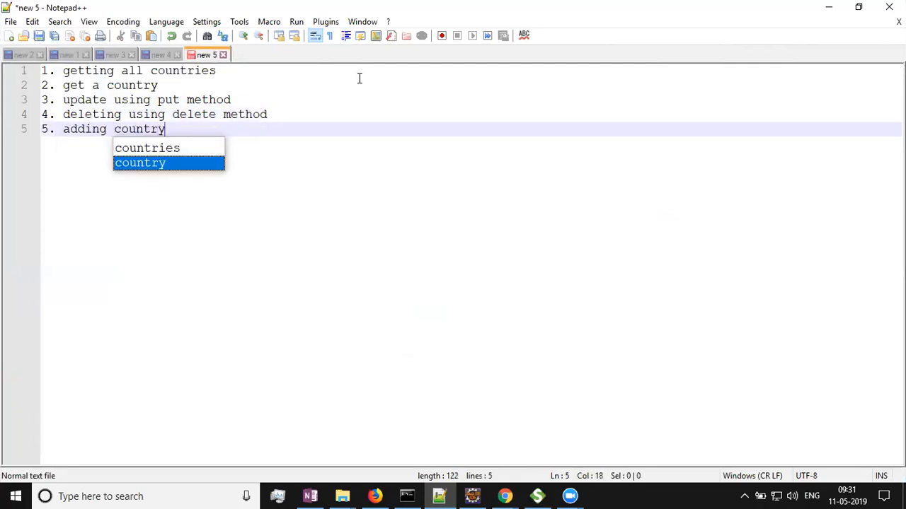
type(" using post method")
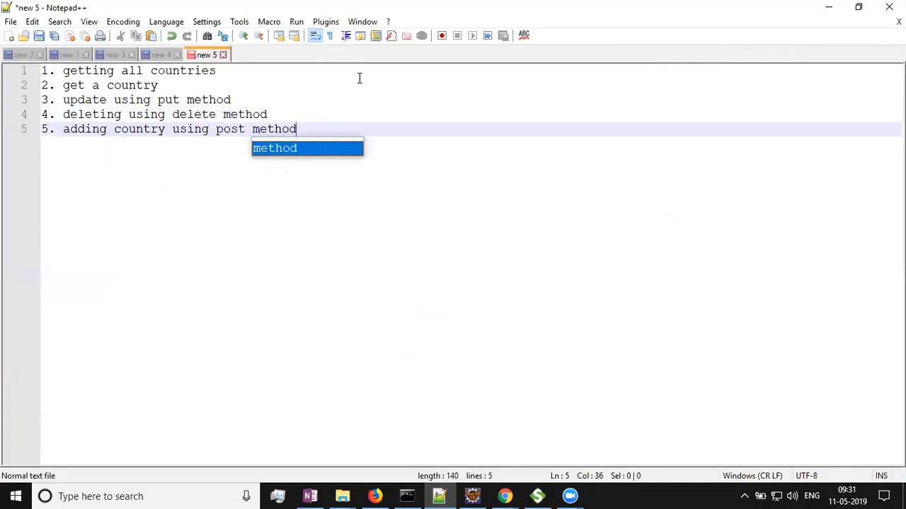
key("Escape")
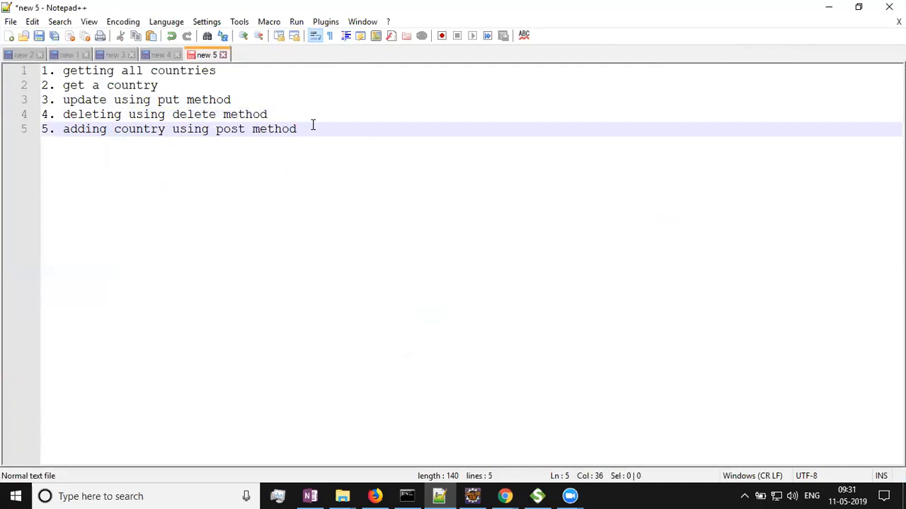
key("ctrl+a")
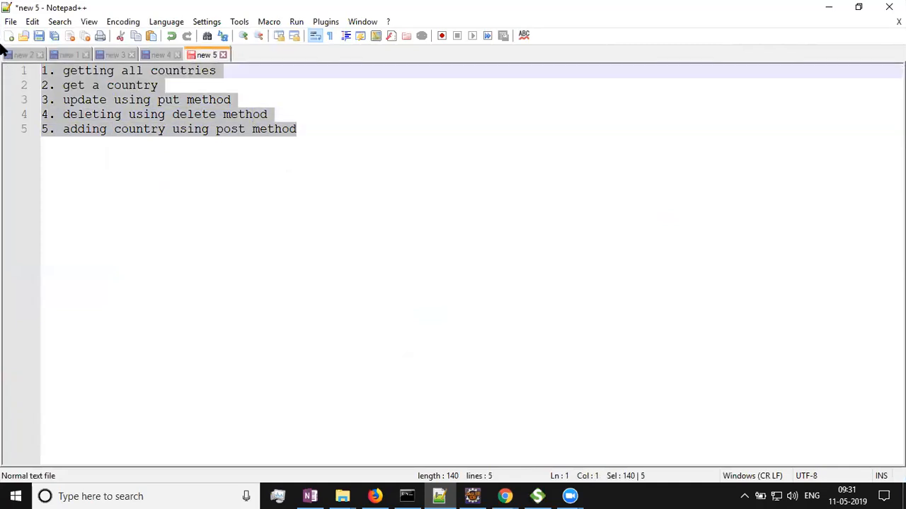
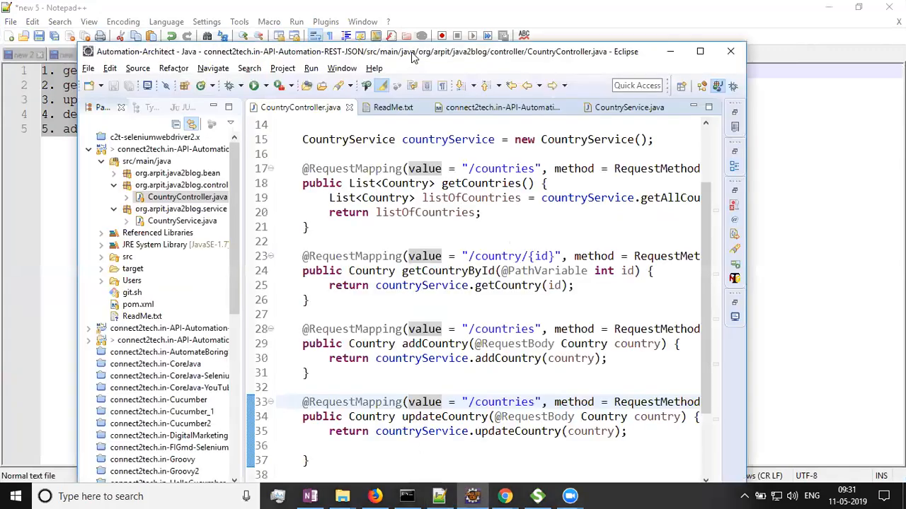
Close all open Eclipse editors and collapse the connect2tech.in-API-Automation-REST-JSON project.
left_click_drag(412, 56, 418, 2)
key("alt+f")
key("l")
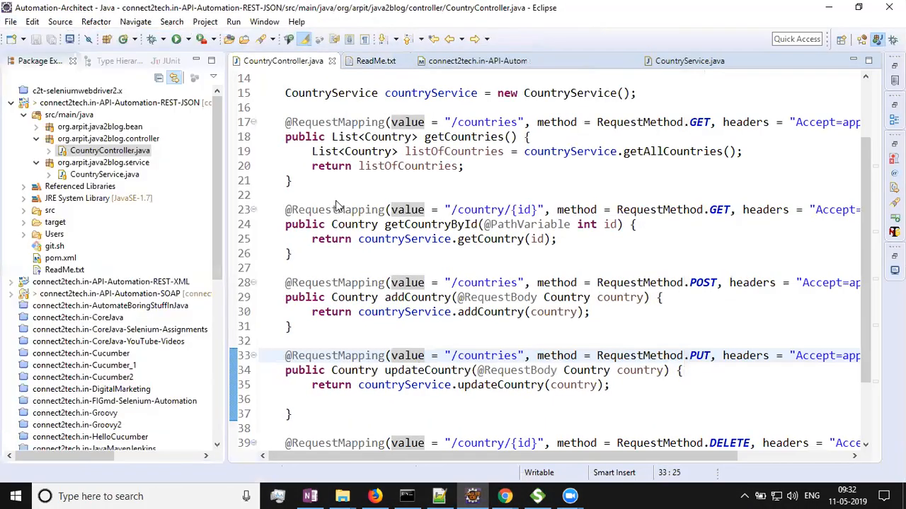
left_click(12, 104)
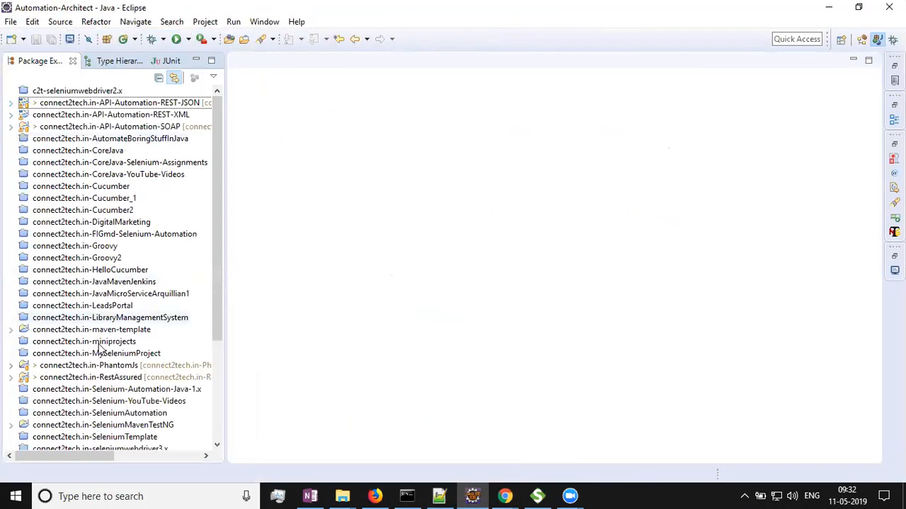
Open Rest1.java from the session1 package of the connect2tech.in-RestAssured project.
scroll(108, 341, "down", 3)
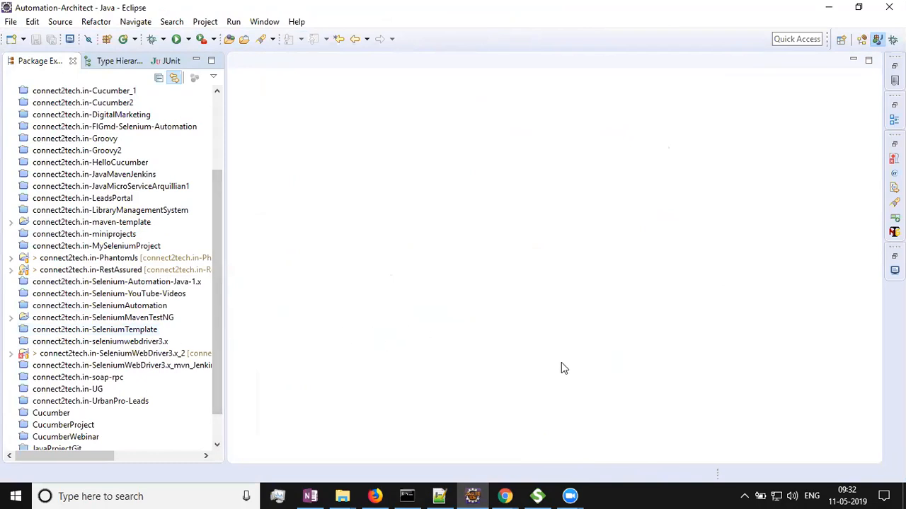
double_click(129, 271)
double_click(53, 284)
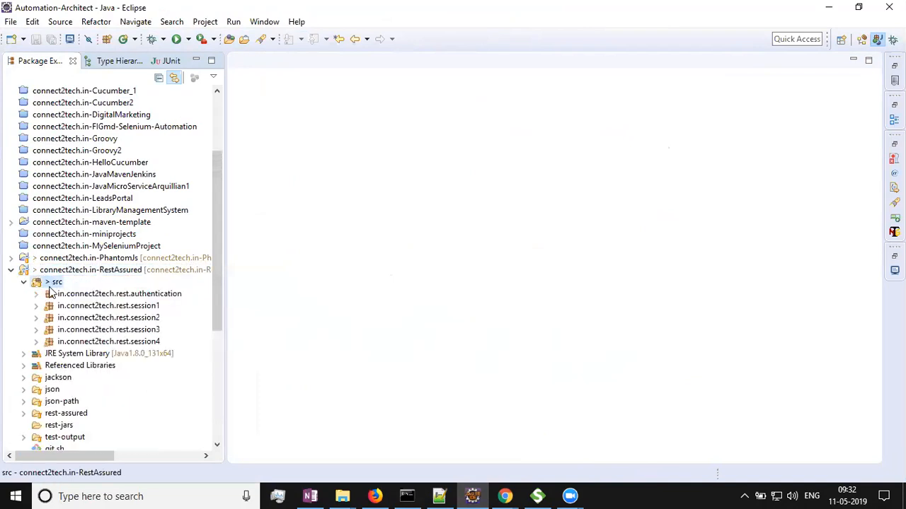
double_click(110, 307)
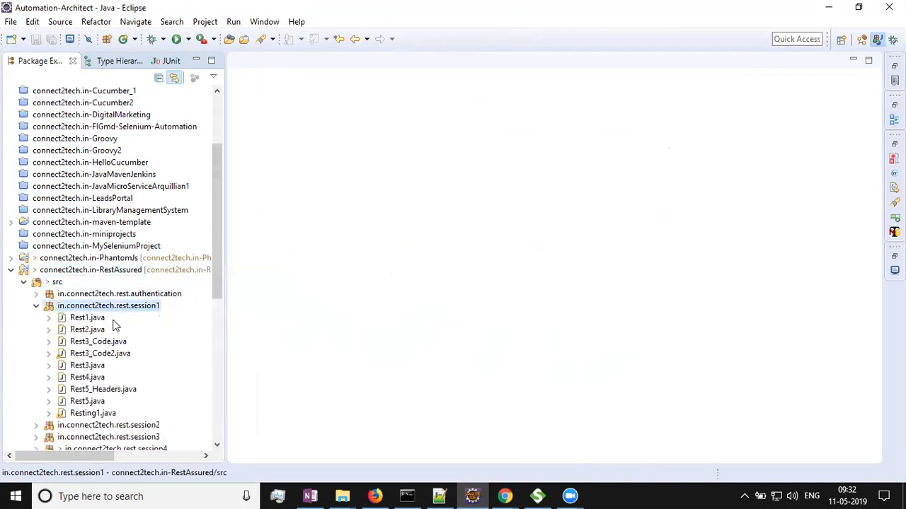
double_click(85, 318)
scroll(436, 326, "down", 4)
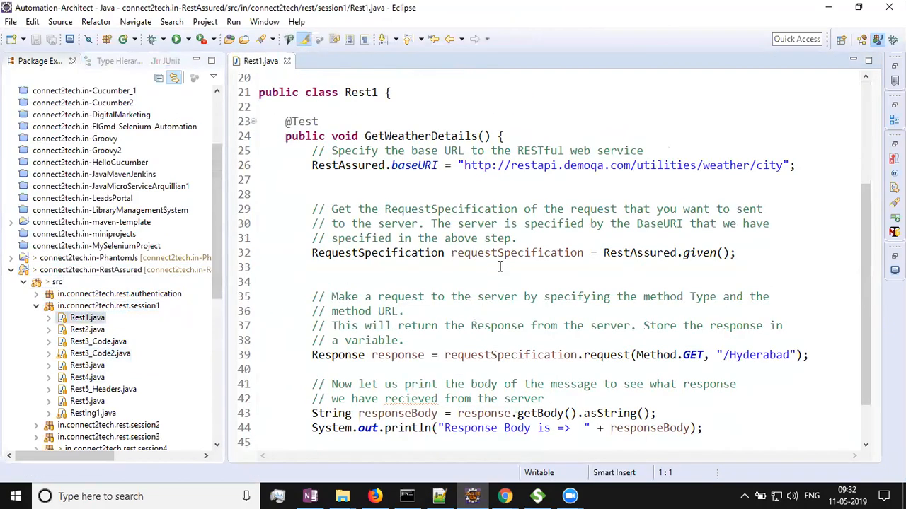
Copy the weather base URL string from Rest1.java and switch to SoapUI.
double_click(464, 165)
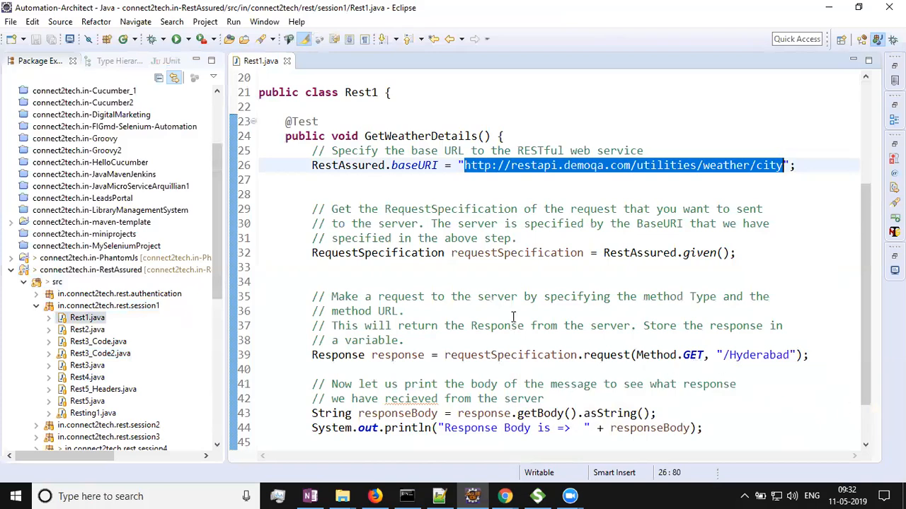
key("alt+Tab")
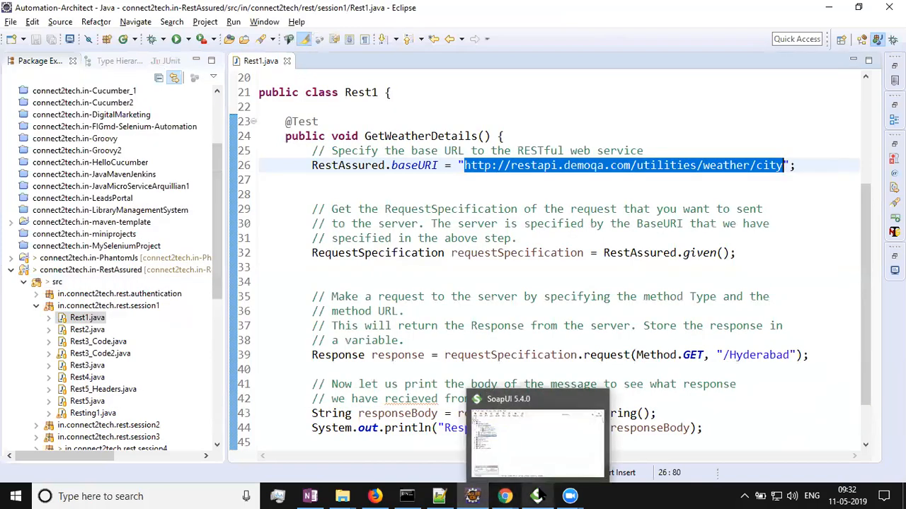
left_click(536, 496)
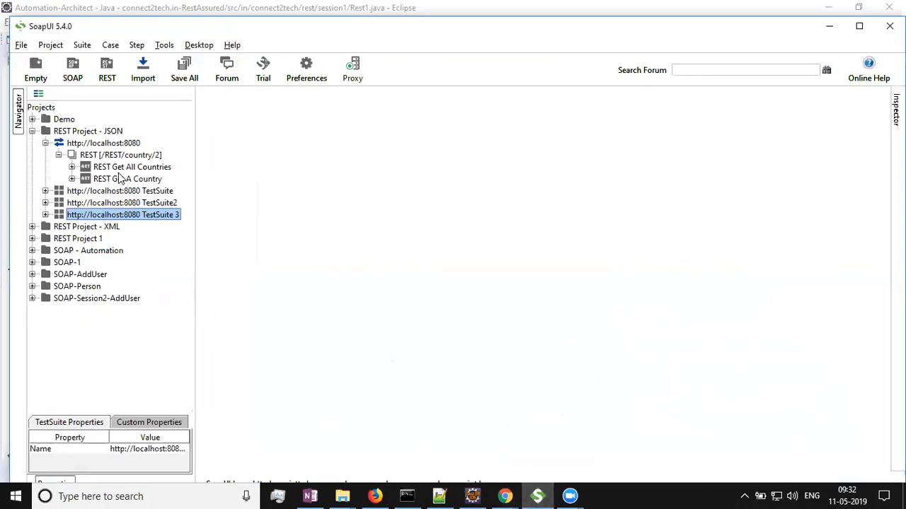
Add a new REST method named REST API to the /REST/country/2 resource, creating its request.
left_click(72, 167)
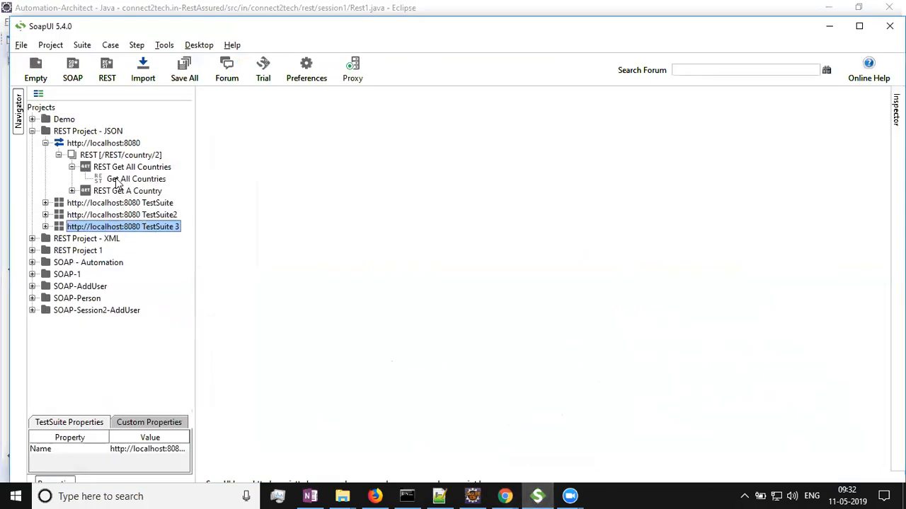
double_click(117, 179)
left_click(72, 167)
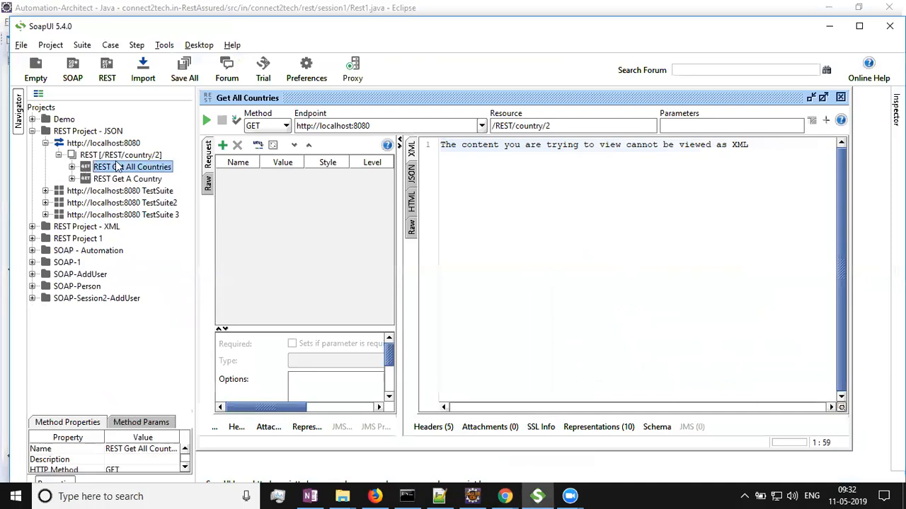
left_click(120, 156)
right_click(121, 158)
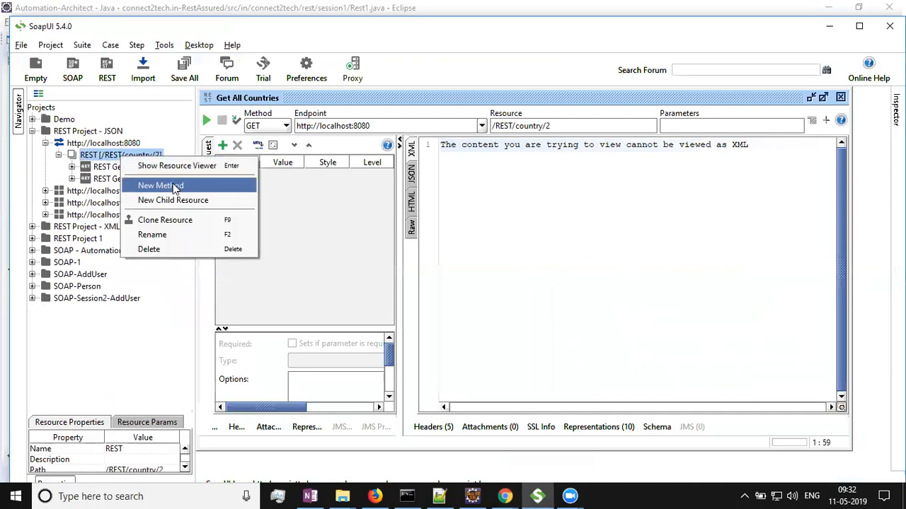
left_click(173, 184)
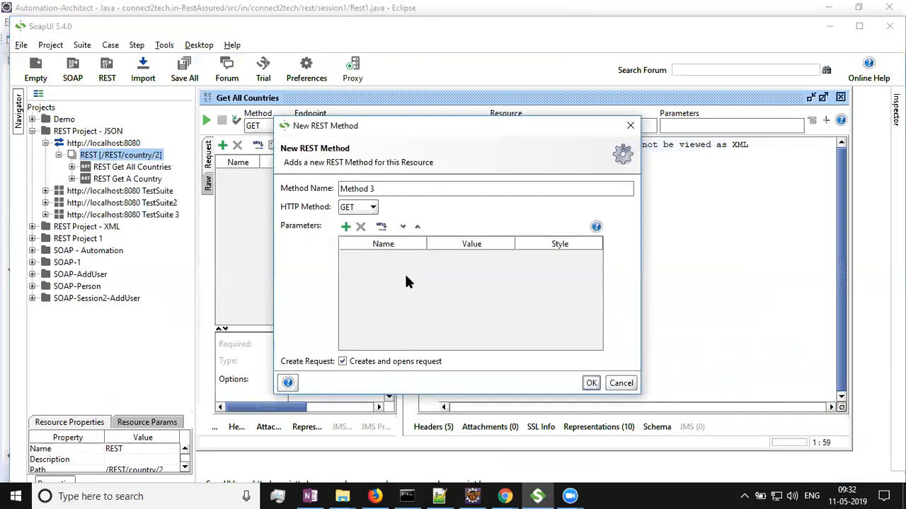
left_click_drag(388, 190, 262, 178)
key("alt+Tab")
key("alt+Tab")
type("REST API")
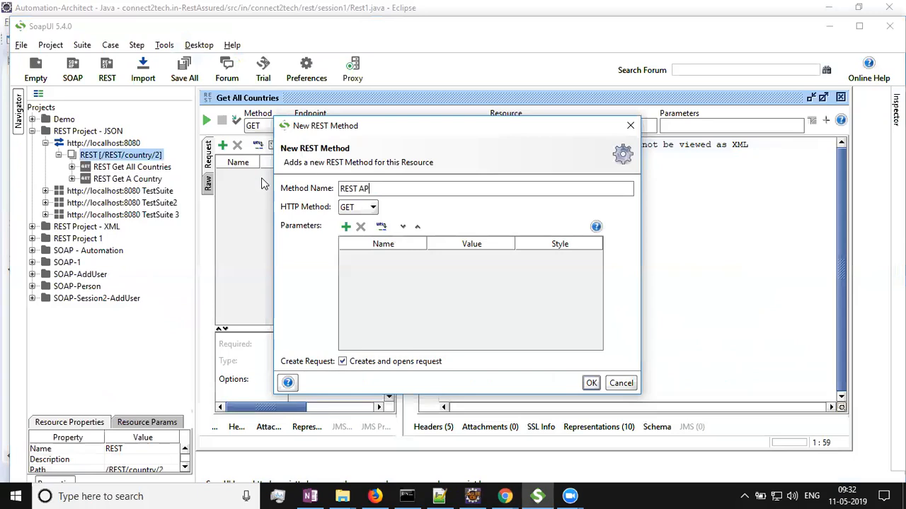
left_click(591, 383)
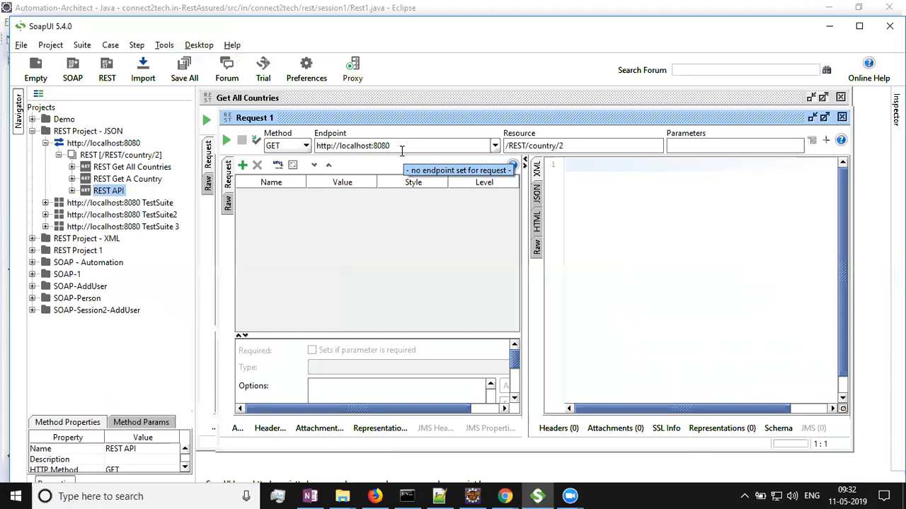
Copy the weather base URL from Rest1.java again and paste it as the new request's endpoint.
double_click(463, 30)
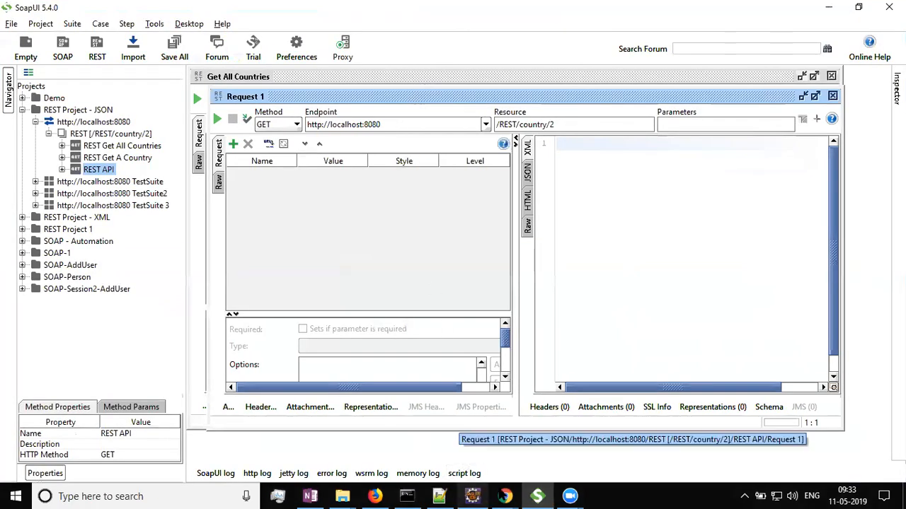
left_click(439, 496)
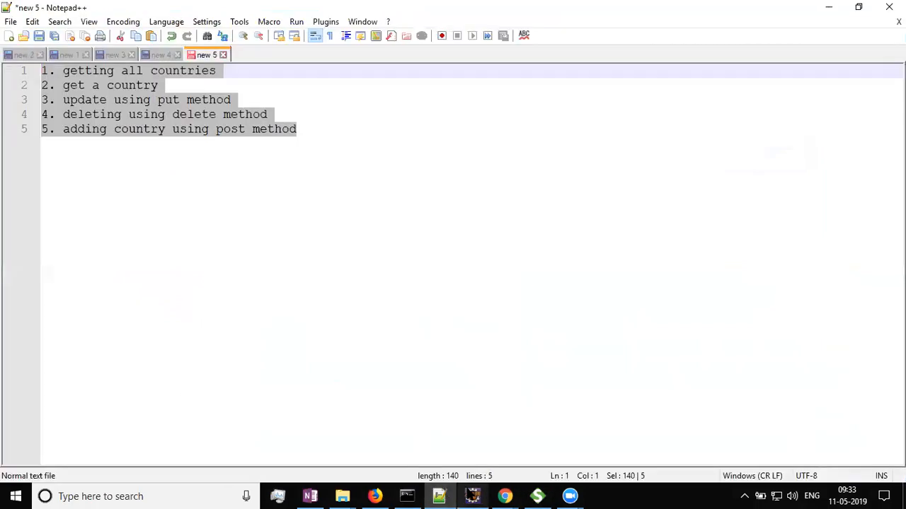
left_click(473, 496)
left_click(472, 239)
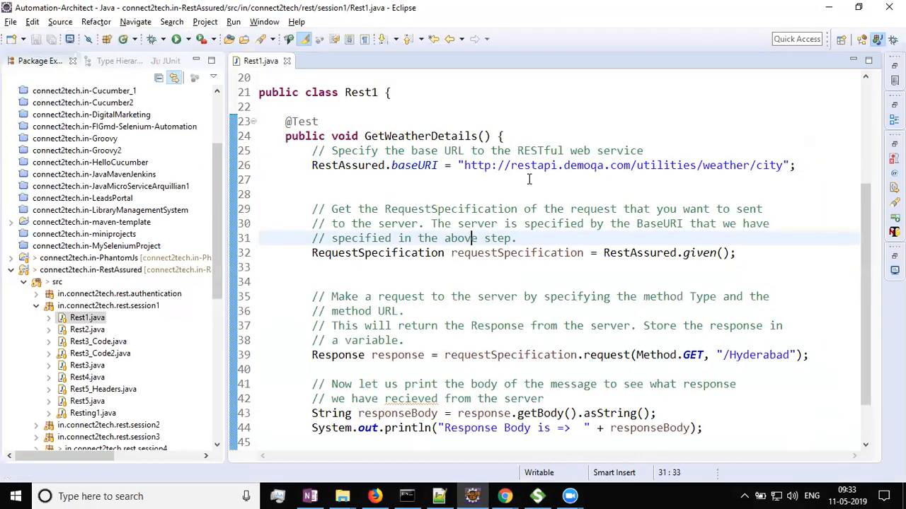
double_click(784, 165)
key("ctrl+c")
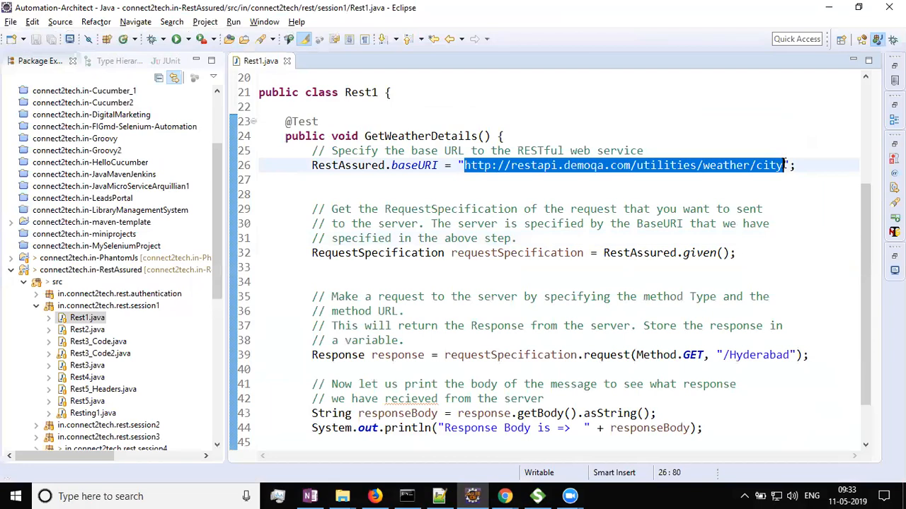
key("alt+Tab")
key("alt+Tab")
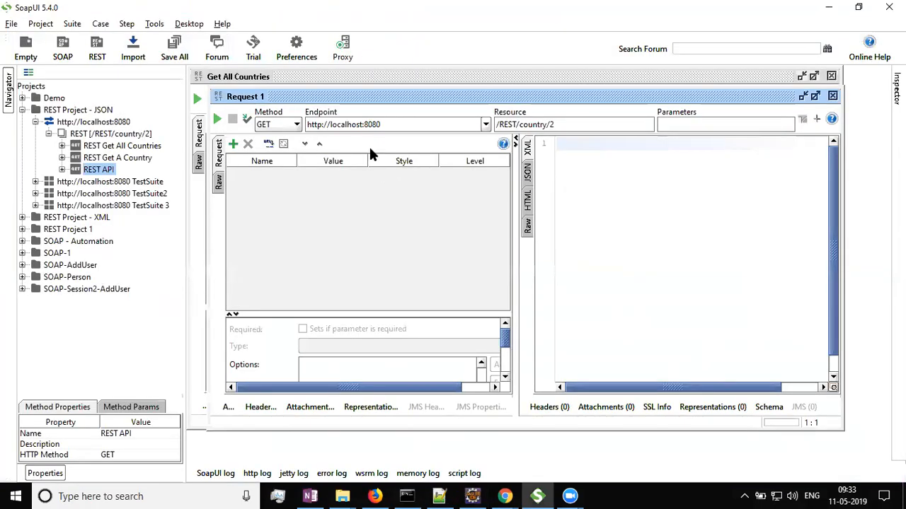
triple_click(405, 127)
key("BackSpace")
key("ctrl+v")
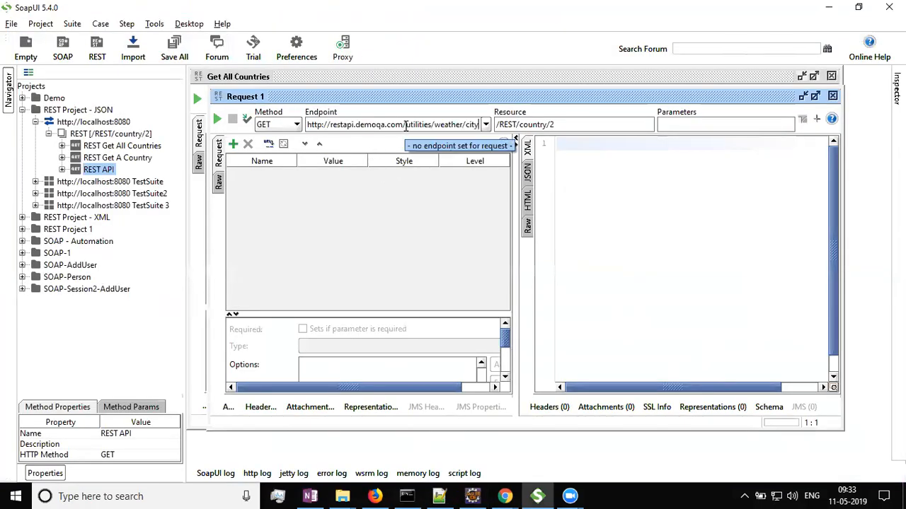
Set the new request's resource to /Pune and submit the weather request.
key("alt+Tab")
key("Tab")
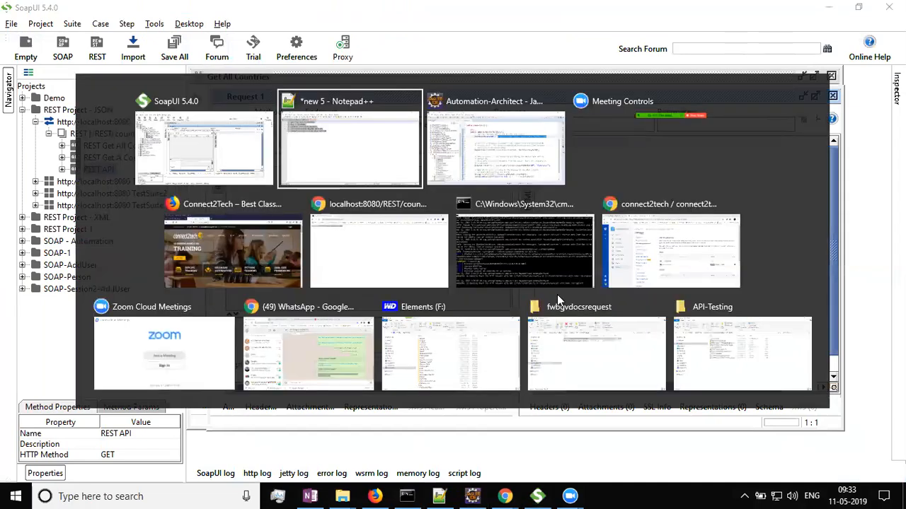
double_click(760, 356)
key("ctrl+c")
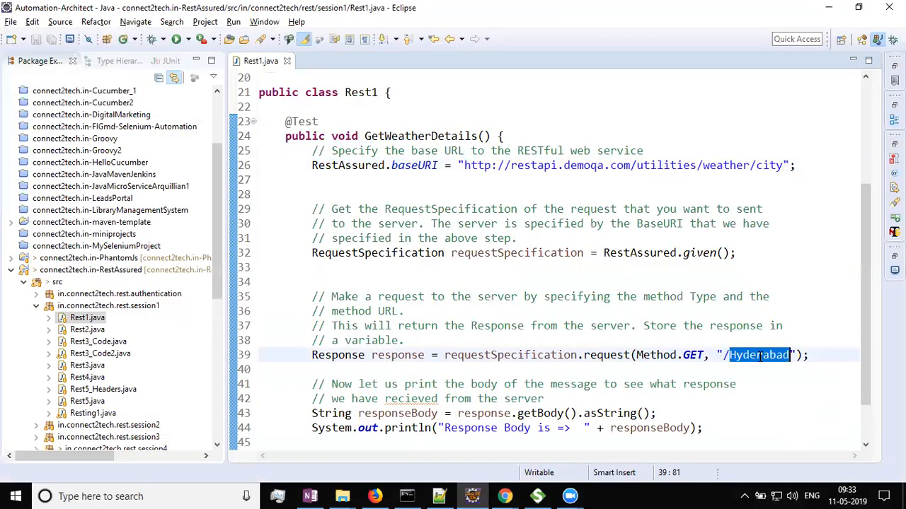
key("alt+Tab")
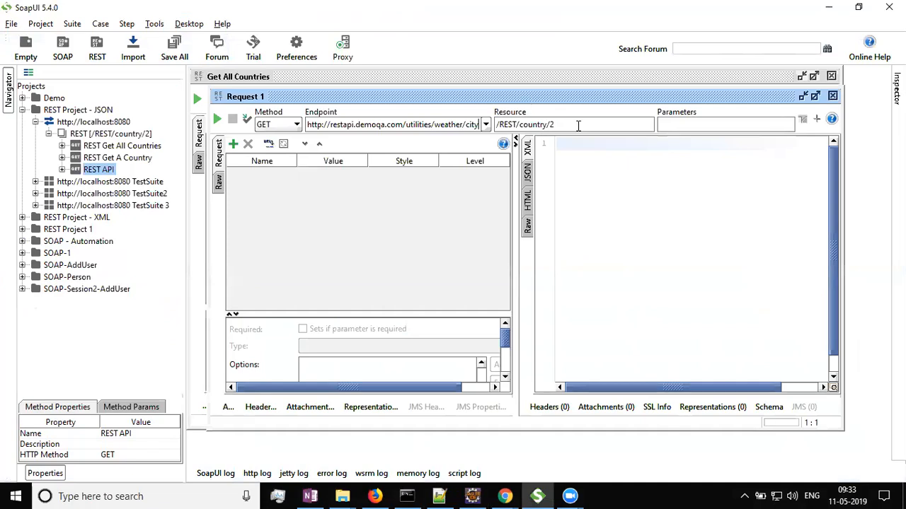
triple_click(577, 126)
key("BackSpace")
type("/Pune")
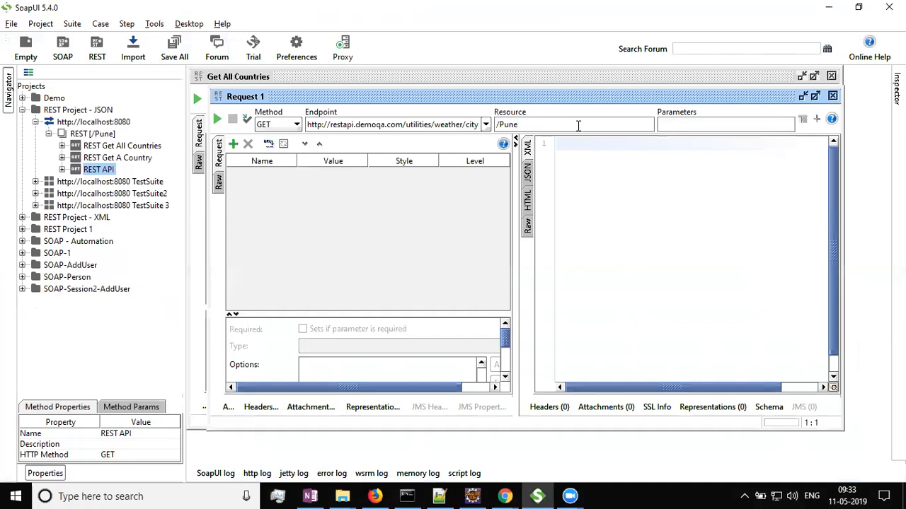
left_click(217, 120)
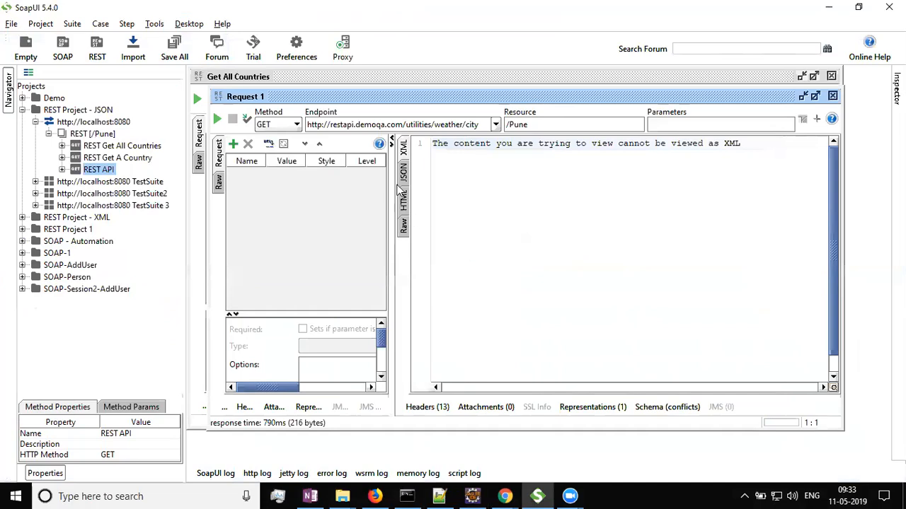
Open the Get All Countries request and view its response as JSON.
left_click(402, 173)
left_click_drag(439, 242, 425, 141)
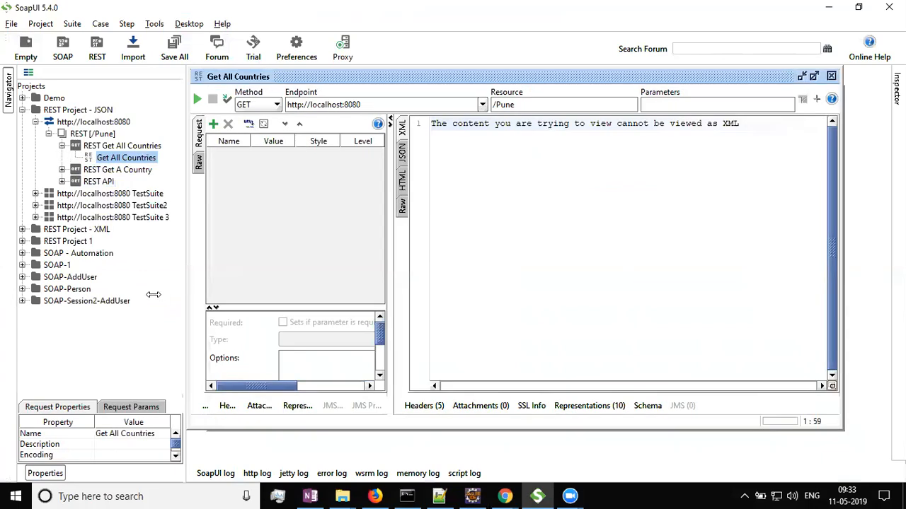
left_click_drag(390, 276, 454, 270)
left_click(469, 156)
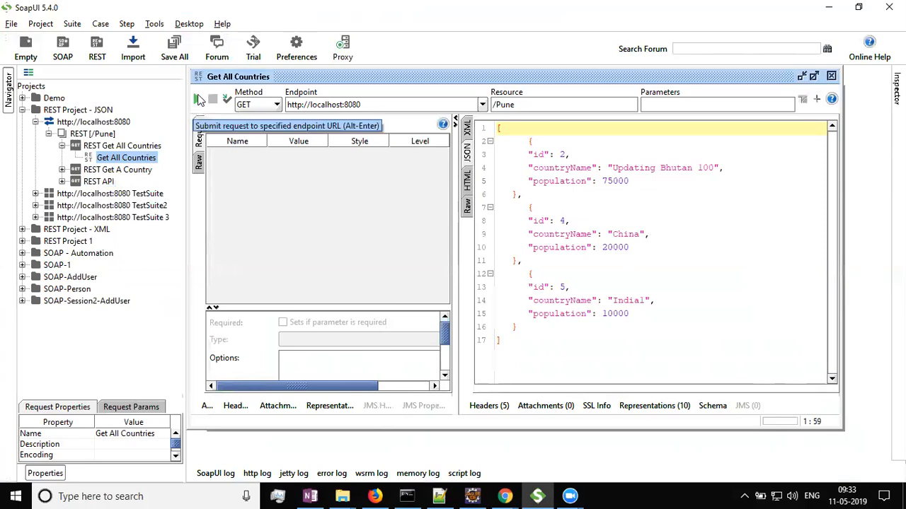
left_click(131, 157)
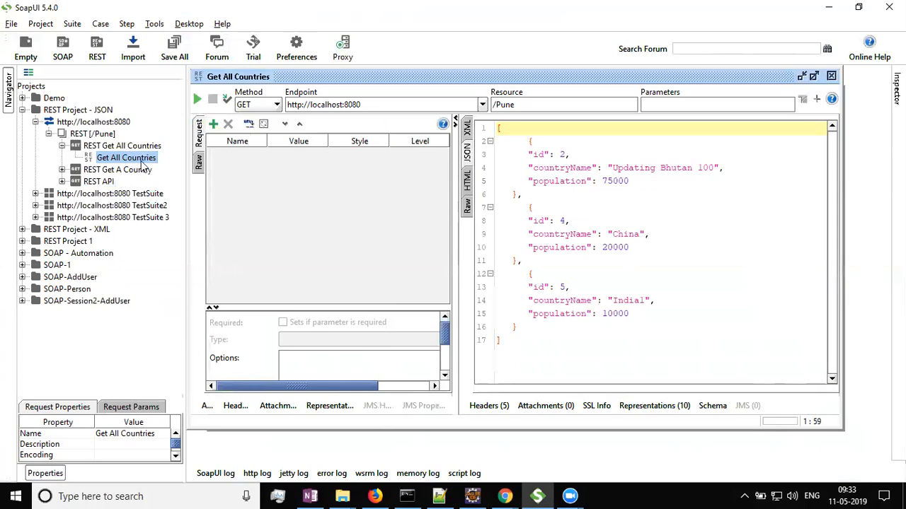
Paste Hyderabad into the Get All Countries endpoint and set its resource to /Hyderabad.
left_click_drag(372, 104, 163, 82)
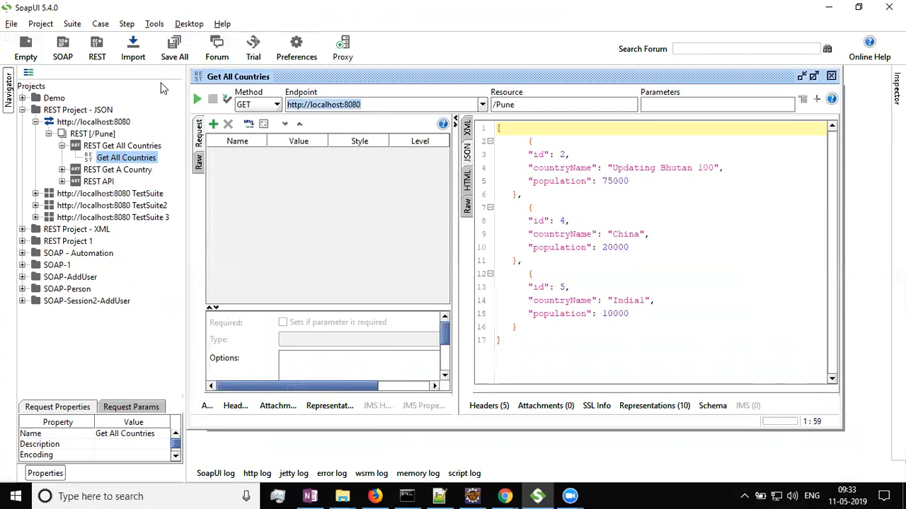
key("ctrl+v")
key("Tab")
key("BackSpace")
type("/")
key("ctrl+v")
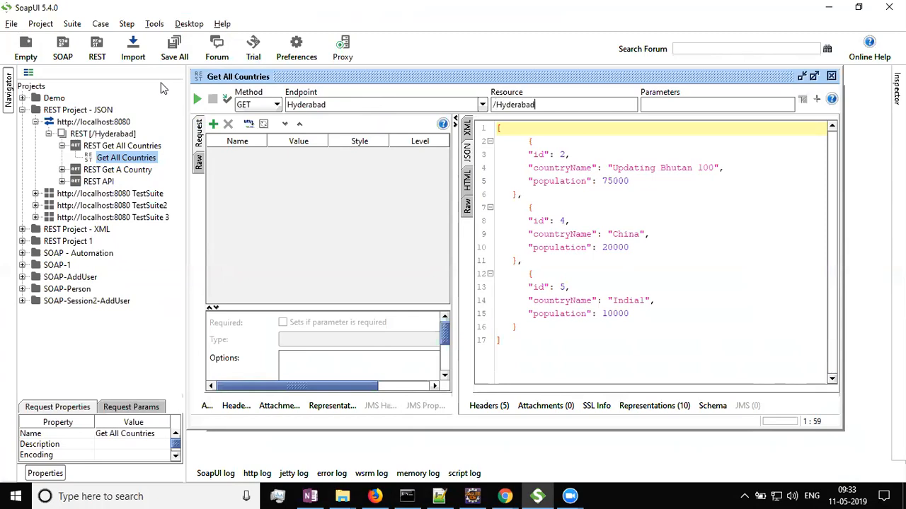
Replace the endpoint with the weather base URL copied from Rest1.java and submit the Hyderabad request.
key("alt+Tab")
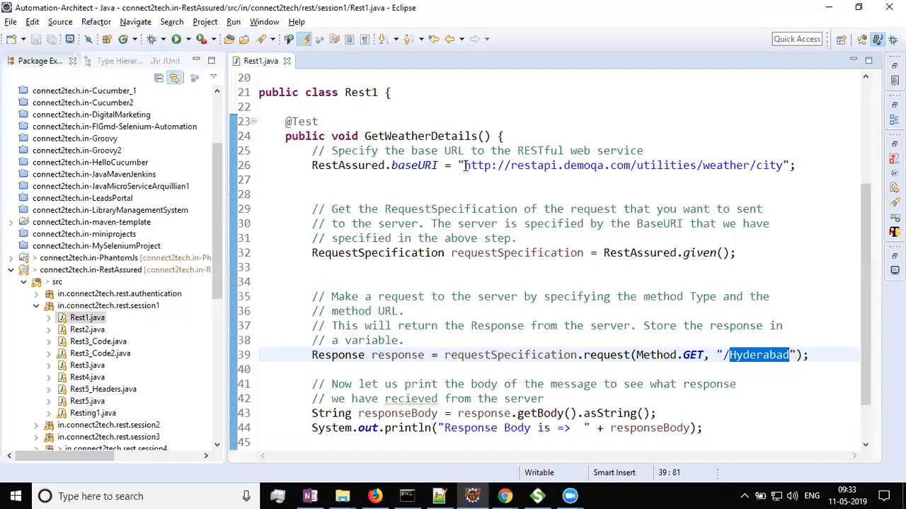
double_click(465, 165)
key("ctrl+c")
key("alt+Tab")
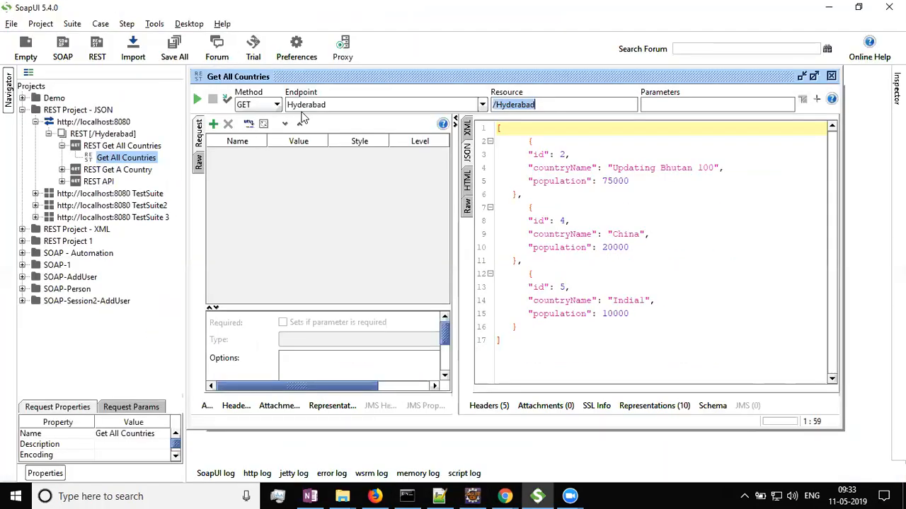
key("ctrl+a")
key("BackSpace")
key("ctrl+v")
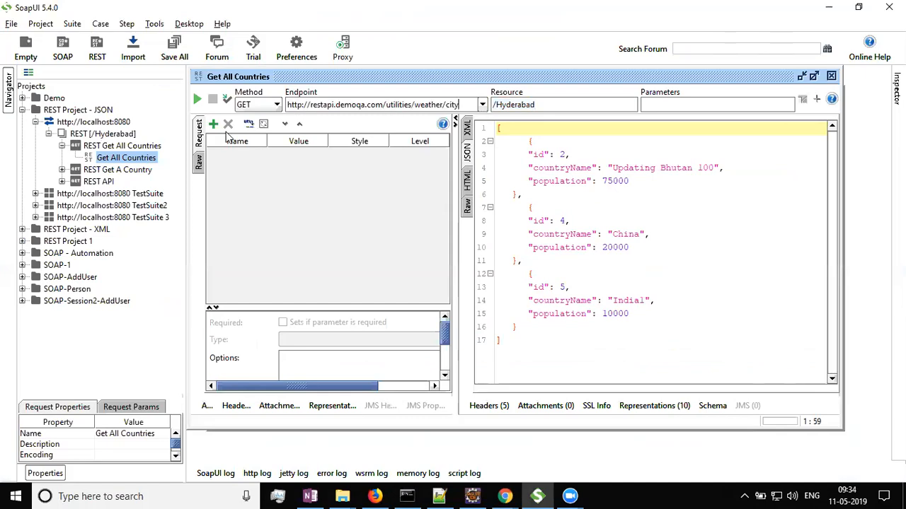
left_click(198, 98)
left_click(615, 282)
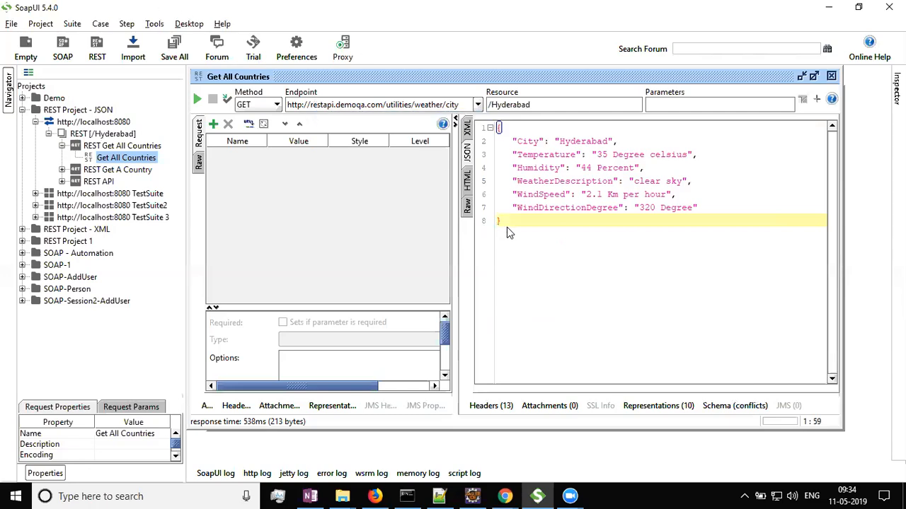
Compare the Hyderabad weather response with the request code in the Rest1.java RestAssured test.
left_click_drag(507, 227, 493, 104)
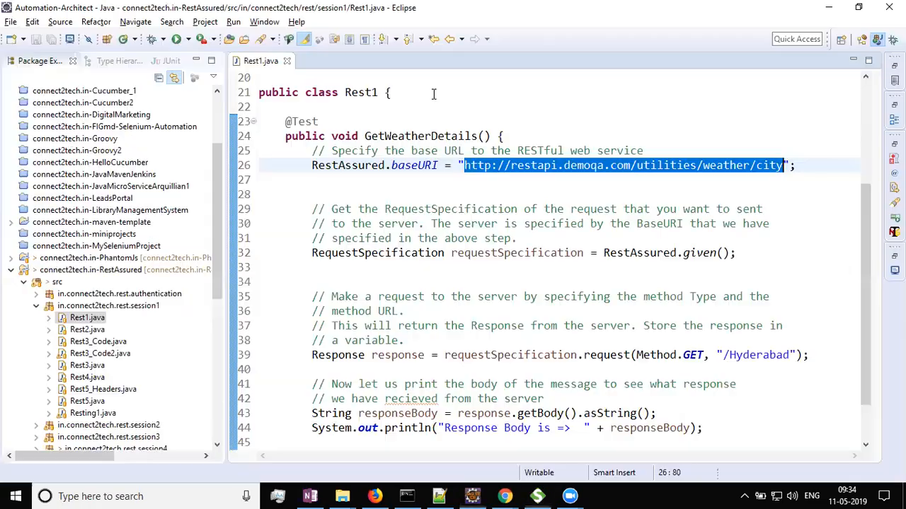
key("alt+Tab")
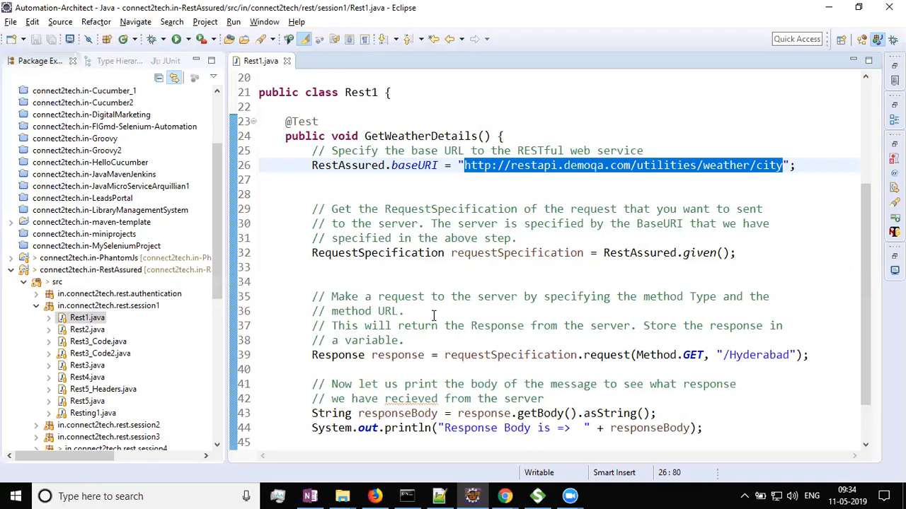
key("alt+Tab")
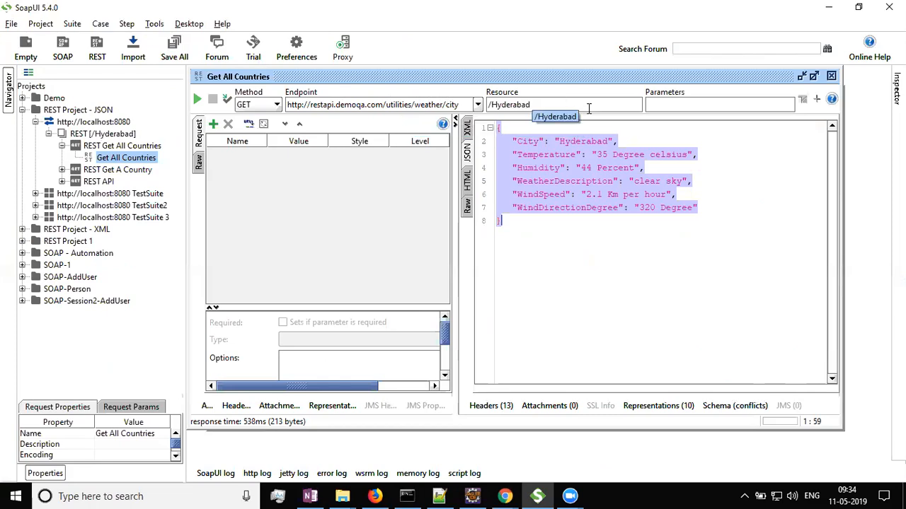
key("alt+Tab")
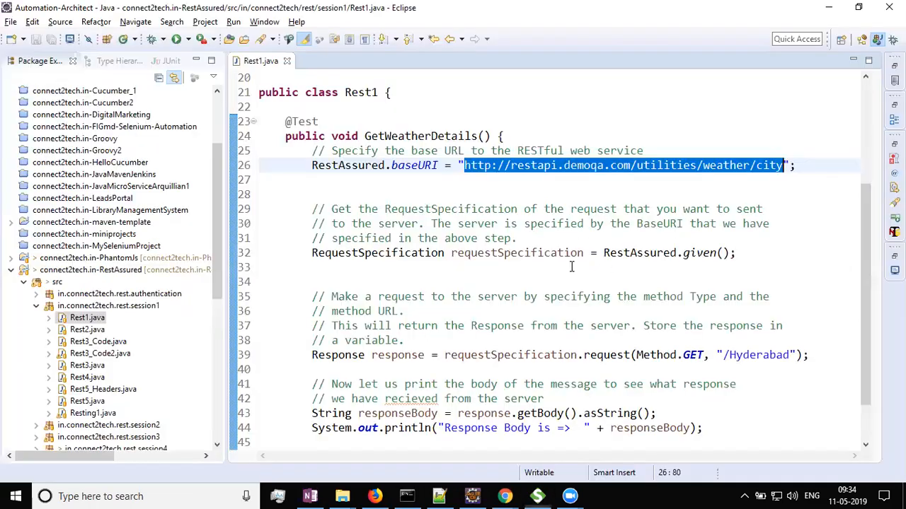
left_click(503, 327)
scroll(496, 283, "down", 1)
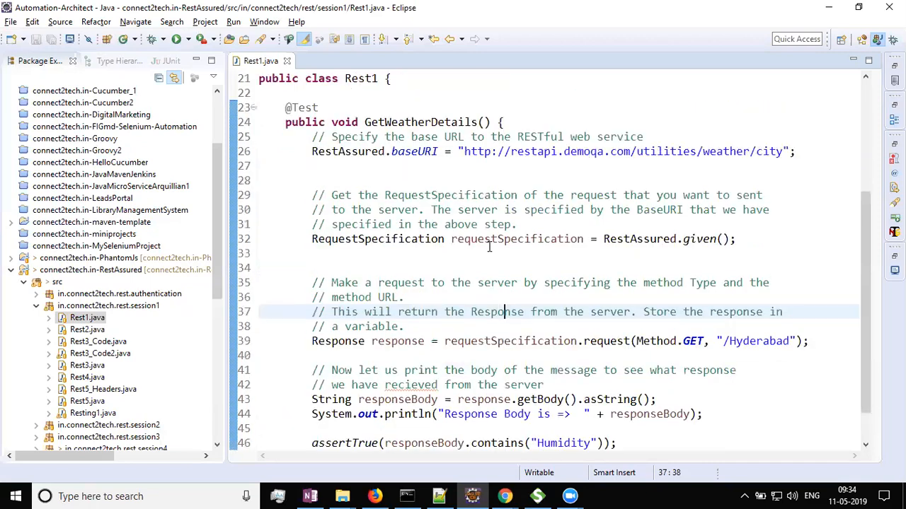
double_click(398, 151)
scroll(481, 270, "down", 1)
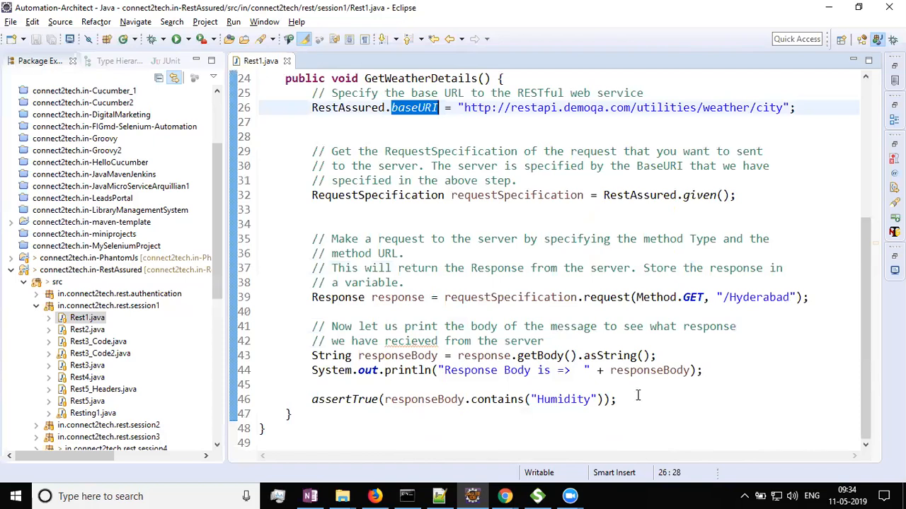
left_click_drag(311, 341, 228, 200)
left_click(719, 370)
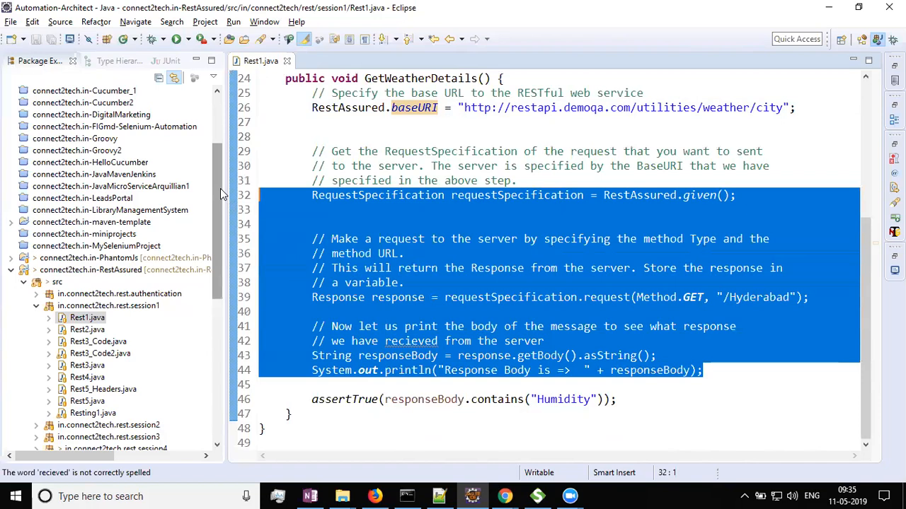
key("alt+Tab")
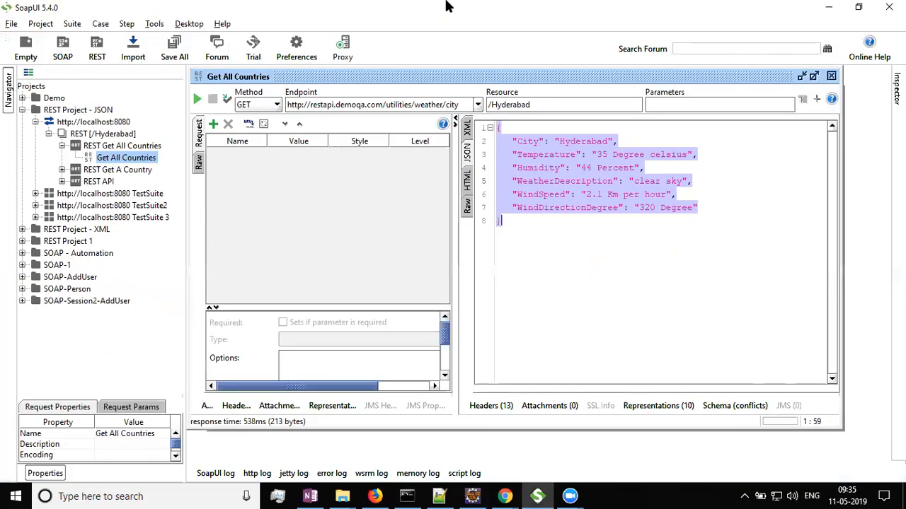
Close the open request editor tabs, including the Get All Countries request.
left_click(832, 76)
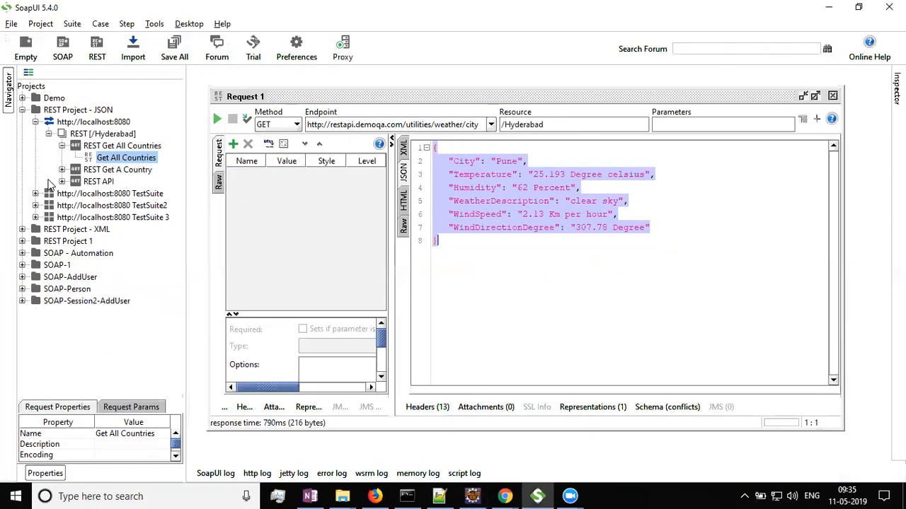
left_click(832, 77)
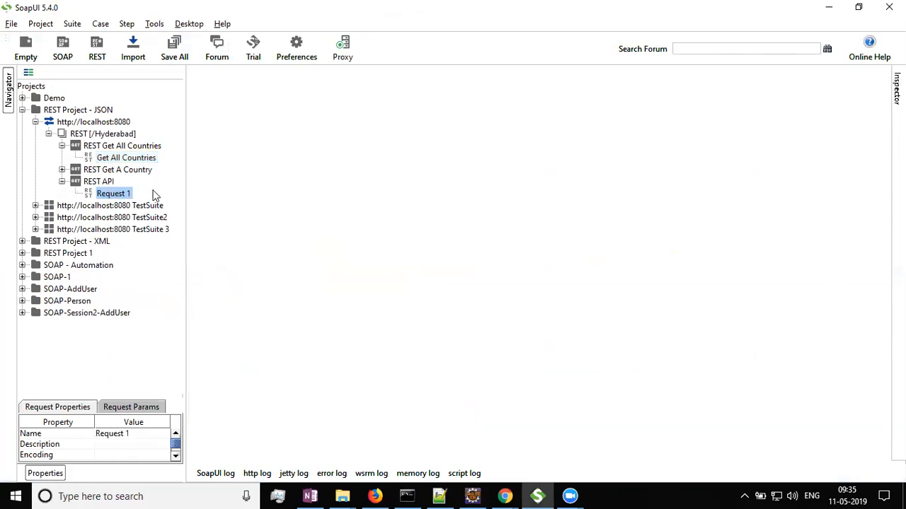
double_click(117, 157)
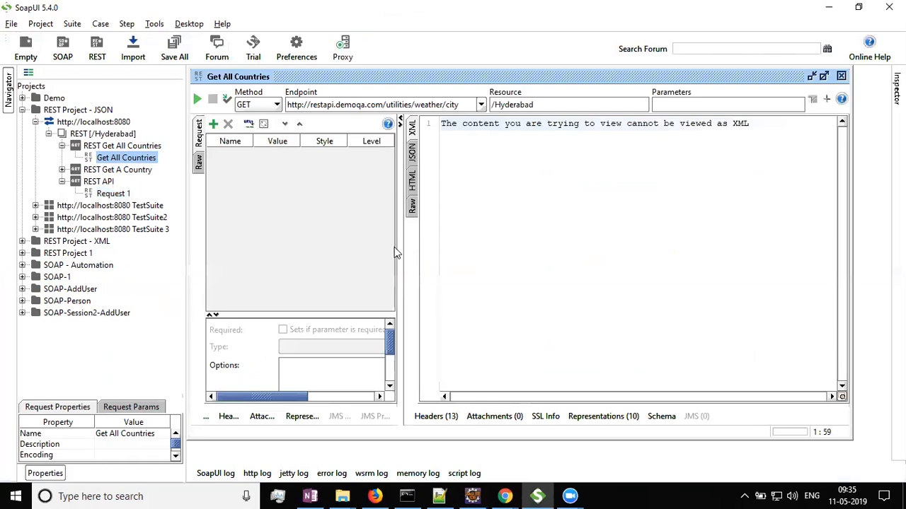
left_click_drag(400, 241, 487, 239)
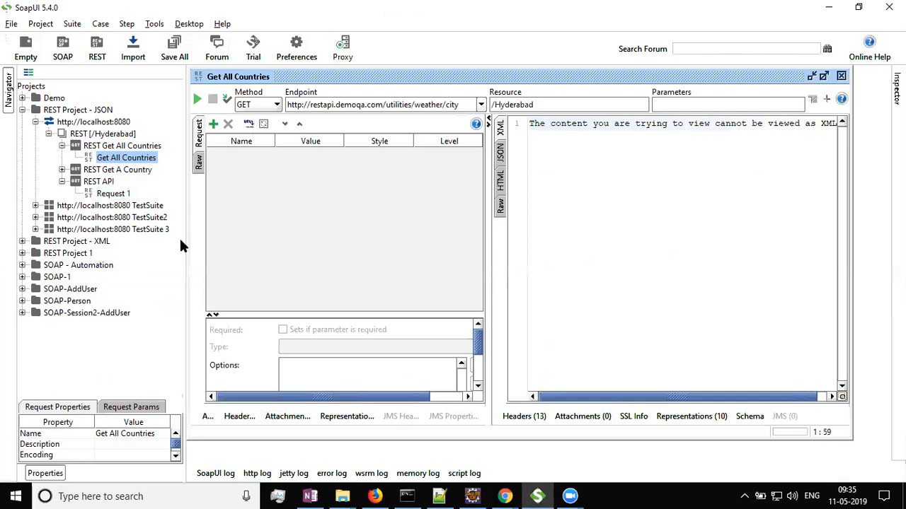
left_click(841, 76)
Collapse the localhost:8080 service tree of REST Project - JSON.
left_click(62, 124)
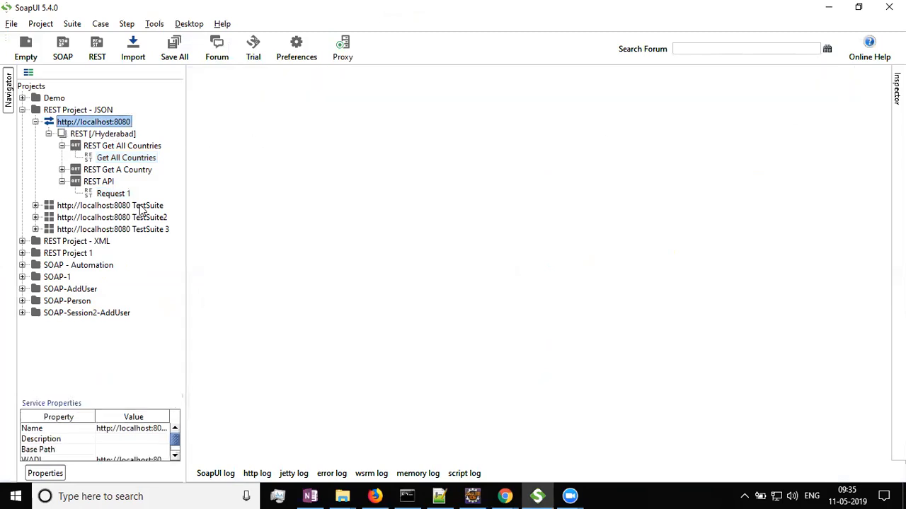
key("Left")
key("Left")
key("Left")
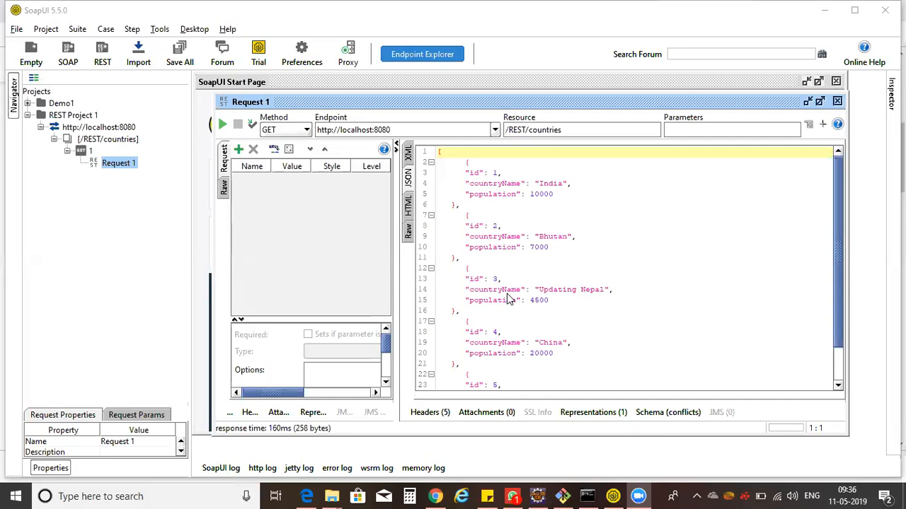
Stop the running Jetty server in the command prompt and confirm terminating the batch job.
mouse_move(587, 496)
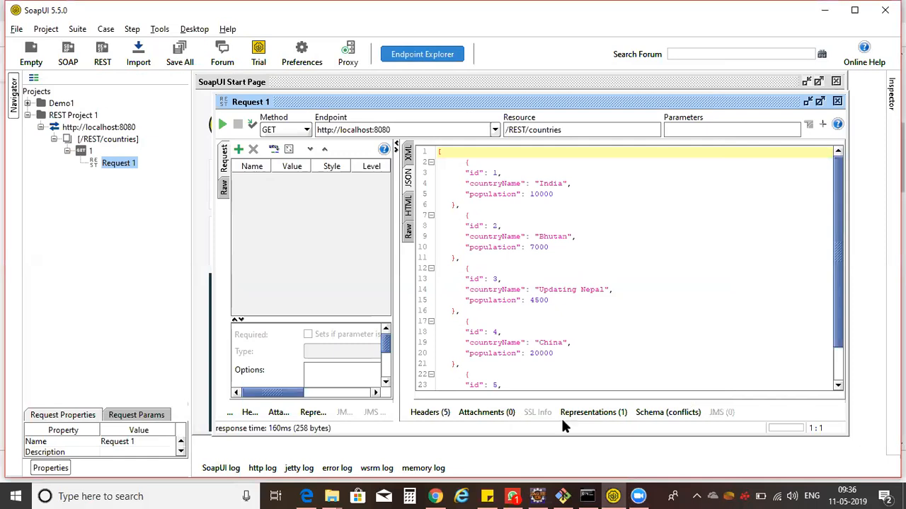
left_click(588, 495)
left_click(433, 269)
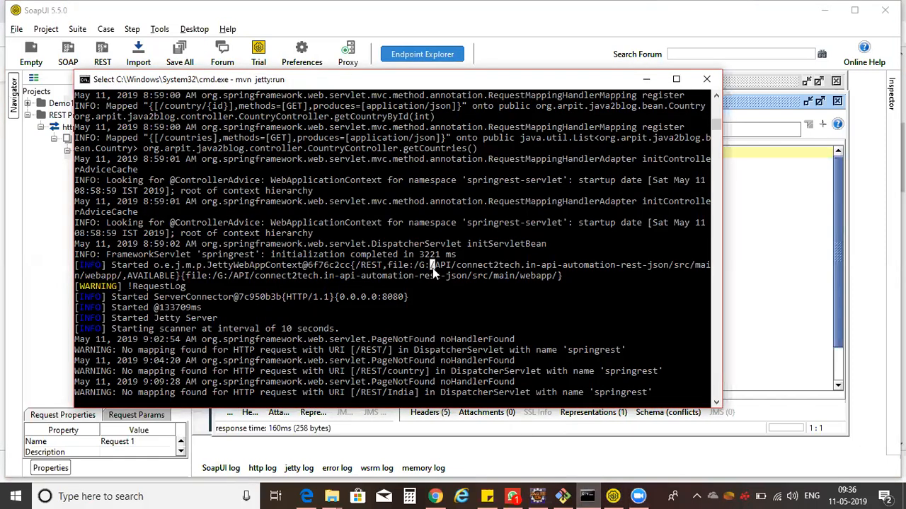
key("ctrl+c")
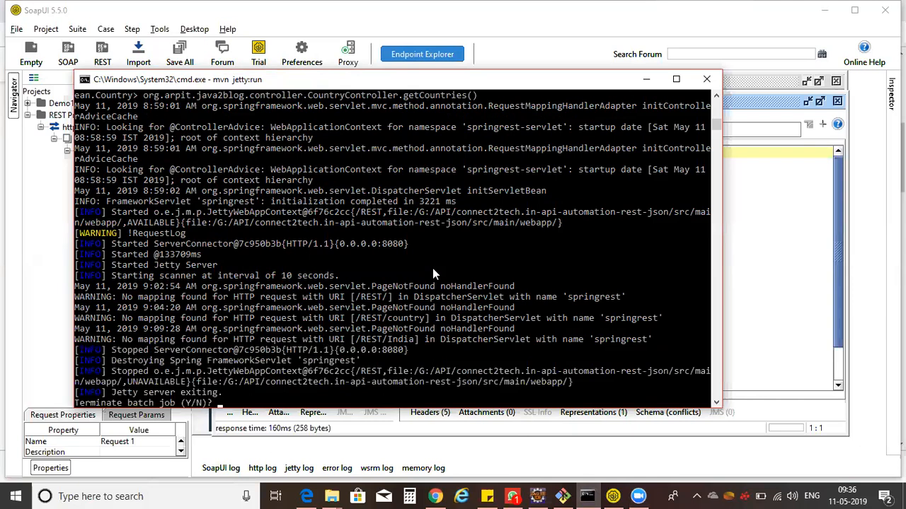
type("Y")
key("Return")
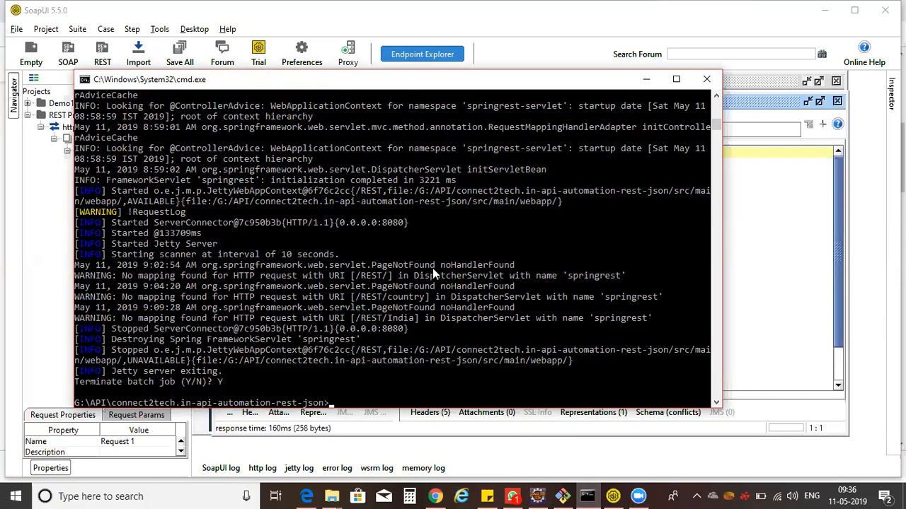
Move up to the G:\API folder and list its contents.
type("cd ..")
key("Return")
type("dir")
key("Return")
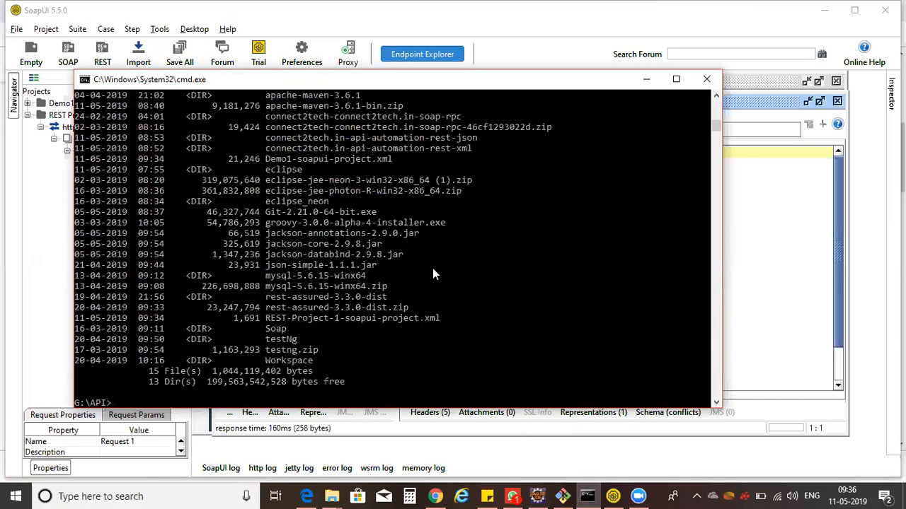
Change into the connect2tech.in-api-automation-rest-xml folder.
type("cd con")
key("Tab")
key("Tab")
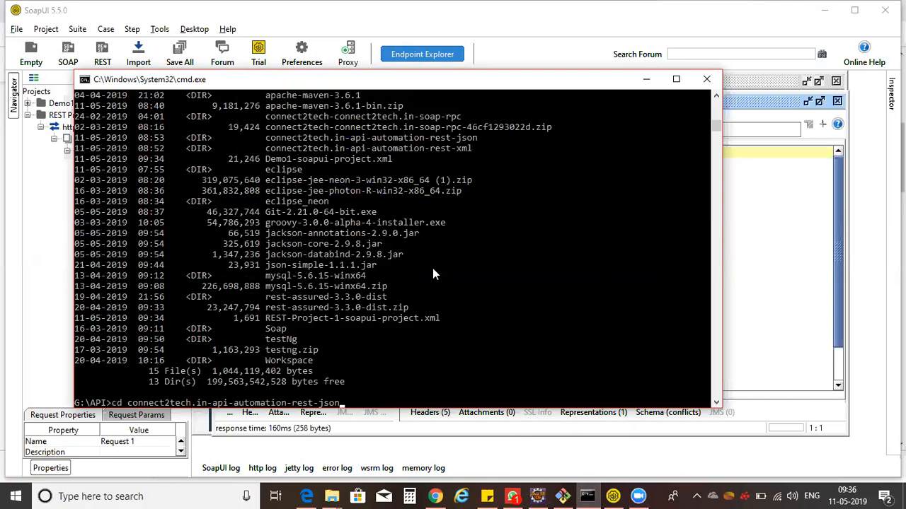
key("BackSpace")
key("BackSpace")
key("BackSpace")
key("BackSpace")
type("x")
key("Tab")
key("Return")
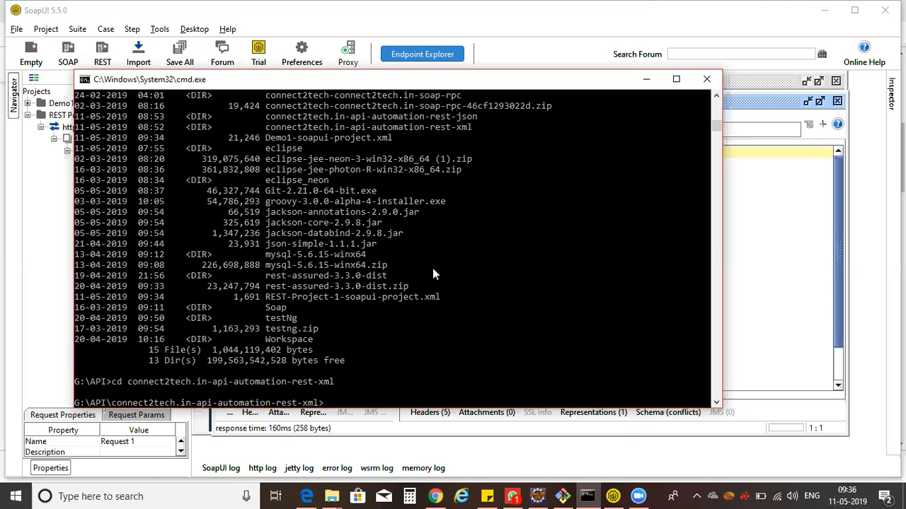
Start the XML project's server with mvn jetty:run and check the startup log.
type("mvn jetty:run")
key("Return")
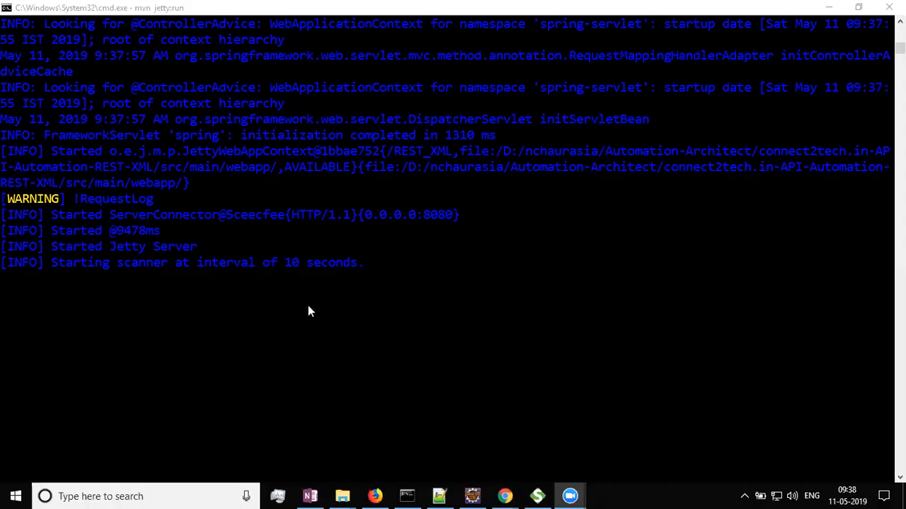
scroll(219, 215, "up", 5)
scroll(218, 215, "down", 3)
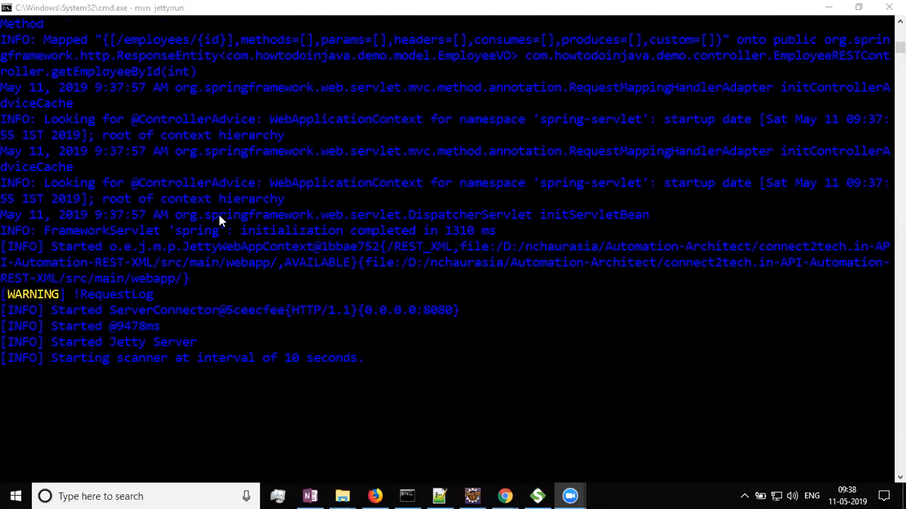
left_click(219, 215)
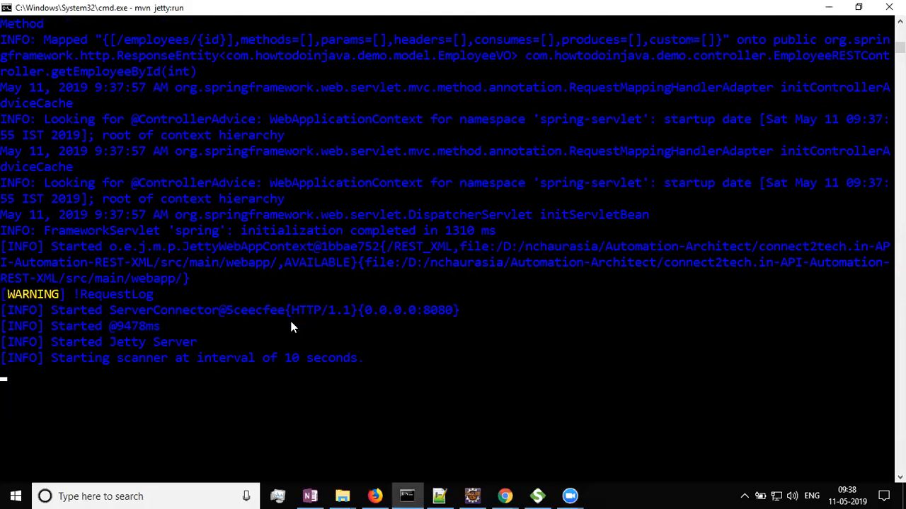
left_click(504, 496)
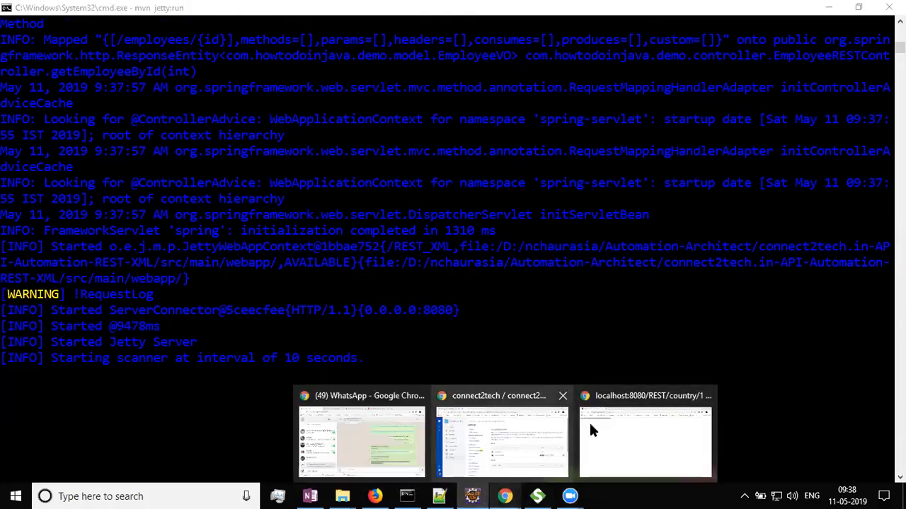
mouse_move(609, 433)
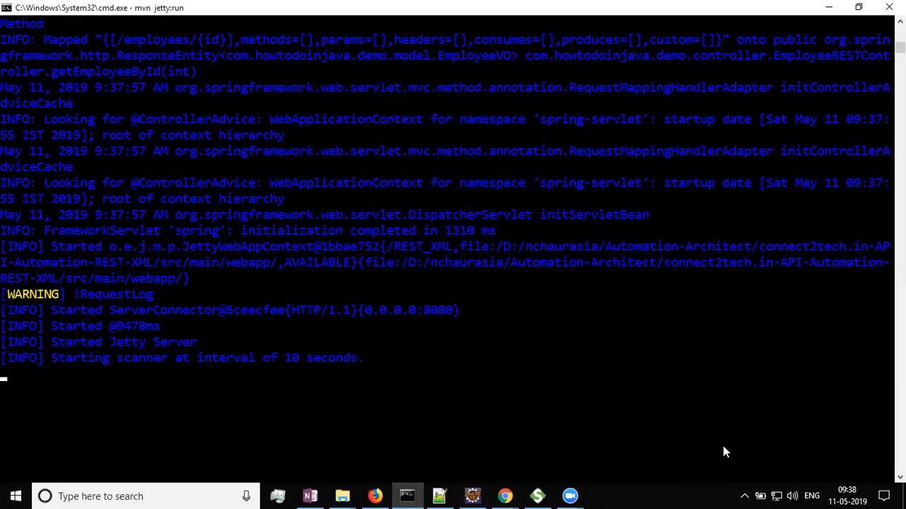
key("alt+Tab")
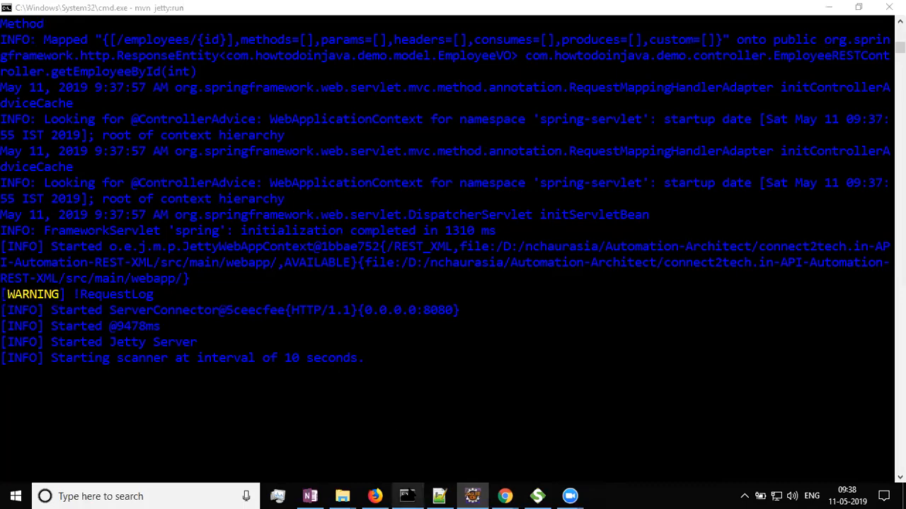
mouse_move(375, 496)
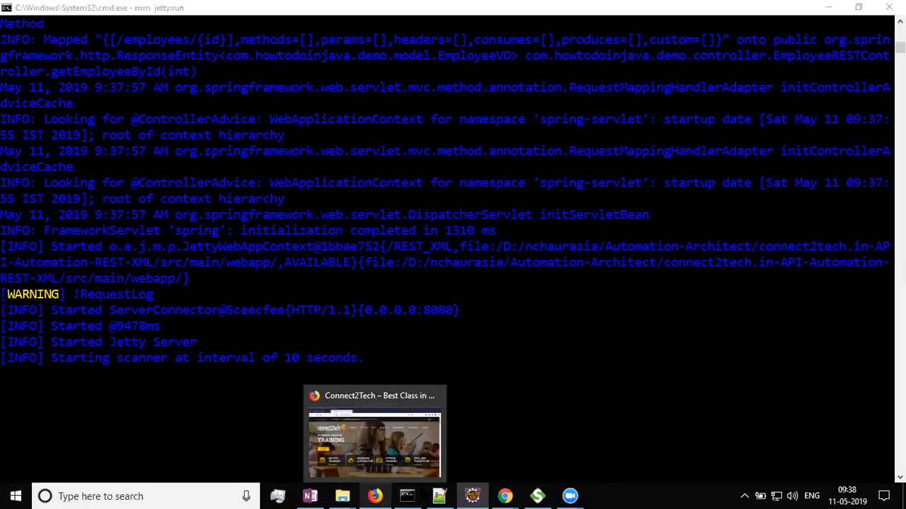
mouse_move(505, 496)
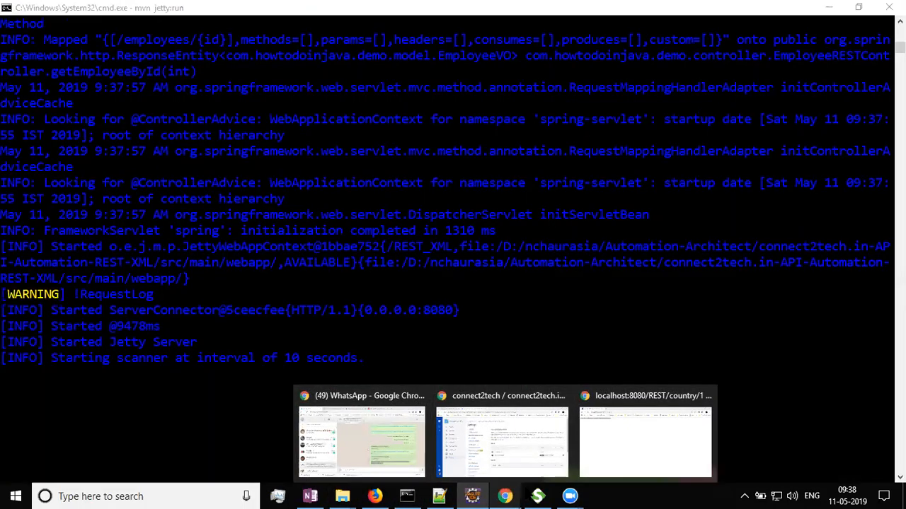
Expand REST Project - XML down to its Get All Employees request.
left_click(537, 496)
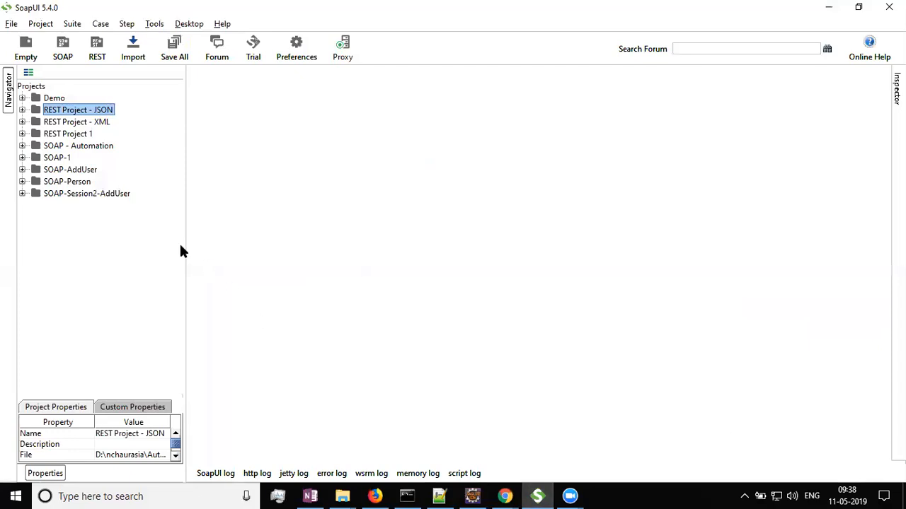
key("Down")
key("Right")
key("Down")
key("Right")
key("Down")
key("Right")
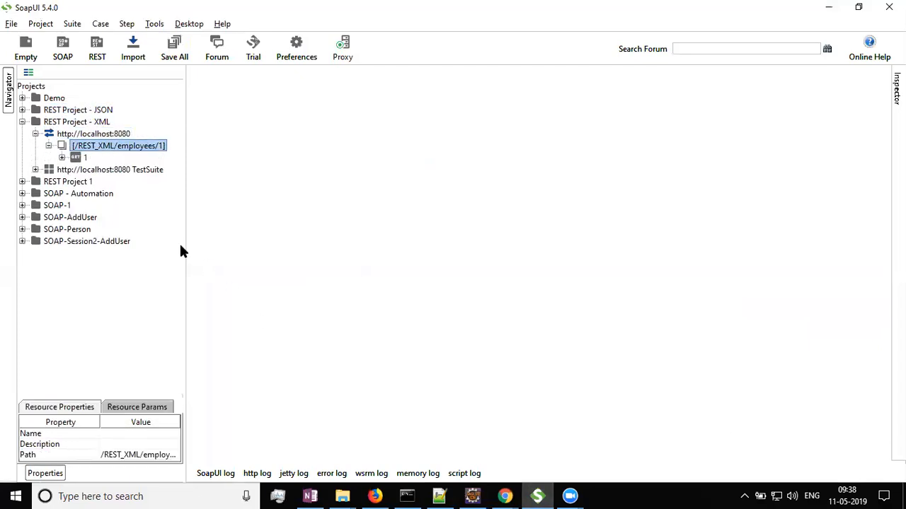
key("Down")
key("Right")
key("Down")
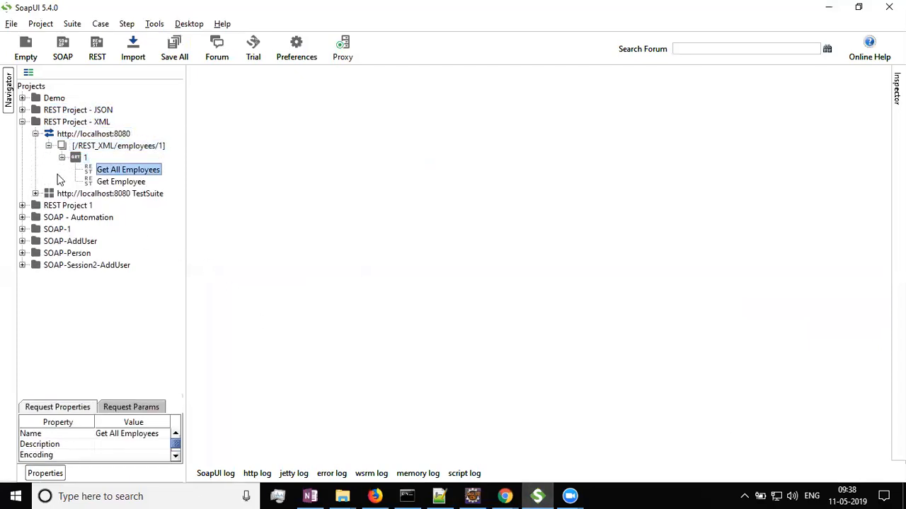
Open the Get All Employees request, shorten its resource to /REST_XML/employees, and send it.
double_click(145, 173)
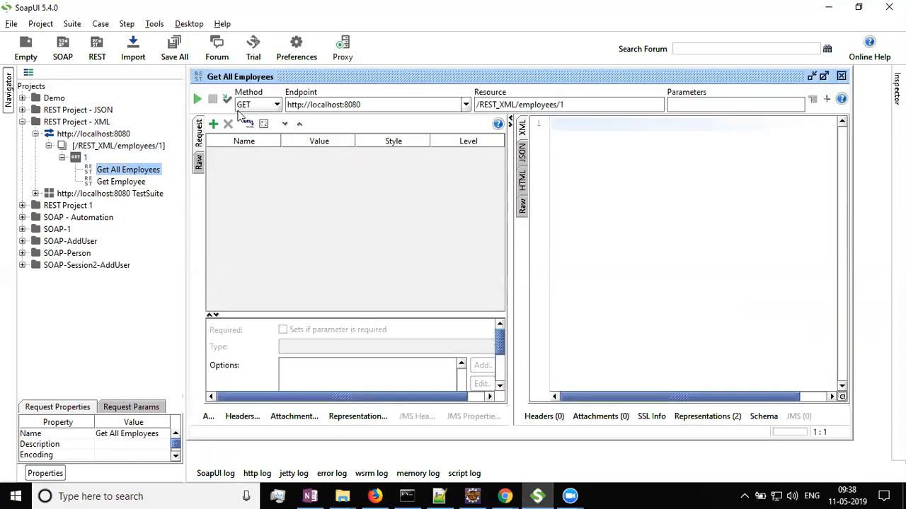
left_click(580, 105)
key("BackSpace")
key("BackSpace")
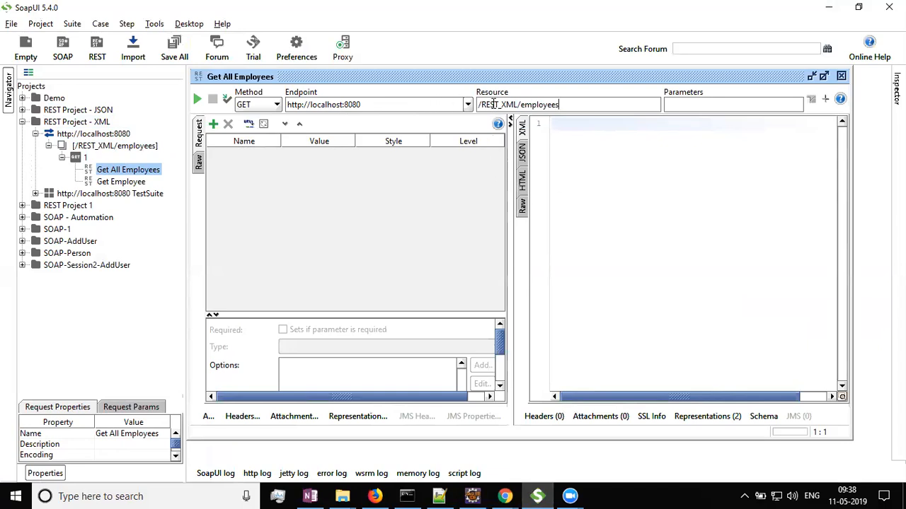
left_click_drag(478, 104, 518, 104)
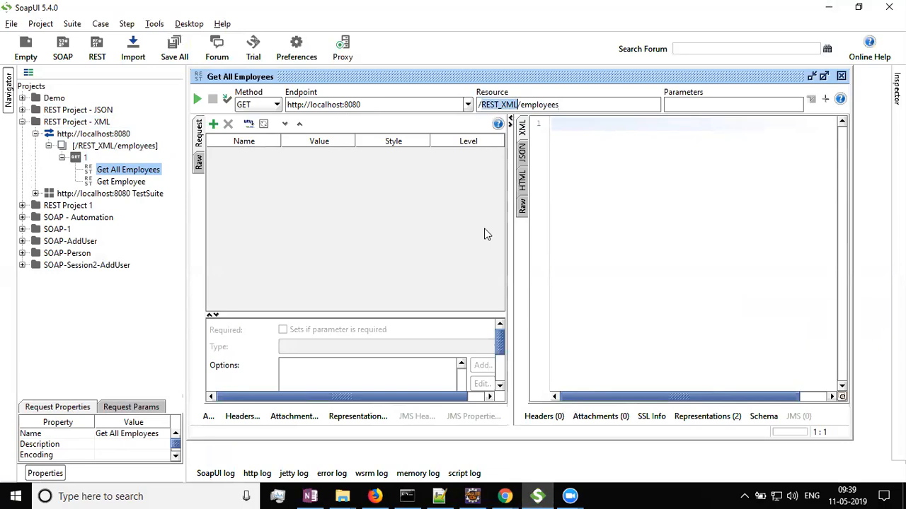
left_click(579, 105)
left_click(198, 100)
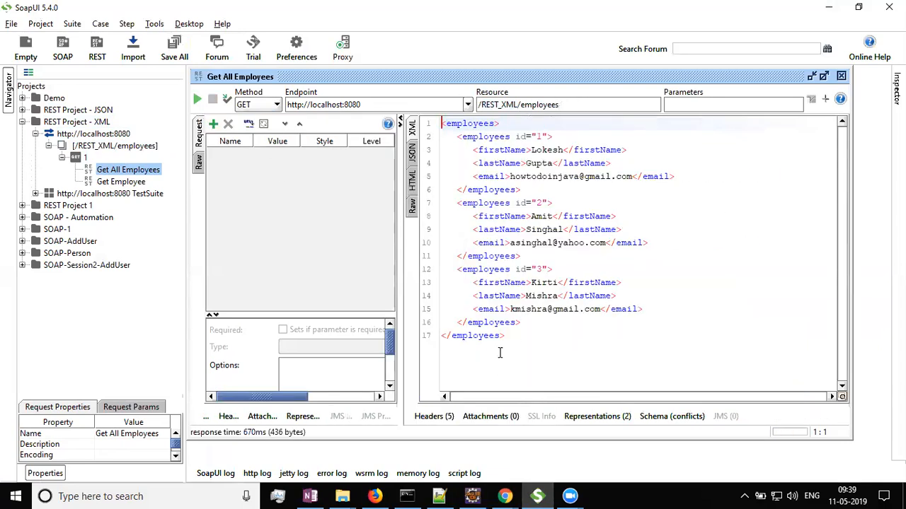
Change the request's resource to /REST_XML/employees/3 and send the request.
left_click_drag(527, 336, 399, 97)
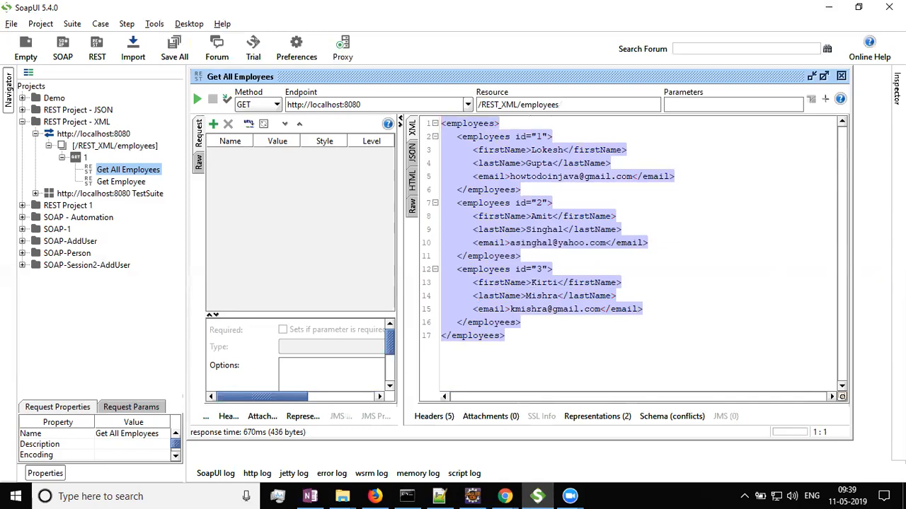
left_click(585, 297)
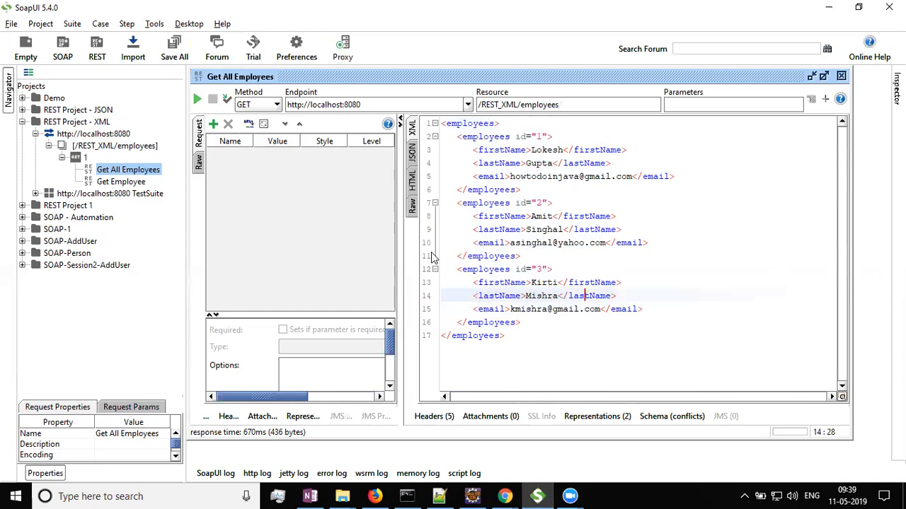
left_click(603, 104)
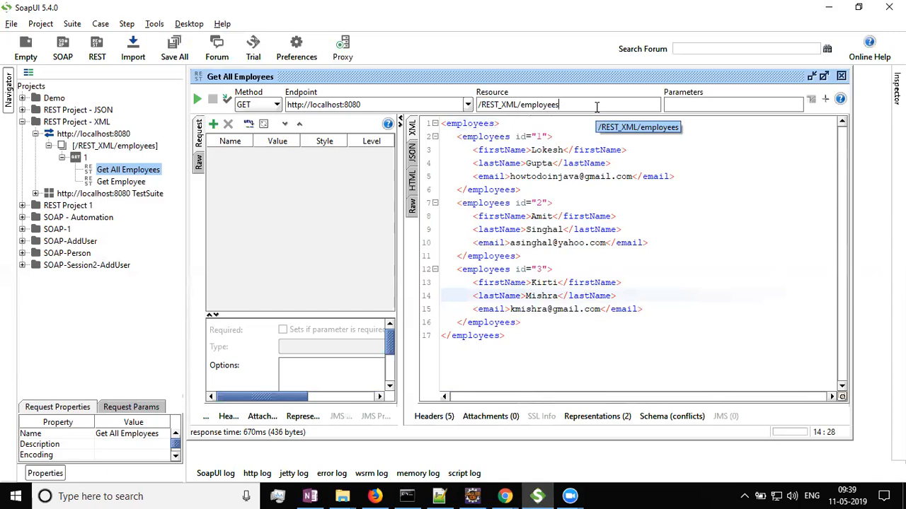
type("/3")
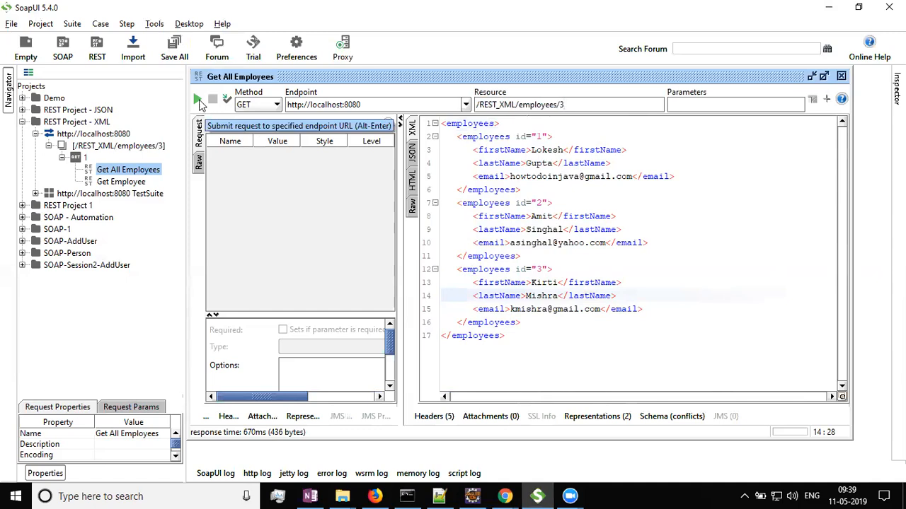
left_click(197, 99)
key("ctrl+a")
left_click_drag(400, 274, 478, 274)
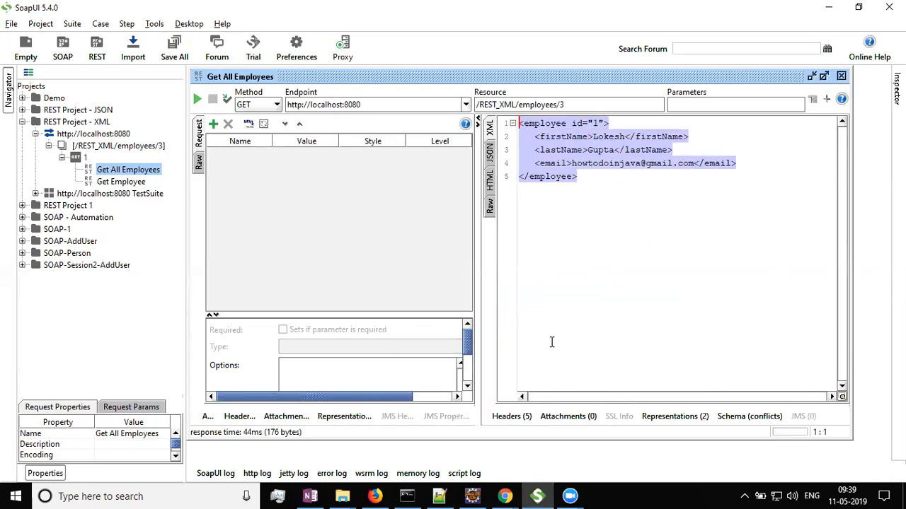
key("alt+Tab")
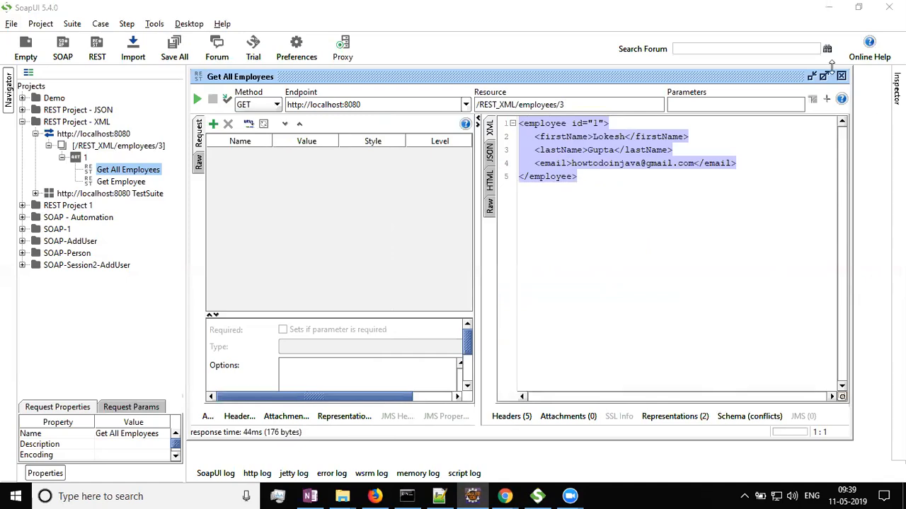
left_click(393, 105)
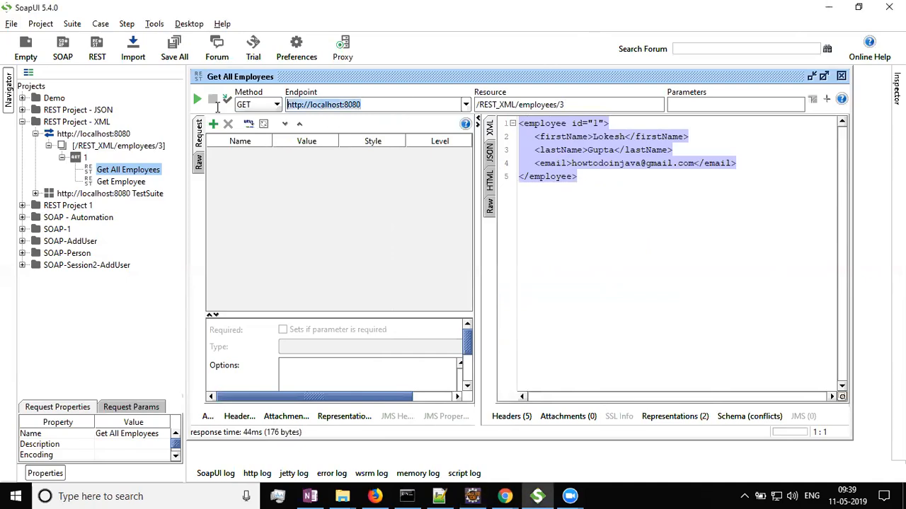
Remove /3 so the resource reads /REST_XML/employees again.
left_click(576, 104)
key("BackSpace")
key("BackSpace")
key("ctrl+a")
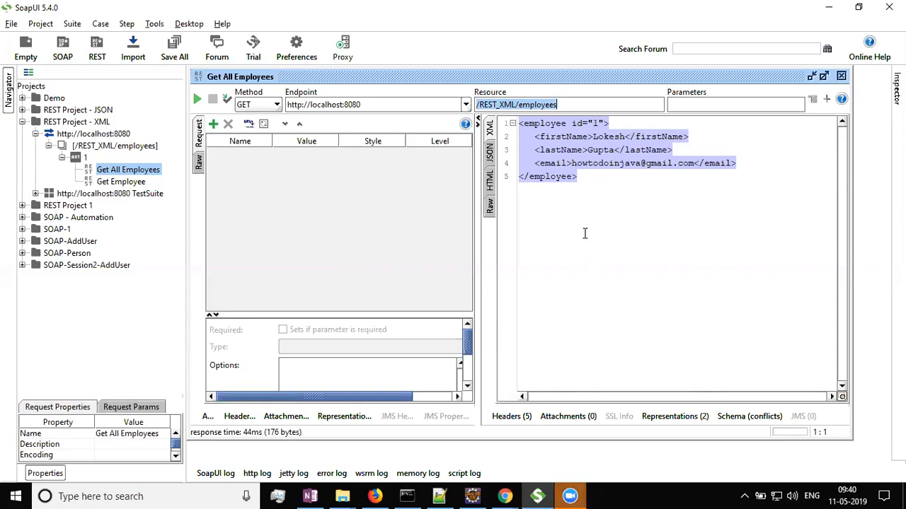
left_click(589, 183)
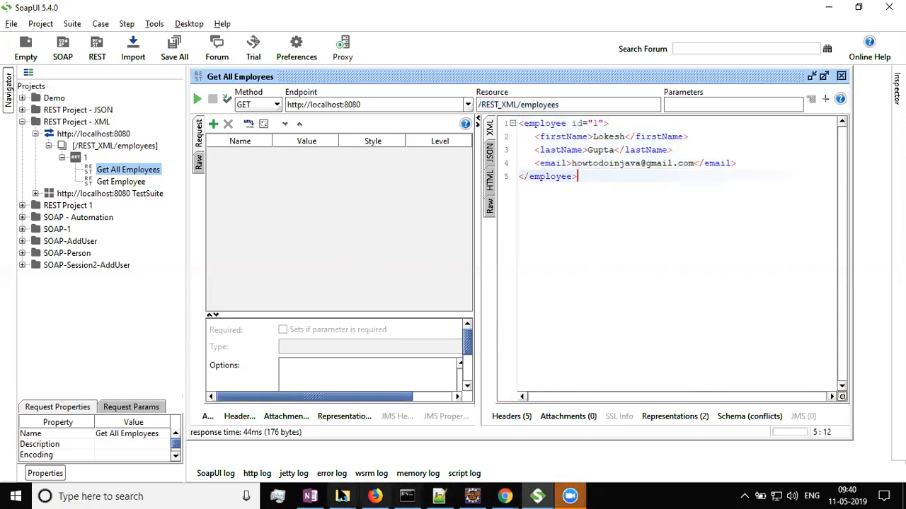
left_click(375, 496)
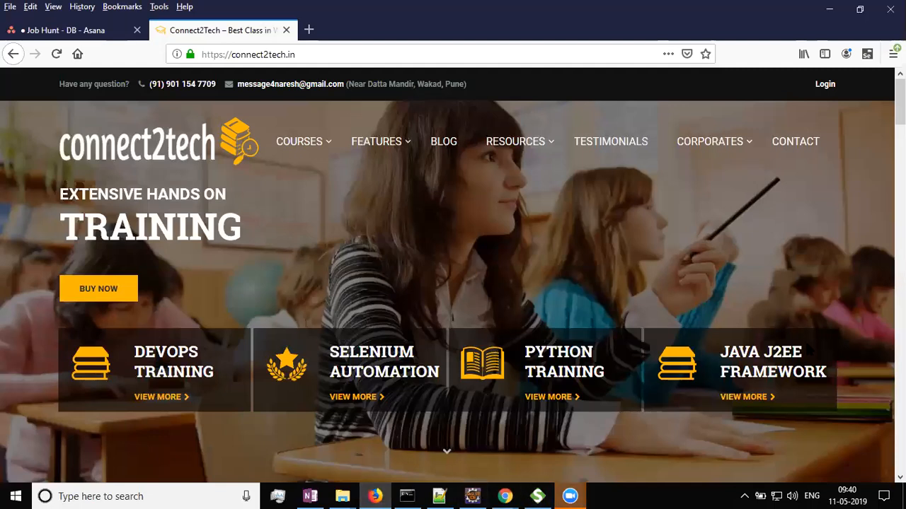
left_click(669, 484)
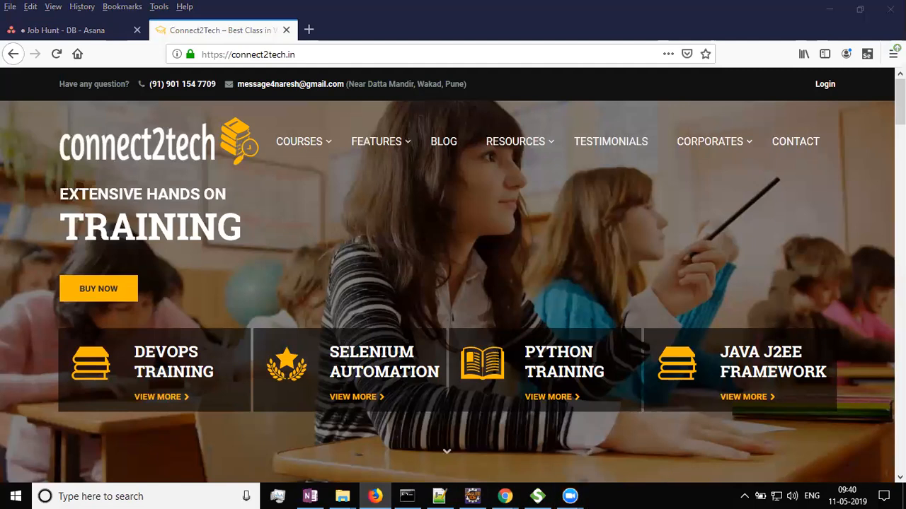
left_click(472, 221)
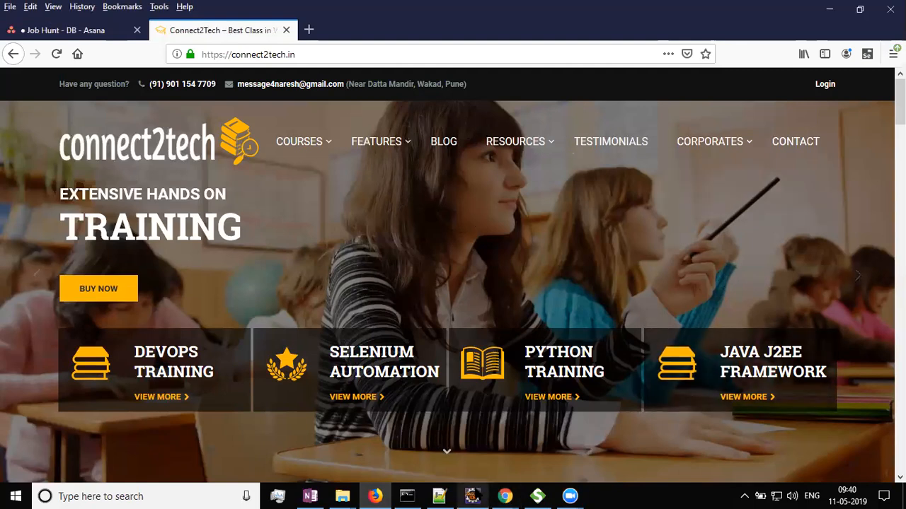
left_click(538, 496)
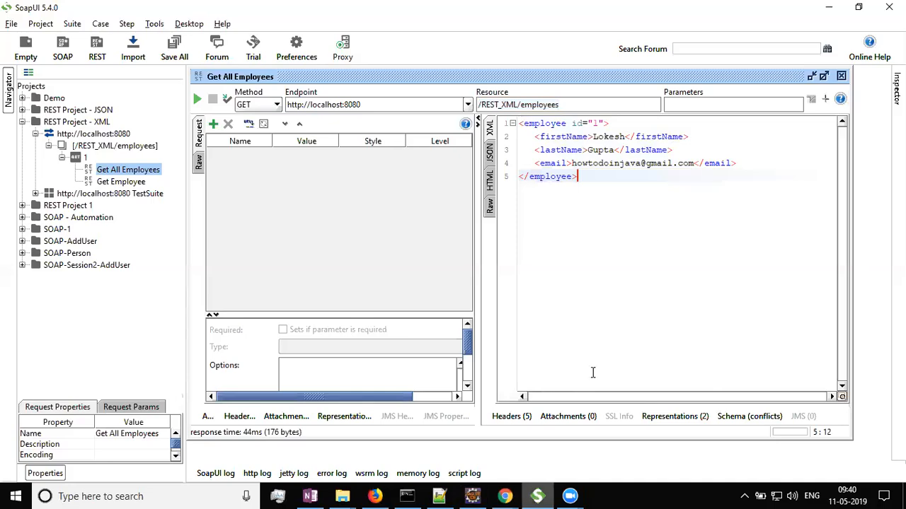
Maximize the request editor and send the Get All Employees request again.
left_click(824, 77)
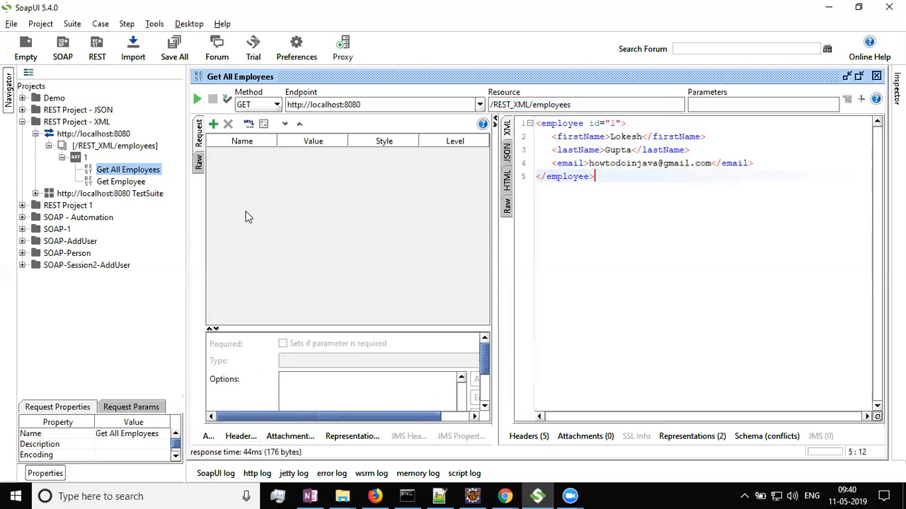
left_click(198, 100)
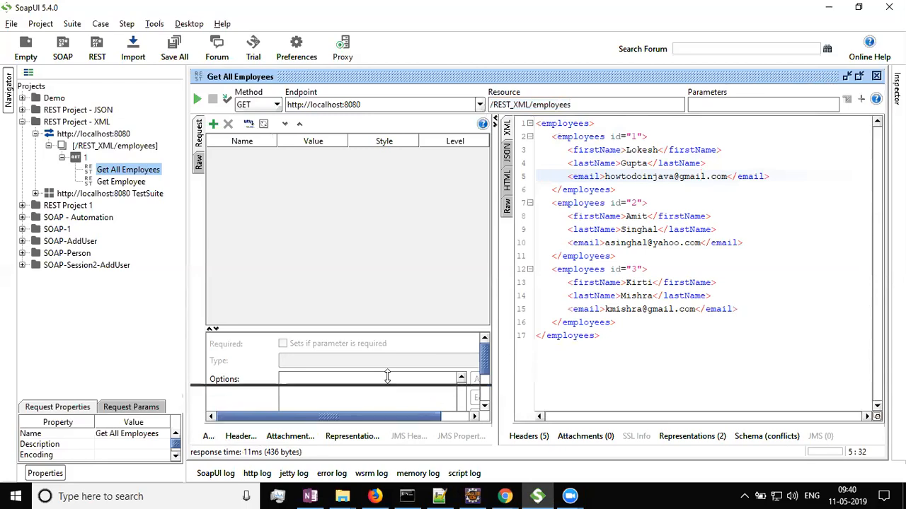
Inspect the response headers, the XML employee list, and the schema conflicts view.
left_click(593, 356)
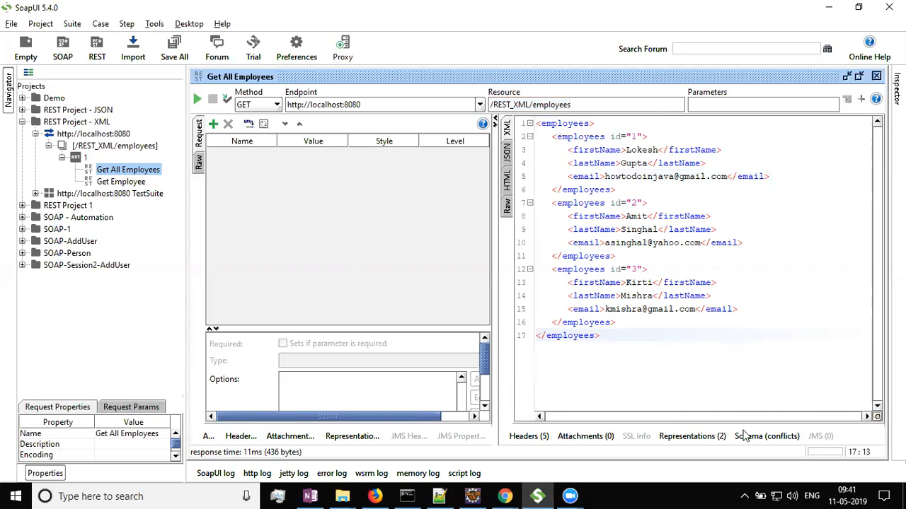
left_click(527, 436)
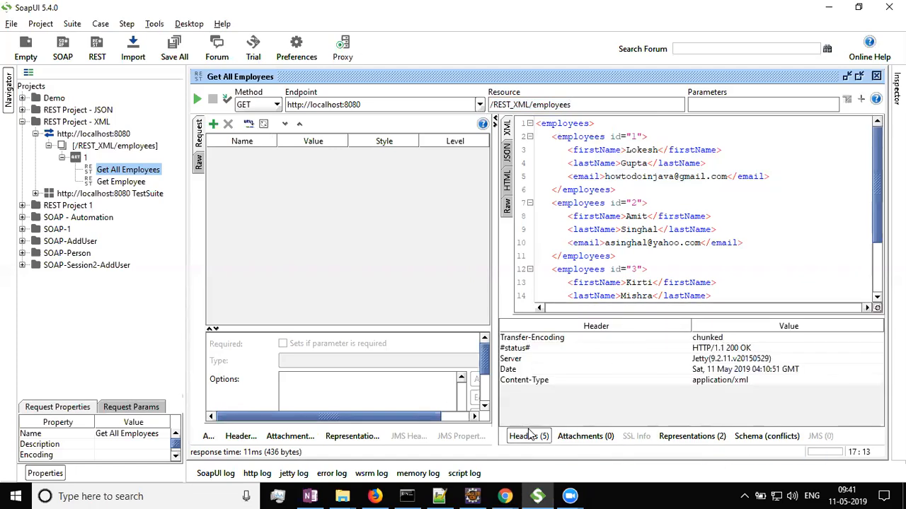
left_click(578, 203)
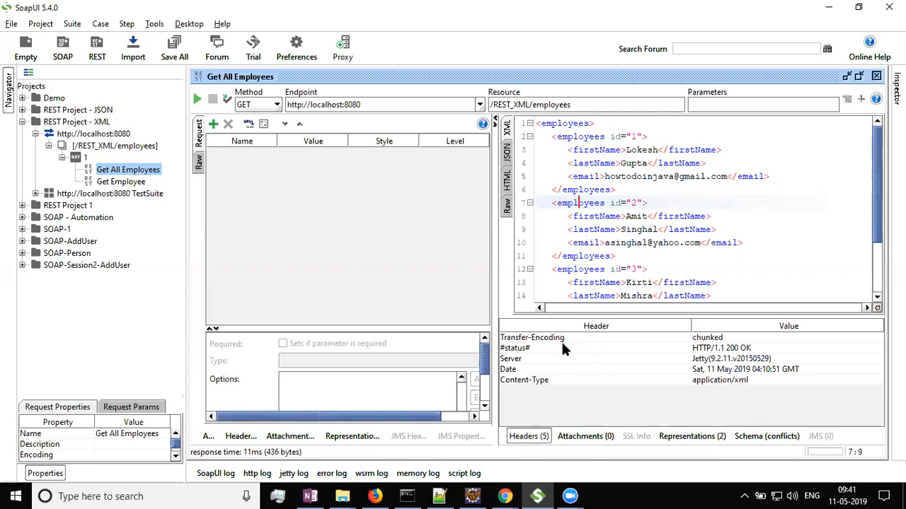
left_click(611, 216)
scroll(611, 216, "down", 2)
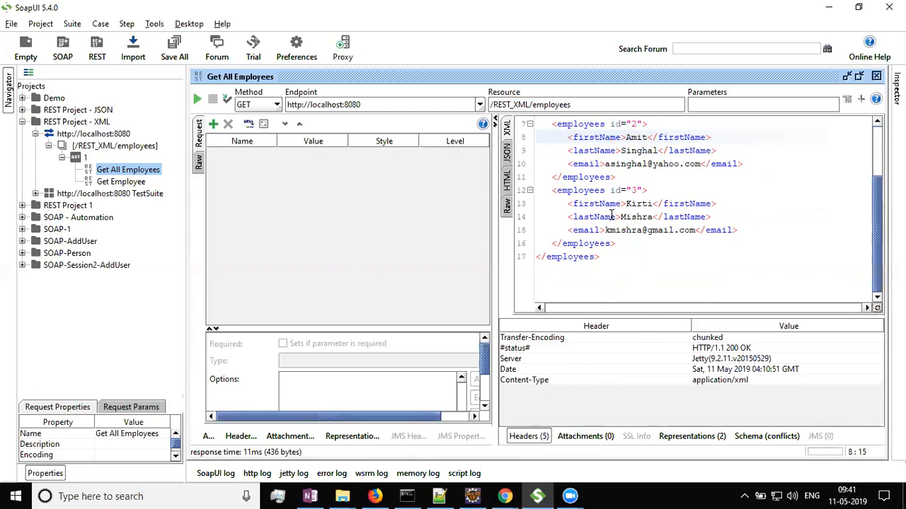
scroll(611, 216, "up", 2)
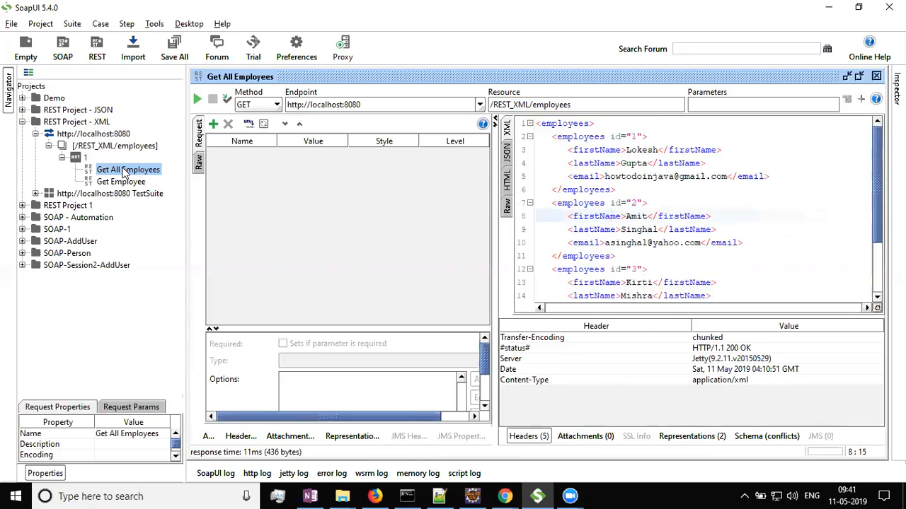
scroll(666, 222, "down", 2)
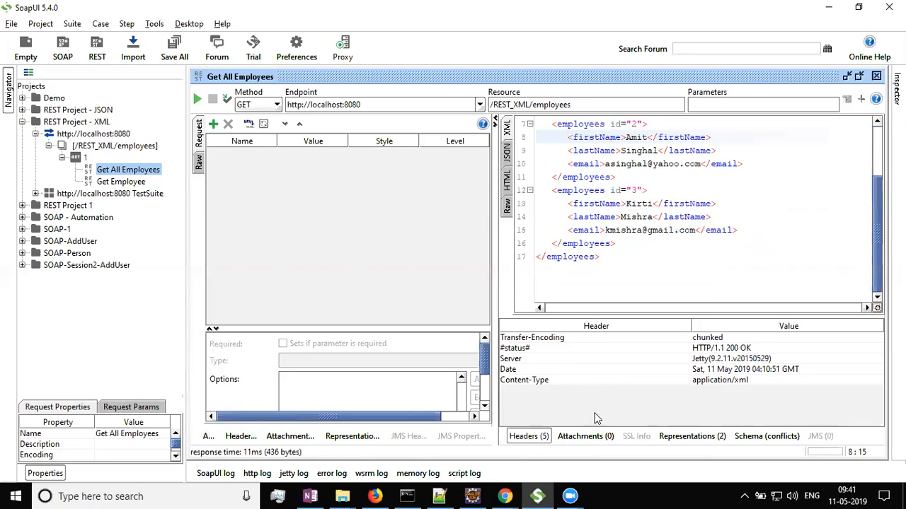
left_click(772, 437)
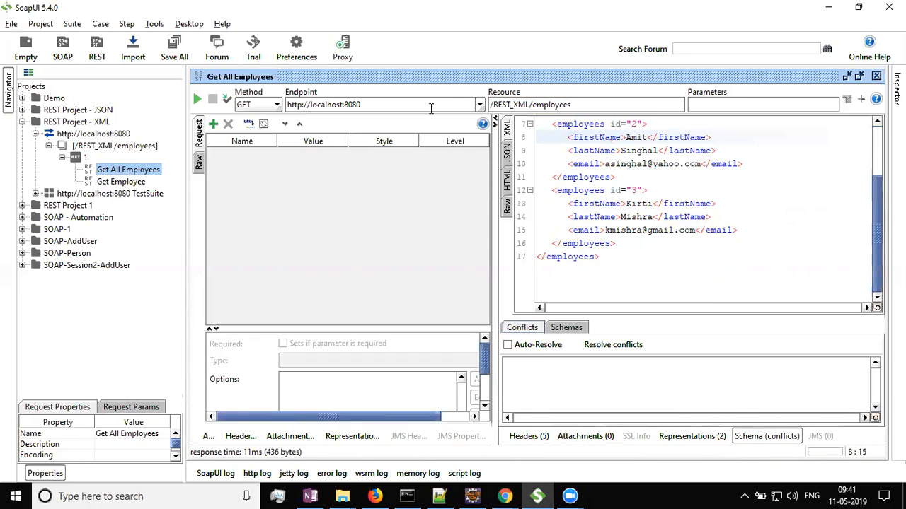
Resend the Get All Employees request, then close the request editor.
left_click(197, 99)
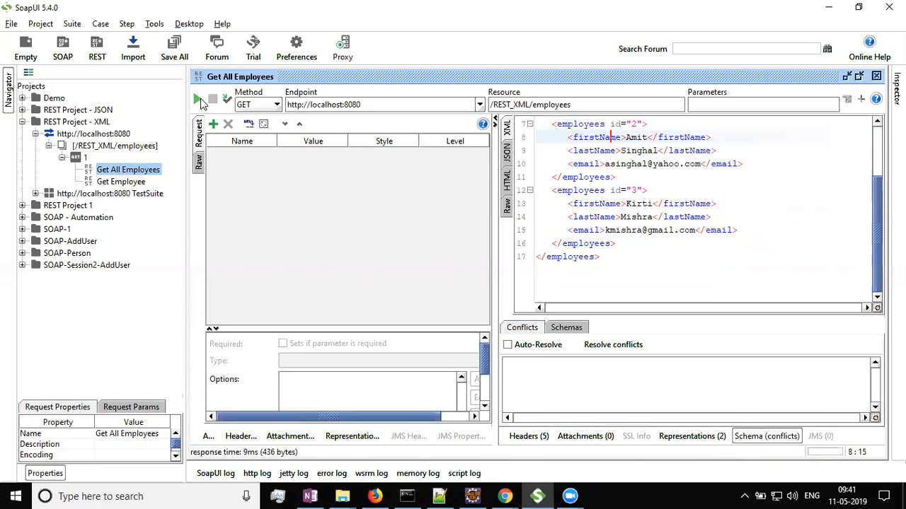
scroll(692, 200, "up", 2)
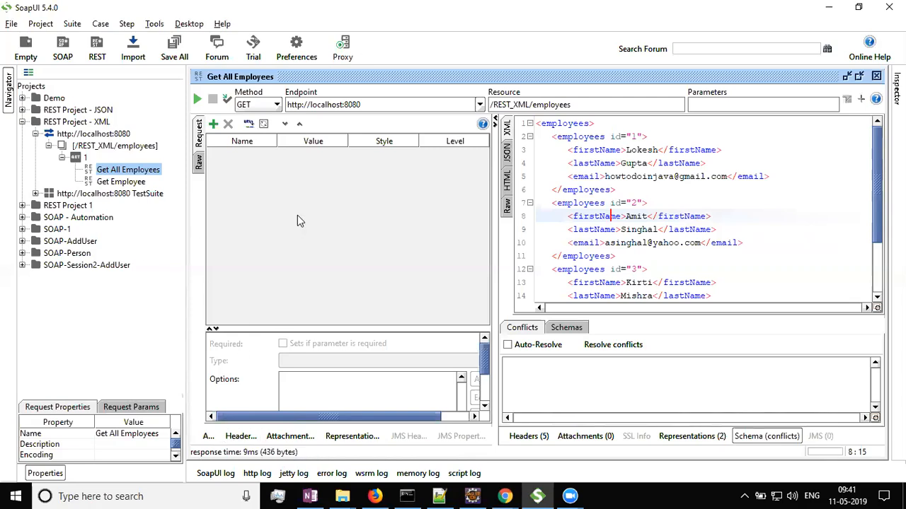
left_click(876, 76)
Expand the XML project's TestSuite down to its test steps and open the Get All Employees test step.
left_click(22, 121)
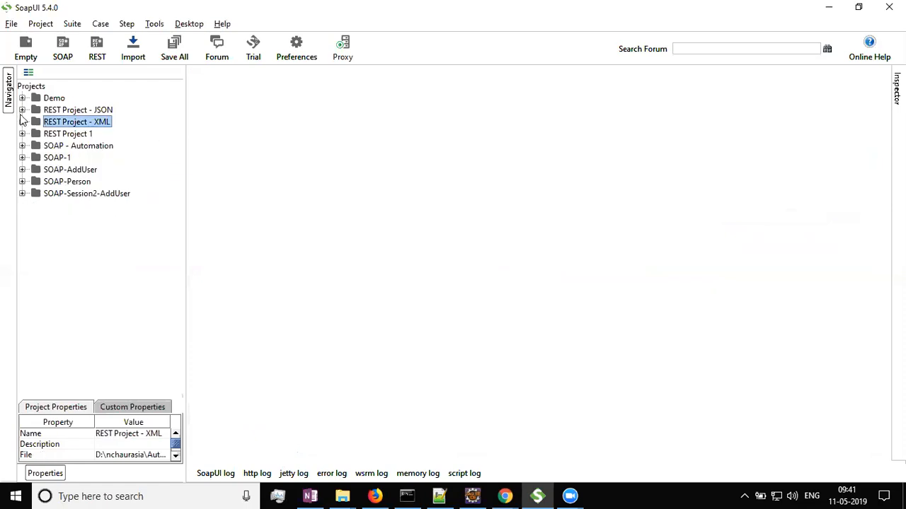
left_click(22, 110)
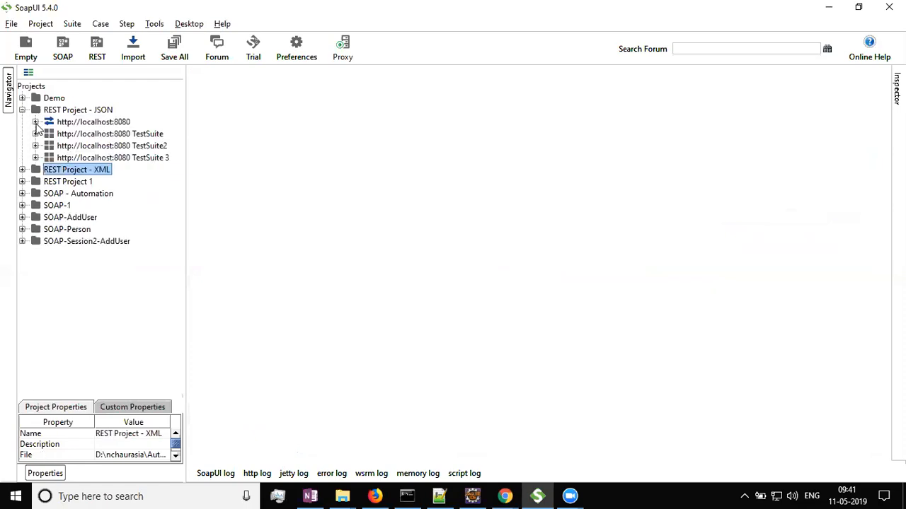
left_click(22, 170)
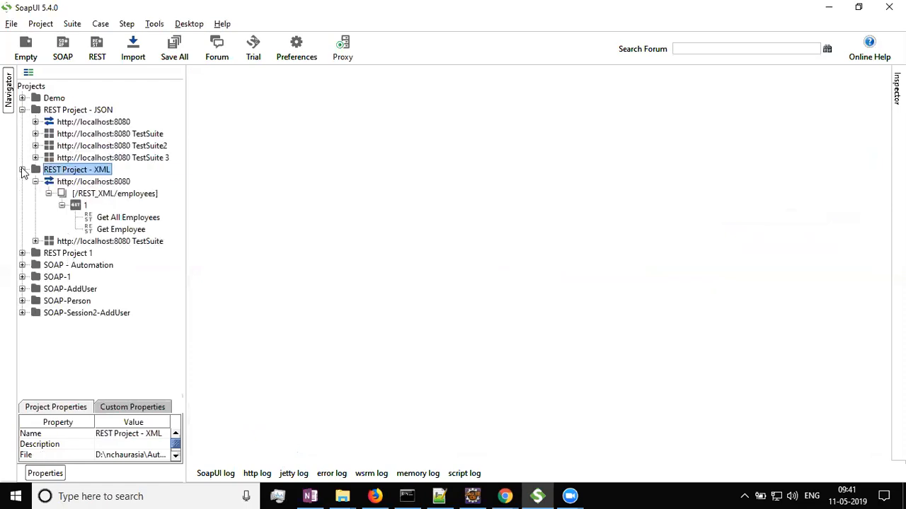
left_click(36, 182)
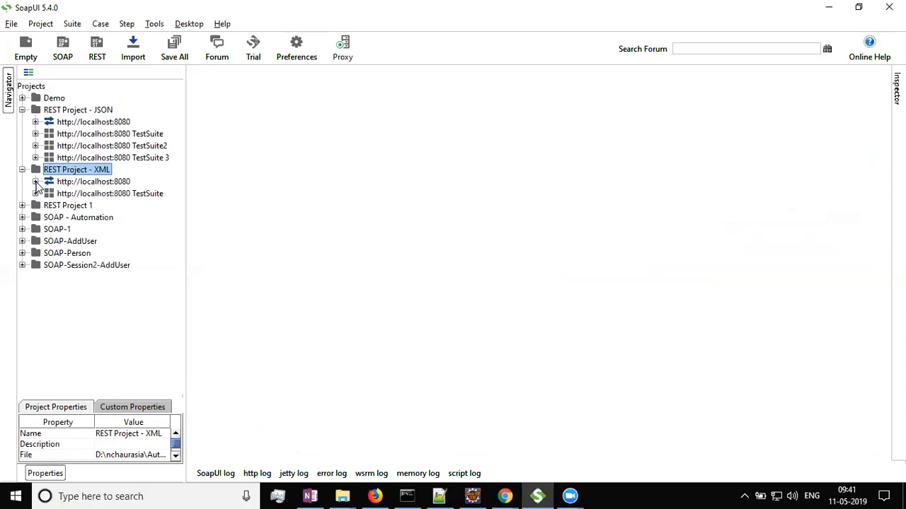
left_click(35, 193)
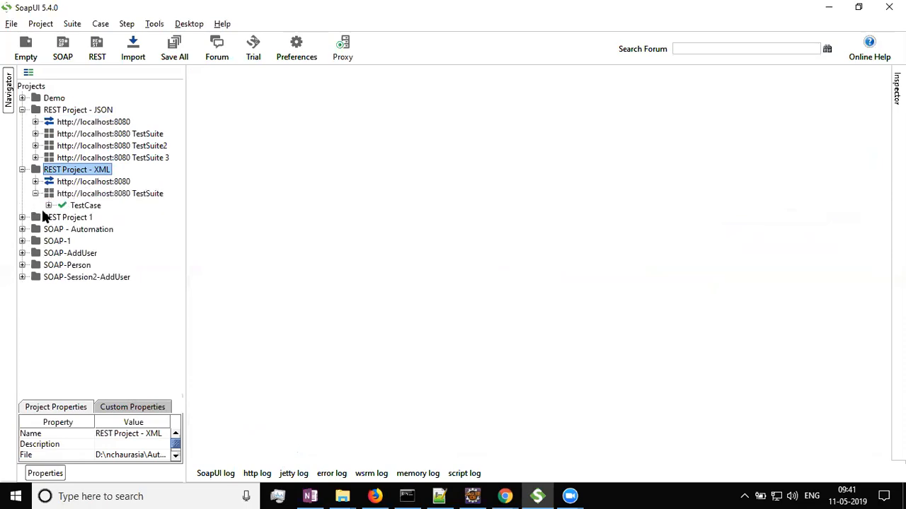
left_click(48, 205)
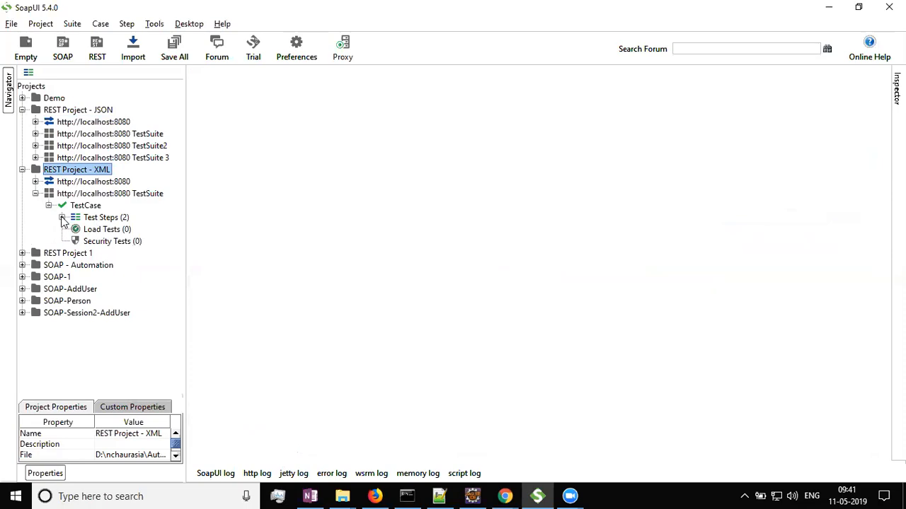
left_click(62, 217)
double_click(127, 229)
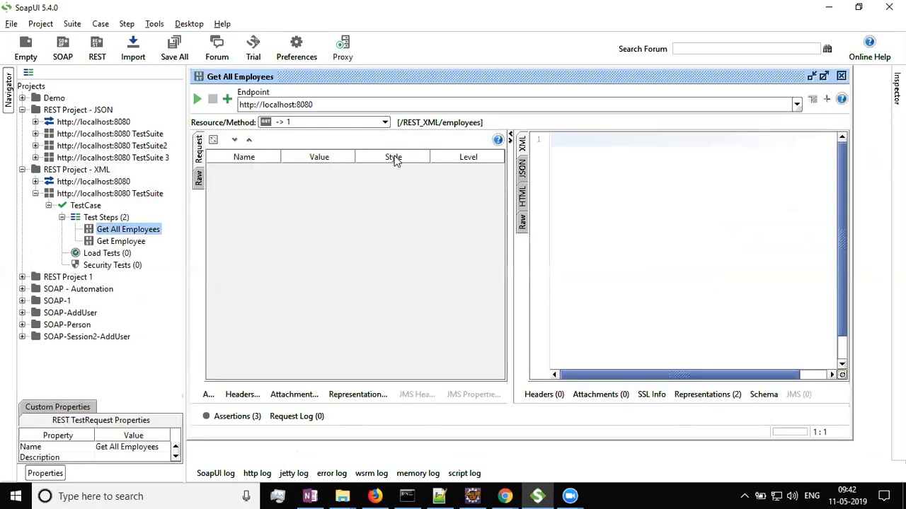
Open the Get Employee test step, then switch back to the Get All Employees test step and run it.
double_click(124, 241)
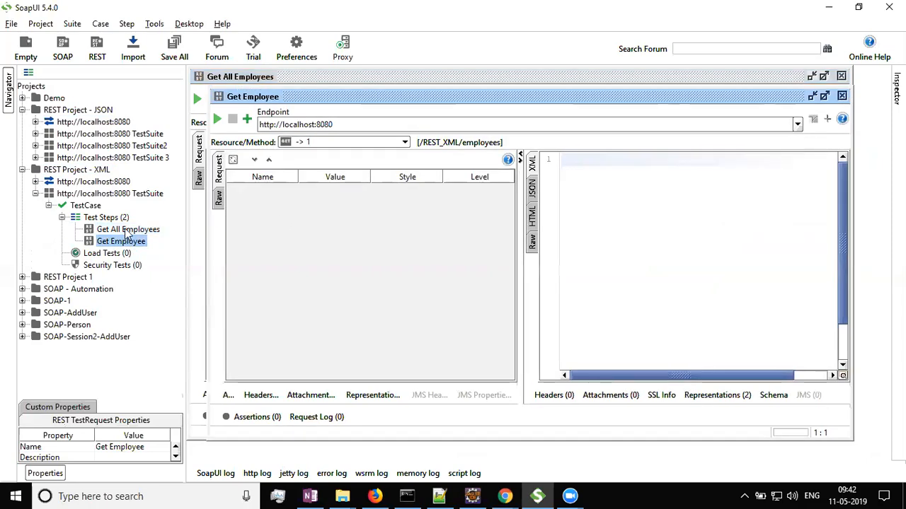
double_click(127, 230)
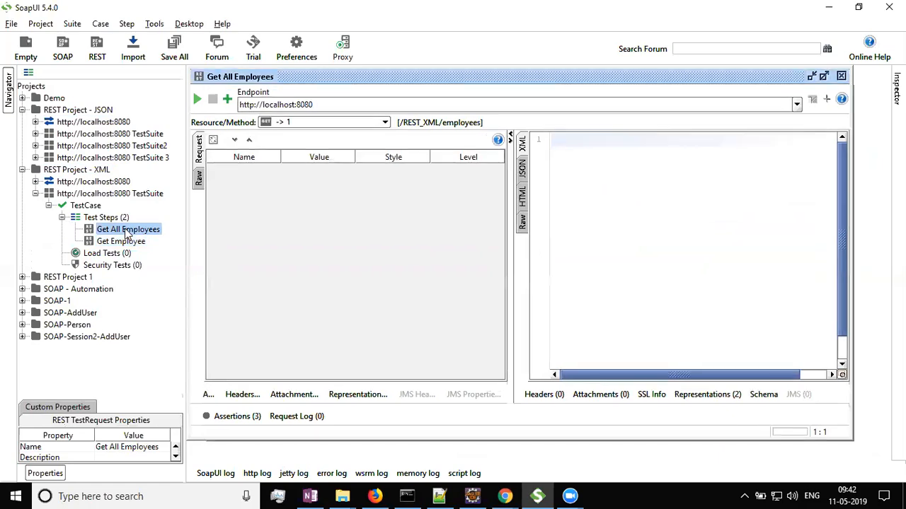
left_click(197, 99)
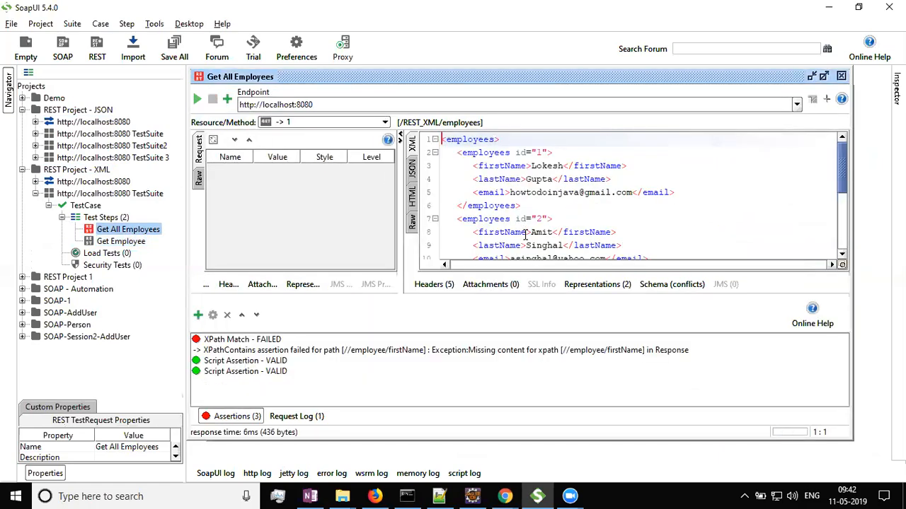
Scroll through the employee XML response and close the Get All Employees test step editor.
scroll(520, 206, "down", 1)
scroll(520, 206, "up", 1)
scroll(636, 177, "down", 3)
scroll(636, 177, "up", 3)
scroll(637, 176, "down", 3)
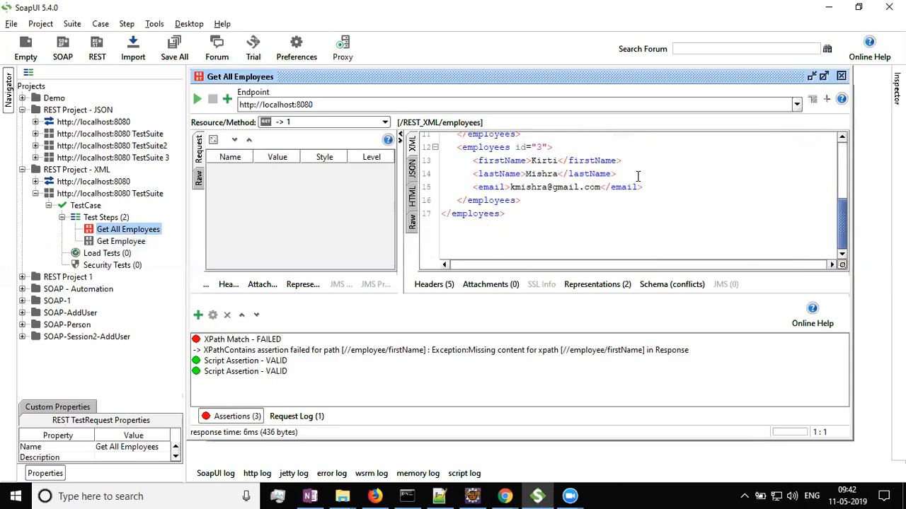
left_click(842, 77)
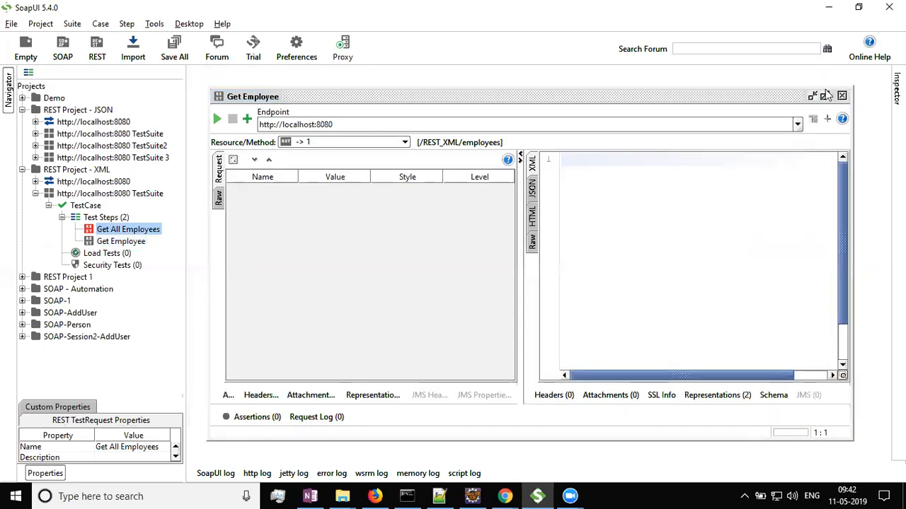
Collapse the XML project's TestCase and TestSuite, expand its service resources, and open the Get All Employees request.
left_click(48, 205)
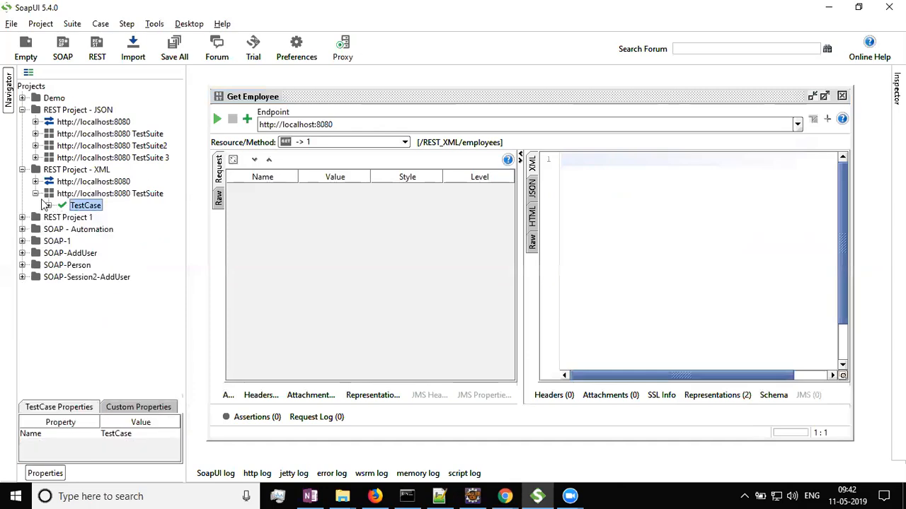
left_click(35, 193)
left_click(35, 181)
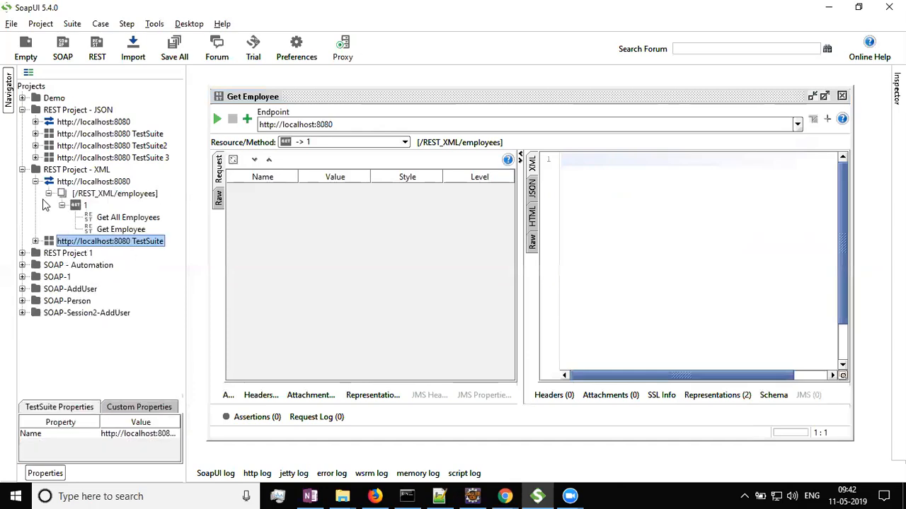
double_click(127, 218)
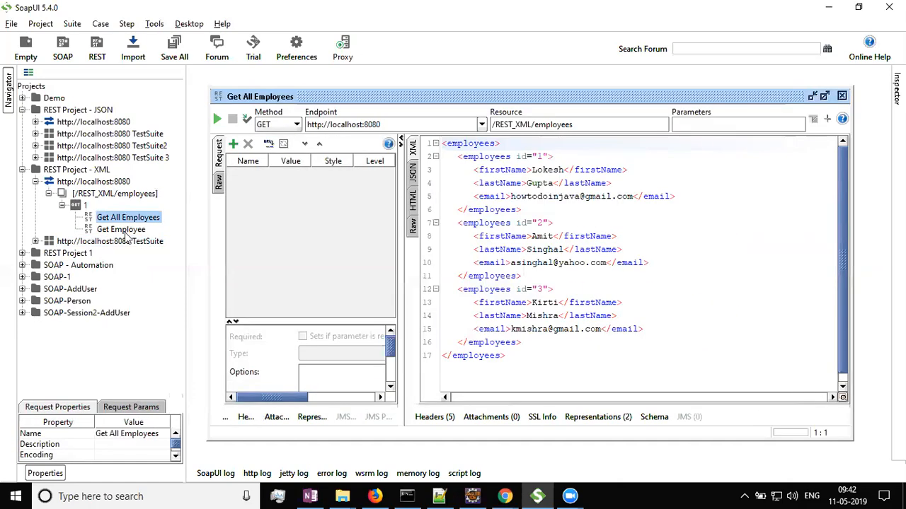
Switch between the Get Employee and Get All Employees request editors, ending on Get Employee.
double_click(125, 234)
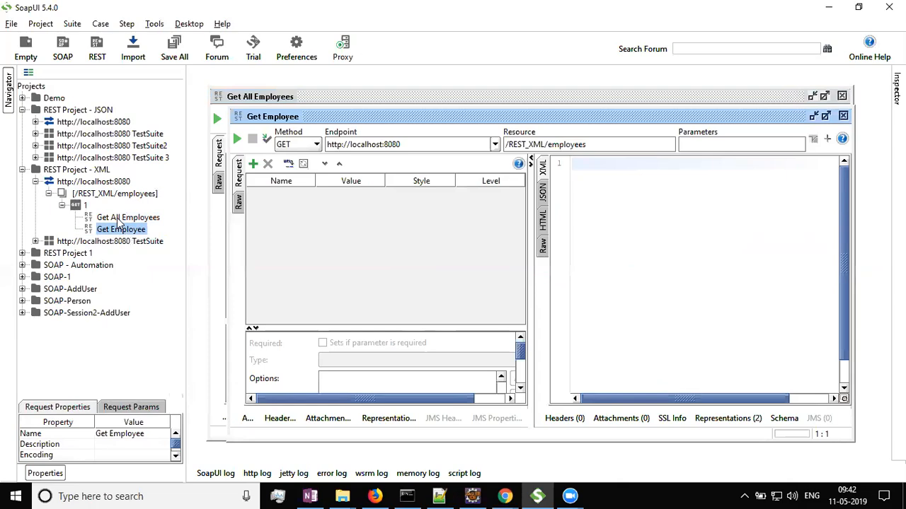
double_click(117, 219)
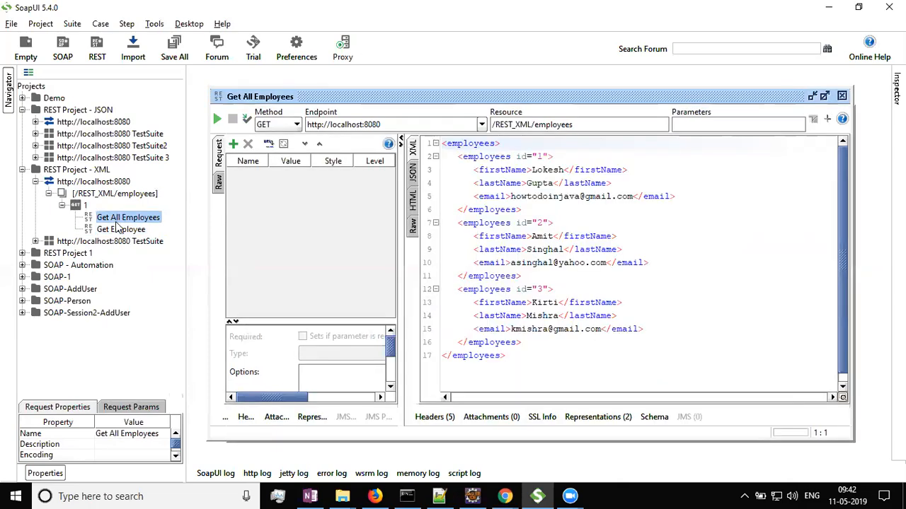
double_click(121, 231)
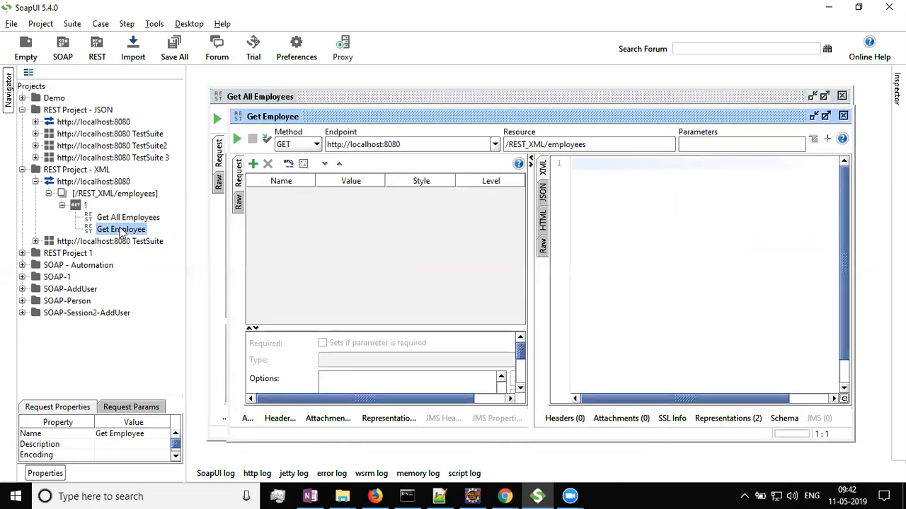
Collapse the XML service, expand the JSON project's TestSuite 3, and open its Get All Countries and Get Country test steps.
left_click(49, 194)
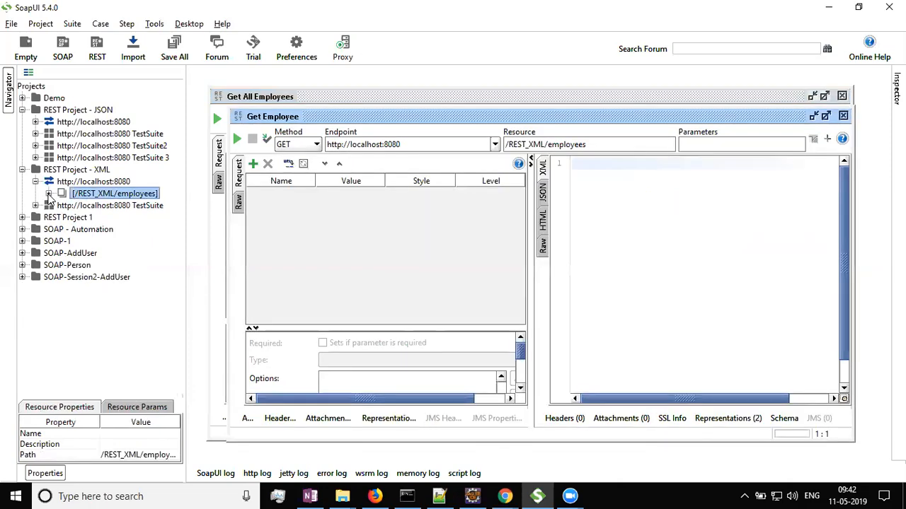
left_click(36, 182)
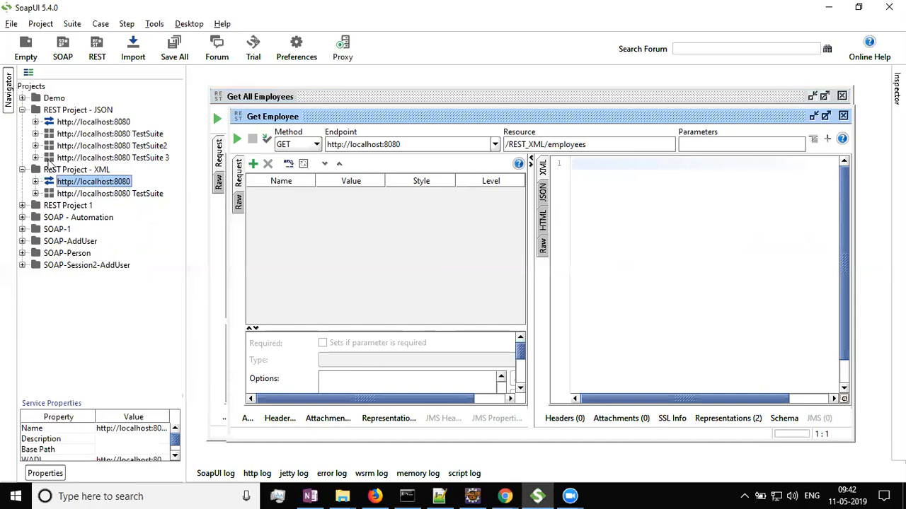
left_click(36, 157)
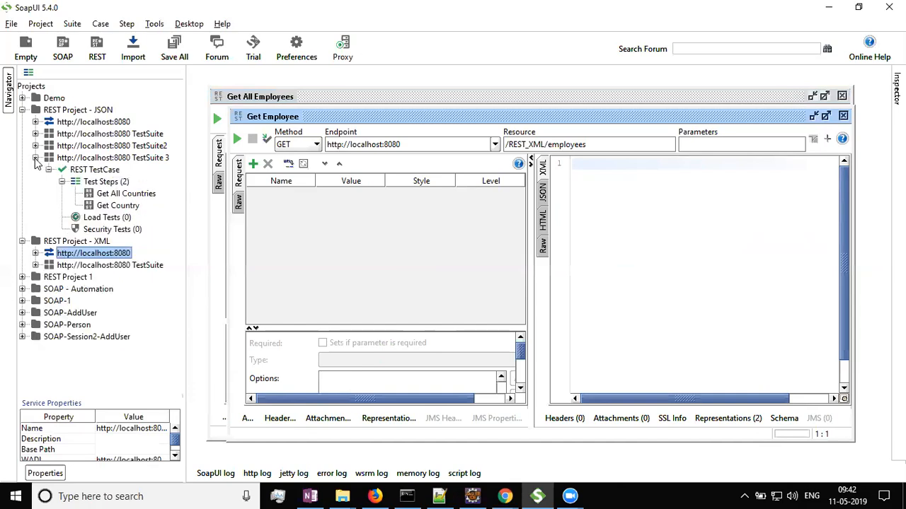
double_click(132, 199)
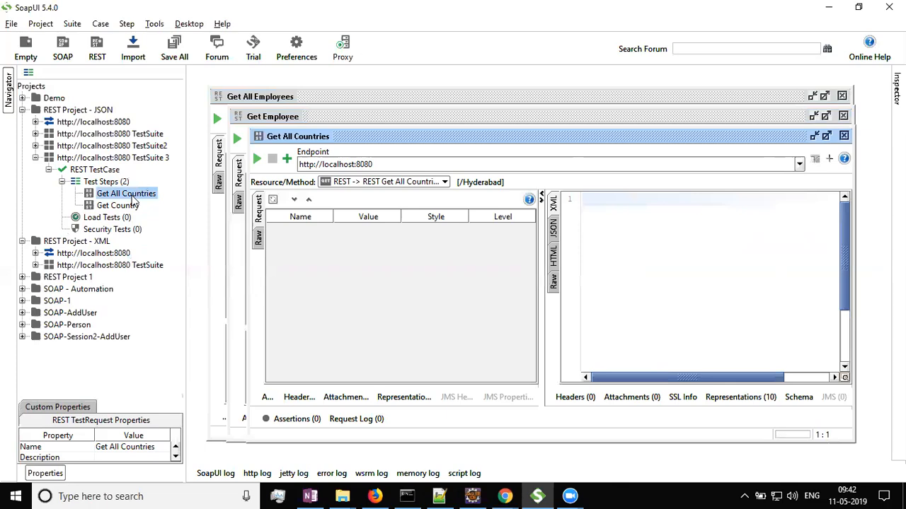
left_click(129, 205)
double_click(129, 205)
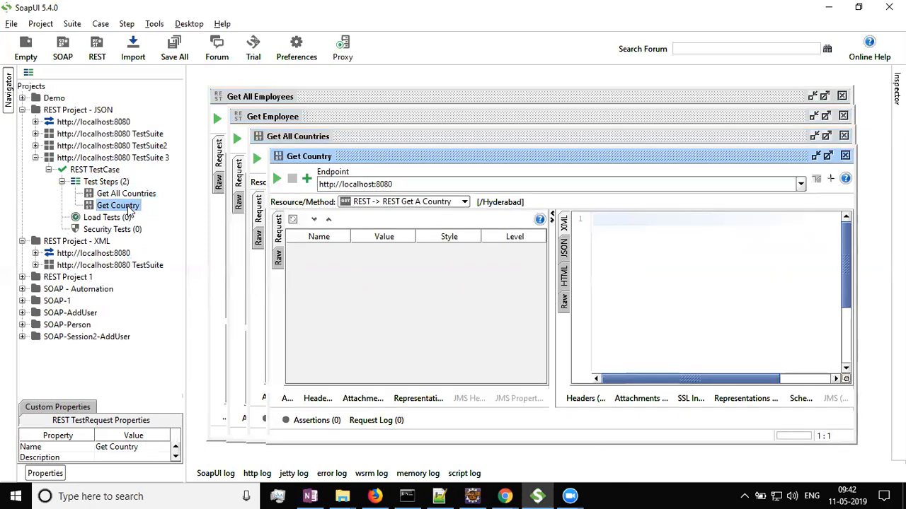
Collapse the JSON REST TestCase and close the open request and test step editors.
left_click(49, 171)
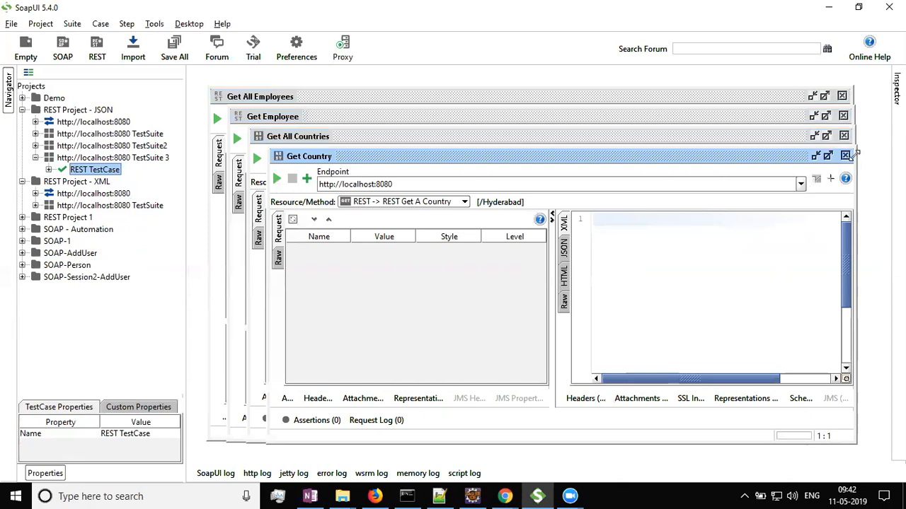
left_click(845, 155)
left_click(844, 135)
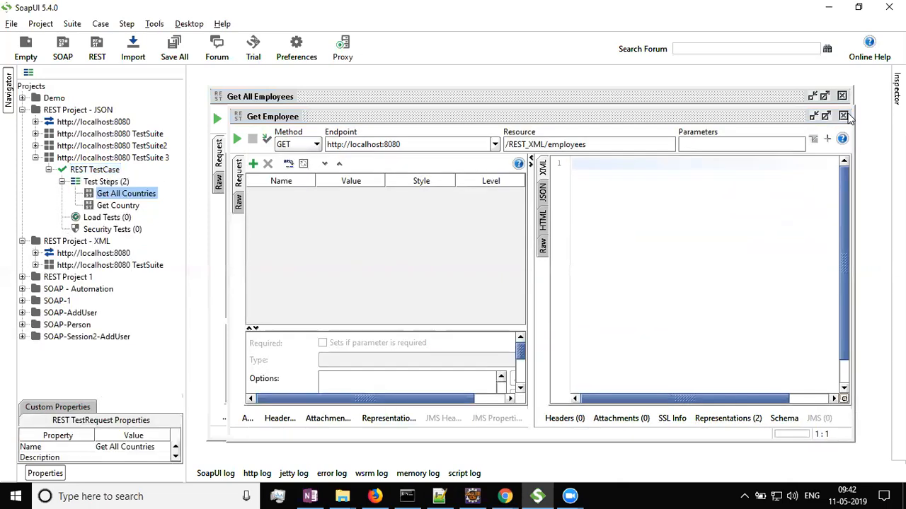
left_click(842, 116)
left_click(841, 95)
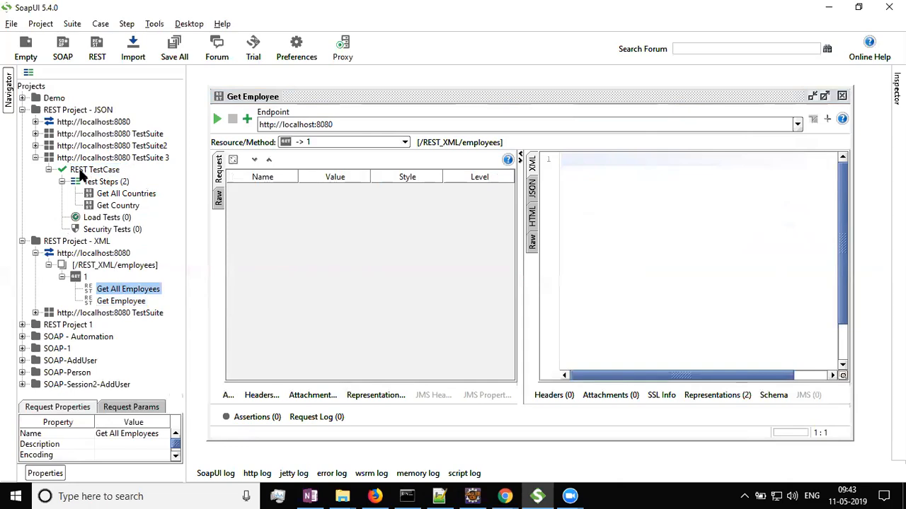
Expand the JSON project's service resources and open the Get Country request under REST Get A Country.
left_click(36, 158)
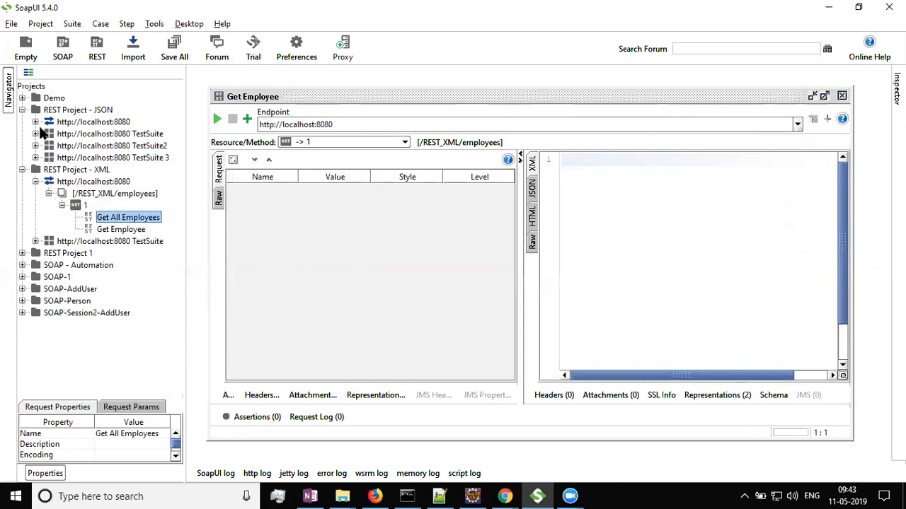
left_click(35, 121)
left_click(63, 146)
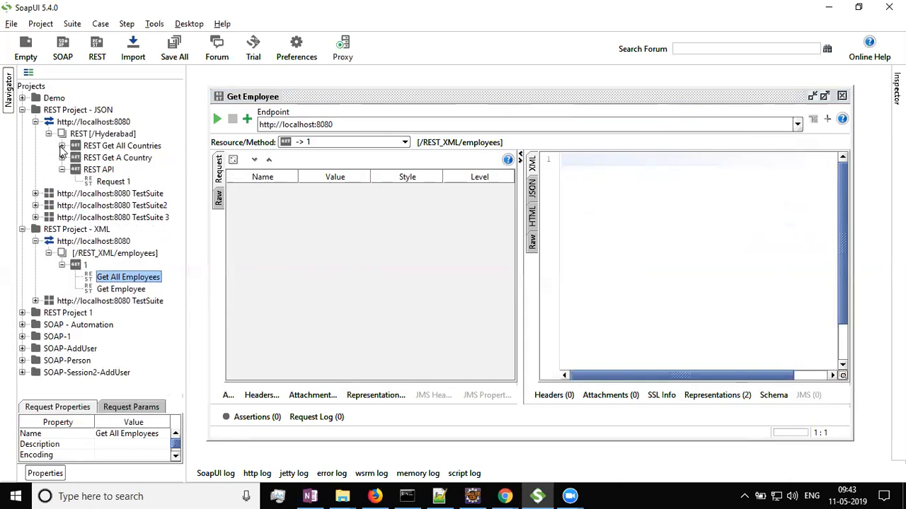
left_click(62, 170)
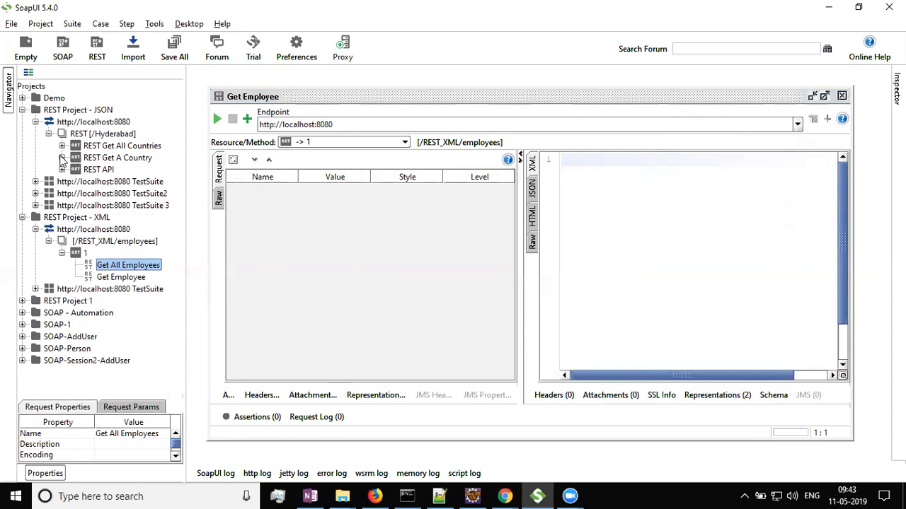
left_click(62, 158)
double_click(119, 173)
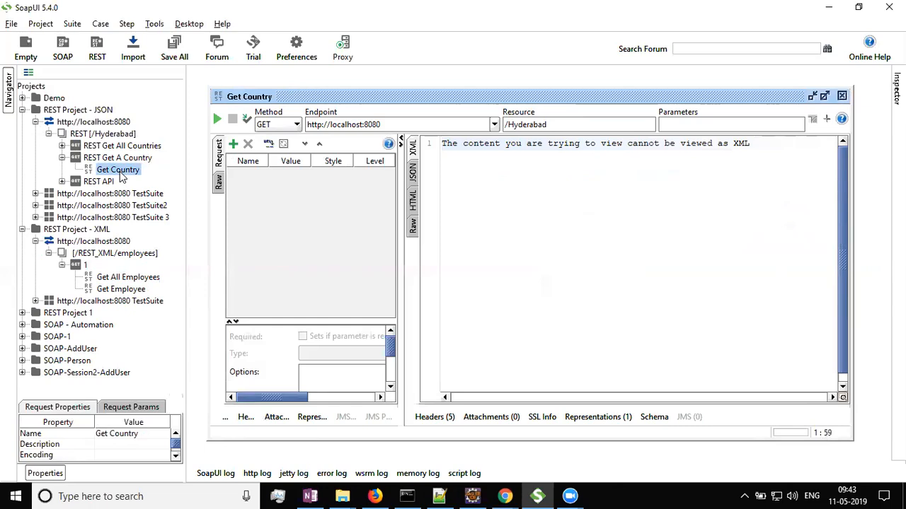
Open the Get All Countries request and expand the REST API method.
left_click(63, 146)
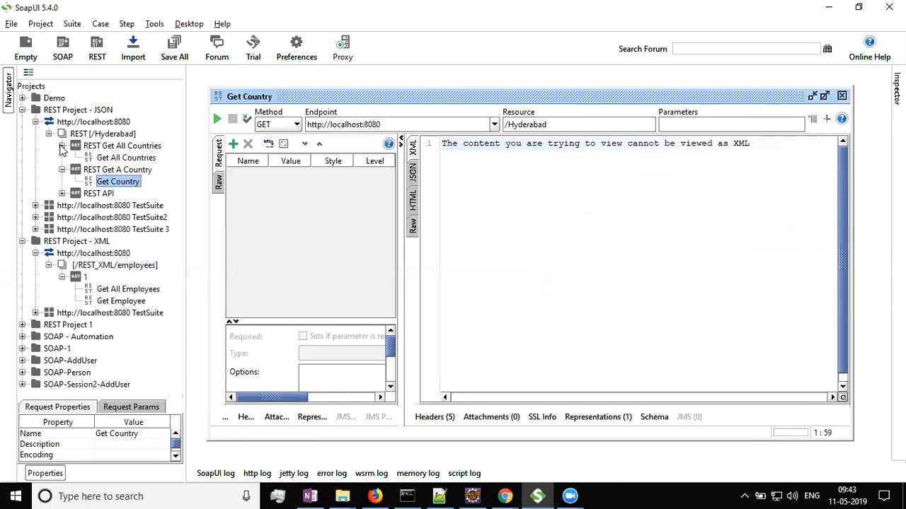
double_click(106, 159)
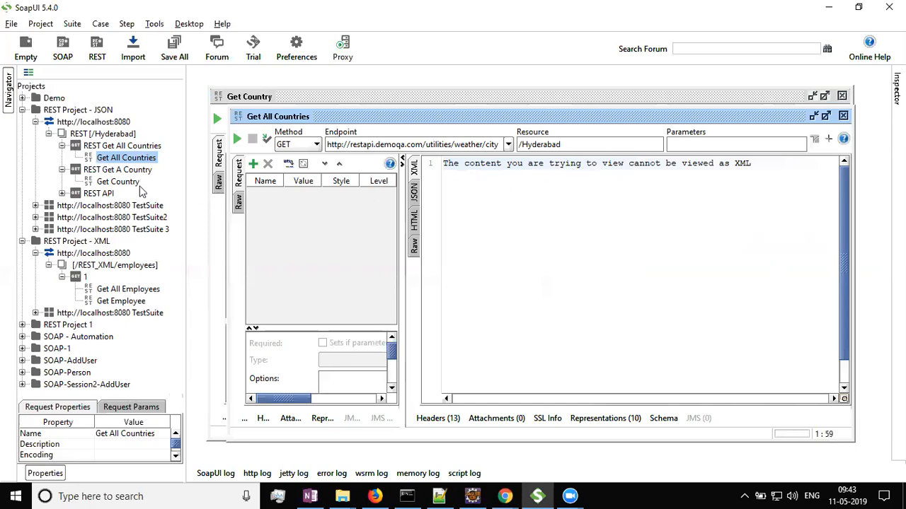
left_click(62, 194)
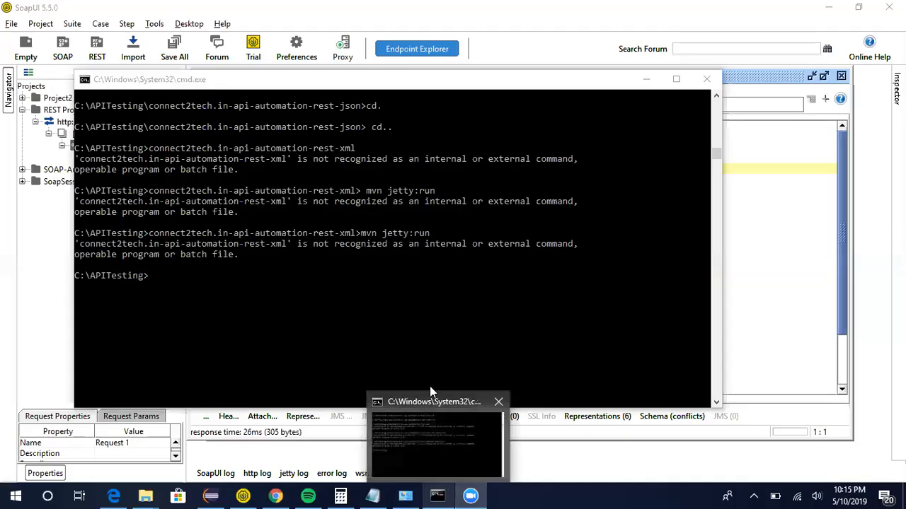
left_click(160, 279)
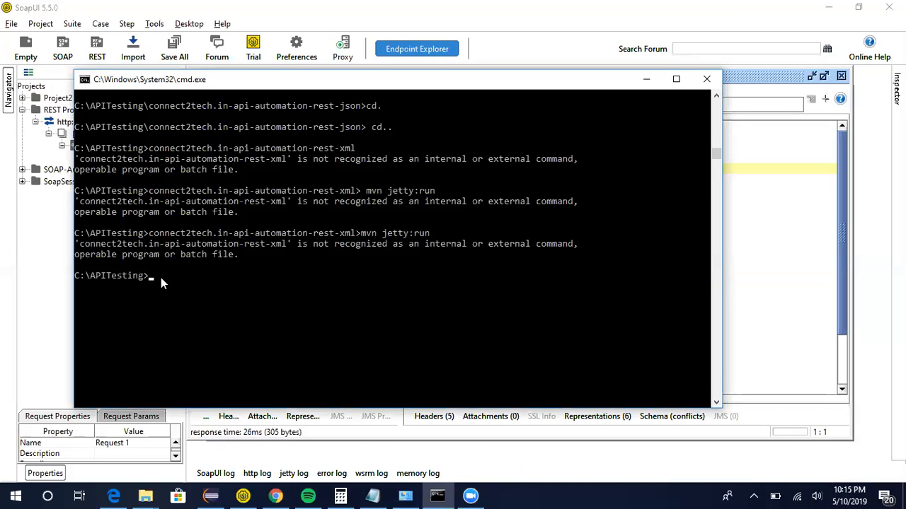
key("Up")
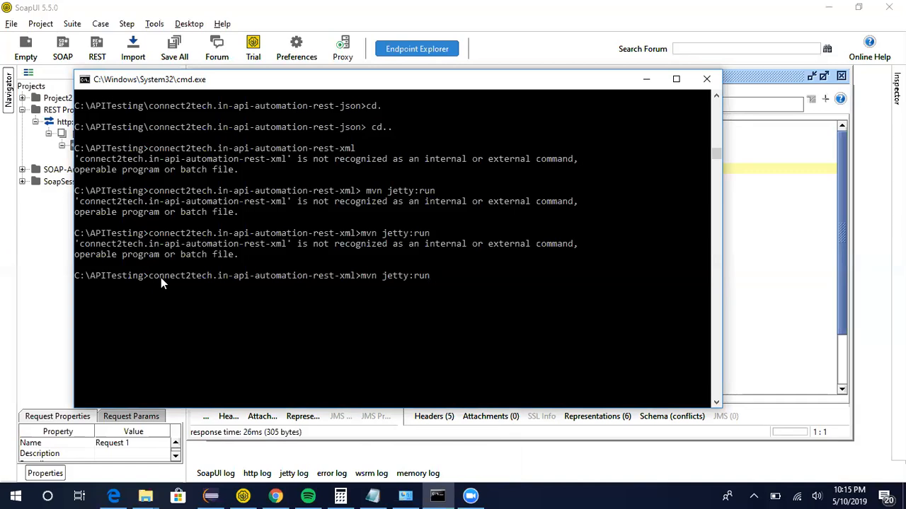
key("Up")
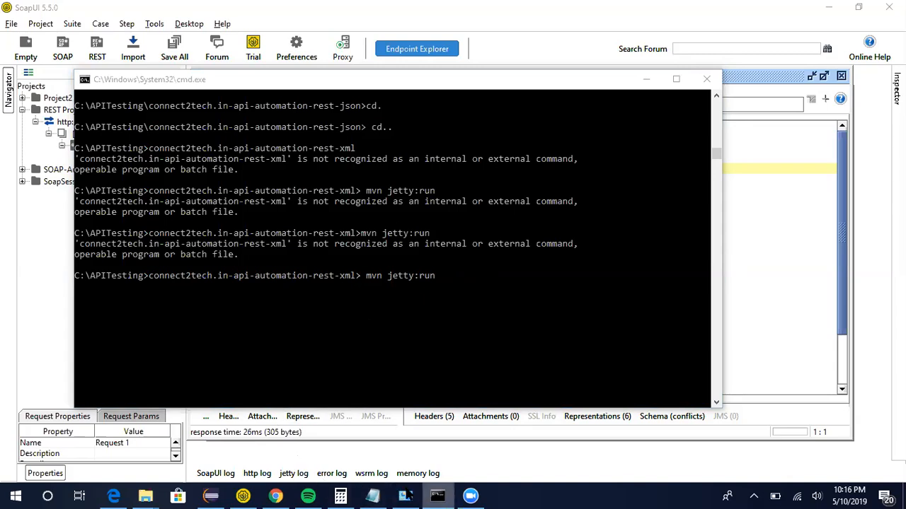
In File Explorer, open a command prompt in the APITesting\connect2tech.in-api-automation-rest-xml folder.
mouse_move(145, 496)
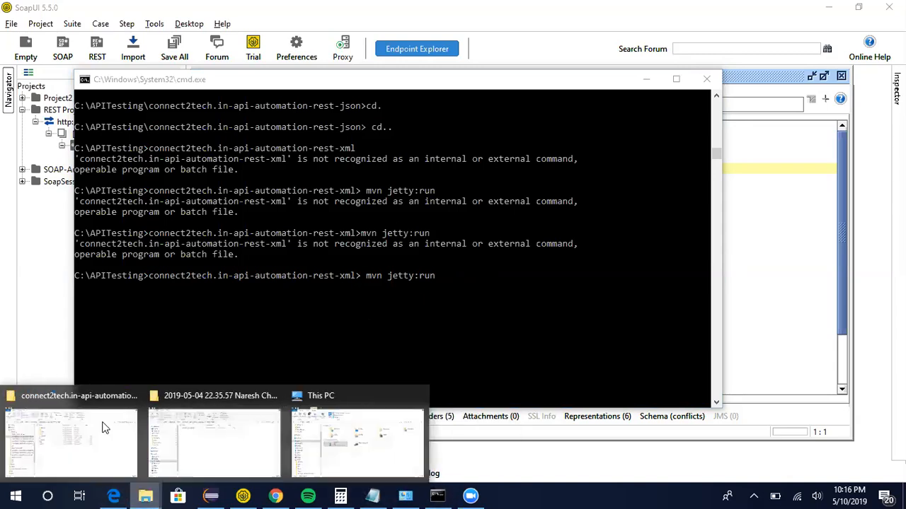
left_click(23, 391)
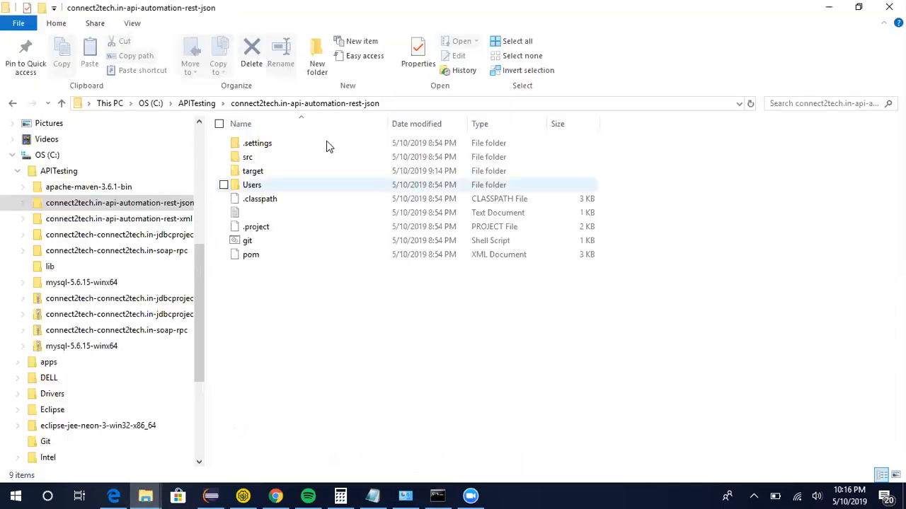
left_click(196, 104)
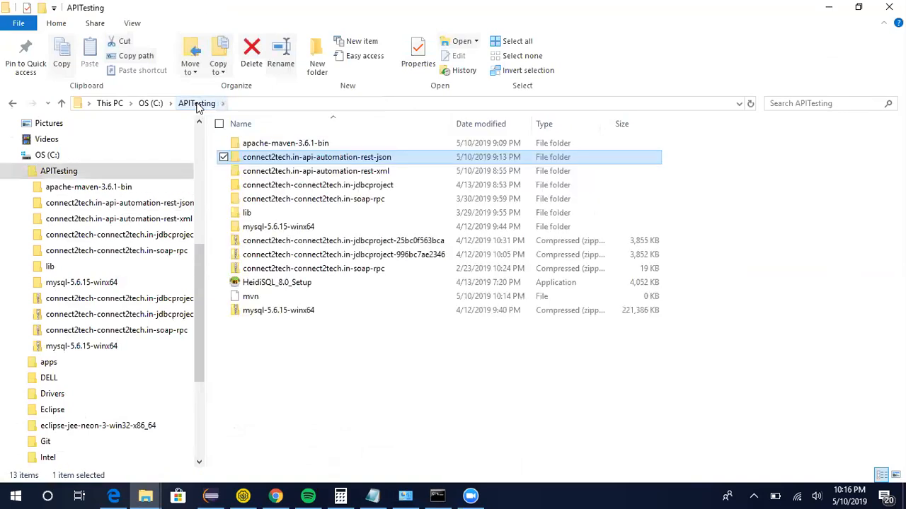
double_click(312, 173)
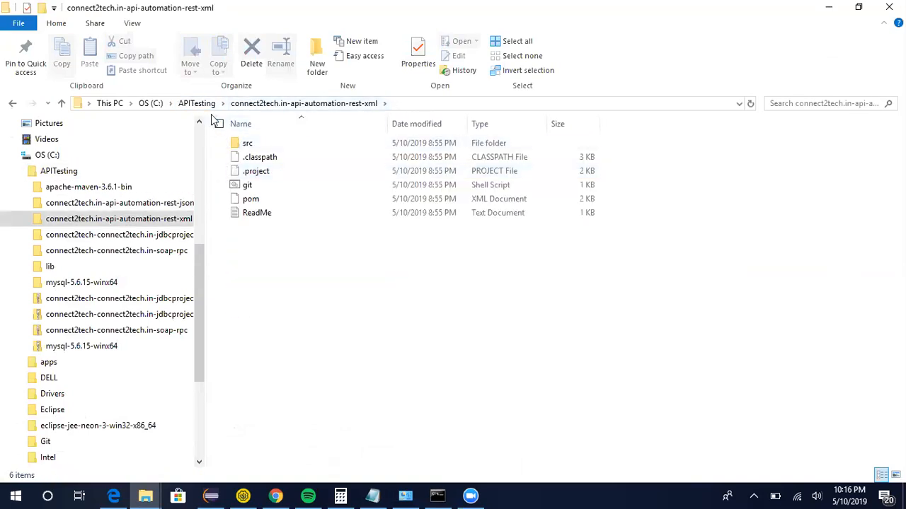
left_click(415, 101)
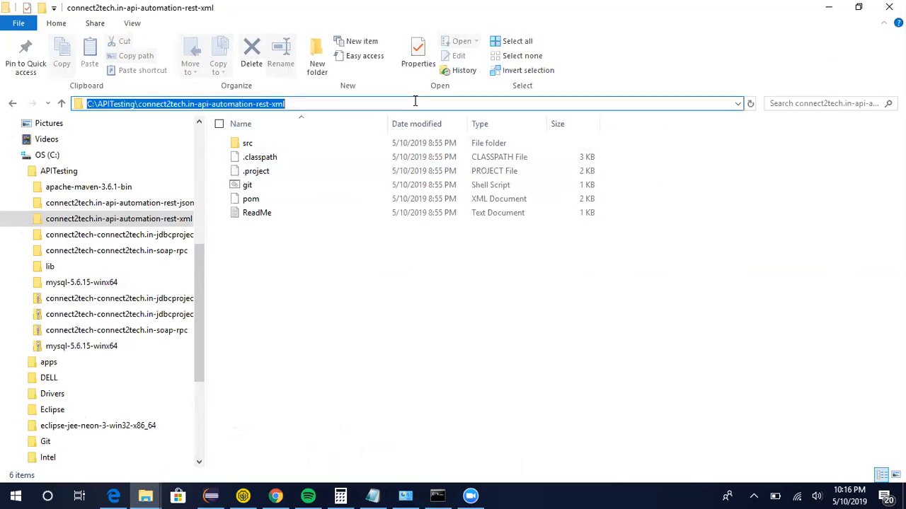
type("cmd")
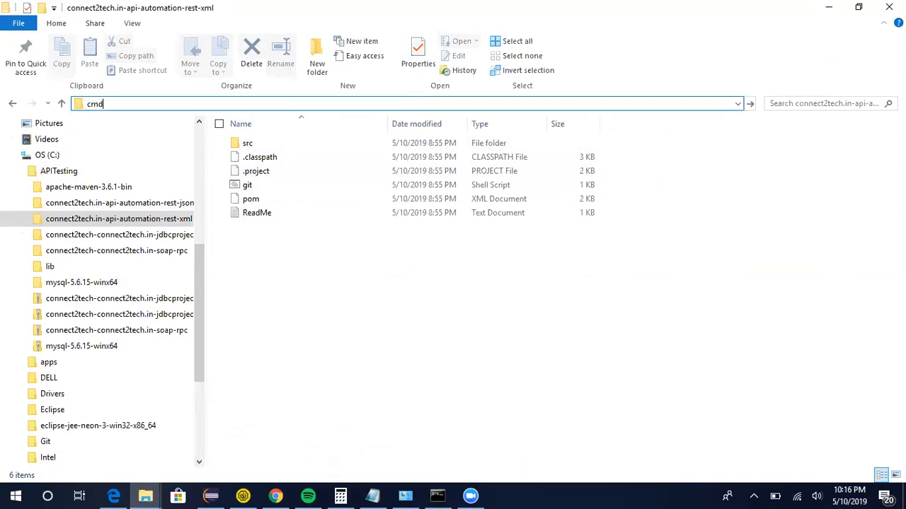
key("Return")
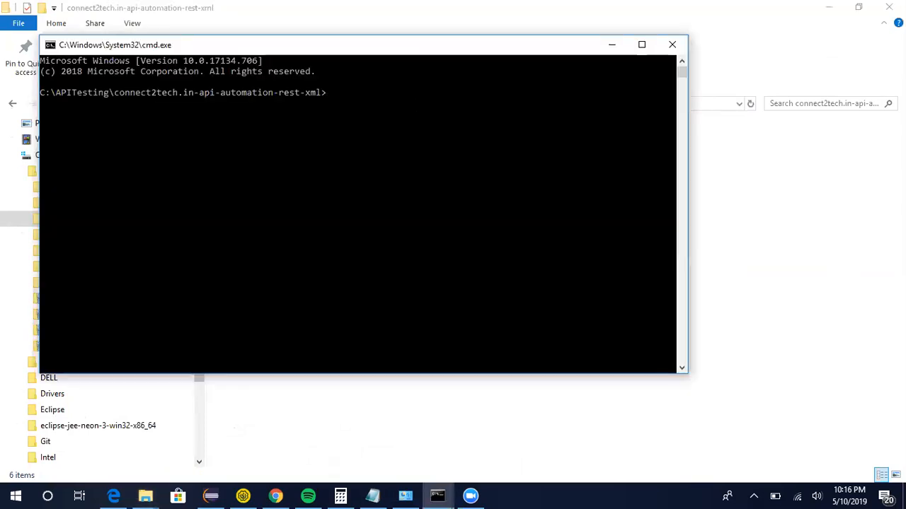
Run mvn jetty:run to start the XML employee service.
type("mvn jetty:run")
key("Return")
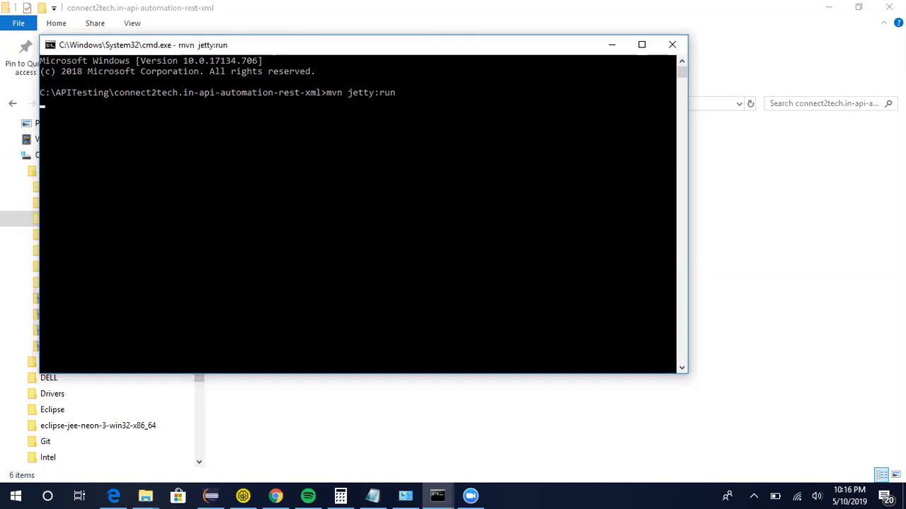
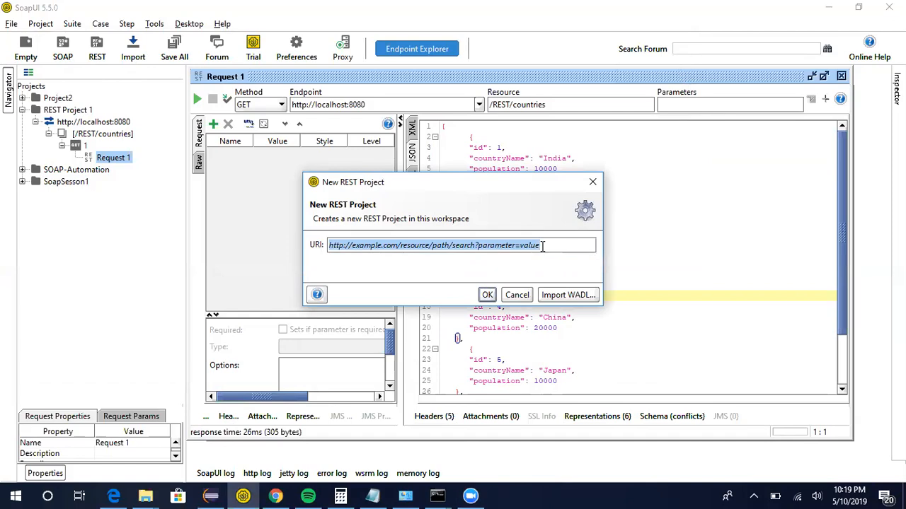
key("BackSpace")
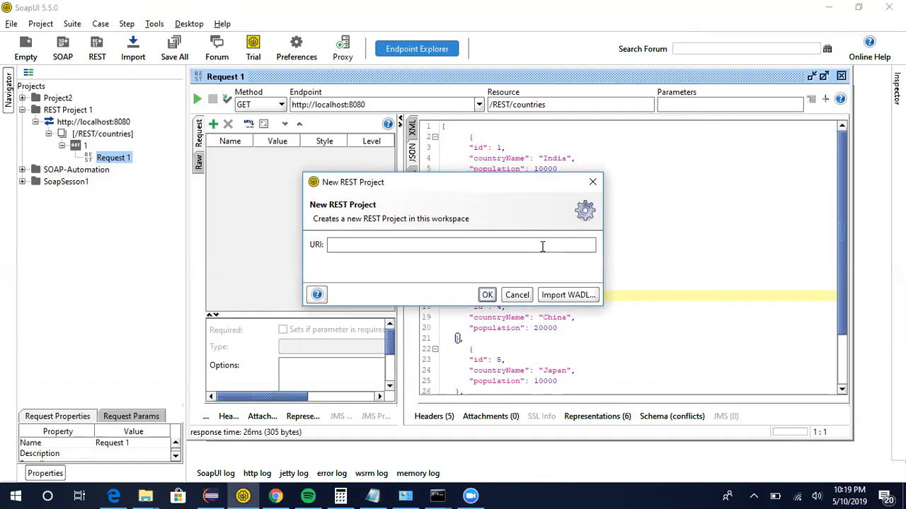
type("http://localhost:8080")
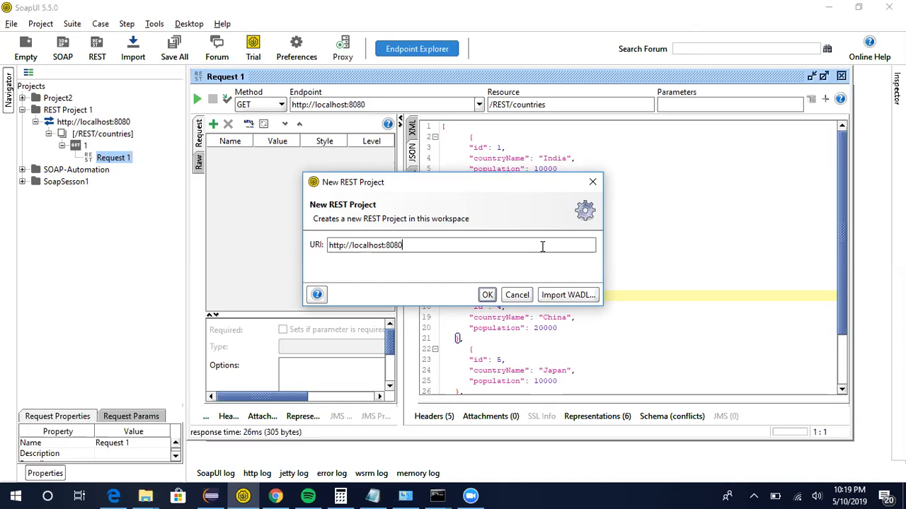
left_click(488, 295)
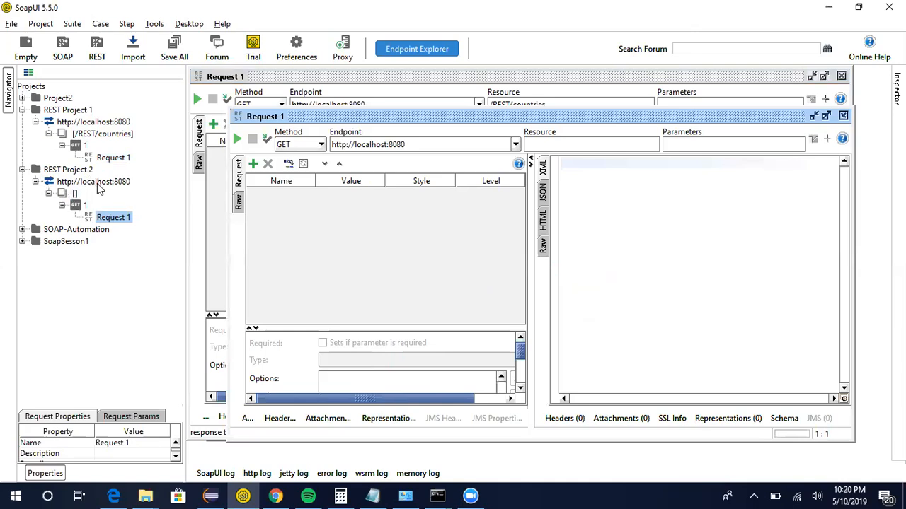
left_click(75, 205)
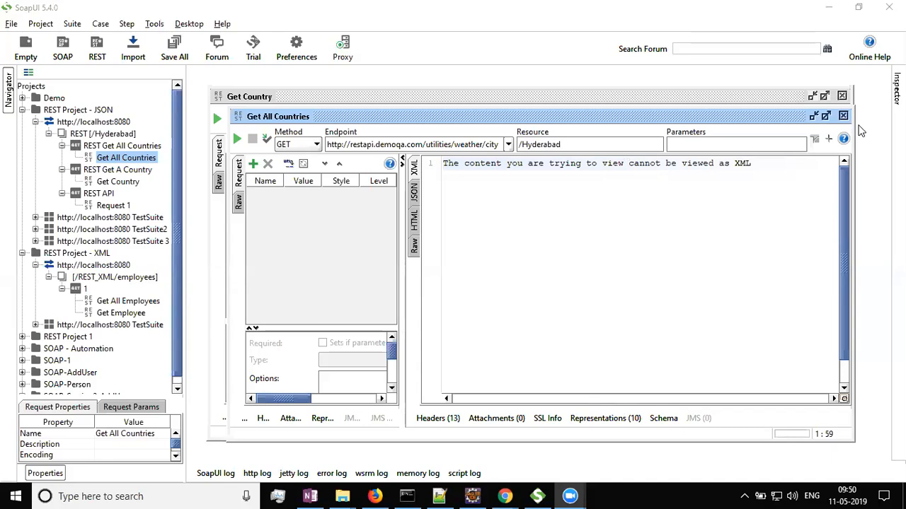
Close the open Get All Countries, Get Country and Get Employee request windows.
left_click(843, 115)
left_click(842, 96)
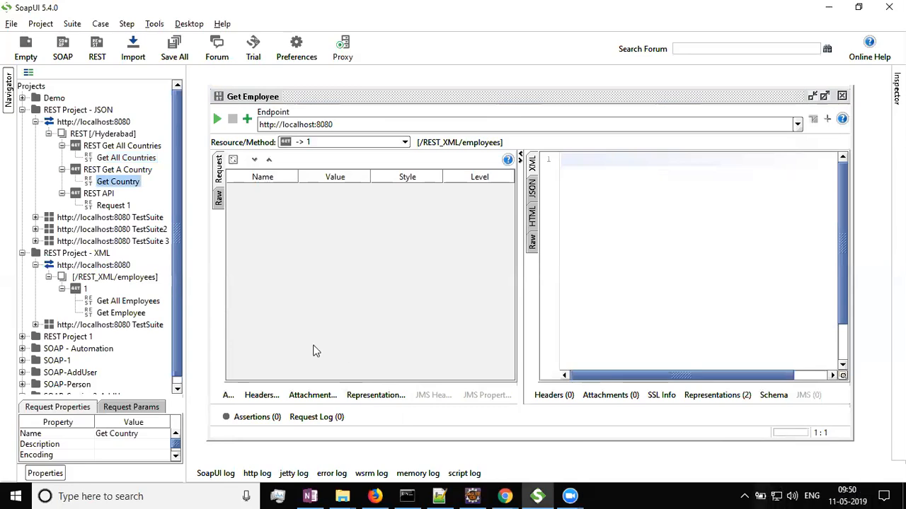
left_click(842, 96)
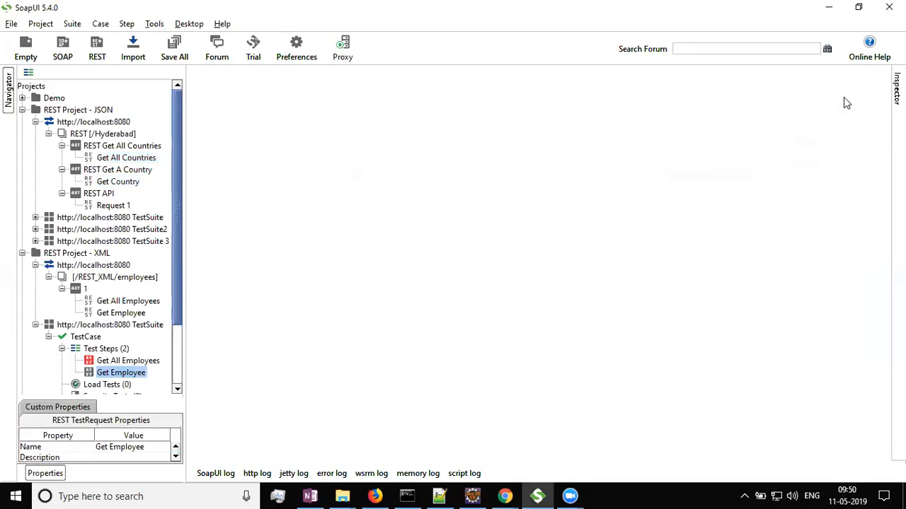
scroll(144, 305, "down", 2)
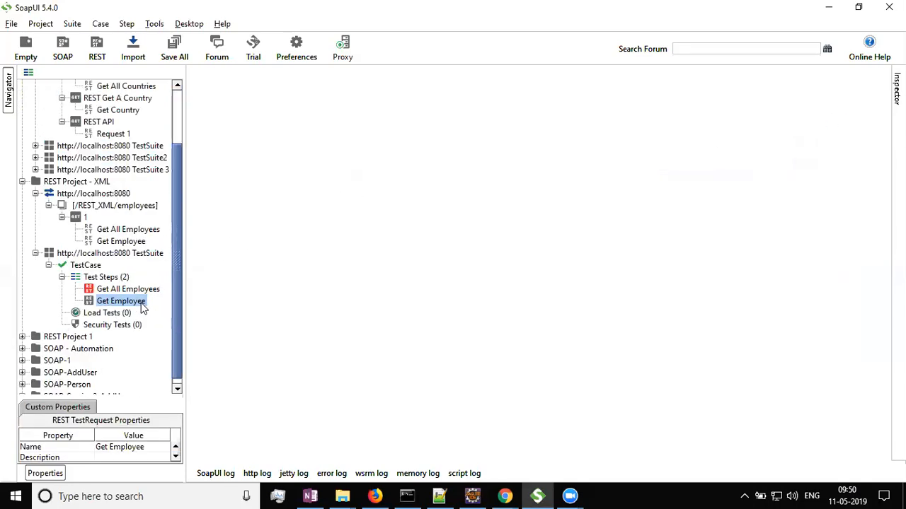
left_click_drag(183, 253, 223, 252)
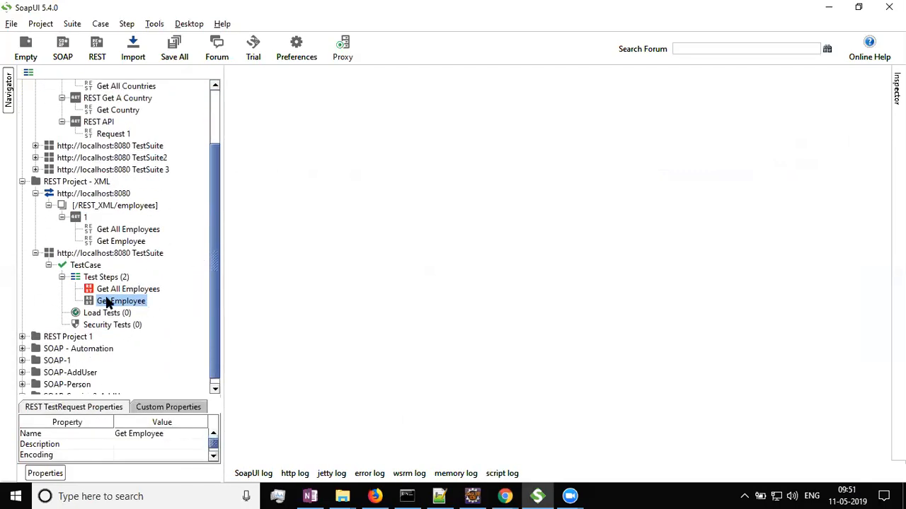
scroll(67, 280, "up", 2)
left_click(36, 266)
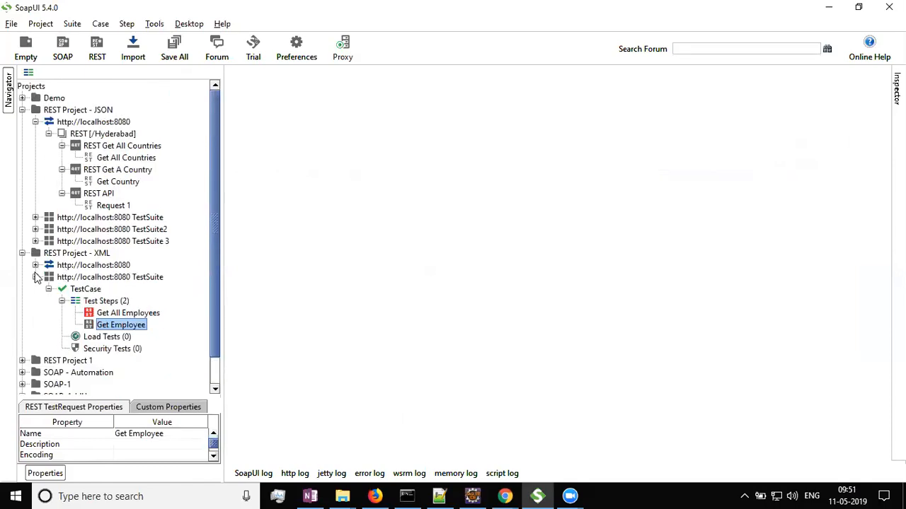
Open the Get Employee test step of the XML project's test case and run it.
double_click(123, 326)
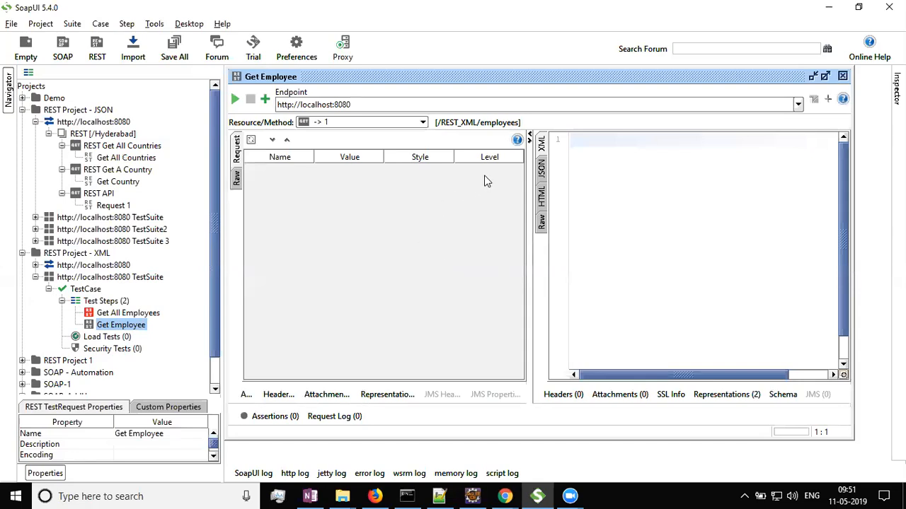
left_click(235, 100)
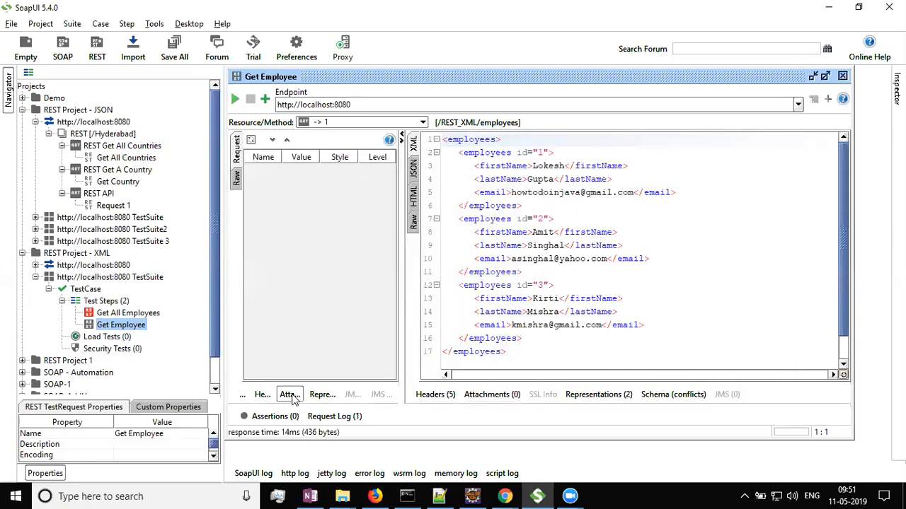
Show the Get Employee step's assertions panel, close the step editor and collapse the JSON project's service node.
scroll(101, 334, "down", 1)
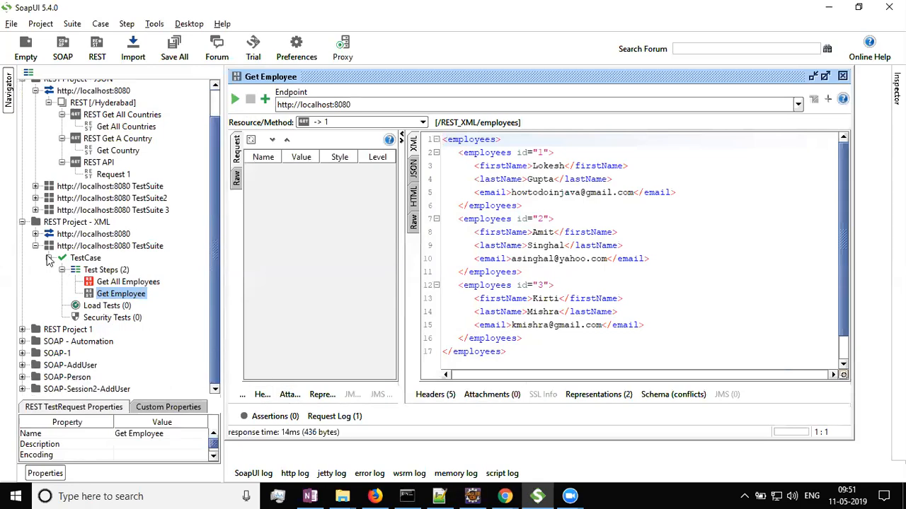
left_click(281, 417)
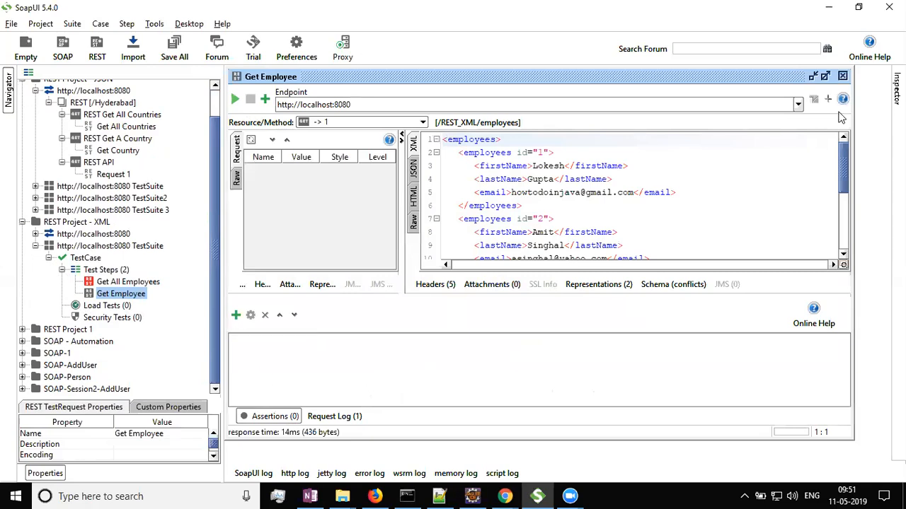
left_click(842, 76)
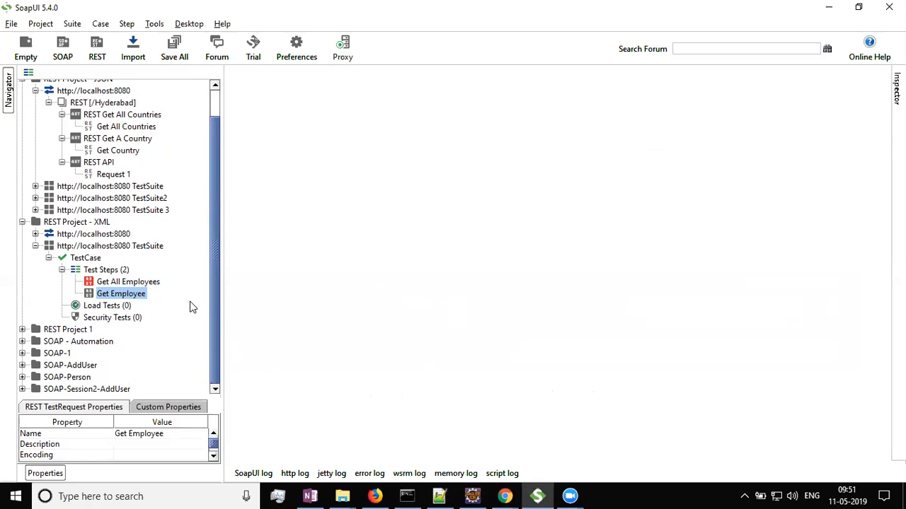
scroll(190, 307, "up", 2)
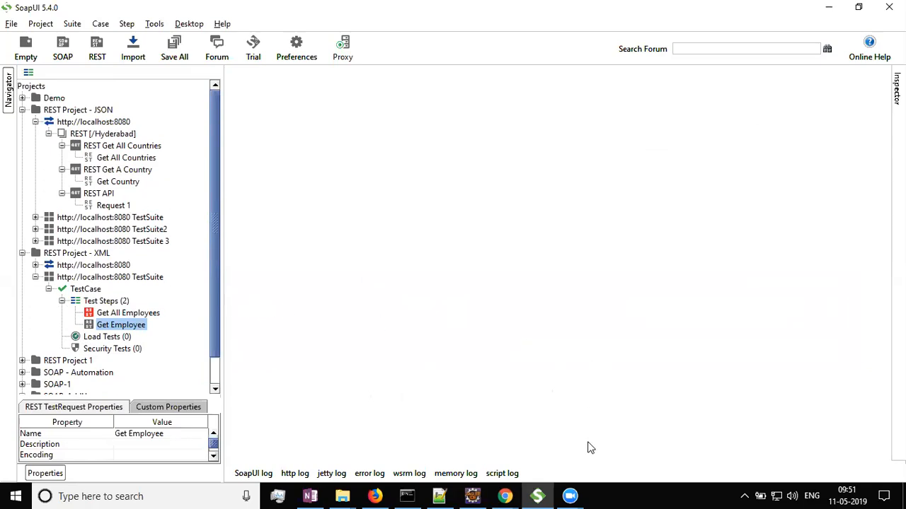
left_click(35, 122)
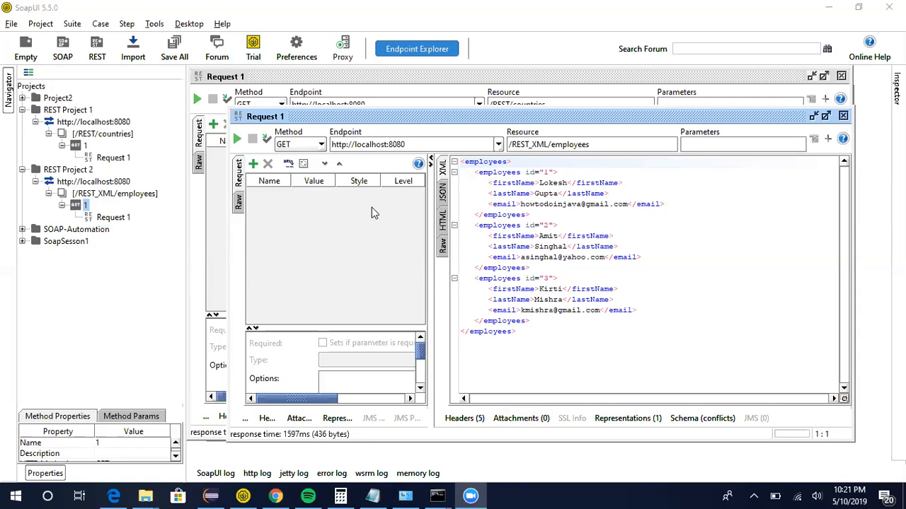
left_click(93, 183)
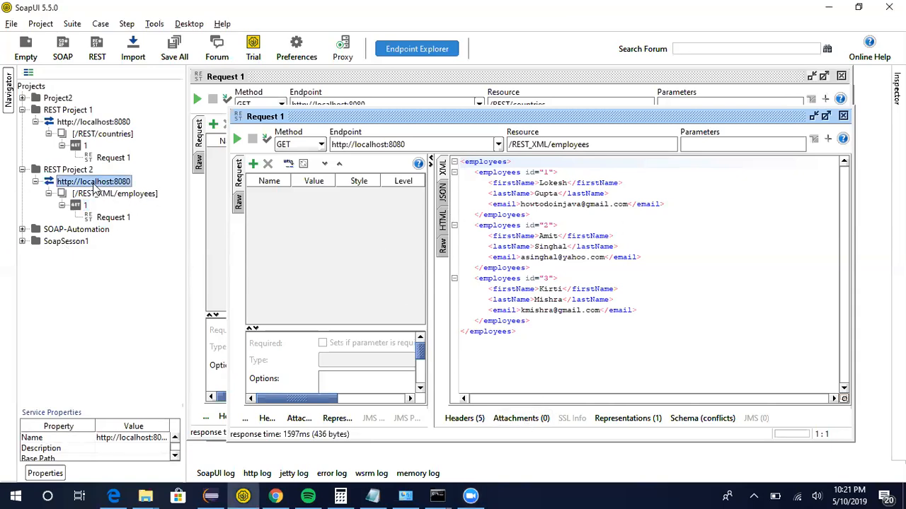
right_click(94, 186)
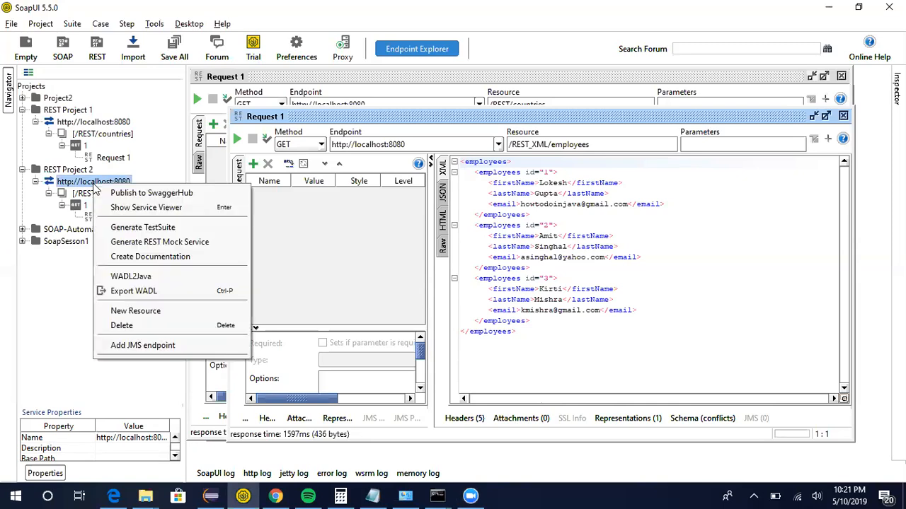
left_click(158, 228)
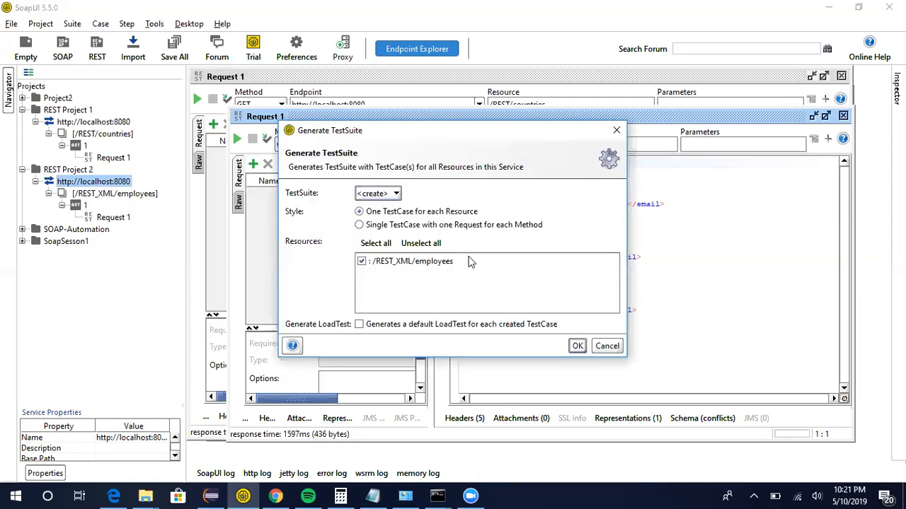
left_click(577, 345)
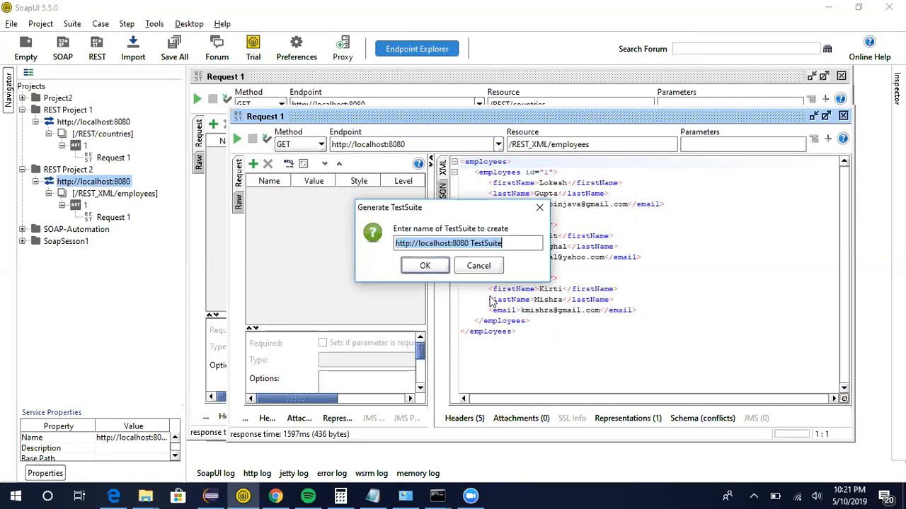
left_click(425, 265)
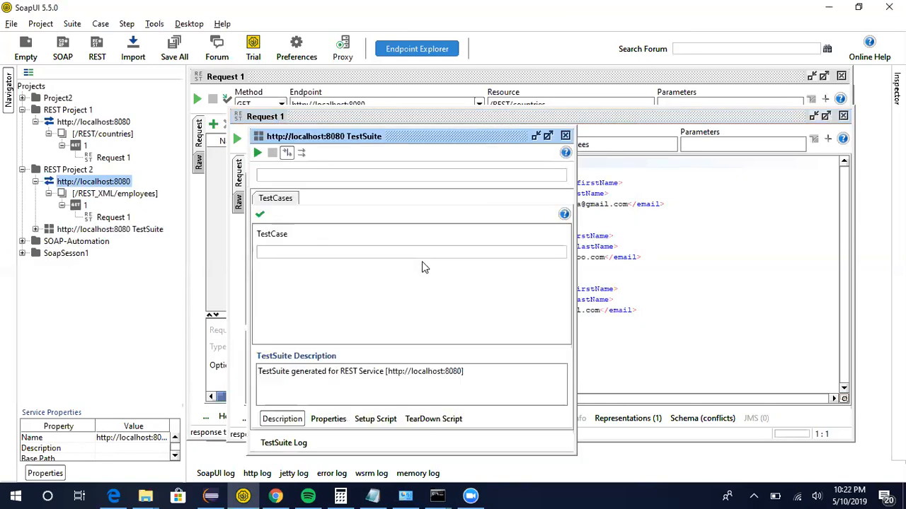
Expand the new test suite down to its Request 1 test step, open it and run it.
left_click(36, 230)
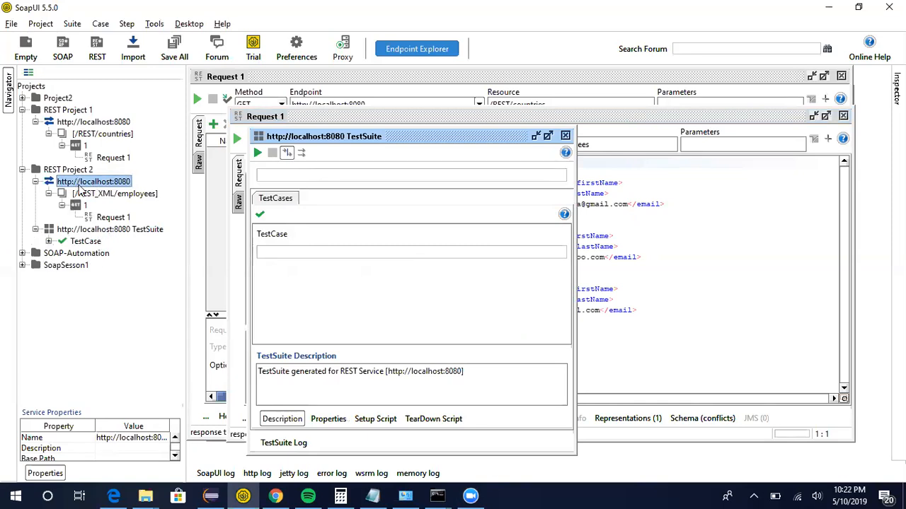
left_click(48, 241)
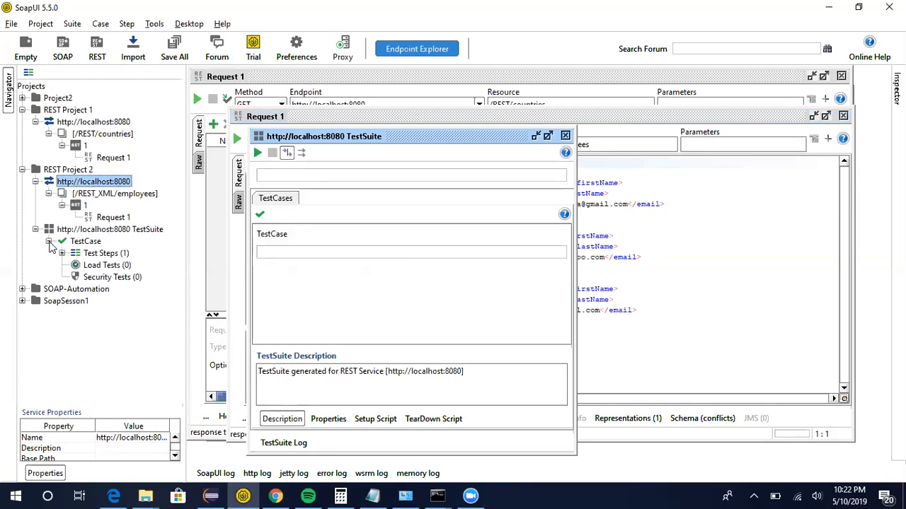
left_click(63, 253)
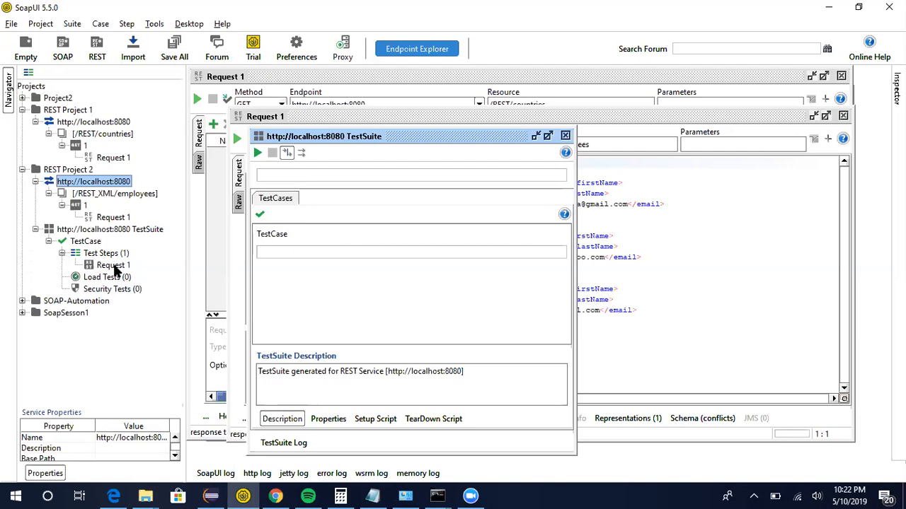
double_click(114, 266)
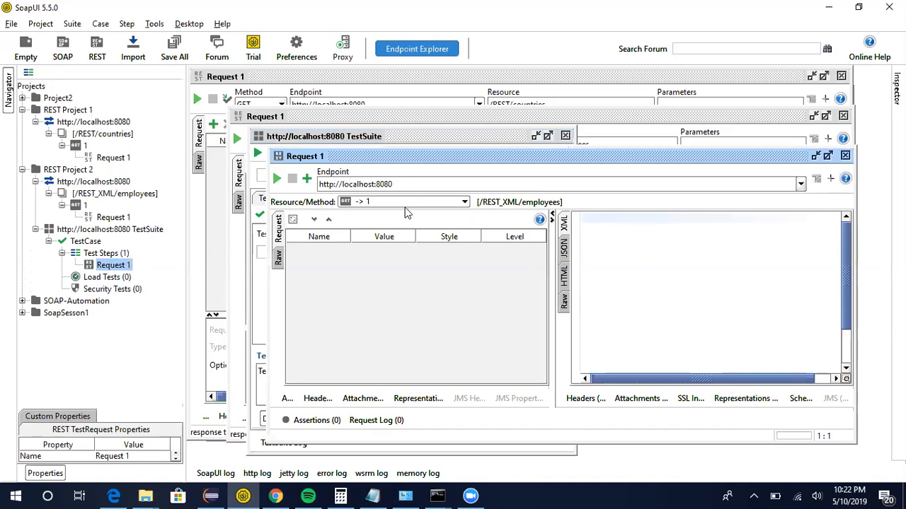
left_click(276, 179)
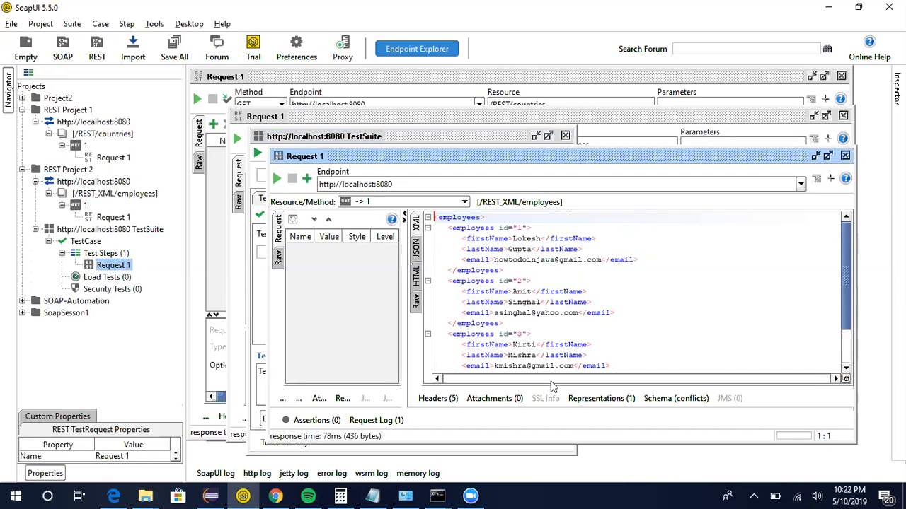
Open the Request 1 step's assertions panel and review the assertion types offered in the Add Assertion dialog.
left_click(321, 422)
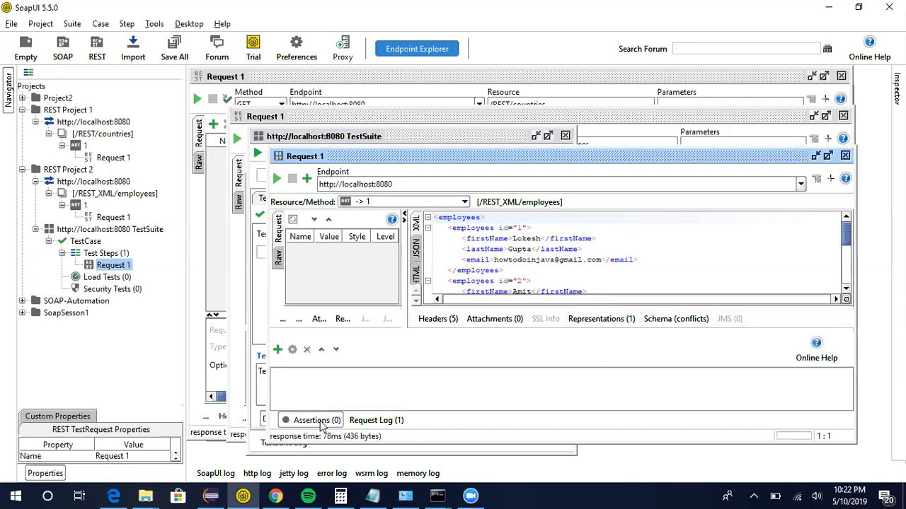
left_click(278, 351)
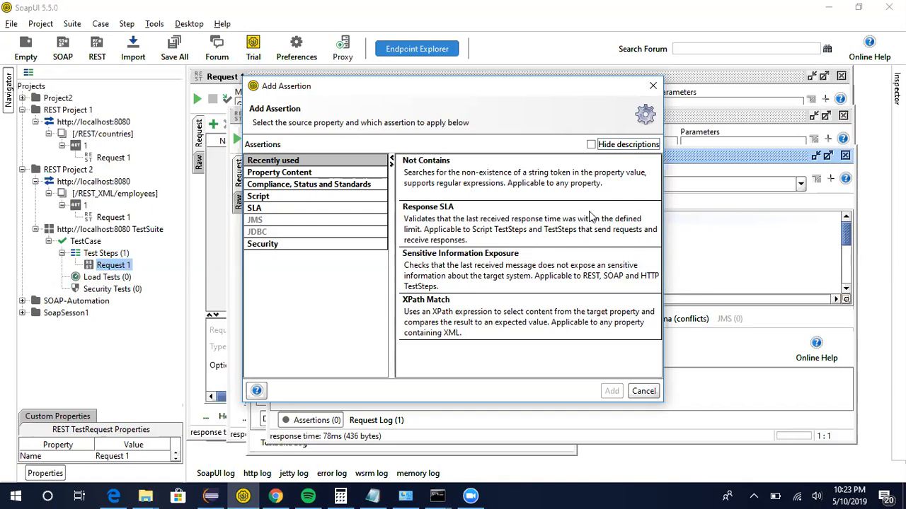
left_click_drag(610, 89, 515, 98)
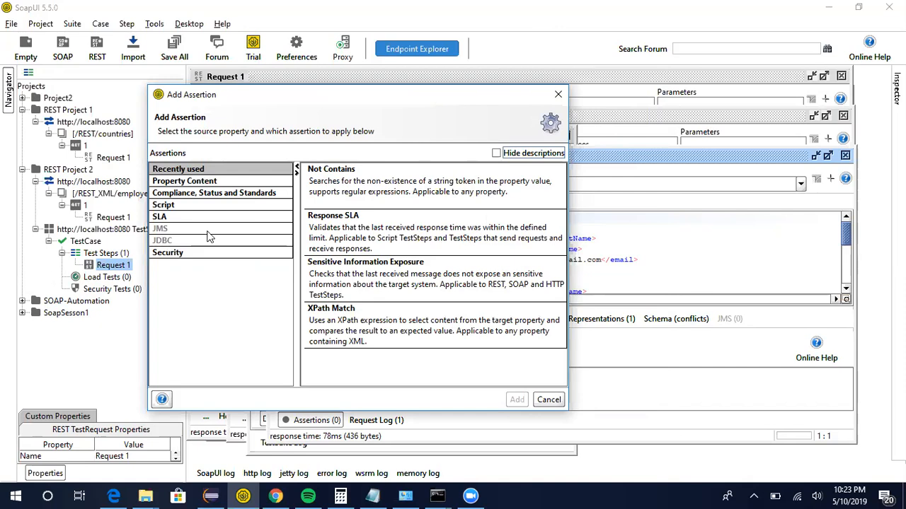
left_click(546, 399)
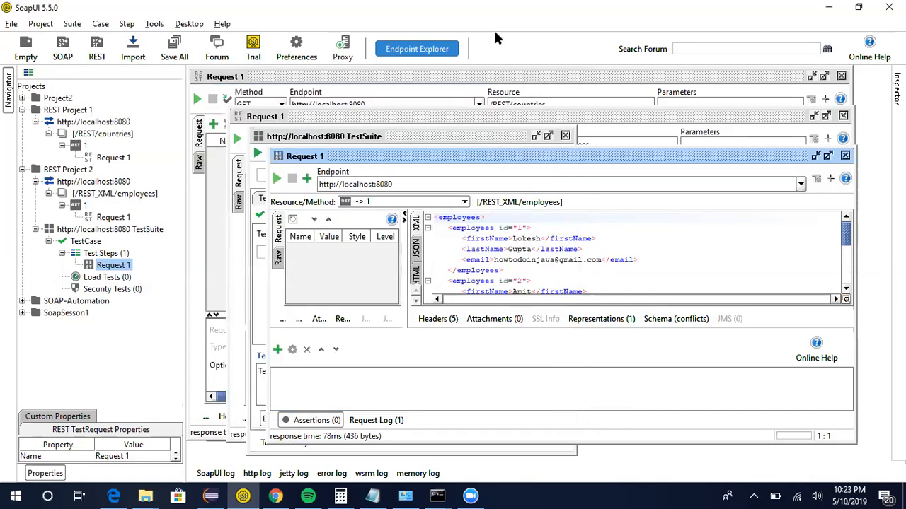